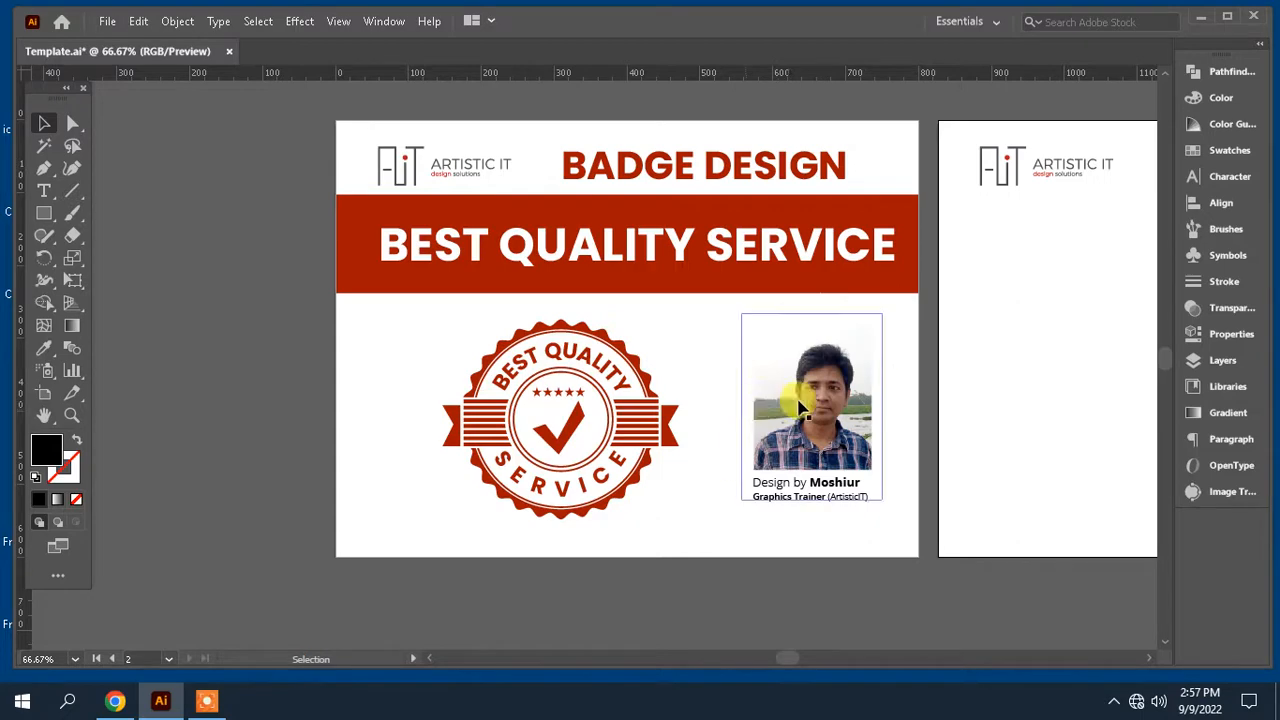
# - Draw a black circle near the centre of the blank artboard with the Ellipse tool
pyautogui.press('space')
pyautogui.moveTo(1035, 352); pyautogui.dragTo(709, 345)
pyautogui.click(43, 214)
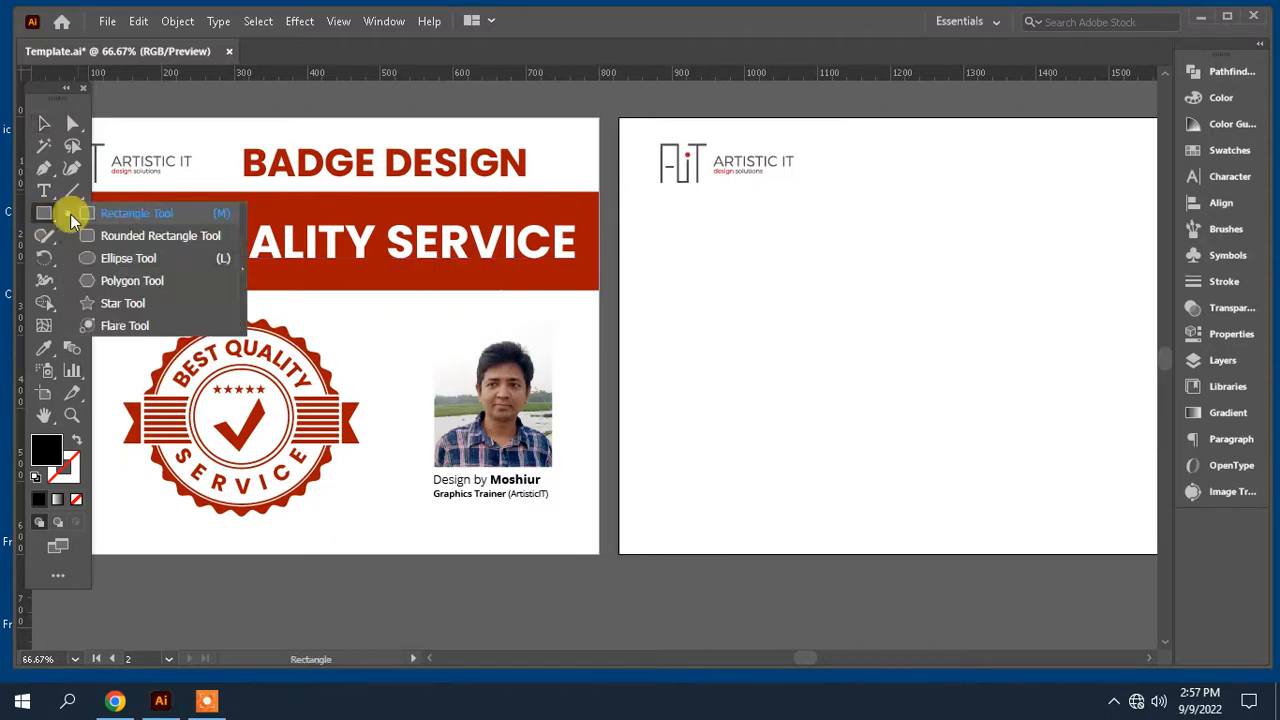
pyautogui.click(107, 254)
pyautogui.moveTo(655, 338); pyautogui.dragTo(546, 337)
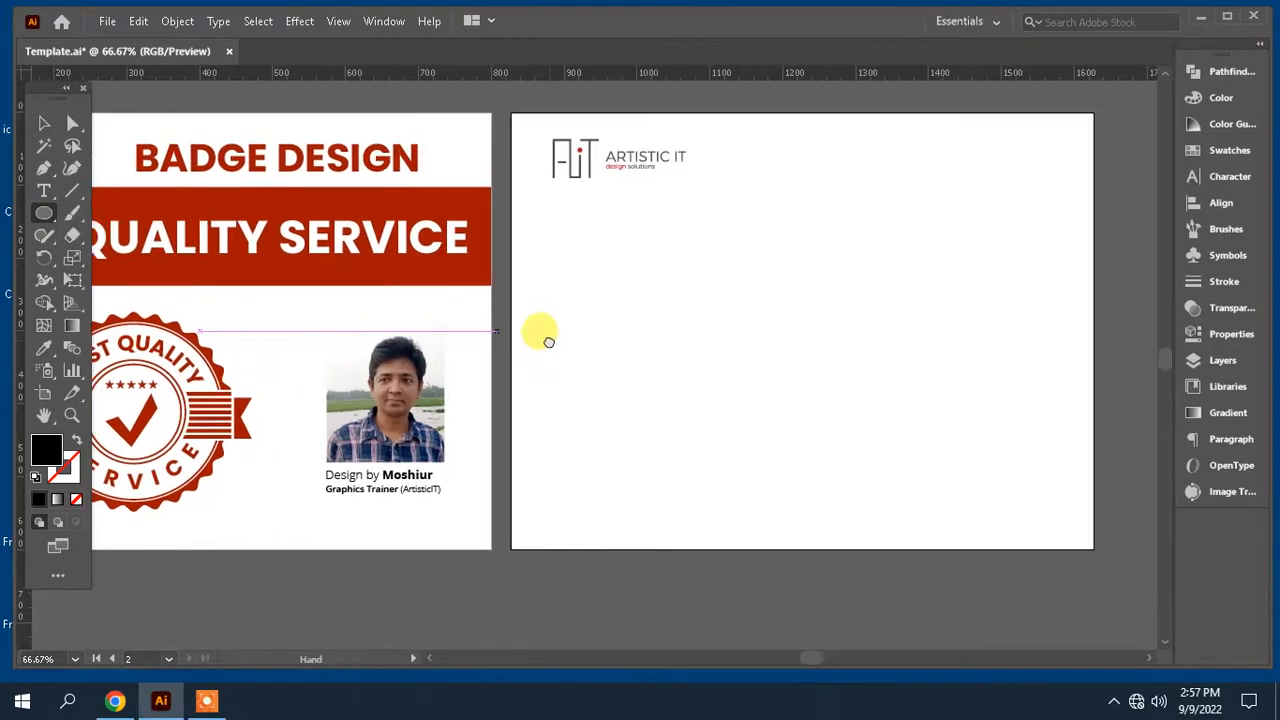
pyautogui.moveTo(776, 330); pyautogui.dragTo(829, 414)
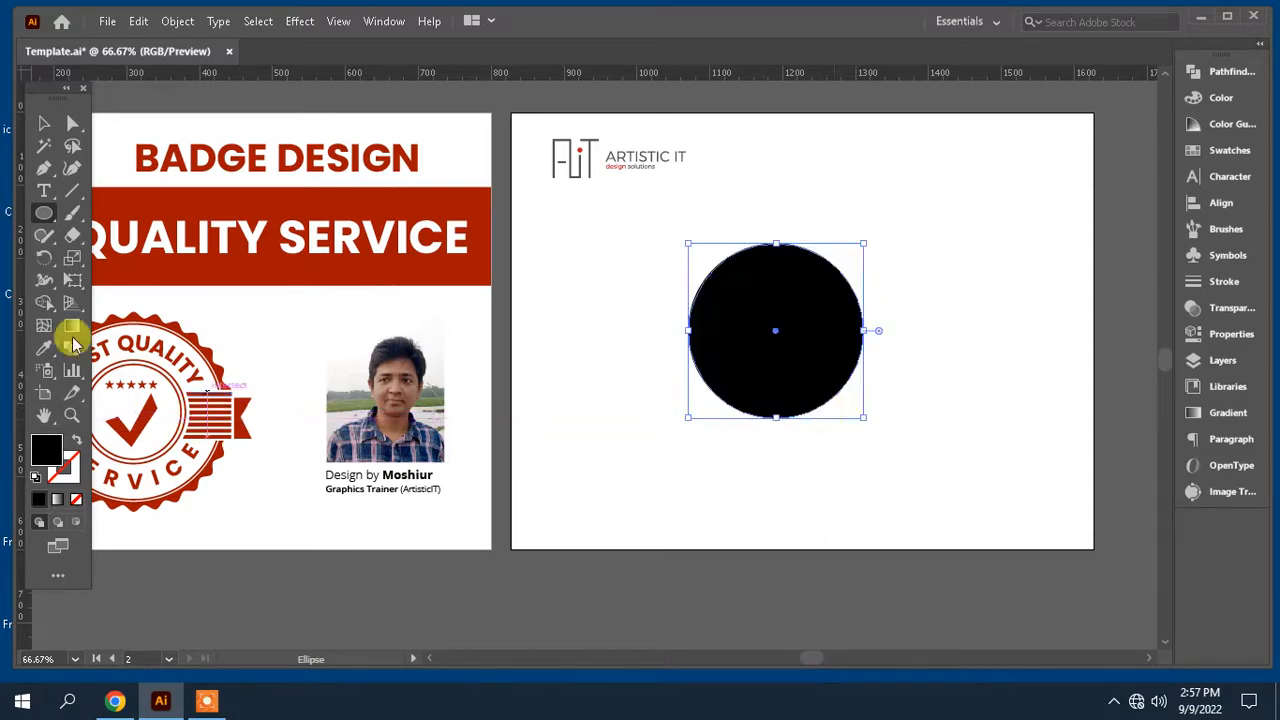
# - Fill the circle with the dark red sampled from the title banner using the Eyedropper
pyautogui.click(43, 347)
pyautogui.click(486, 200)
pyautogui.moveTo(686, 286); pyautogui.dragTo(560, 302)
# - Enlarge the red circle proportionally about its centre
pyautogui.click(43, 124)
pyautogui.moveTo(617, 334); pyautogui.dragTo(643, 368)
pyautogui.moveTo(797, 280); pyautogui.dragTo(806, 263)
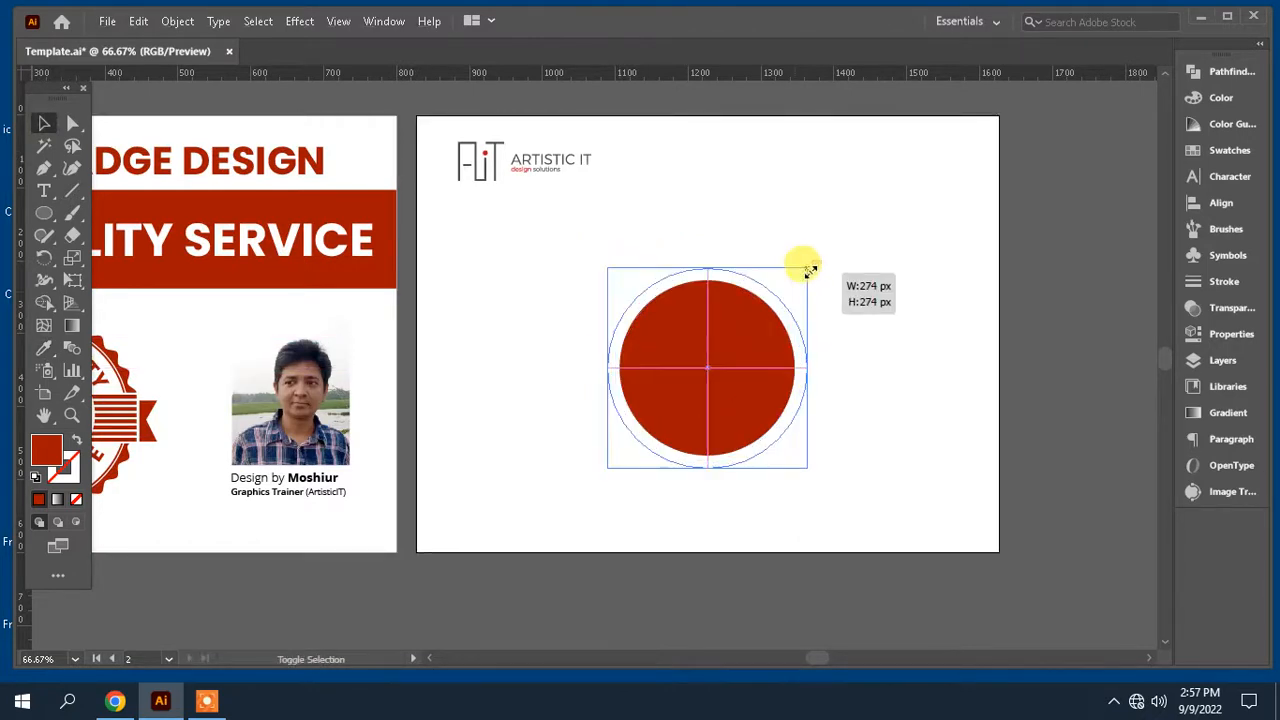
pyautogui.press('space')
pyautogui.moveTo(711, 320); pyautogui.dragTo(872, 320)
pyautogui.moveTo(950, 252); pyautogui.dragTo(958, 248)
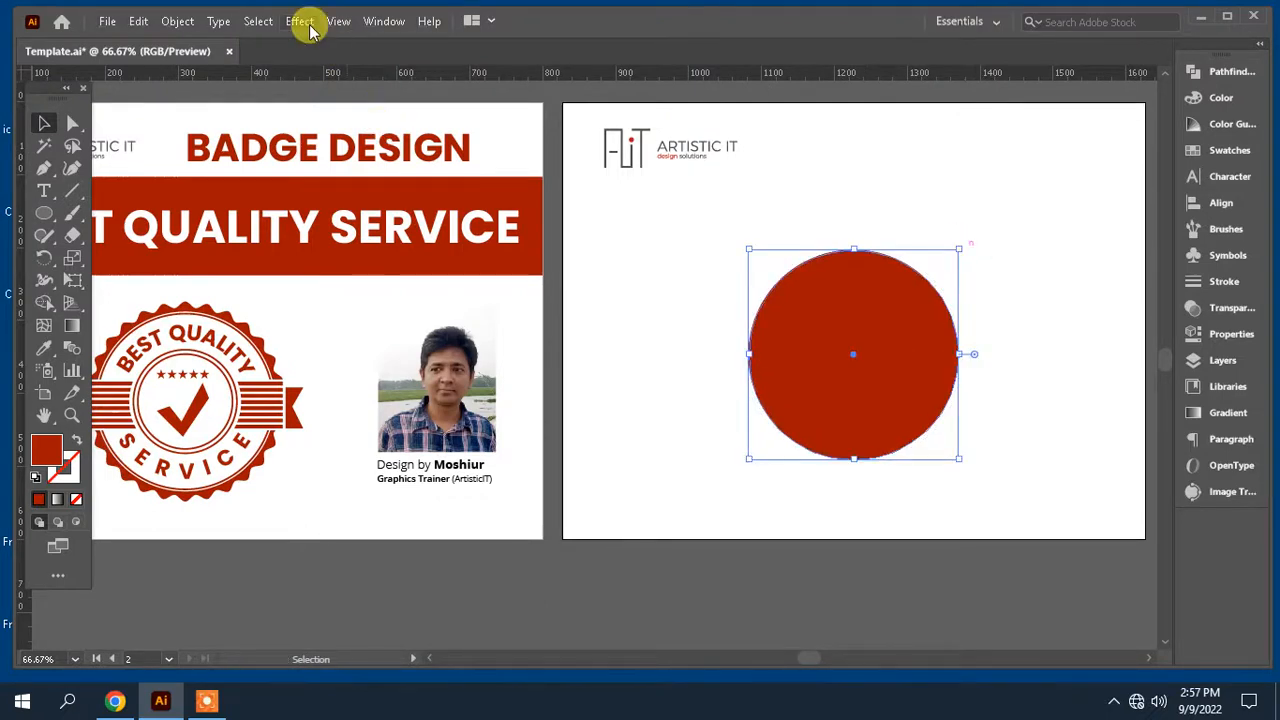
# - Start a Zig Zag effect on the red circle with smooth points
pyautogui.click(301, 22)
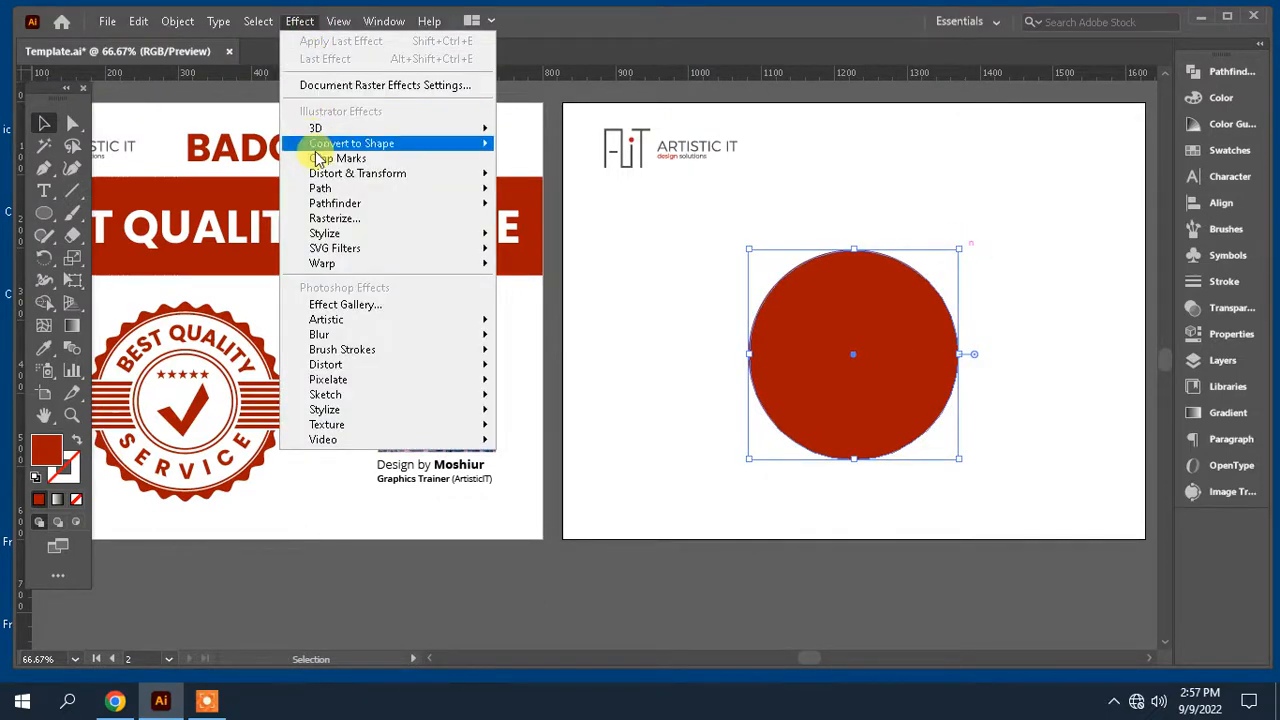
pyautogui.moveTo(330, 175)
pyautogui.click(585, 301)
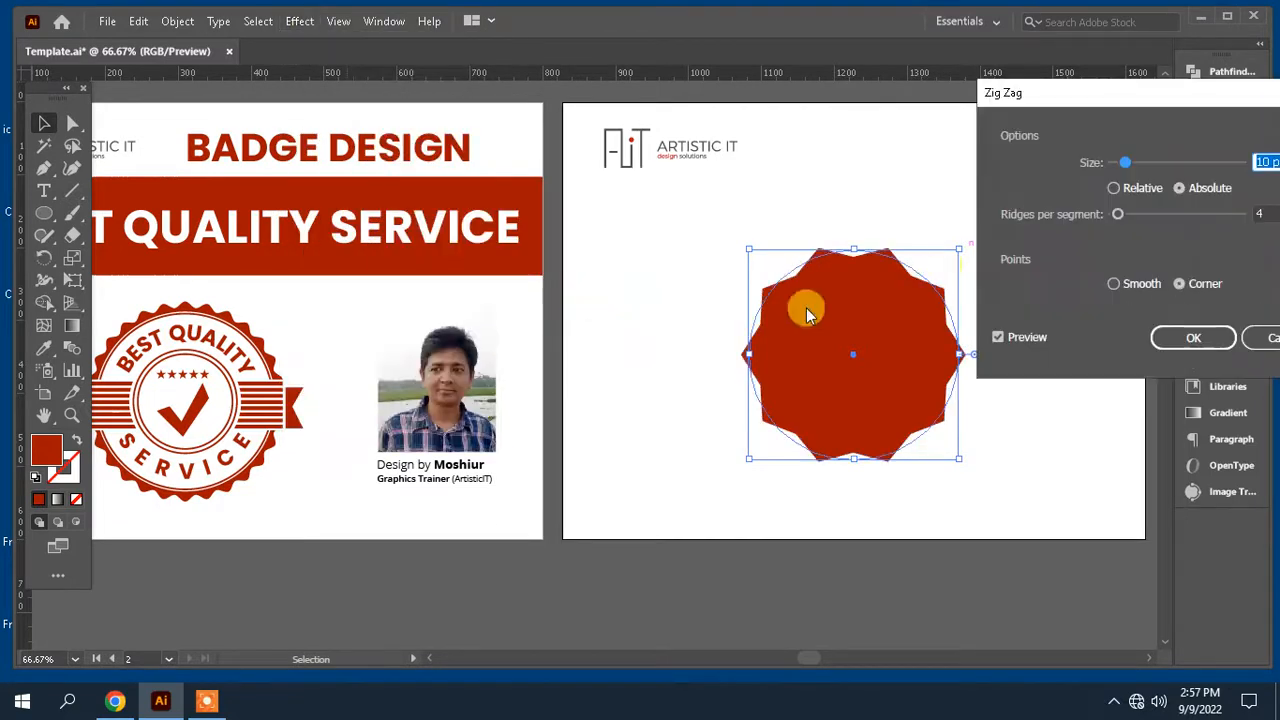
pyautogui.click(1133, 286)
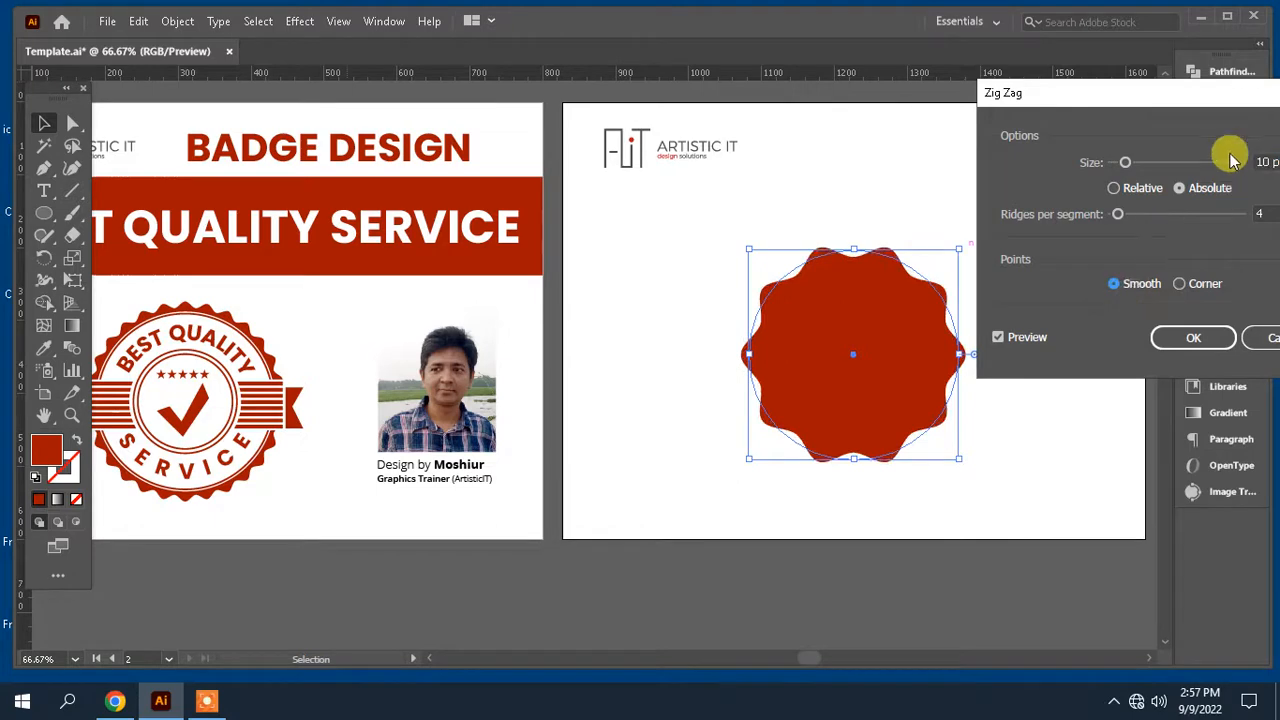
pyautogui.moveTo(1212, 105); pyautogui.dragTo(1143, 105)
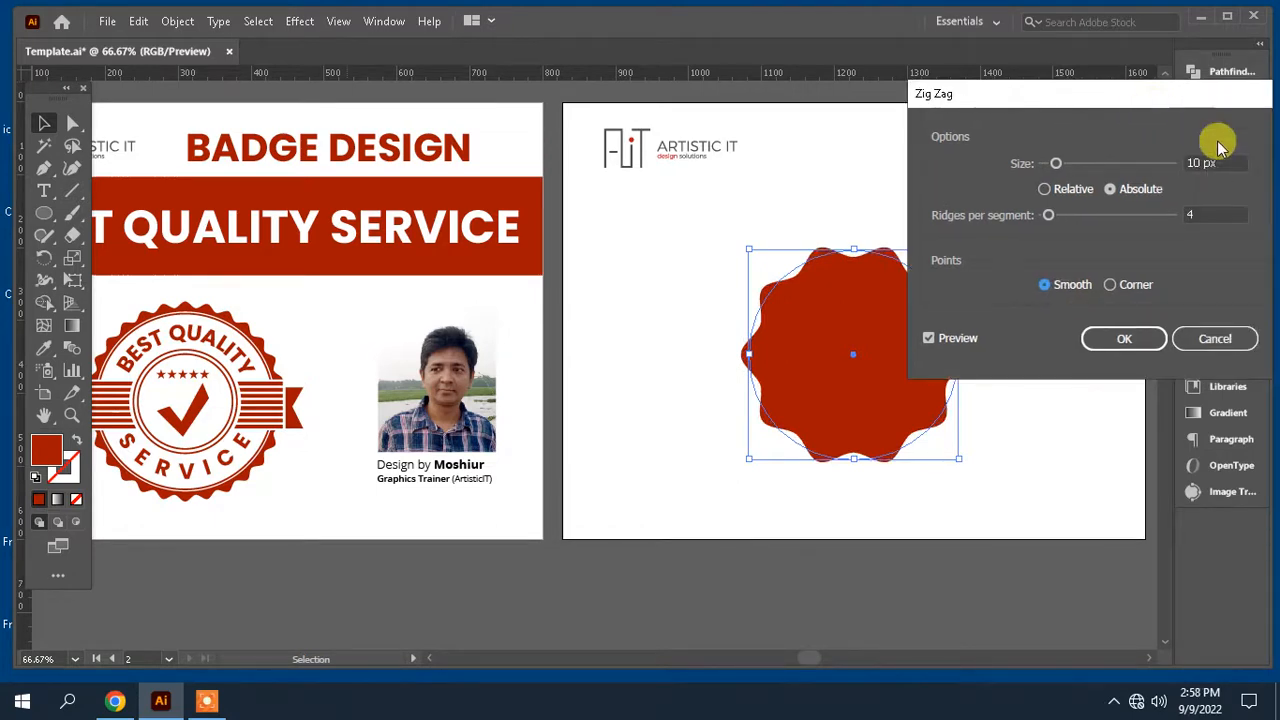
# - Set the Zig Zag size to 4 px absolute with 15 ridges per segment and apply the effect
pyautogui.doubleClick(1214, 162)
pyautogui.write('4')
pyautogui.doubleClick(1236, 214)
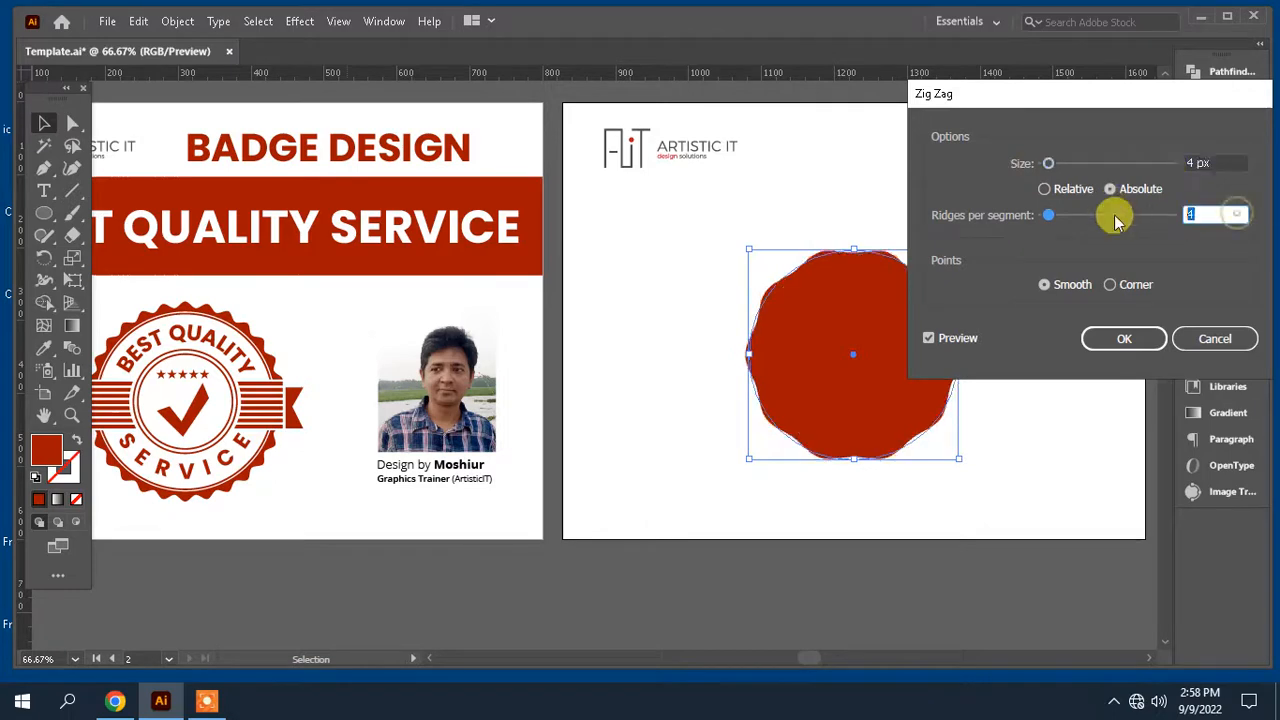
pyautogui.write('13')
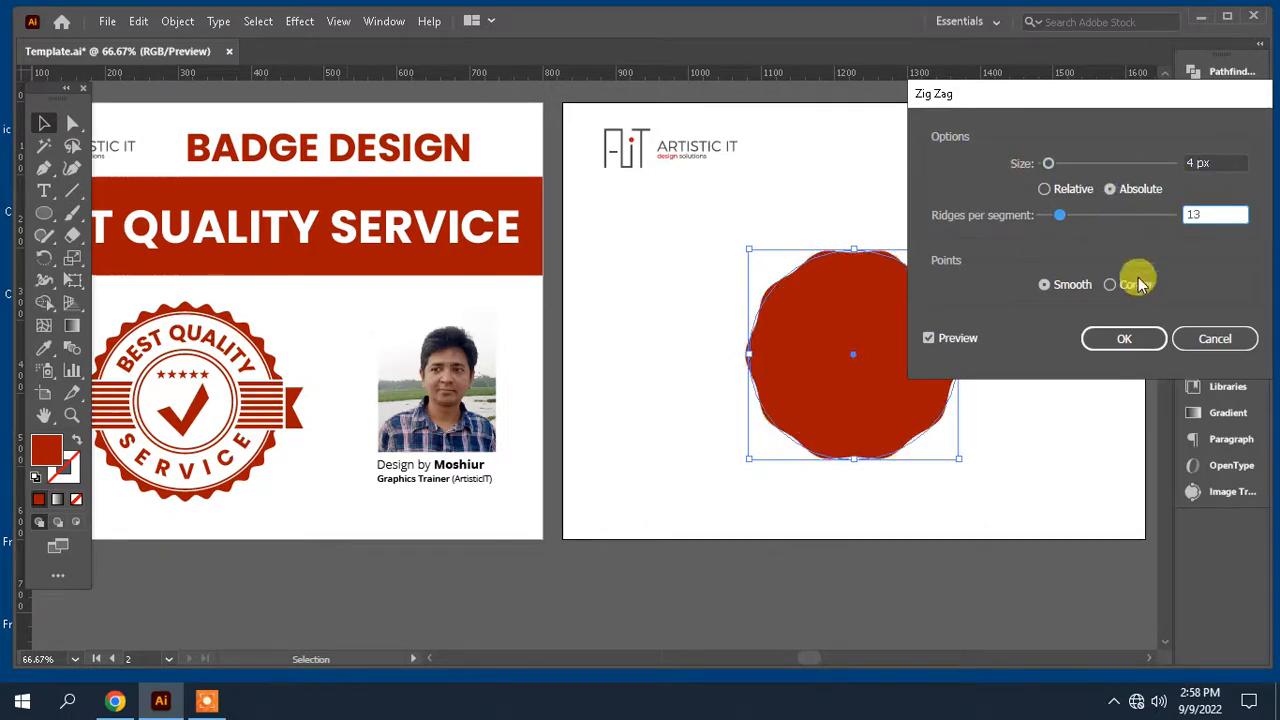
pyautogui.click(1128, 343)
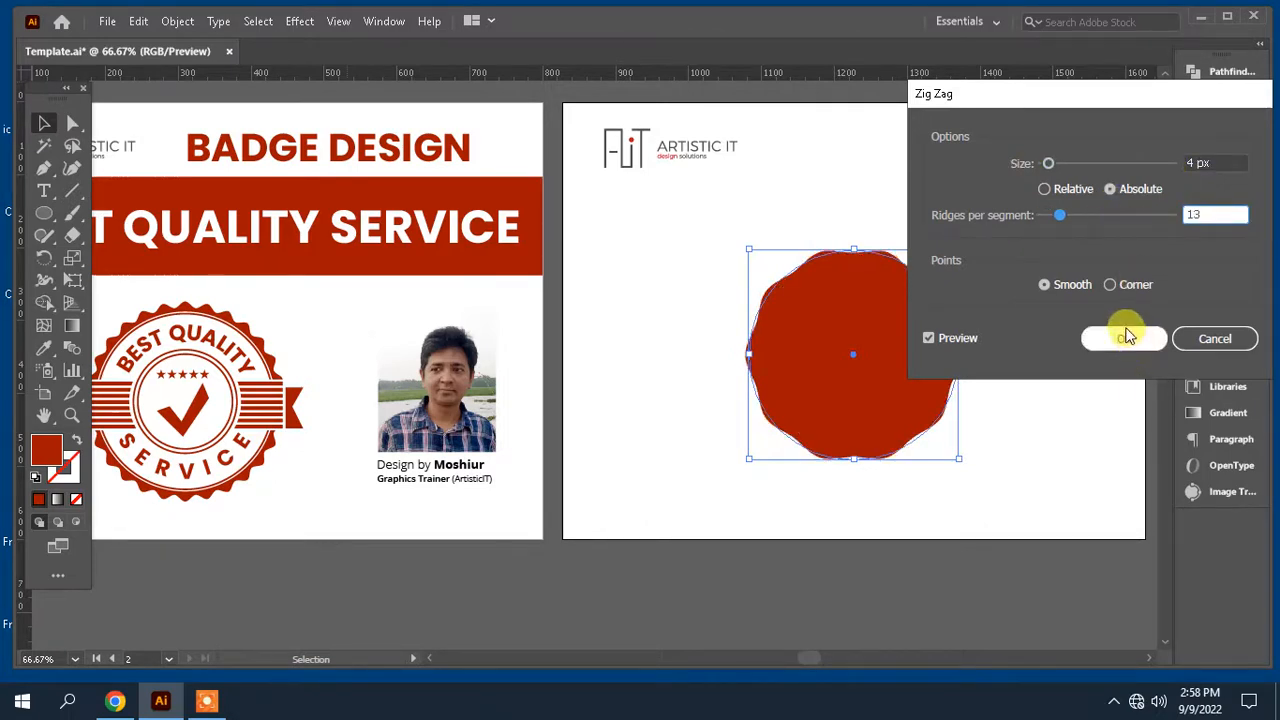
pyautogui.moveTo(1104, 102); pyautogui.dragTo(1140, 96)
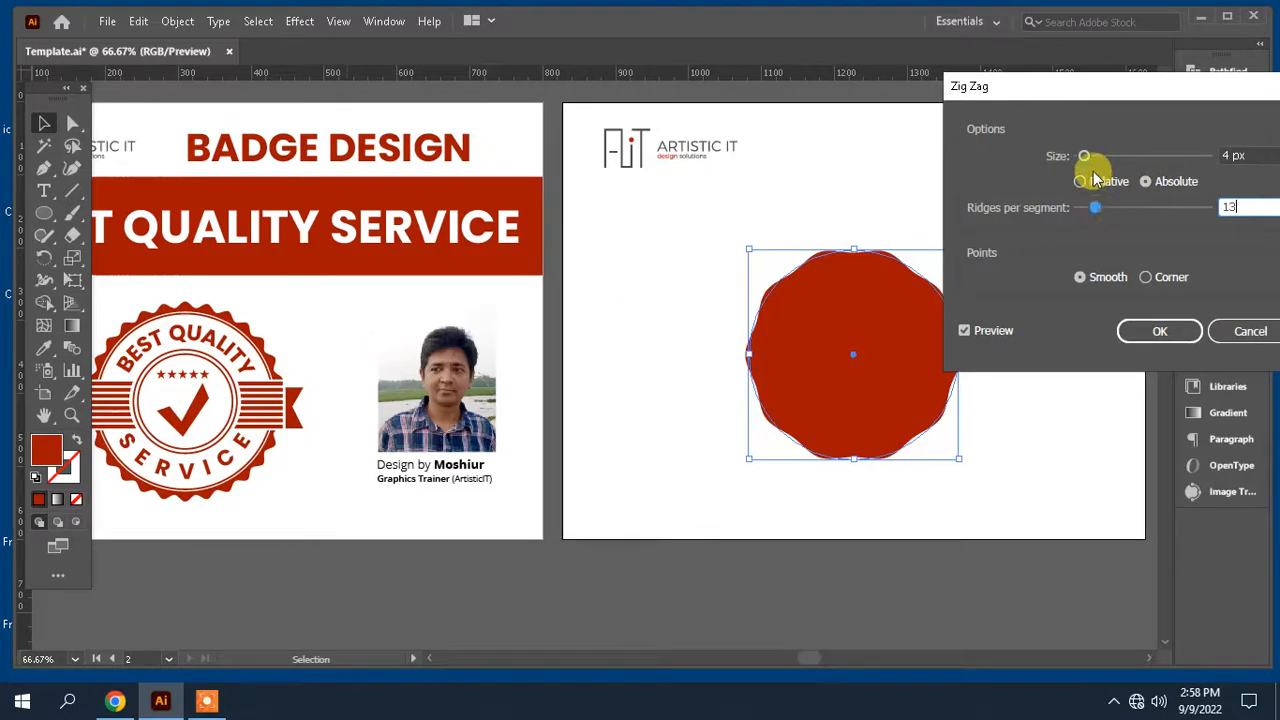
pyautogui.moveTo(1095, 207); pyautogui.dragTo(1096, 209)
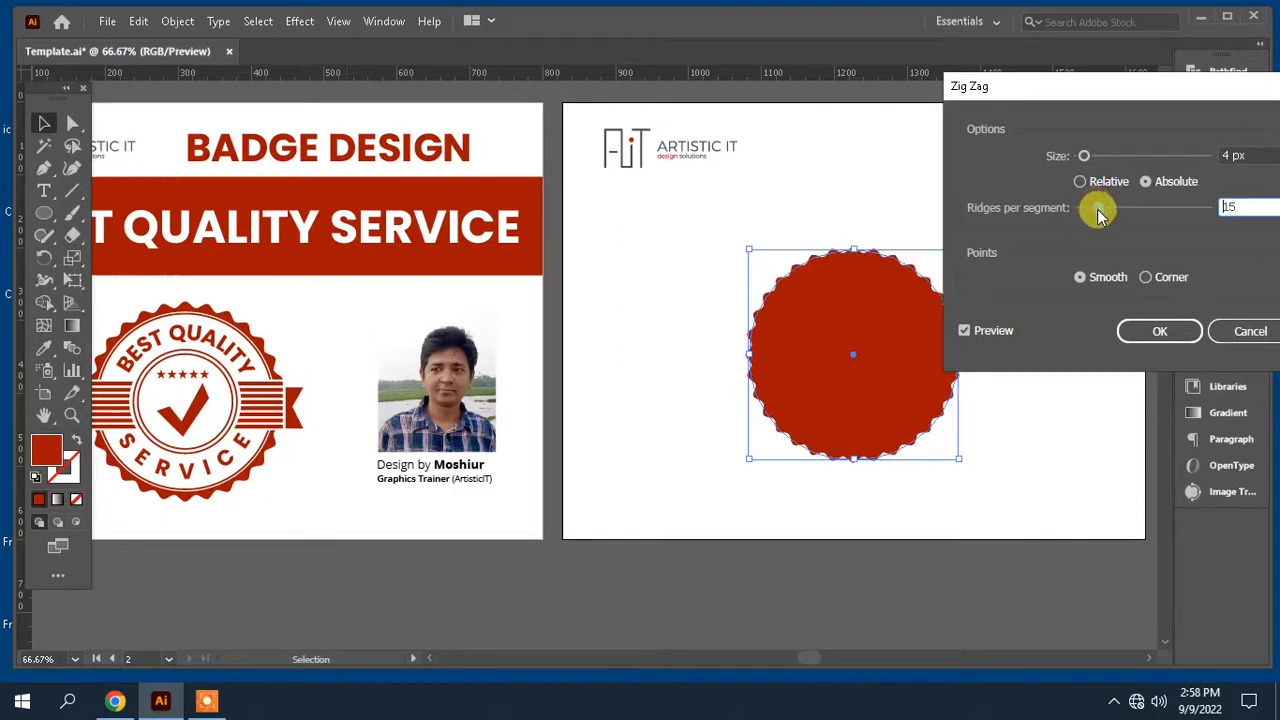
pyautogui.click(1170, 340)
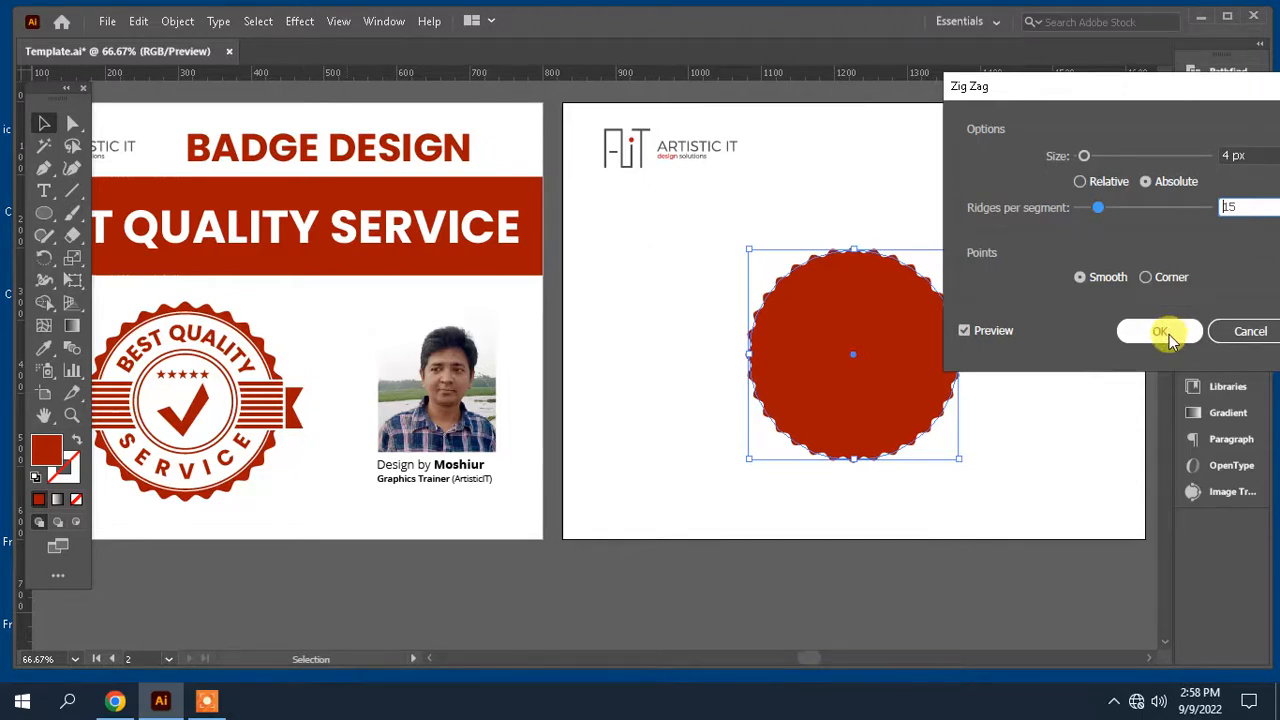
pyautogui.click(1037, 349)
# - Expand the appearance of the scalloped red circle into an editable path
pyautogui.moveTo(1000, 346); pyautogui.dragTo(944, 356)
pyautogui.click(823, 371)
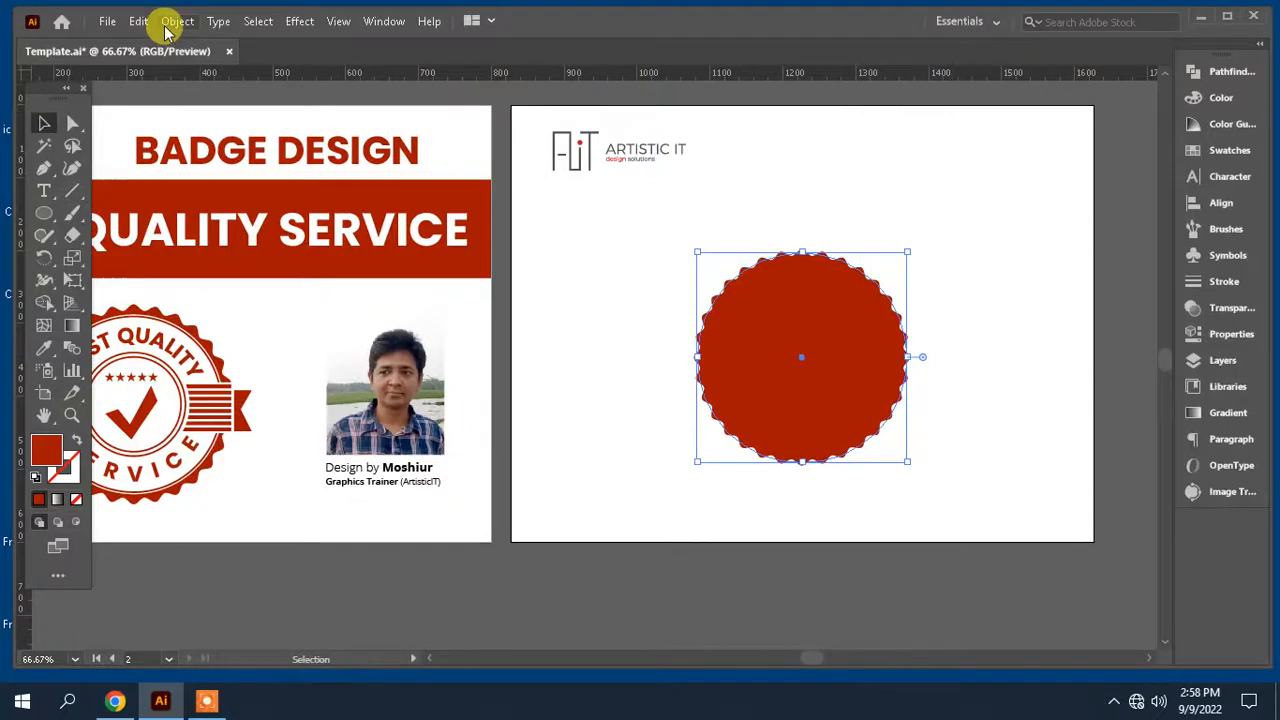
pyautogui.click(170, 25)
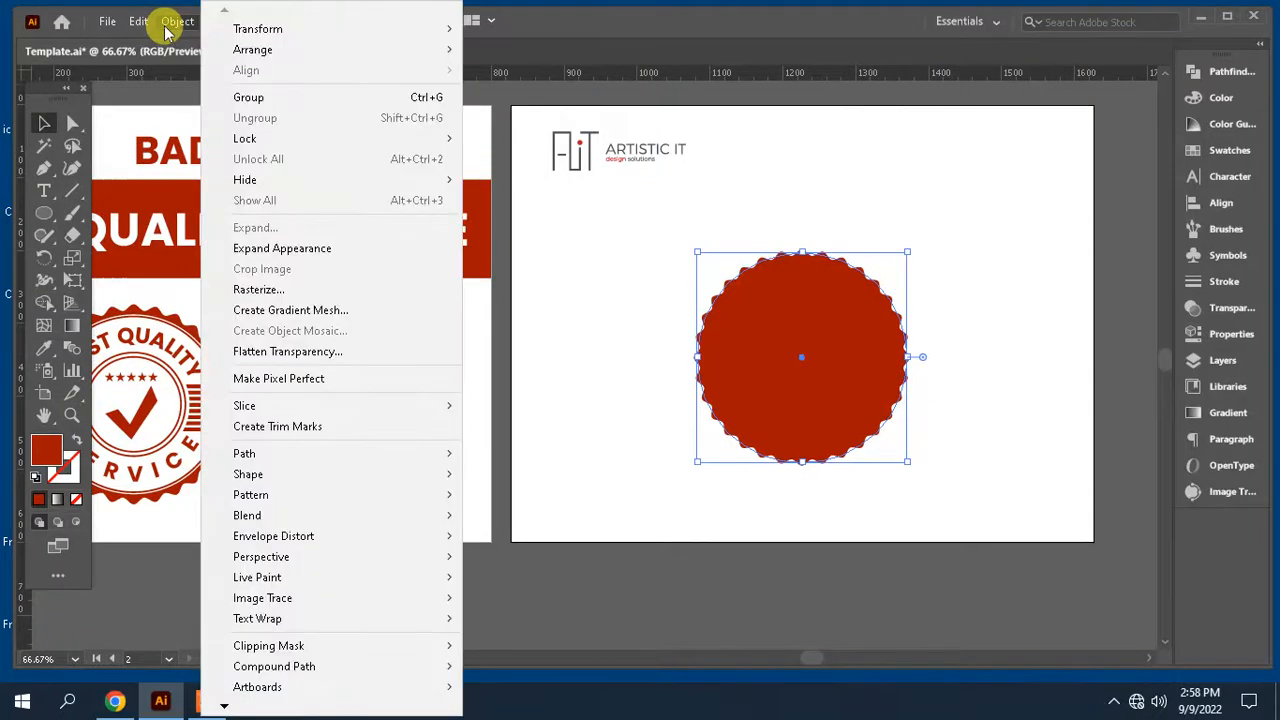
pyautogui.click(314, 251)
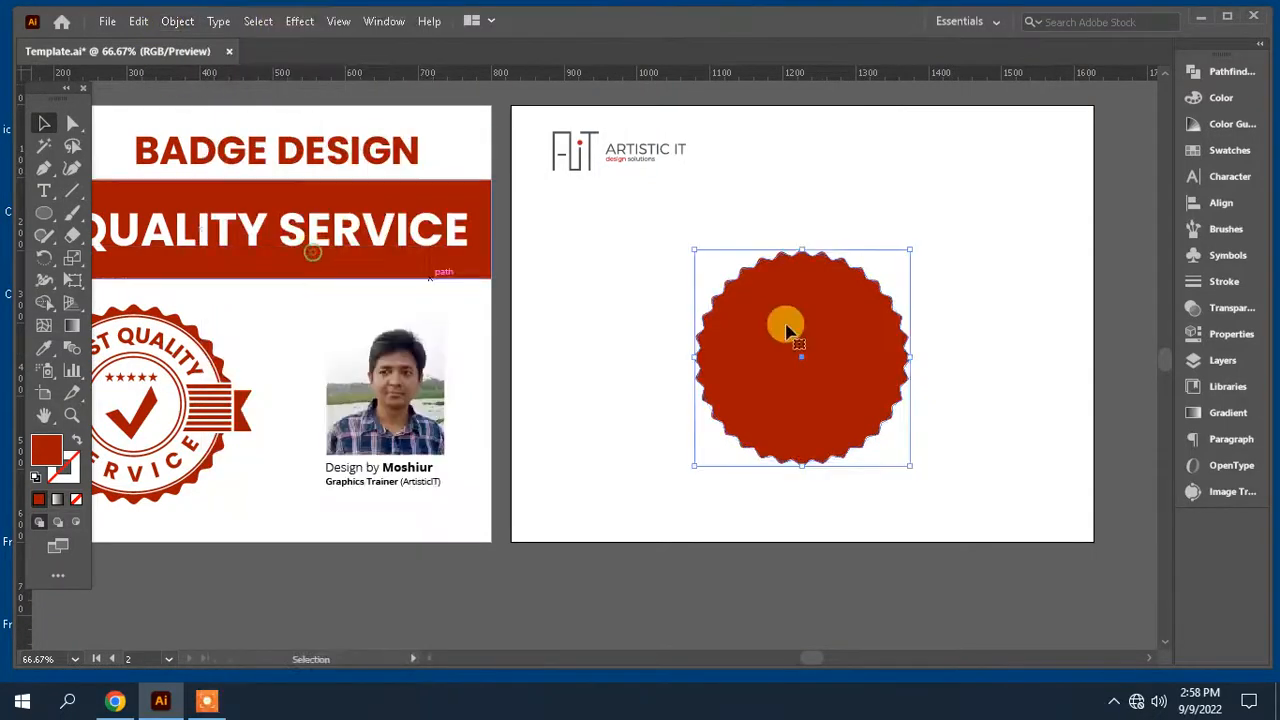
pyautogui.click(996, 356)
# - Draw a slightly smaller circle over the scalloped shape and fill it with white sampled from the artboard
pyautogui.moveTo(997, 364)
pyautogui.mouseDown()
pyautogui.moveTo(920, 380)
pyautogui.moveTo(1017, 350)
pyautogui.mouseUp()
pyautogui.moveTo(46, 210); pyautogui.dragTo(190, 251)
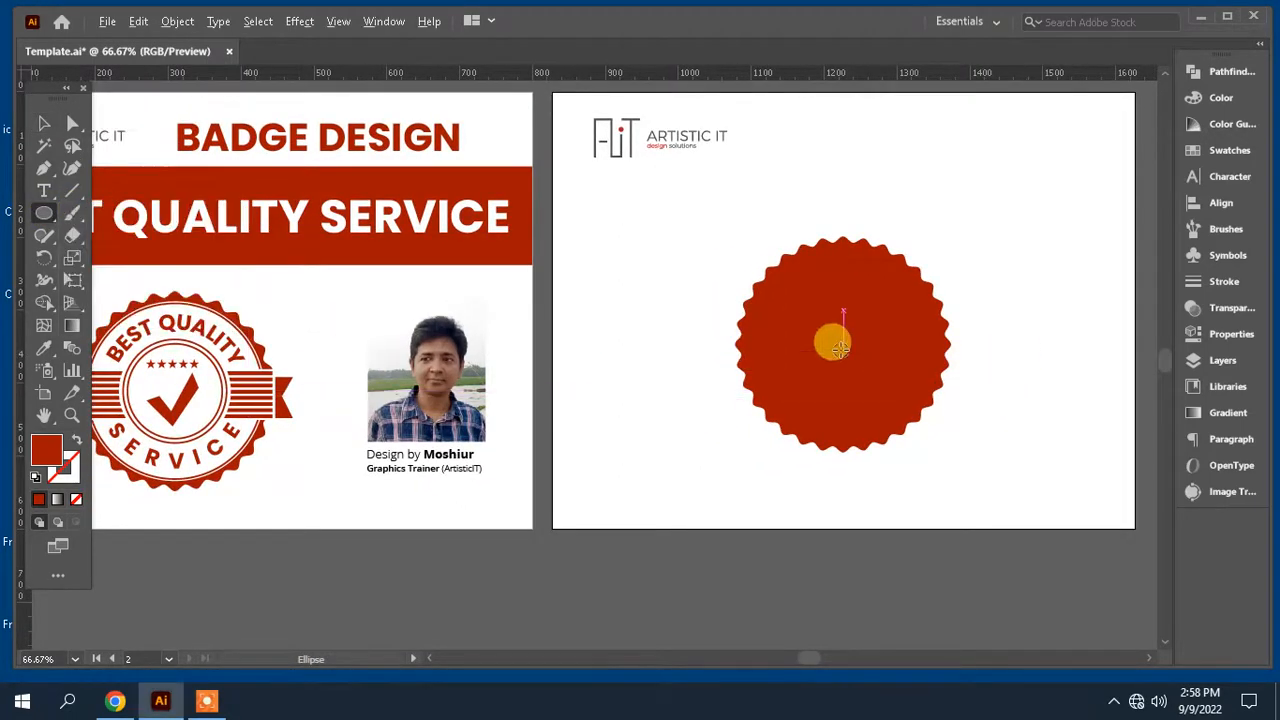
pyautogui.moveTo(843, 352); pyautogui.dragTo(789, 429)
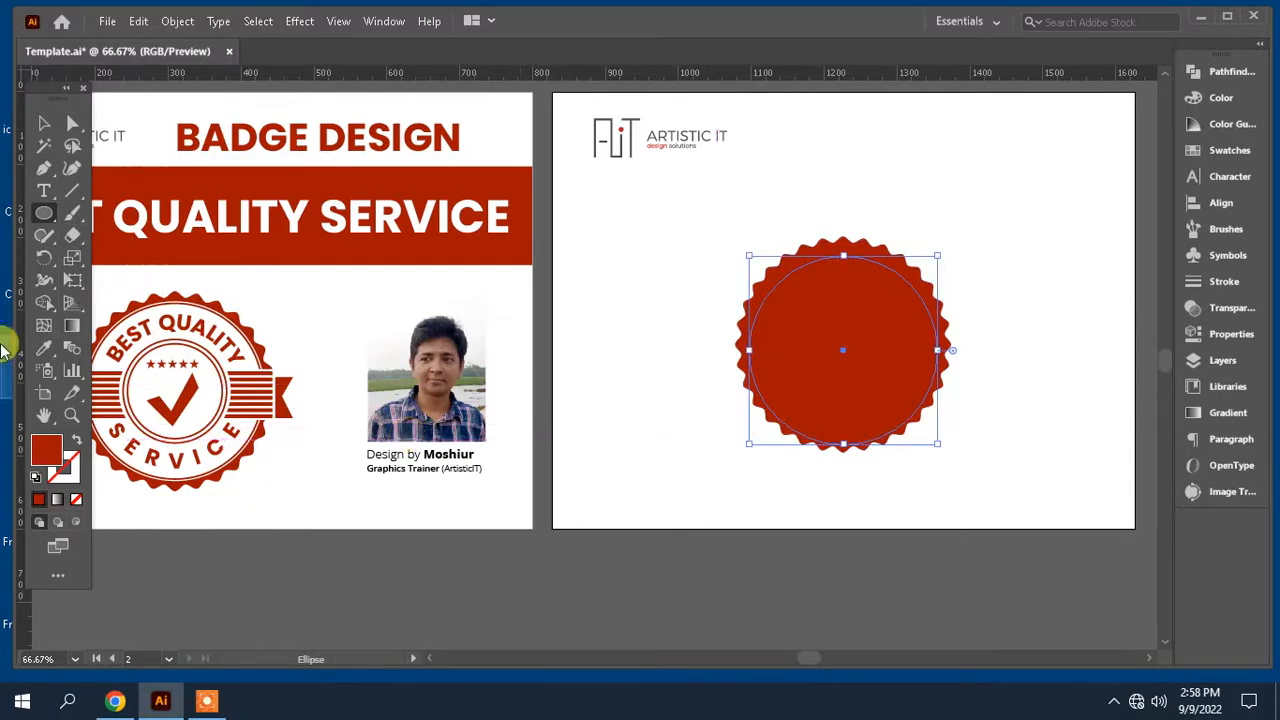
pyautogui.click(44, 348)
pyautogui.click(742, 197)
# - Align the white circle and the scalloped red shape to each other by their horizontal and vertical centres
pyautogui.click(44, 123)
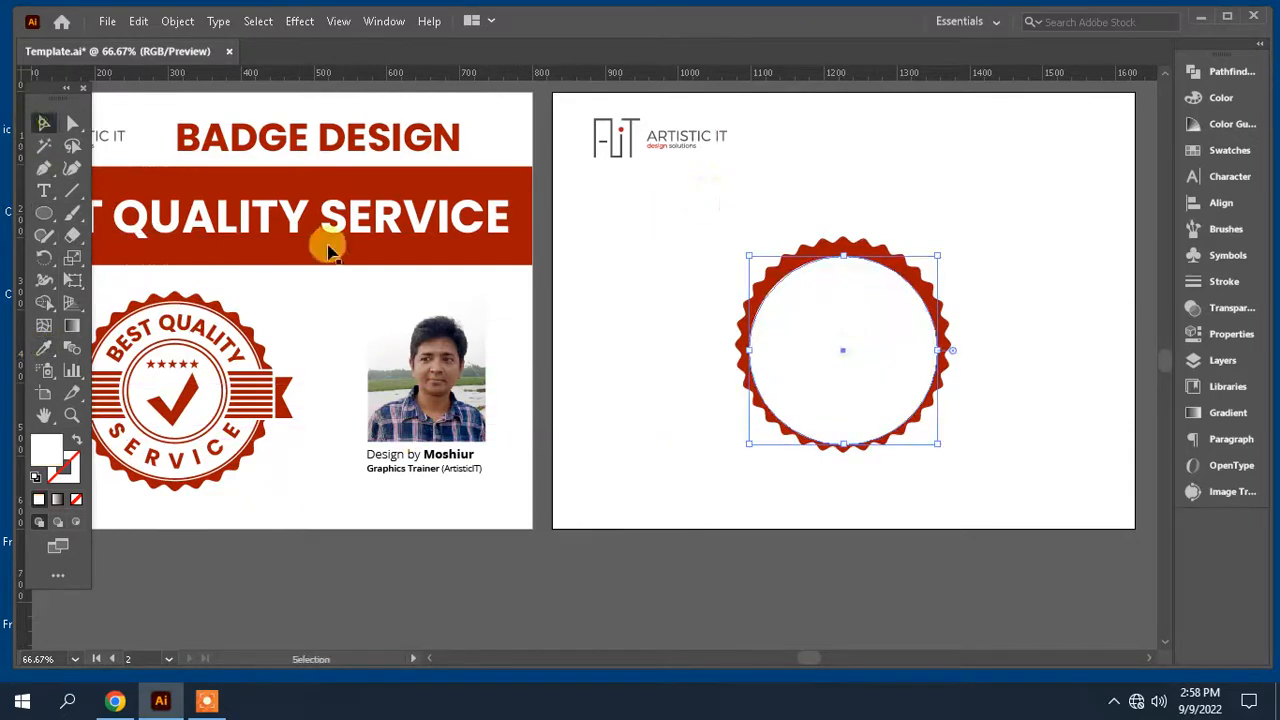
pyautogui.keyDown('shift'); pyautogui.click(848, 250); pyautogui.keyUp('shift')
pyautogui.click(1218, 202)
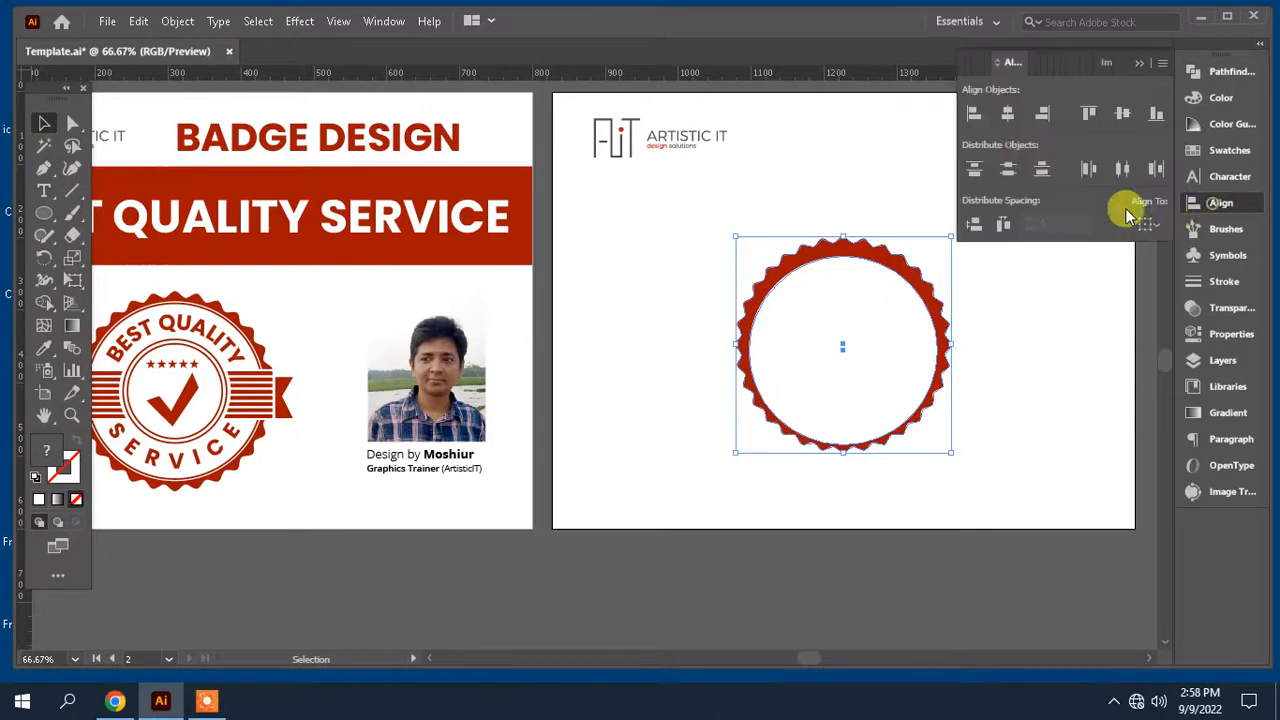
pyautogui.click(1008, 113)
pyautogui.click(1122, 113)
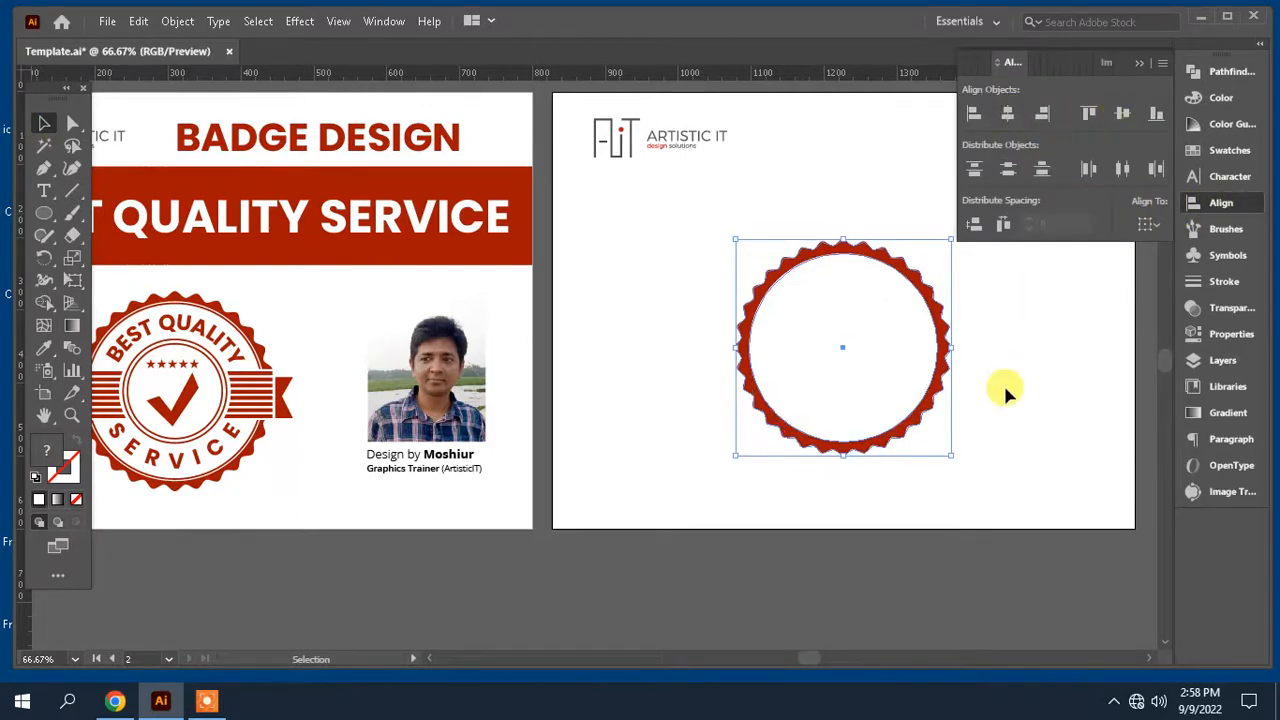
pyautogui.click(1003, 383)
# - Enlarge the inner white circle slightly about its centre so that only a thin red scalloped rim remains
pyautogui.moveTo(907, 394); pyautogui.dragTo(932, 389)
pyautogui.click(894, 354)
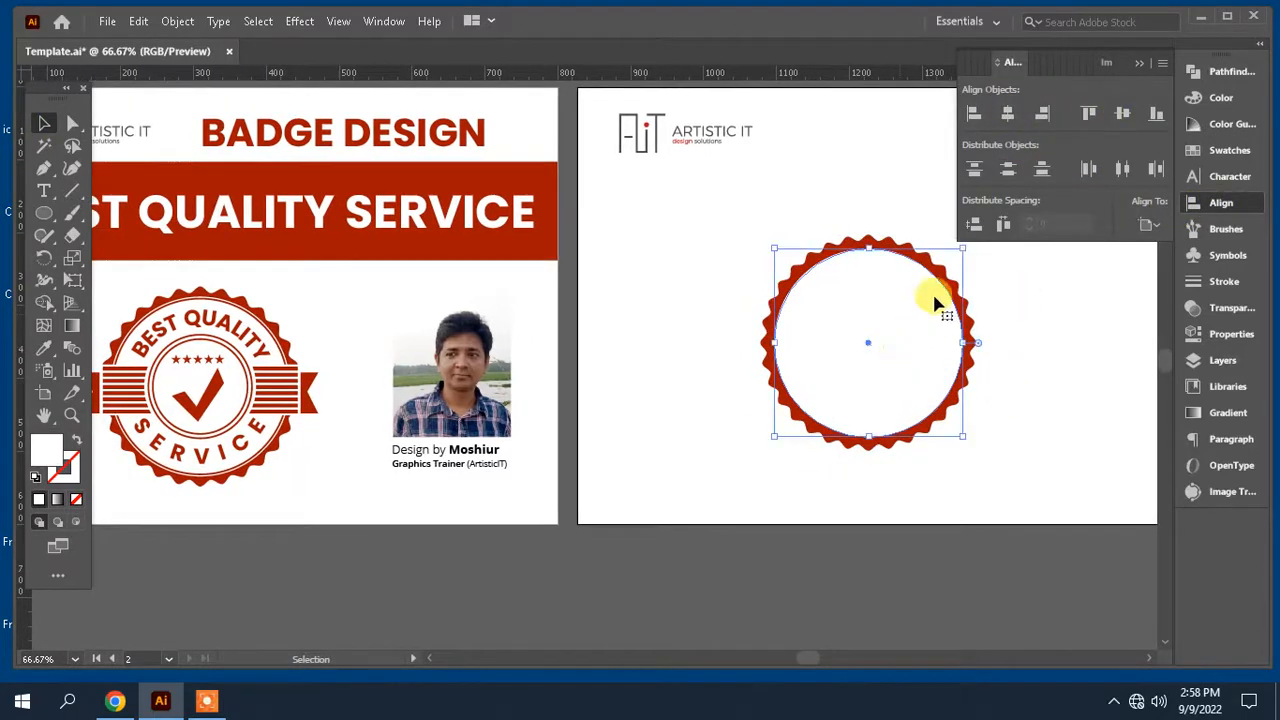
pyautogui.moveTo(968, 254); pyautogui.dragTo(971, 243)
pyautogui.click(1006, 397)
pyautogui.moveTo(1006, 397); pyautogui.dragTo(978, 364)
pyautogui.click(885, 313)
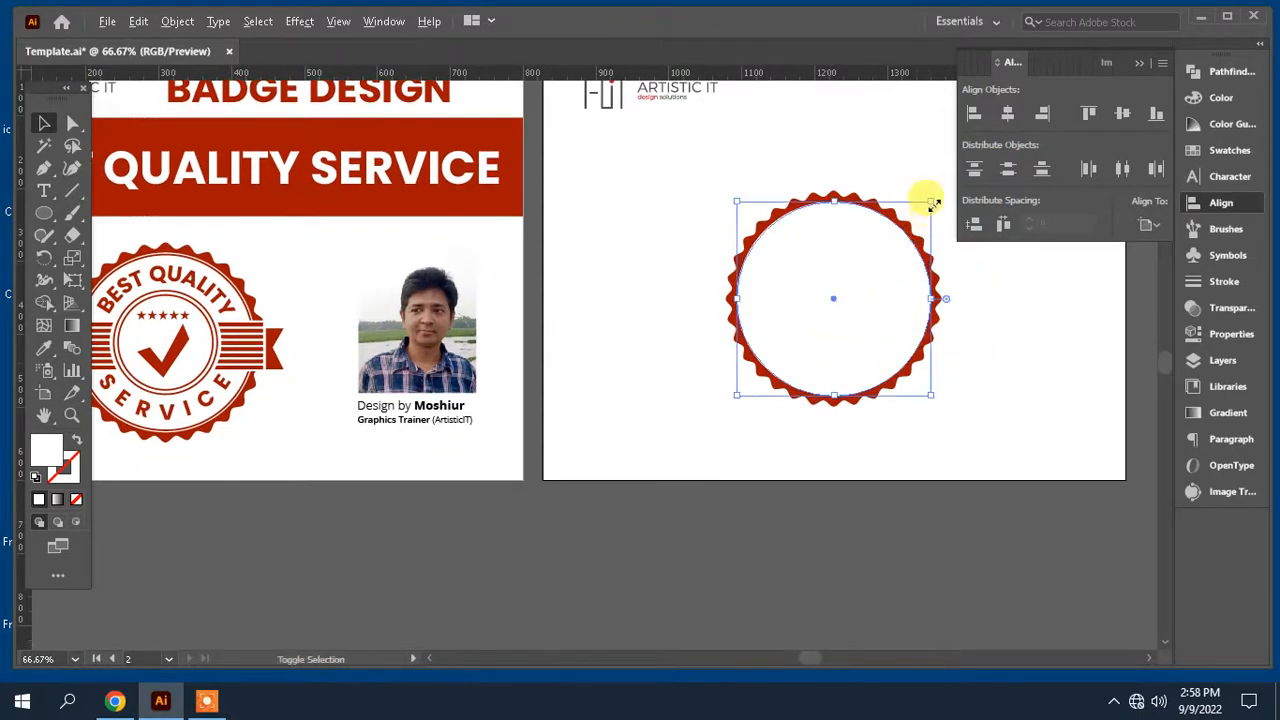
pyautogui.moveTo(933, 204); pyautogui.dragTo(929, 204)
pyautogui.click(999, 318)
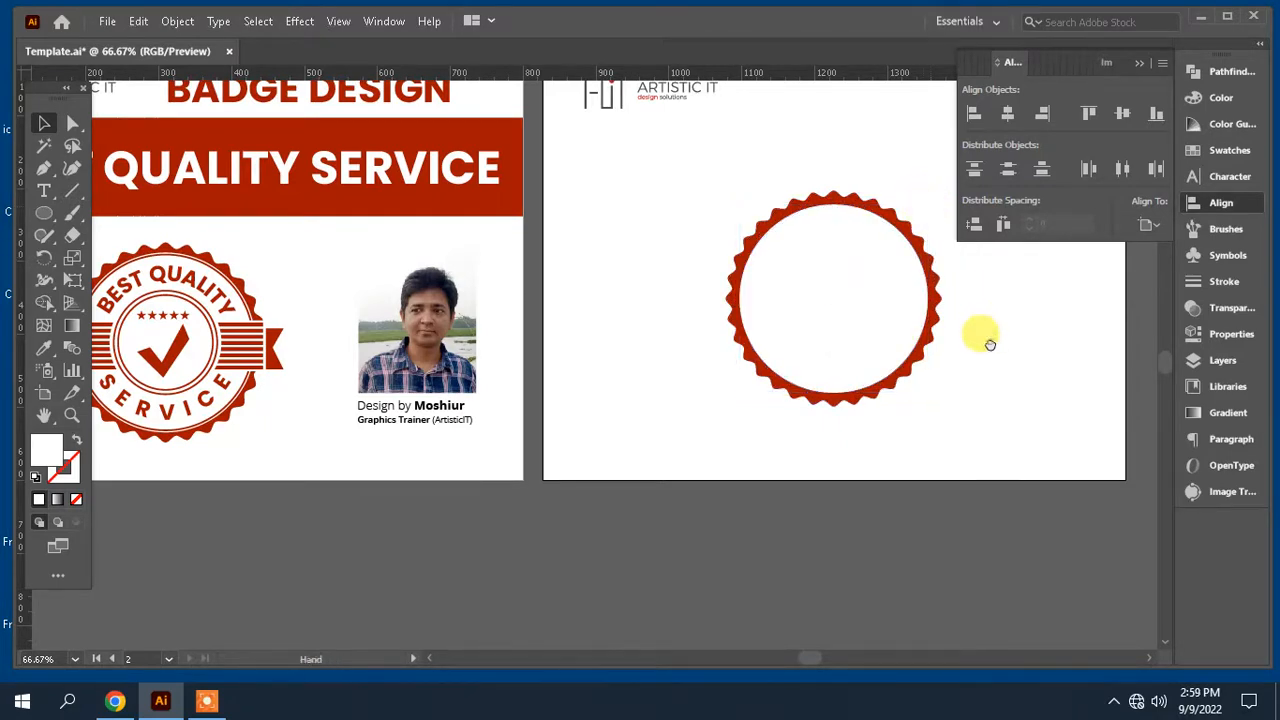
pyautogui.moveTo(989, 342); pyautogui.dragTo(961, 378)
pyautogui.click(822, 344)
pyautogui.moveTo(898, 241); pyautogui.dragTo(903, 236)
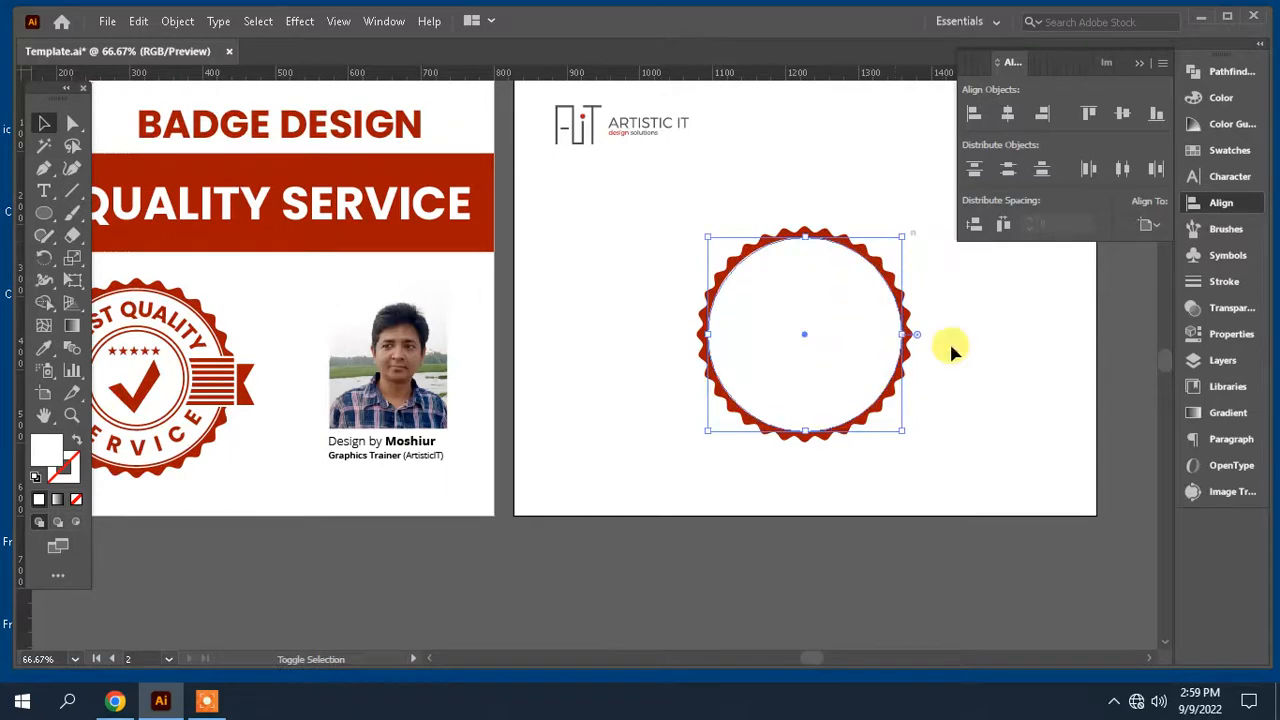
pyautogui.click(993, 389)
# - Align the white circle and the scalloped shape by their vertical centres again
pyautogui.moveTo(823, 402); pyautogui.dragTo(865, 409)
pyautogui.click(868, 415)
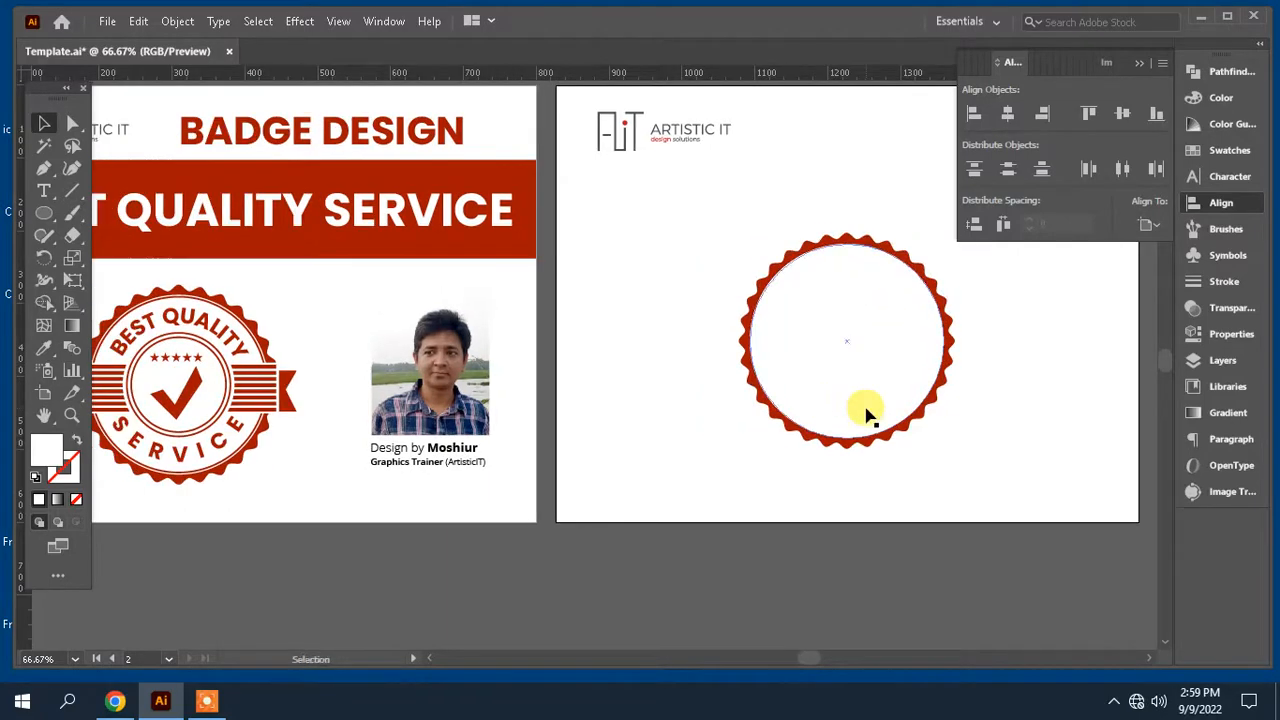
pyautogui.moveTo(1005, 453); pyautogui.dragTo(798, 304)
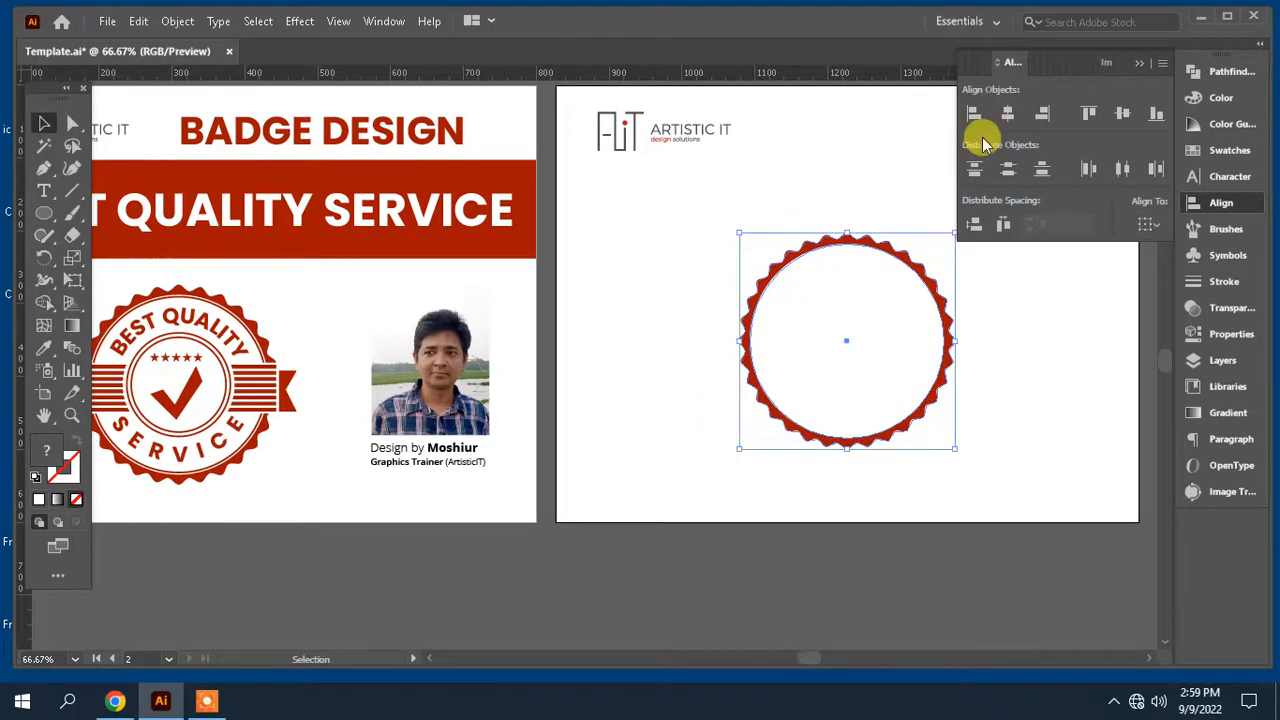
pyautogui.click(1122, 116)
pyautogui.click(992, 424)
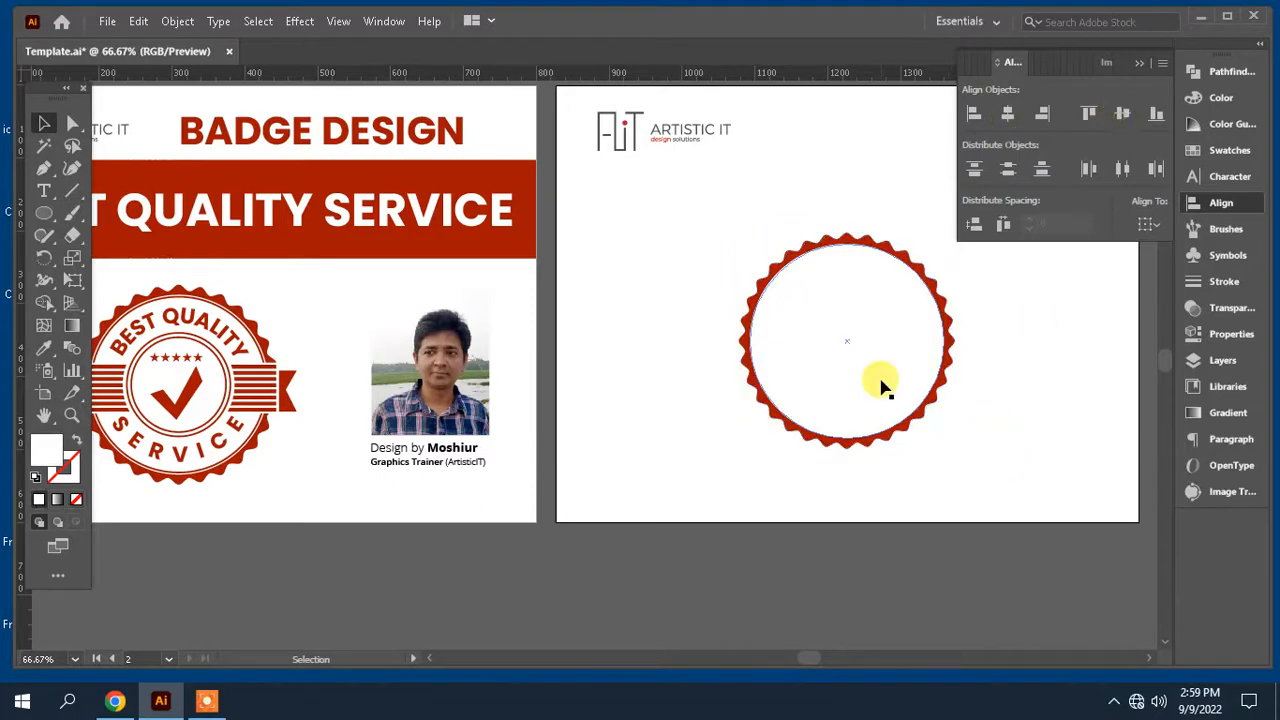
# - Subtract the white circle from the scalloped red shape using Minus Front, keeping a copy of the circle
pyautogui.click(880, 382)
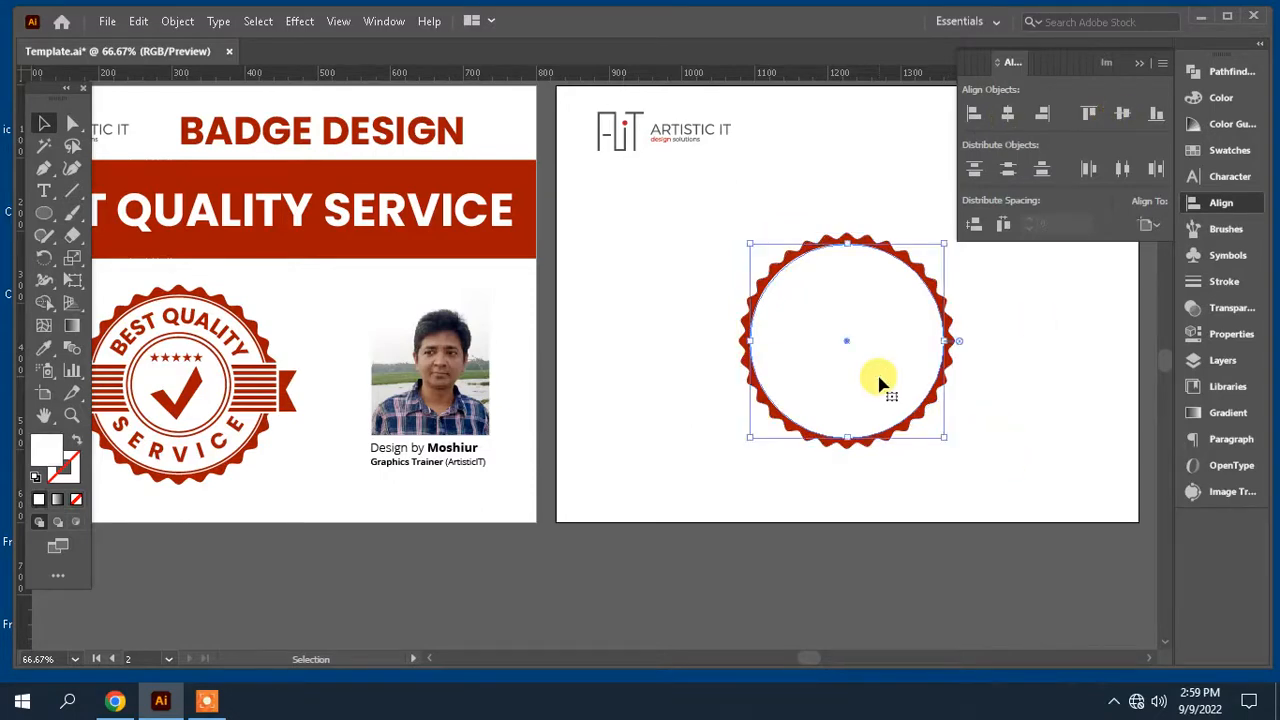
pyautogui.click(991, 433)
pyautogui.moveTo(969, 428); pyautogui.dragTo(860, 340)
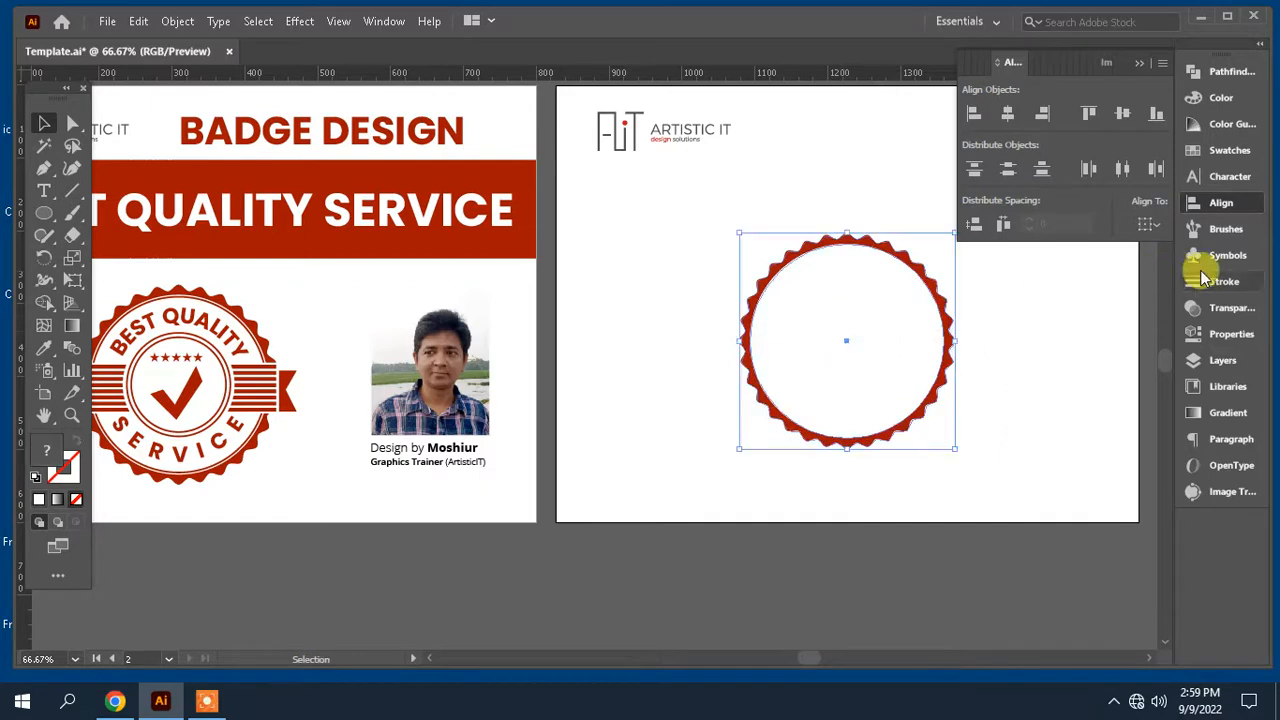
pyautogui.click(1232, 72)
pyautogui.click(1013, 113)
pyautogui.click(1029, 380)
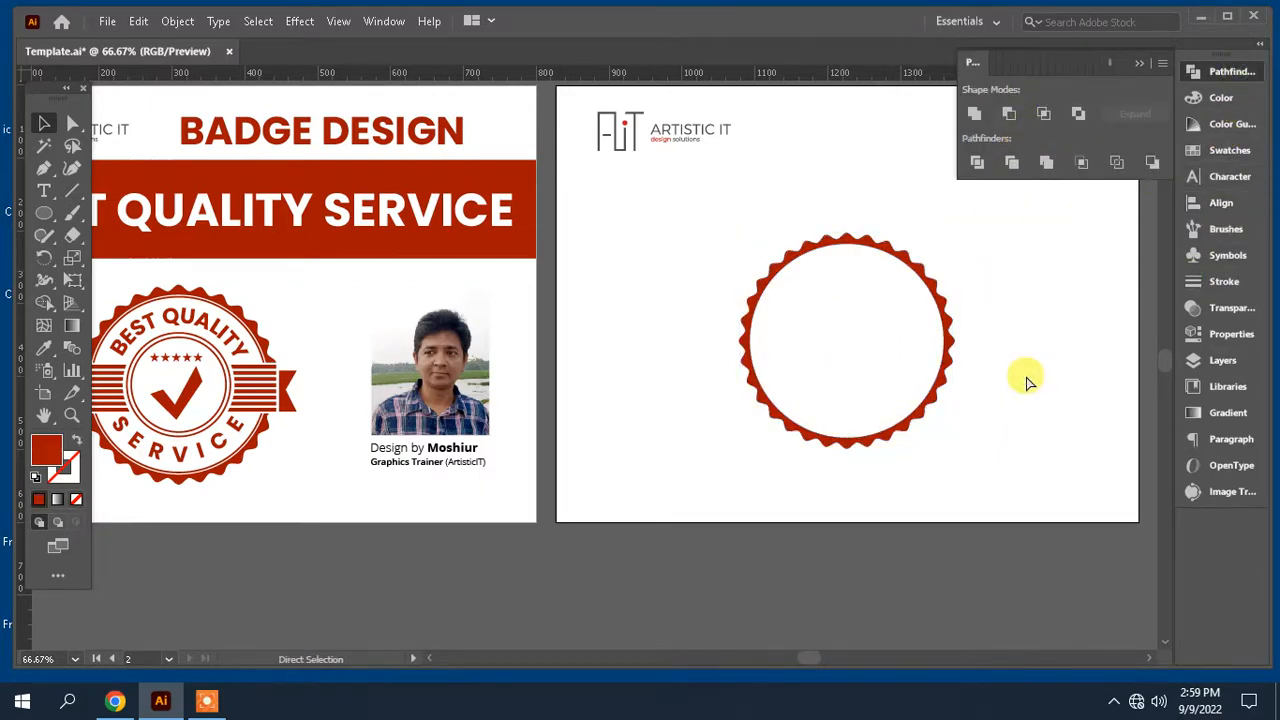
# - Shrink the white circle inside the scalloped ring slightly about its centre
pyautogui.click(814, 391)
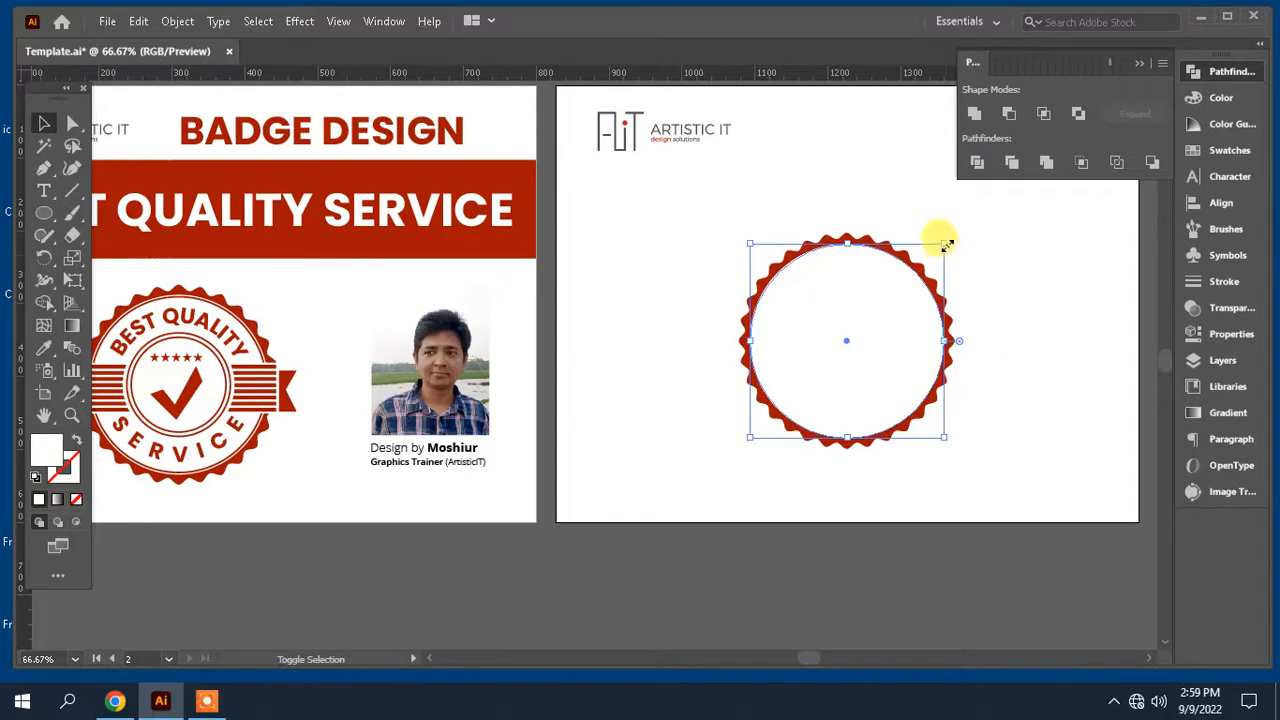
pyautogui.moveTo(946, 244); pyautogui.dragTo(939, 248)
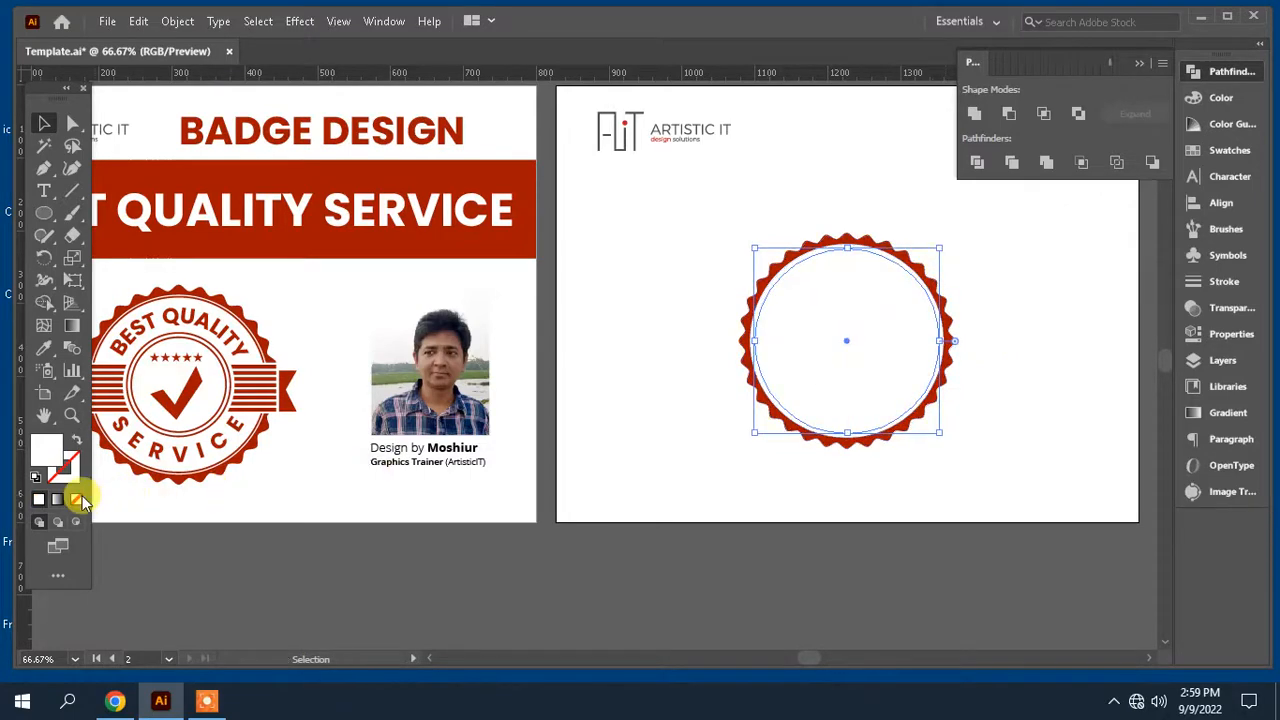
# - Remove the fill of the circle inside the scalloped ring and give it a 2 pt stroke
pyautogui.click(77, 499)
pyautogui.click(1224, 281)
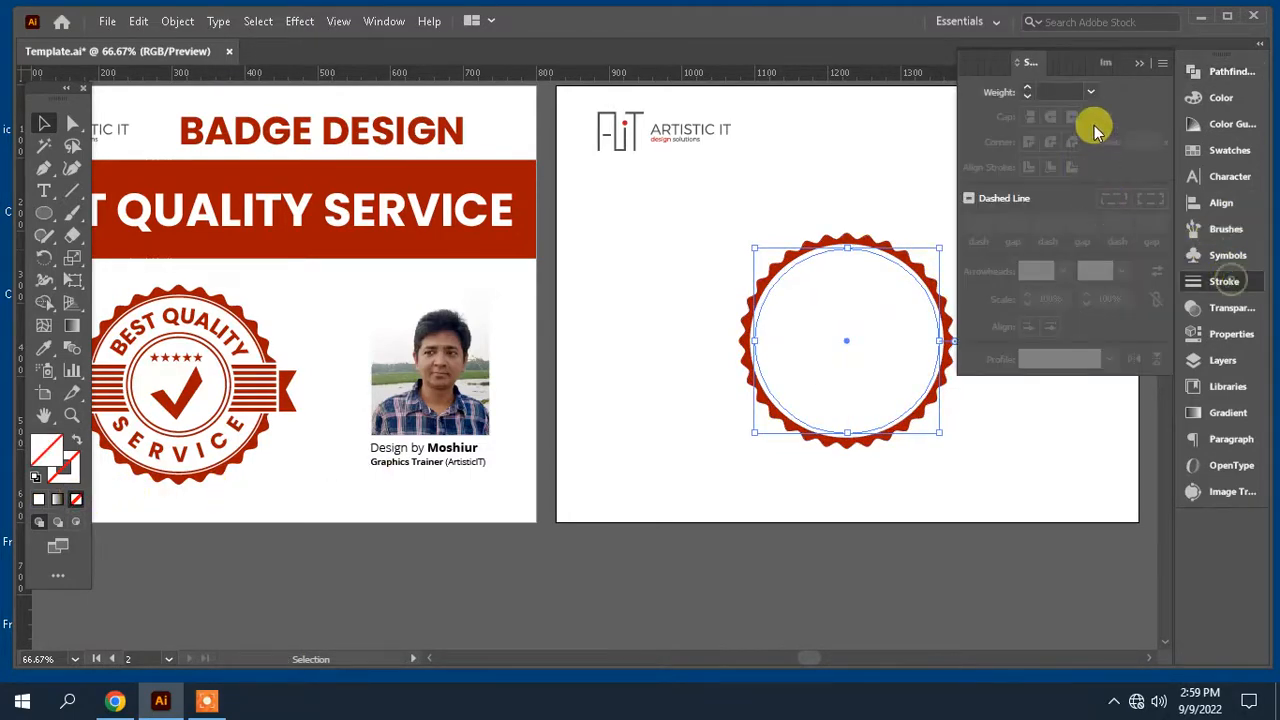
pyautogui.click(1092, 94)
pyautogui.click(1110, 195)
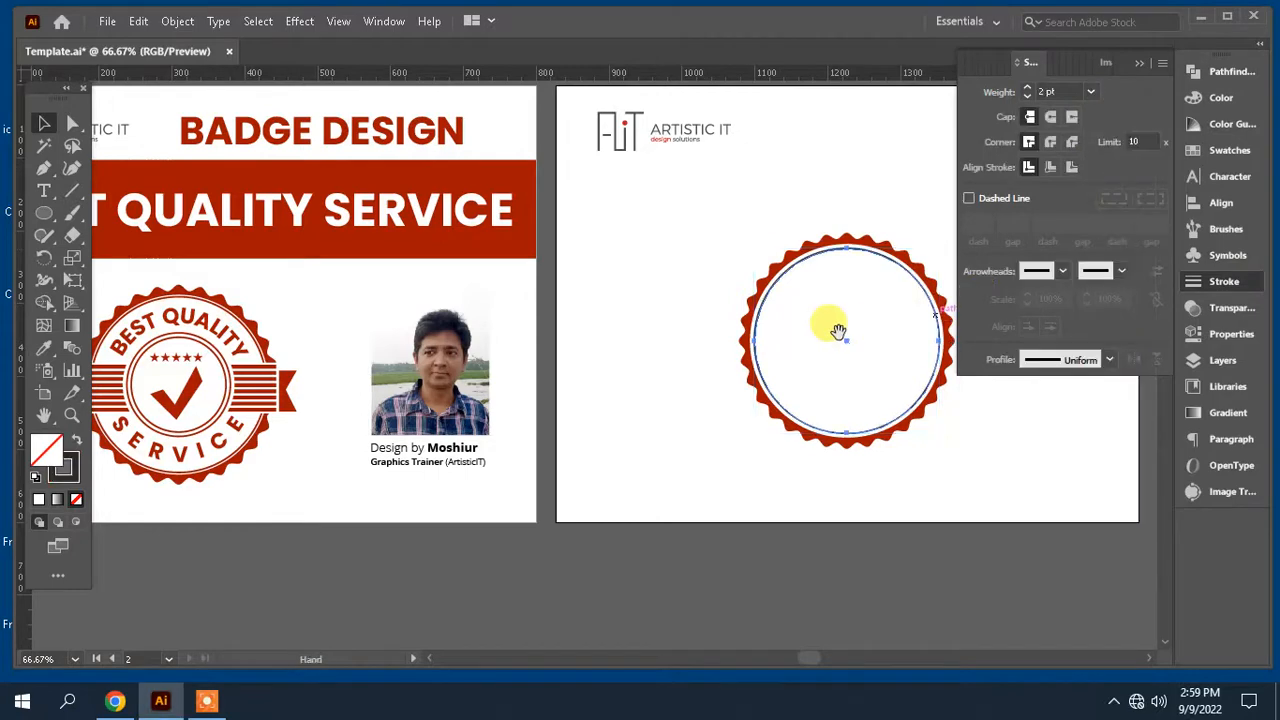
pyautogui.moveTo(829, 329)
pyautogui.mouseDown()
pyautogui.moveTo(731, 329)
pyautogui.moveTo(756, 314)
pyautogui.mouseUp()
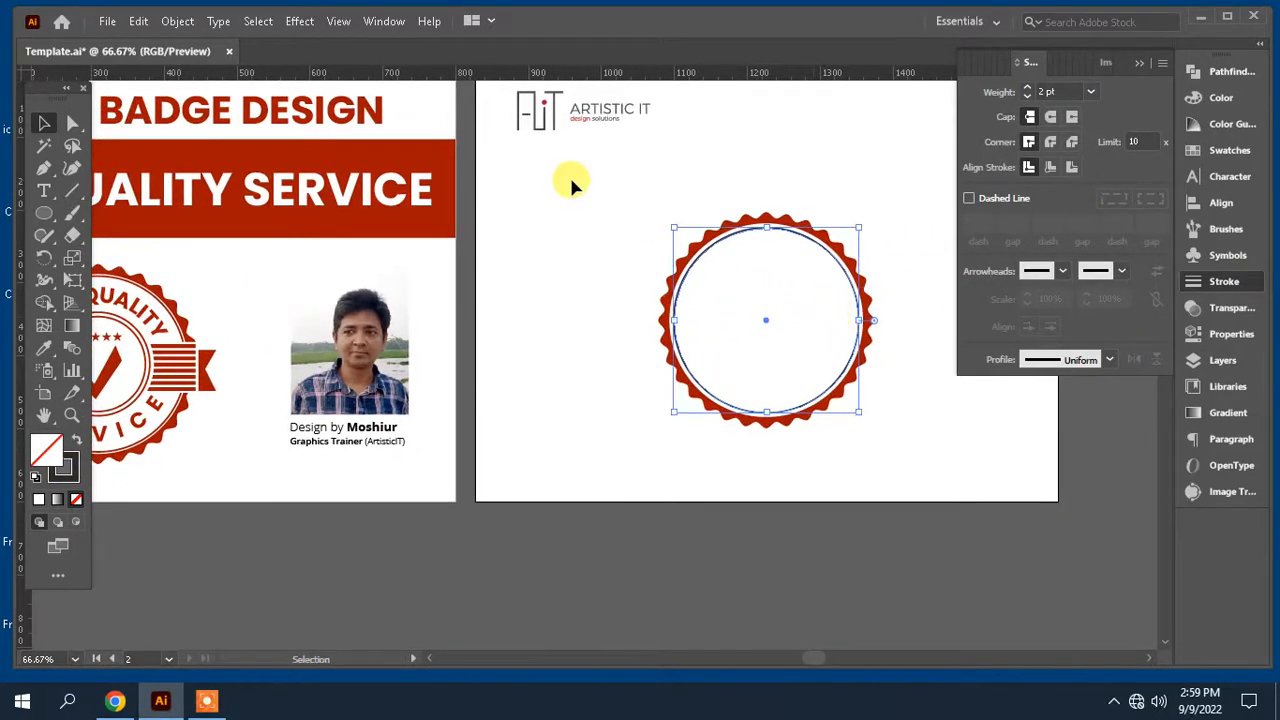
pyautogui.moveTo(617, 237); pyautogui.dragTo(651, 236)
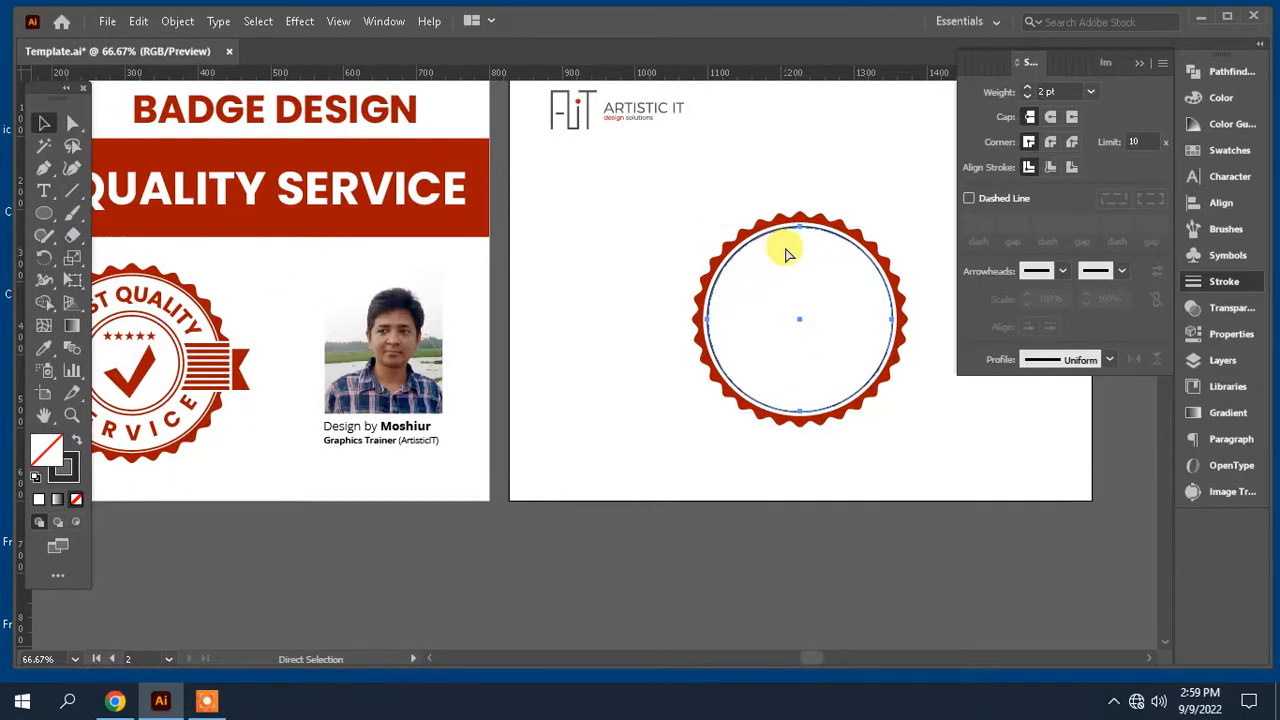
# - Add two smaller concentric copies of the stroked circle around the badge centre, one slightly larger than the other
pyautogui.moveTo(892, 226); pyautogui.dragTo(855, 236)
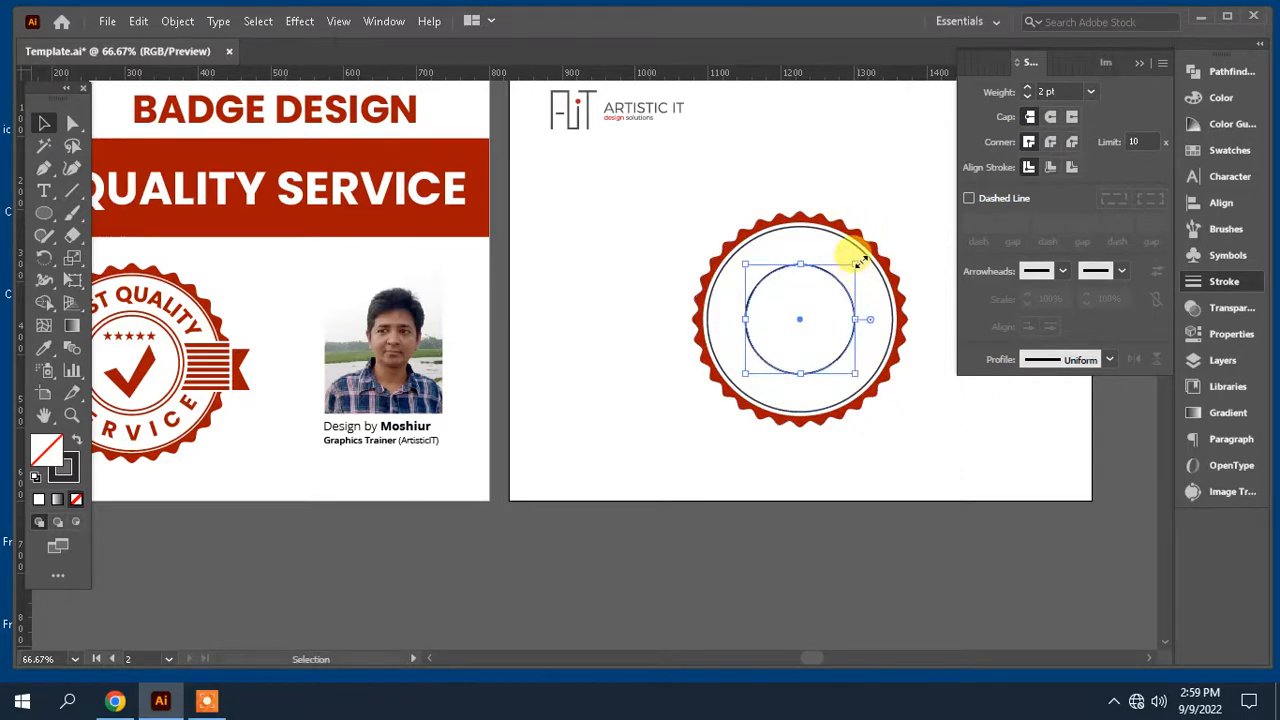
pyautogui.moveTo(859, 262); pyautogui.dragTo(855, 263)
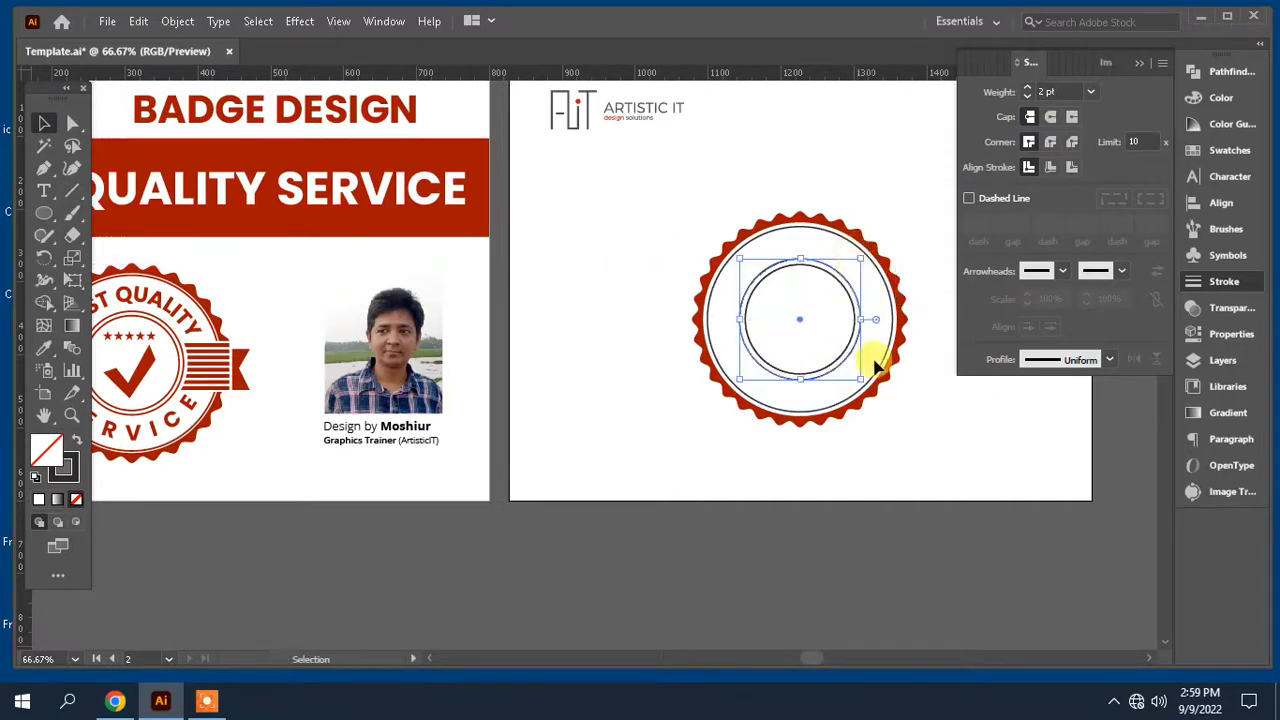
pyautogui.click(884, 449)
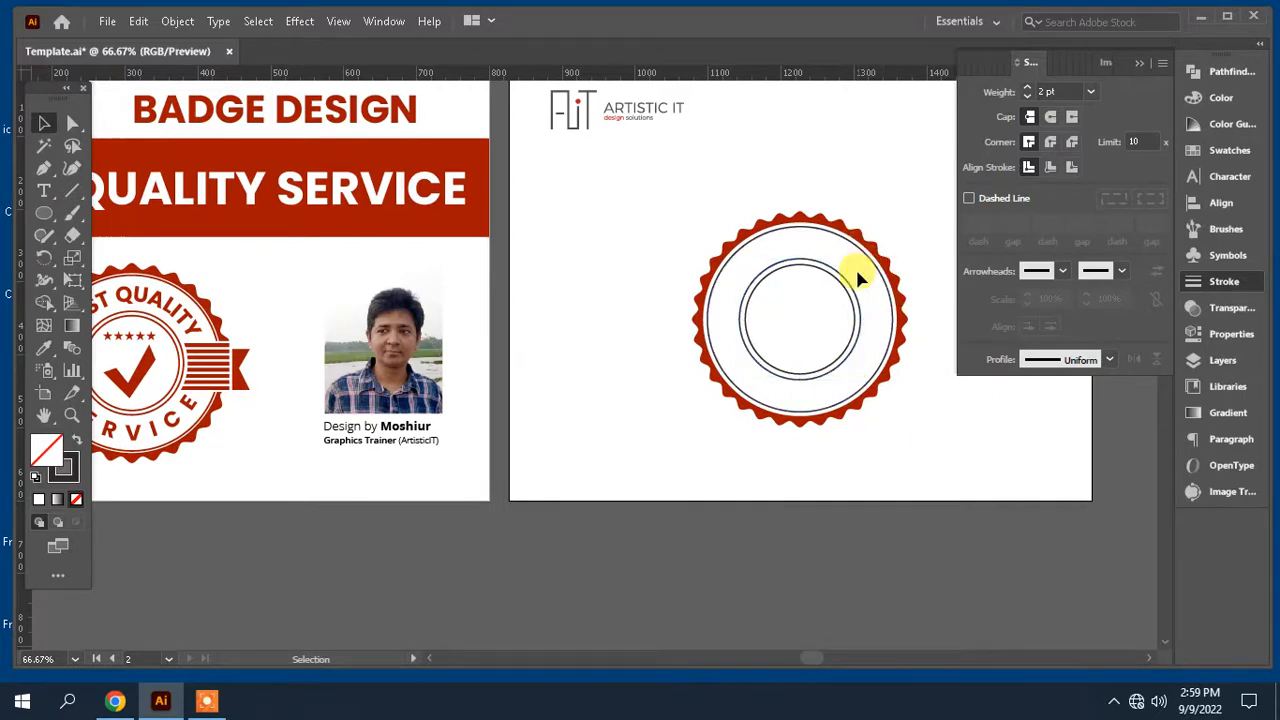
# - Add a third concentric copy of the inner circle, scaled slightly larger than the other two
pyautogui.click(849, 285)
pyautogui.press('a')
pyautogui.press('v')
pyautogui.moveTo(858, 260); pyautogui.dragTo(867, 254)
pyautogui.click(686, 476)
pyautogui.press('space')
pyautogui.moveTo(620, 444); pyautogui.dragTo(657, 486)
pyautogui.press('Tab')
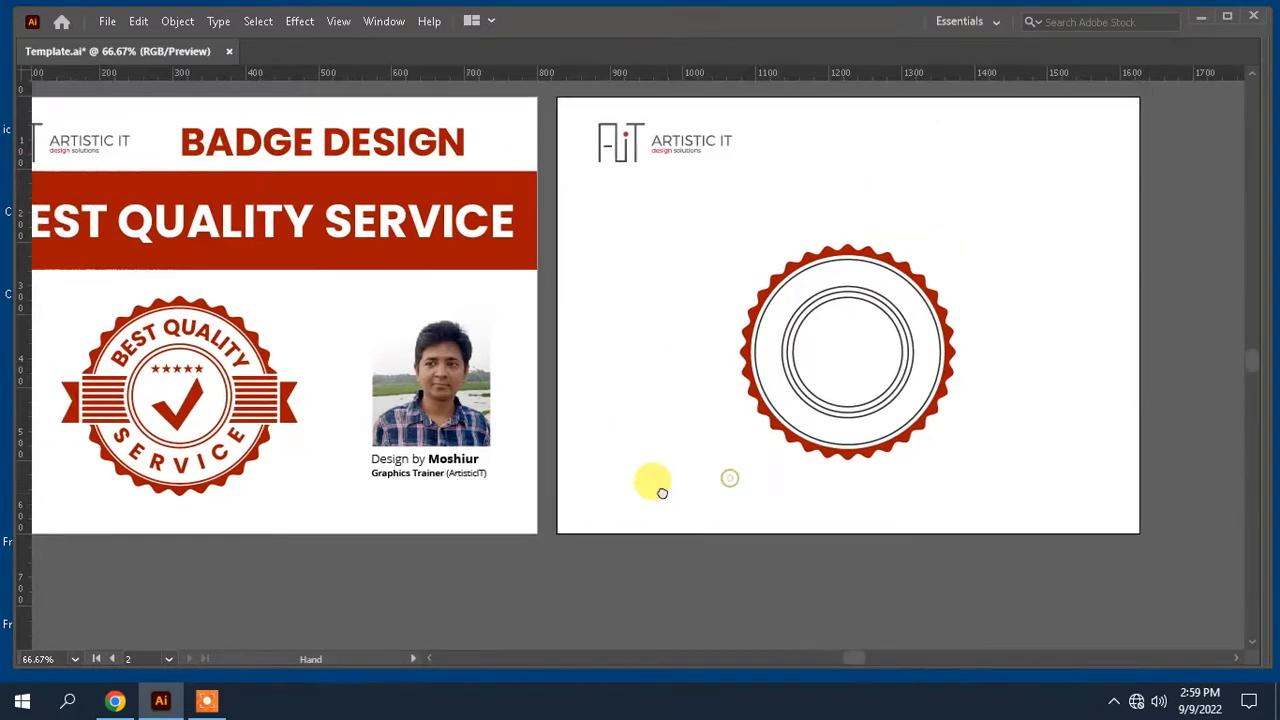
pyautogui.moveTo(969, 480); pyautogui.dragTo(819, 274)
pyautogui.click(994, 297)
pyautogui.press('Tab')
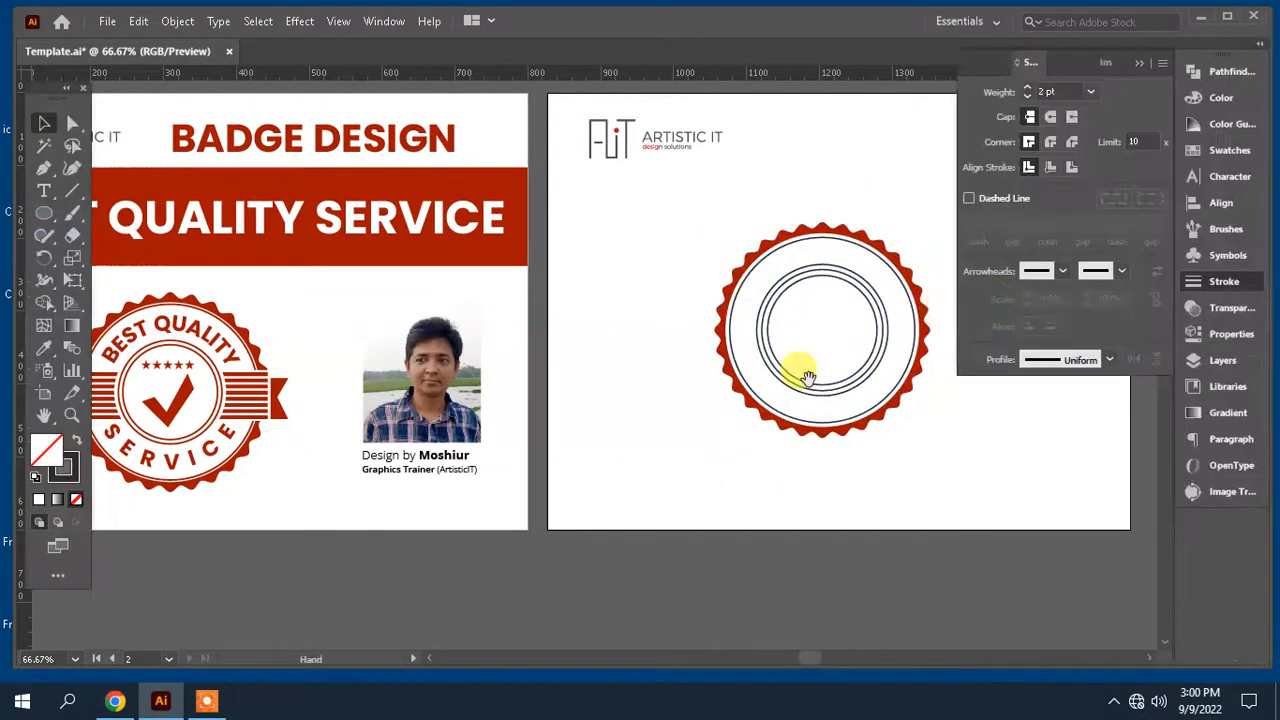
pyautogui.moveTo(800, 371); pyautogui.dragTo(766, 393)
pyautogui.moveTo(785, 330); pyautogui.dragTo(745, 251)
pyautogui.keyDown('shift'); pyautogui.click(822, 257); pyautogui.keyUp('shift')
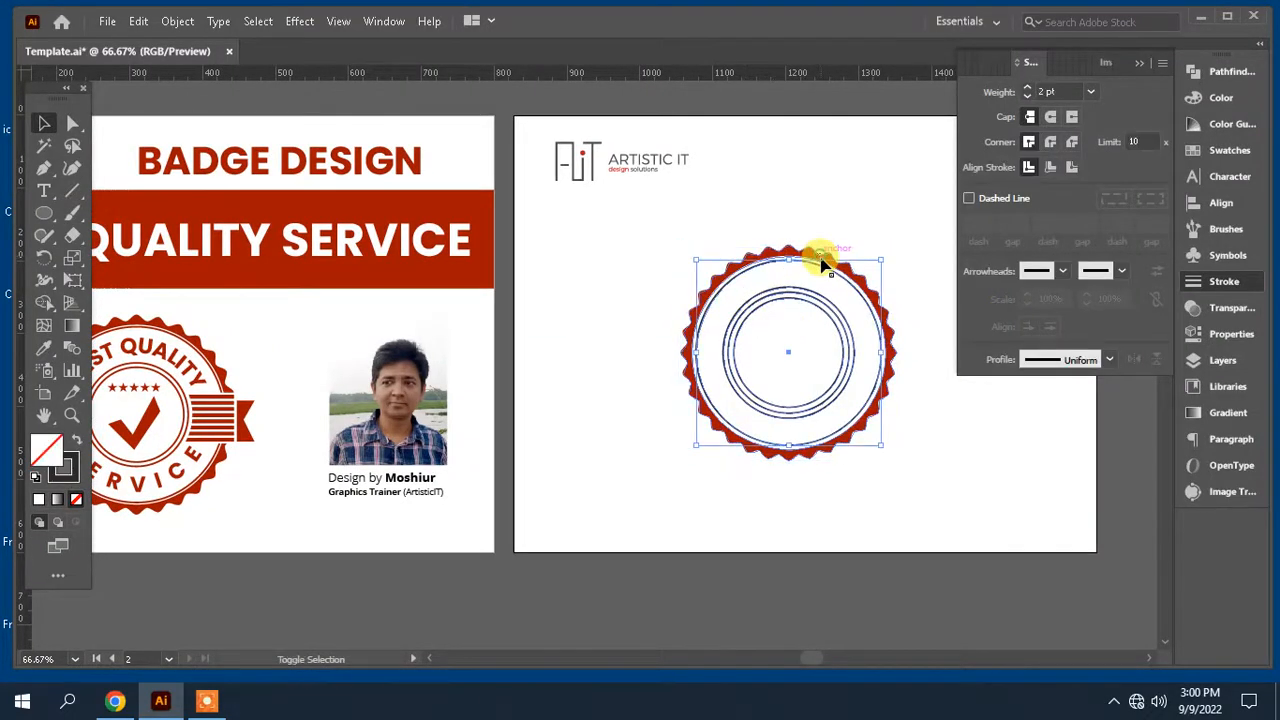
pyautogui.click(934, 442)
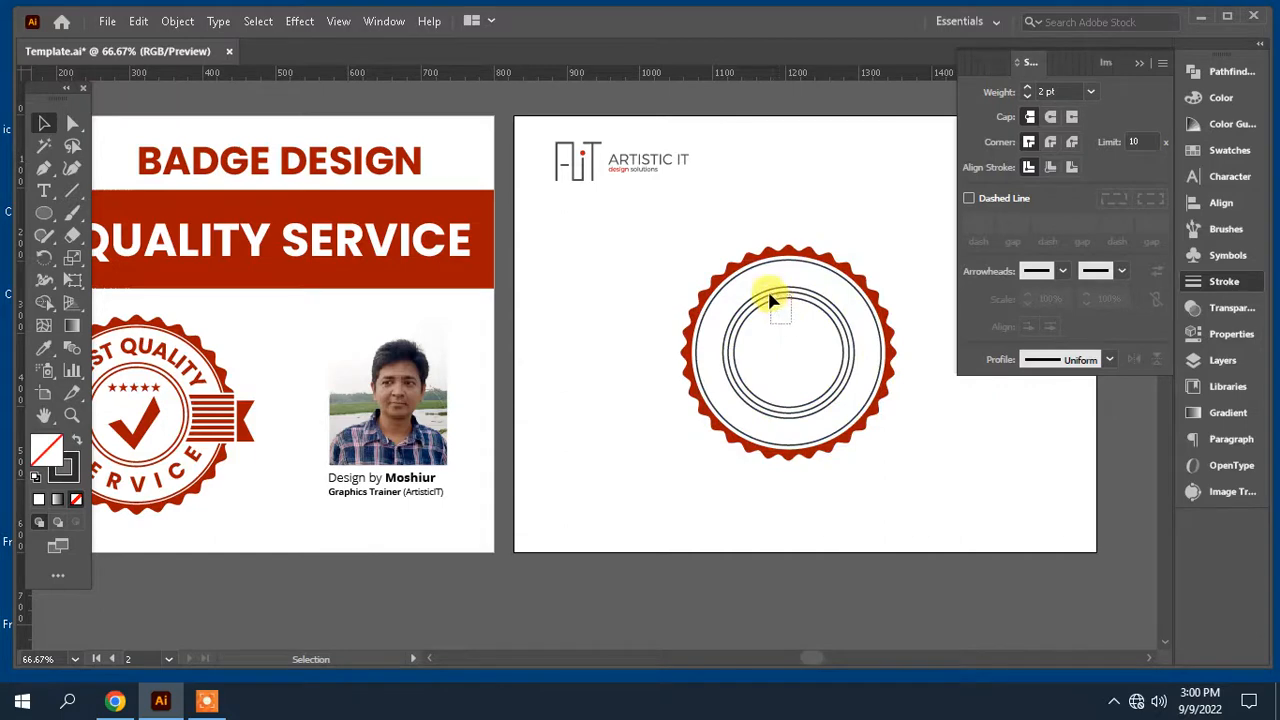
pyautogui.moveTo(770, 300); pyautogui.dragTo(766, 294)
pyautogui.keyDown('shift'); pyautogui.click(814, 266); pyautogui.keyUp('shift')
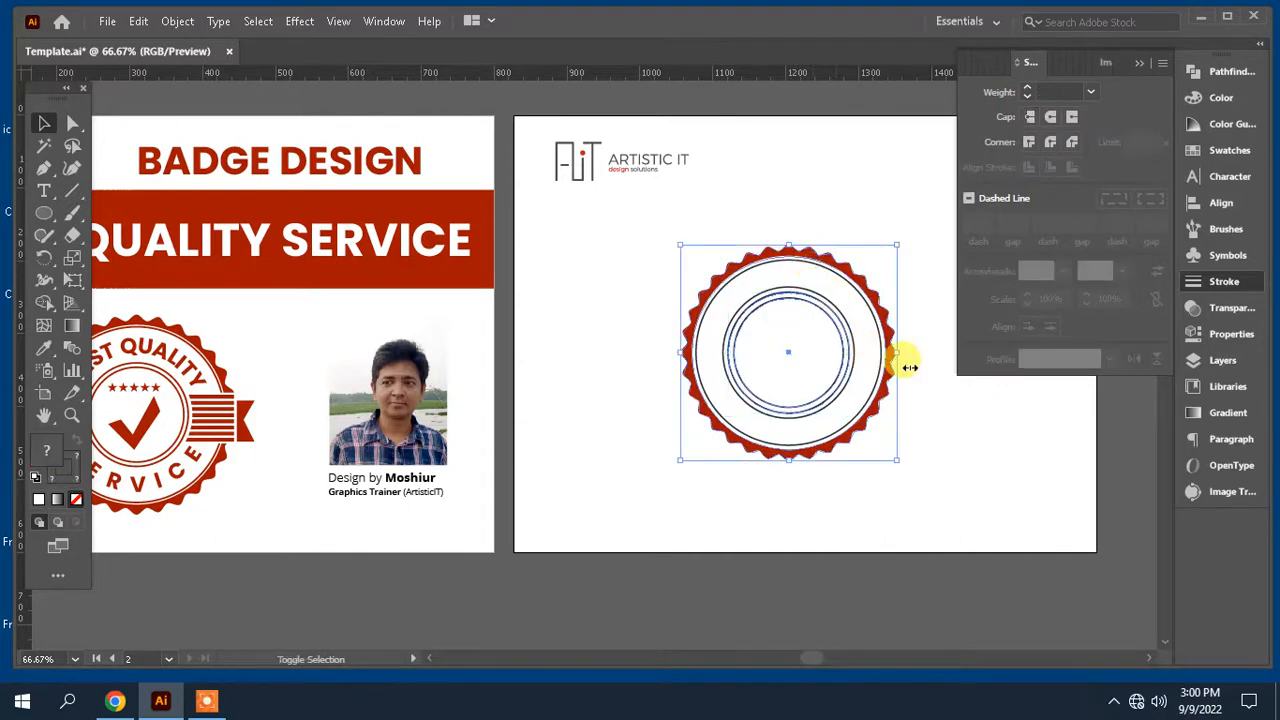
pyautogui.click(933, 399)
# - Convert the strokes of the outer circle and the two innermost circles to shapes with Outline Stroke
pyautogui.moveTo(802, 320); pyautogui.dragTo(780, 299)
pyautogui.keyDown('shift'); pyautogui.click(803, 268); pyautogui.keyUp('shift')
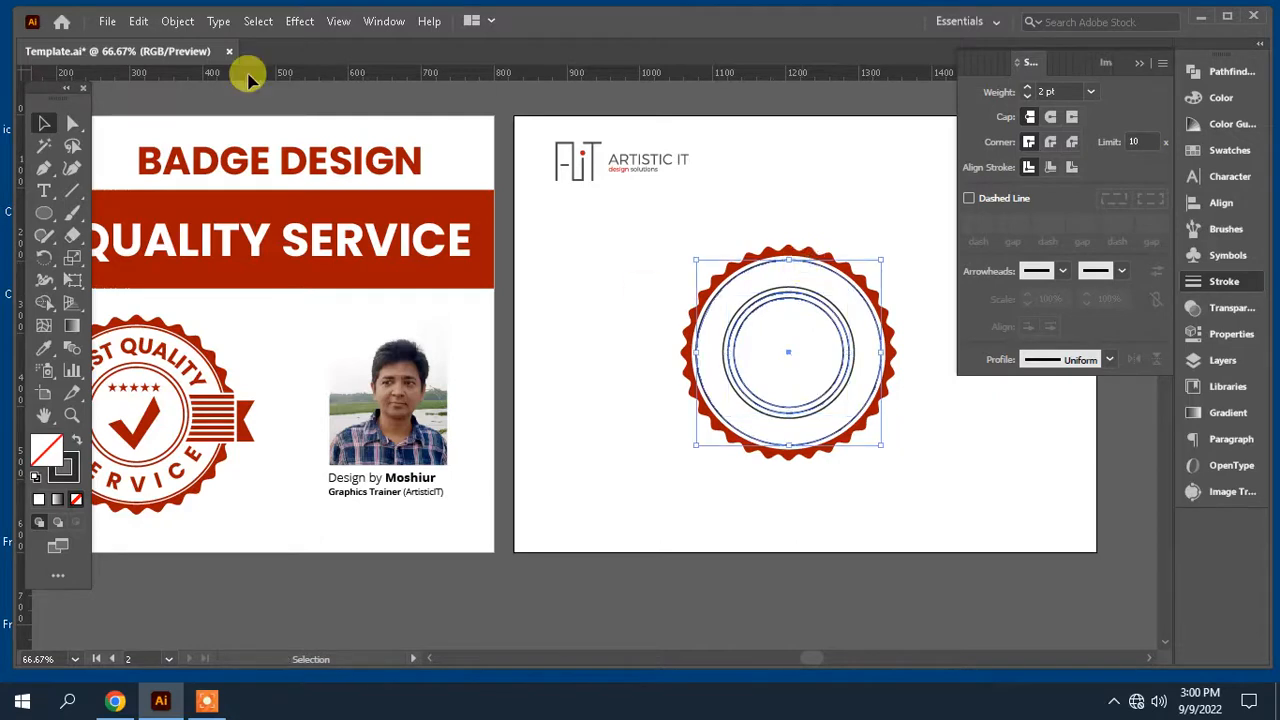
pyautogui.click(178, 21)
pyautogui.moveTo(320, 449)
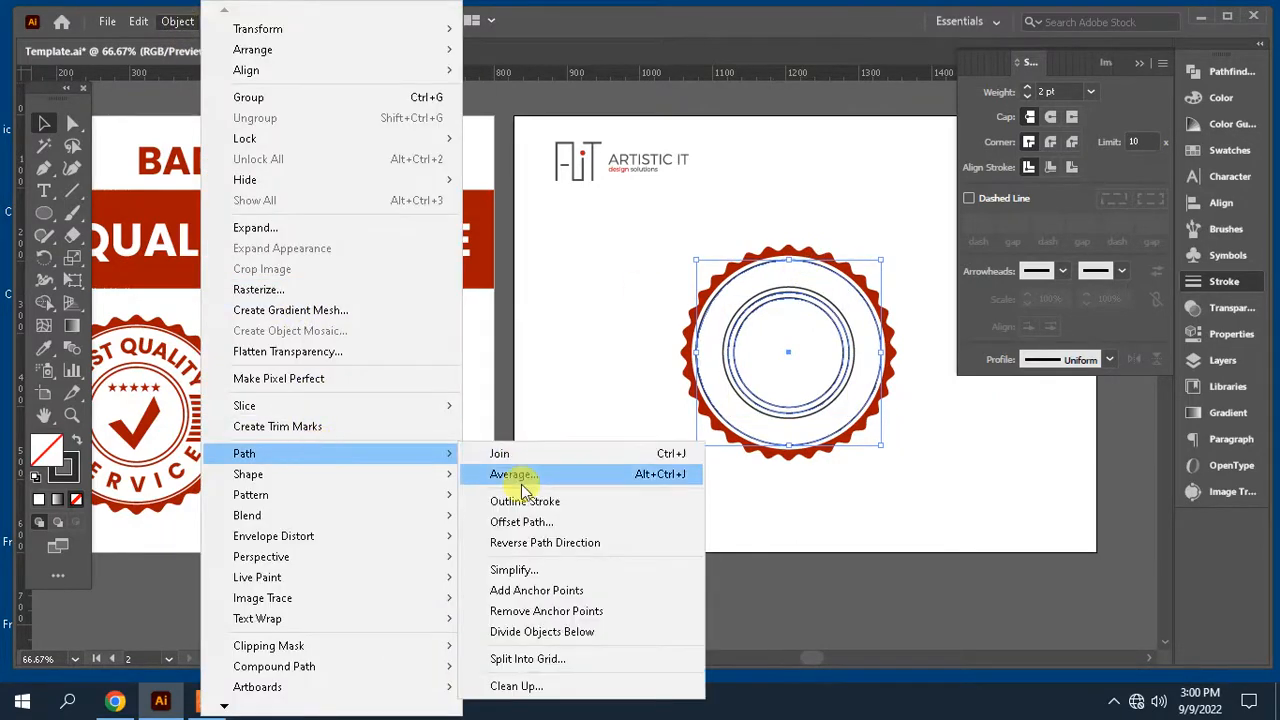
pyautogui.click(523, 496)
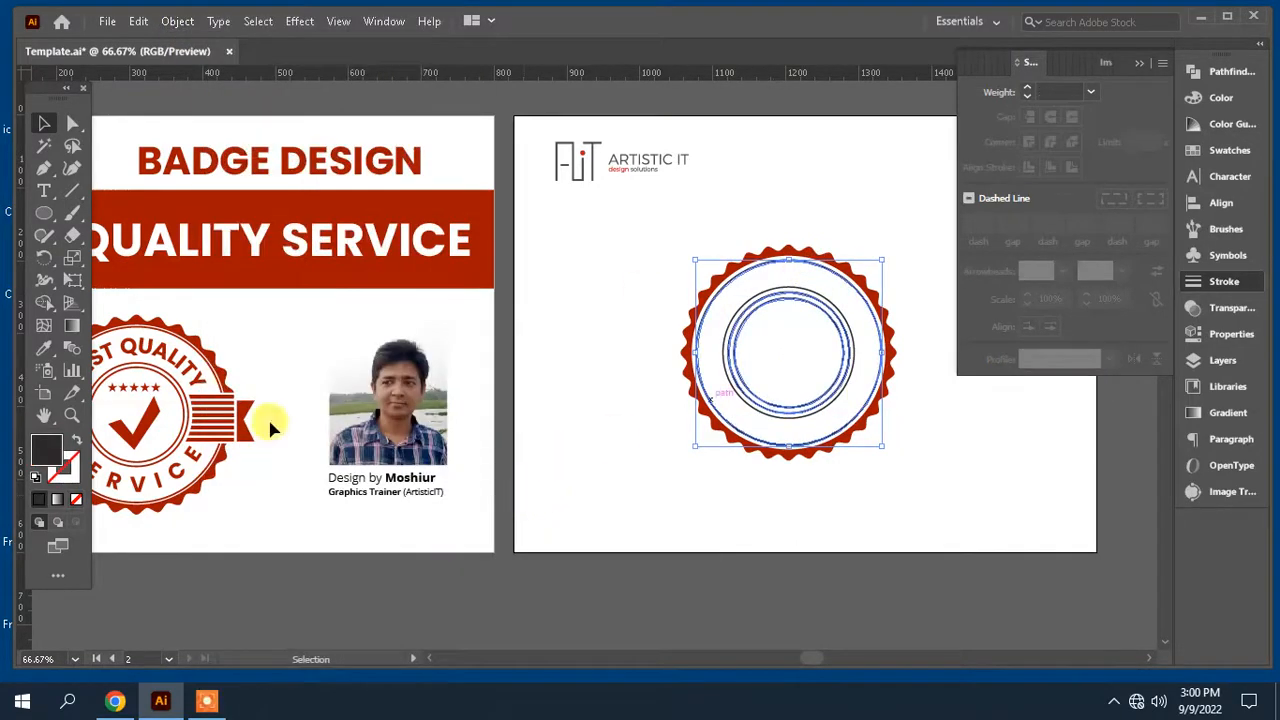
# - Recolour the outlined circles with the red of the scalloped rim using the Eyedropper
pyautogui.click(44, 347)
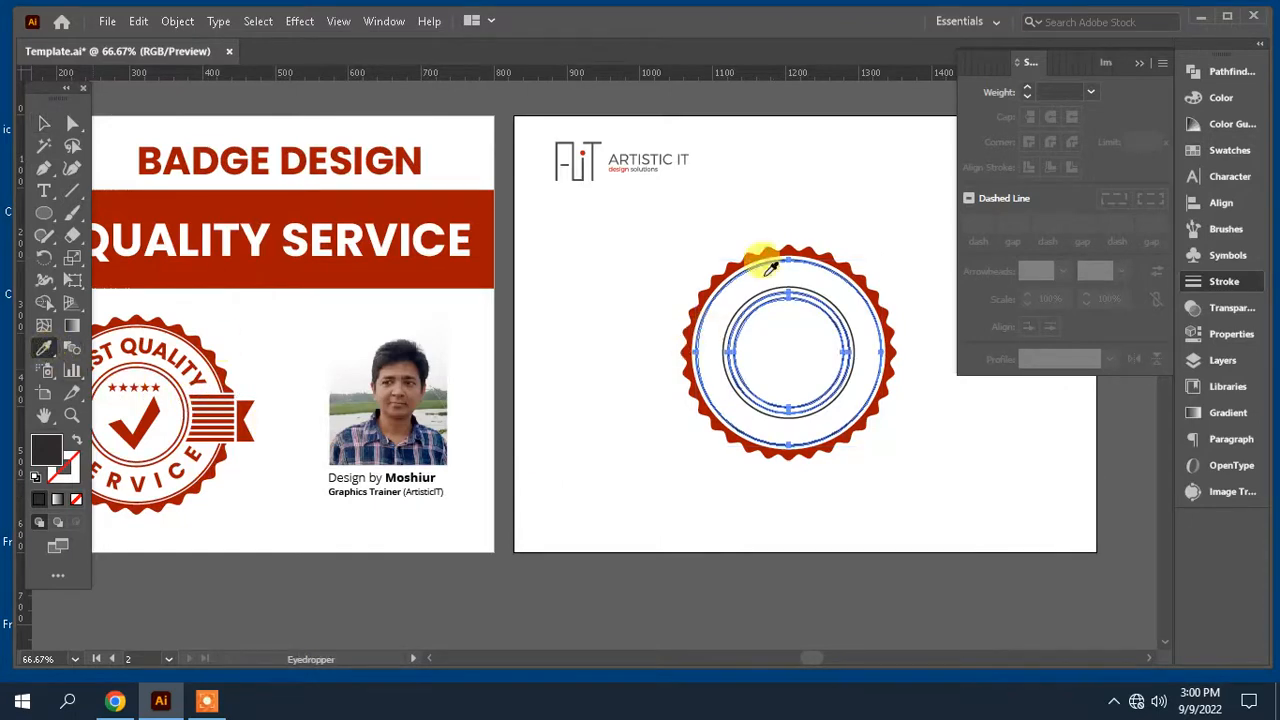
pyautogui.click(801, 252)
pyautogui.press('v')
pyautogui.keyDown('ctrl'); pyautogui.click(931, 457); pyautogui.keyUp('ctrl')
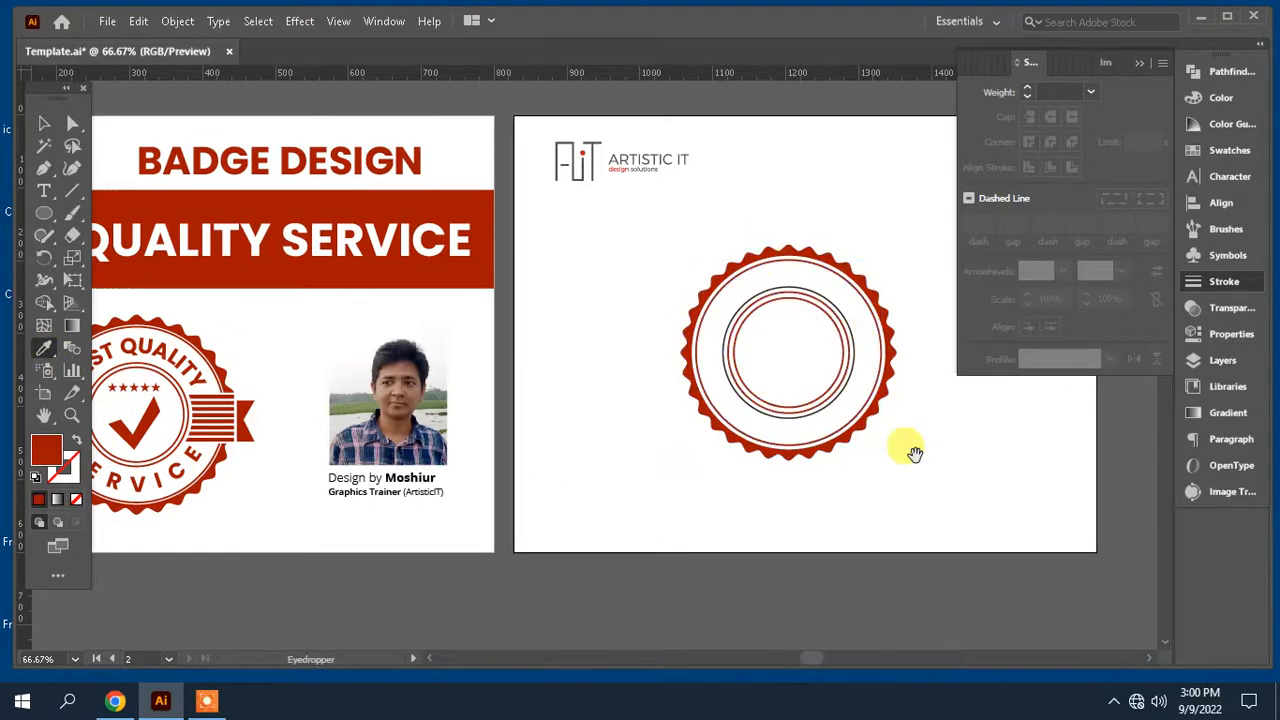
# - Place the text "BEST QUALITY" along the remaining black circle with Type on a Path, starting at its left side
pyautogui.moveTo(914, 452); pyautogui.dragTo(875, 445)
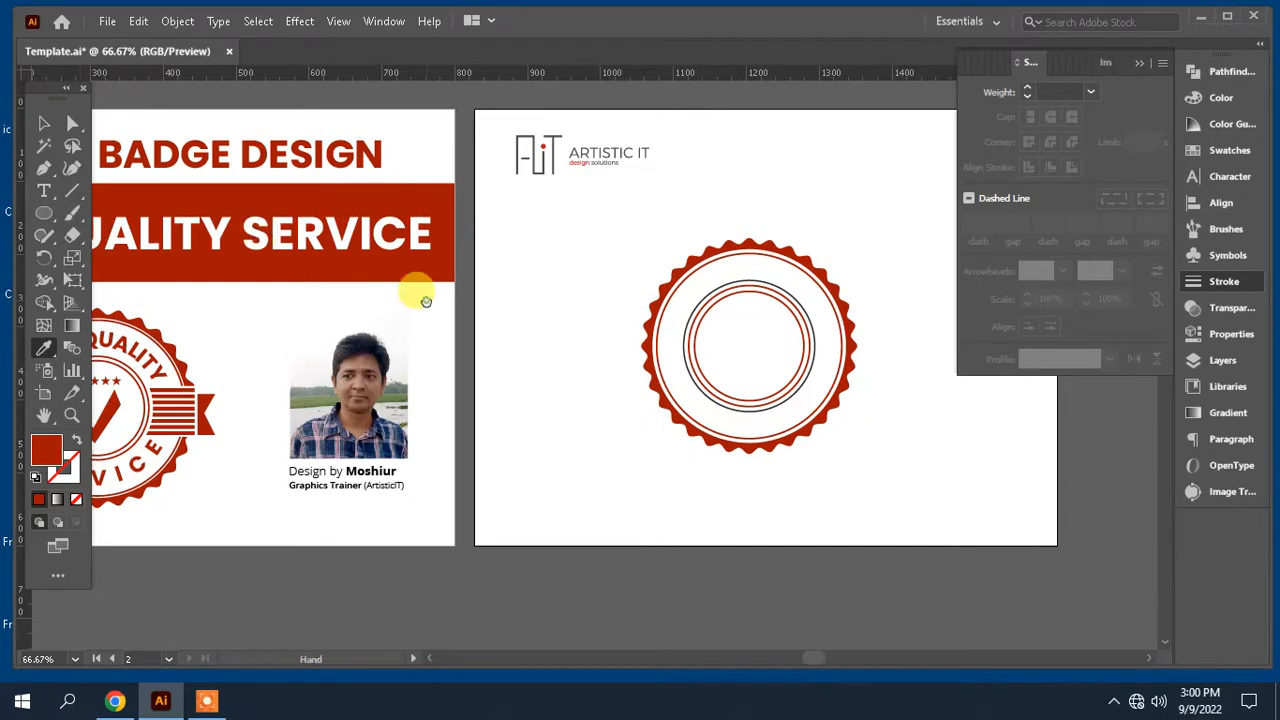
pyautogui.moveTo(420, 294); pyautogui.dragTo(466, 309)
pyautogui.click(46, 123)
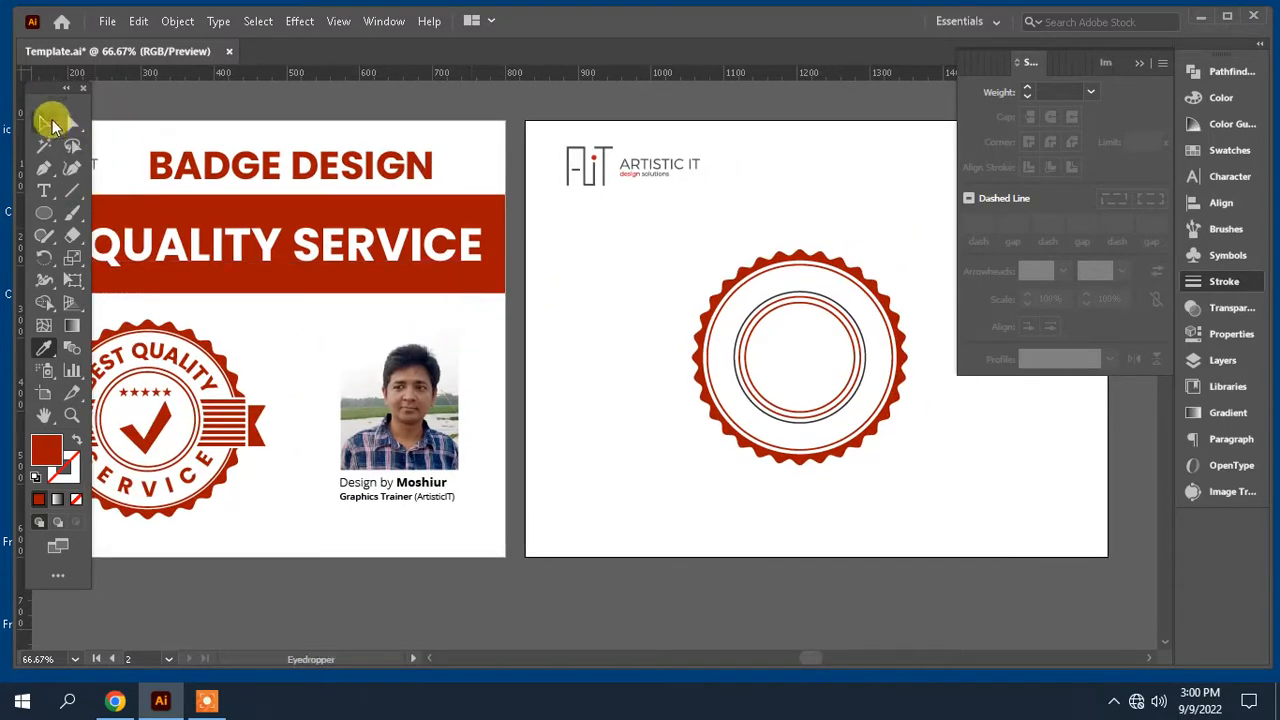
pyautogui.click(740, 368)
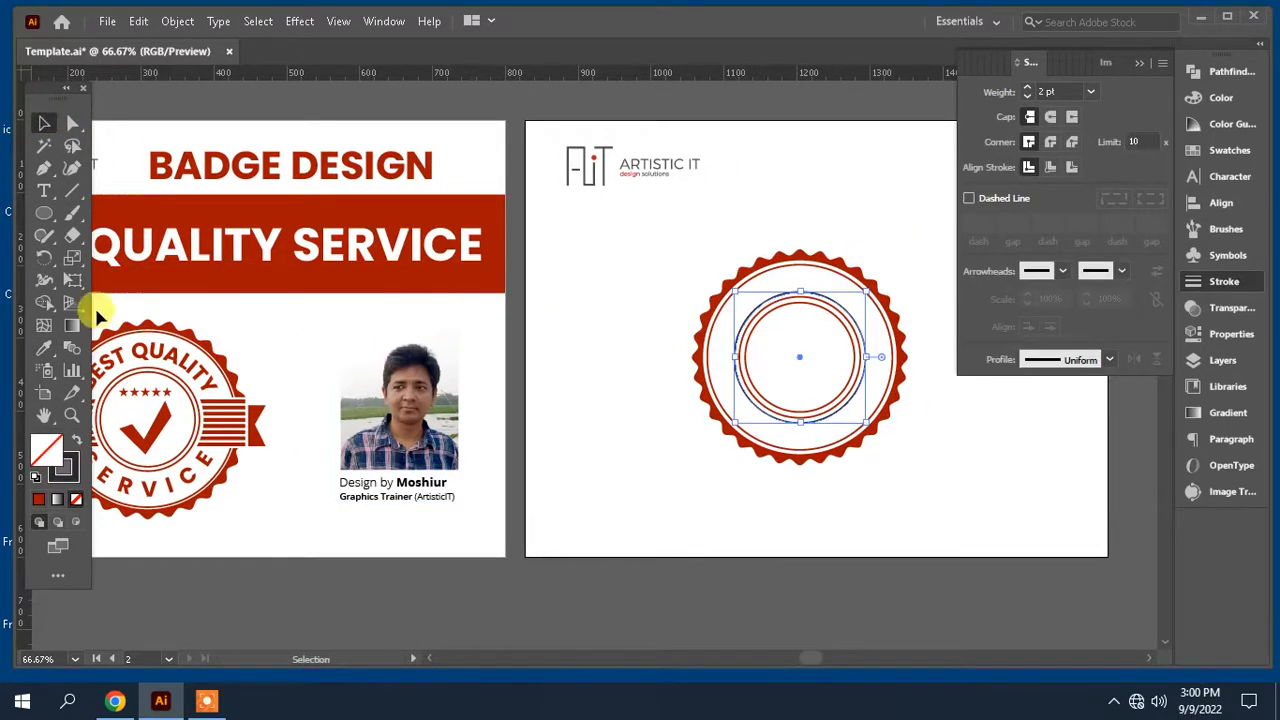
pyautogui.moveTo(44, 190); pyautogui.dragTo(150, 236)
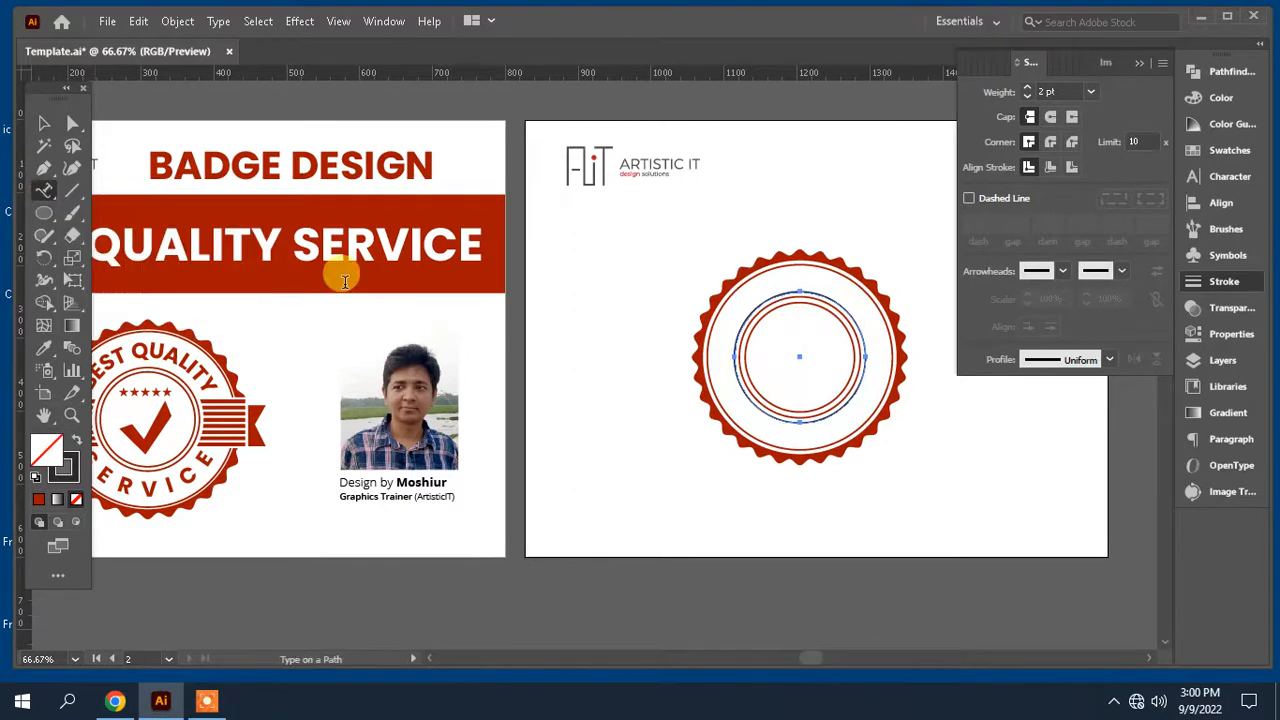
pyautogui.click(733, 352)
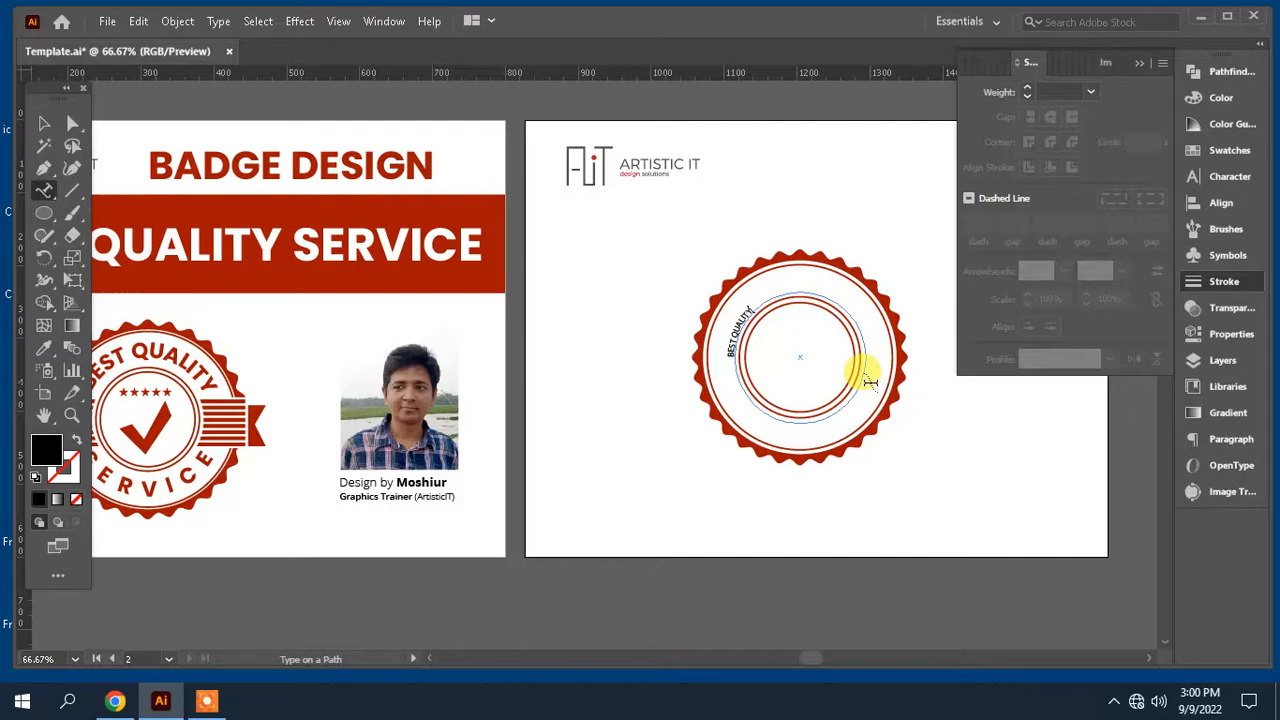
pyautogui.click(44, 122)
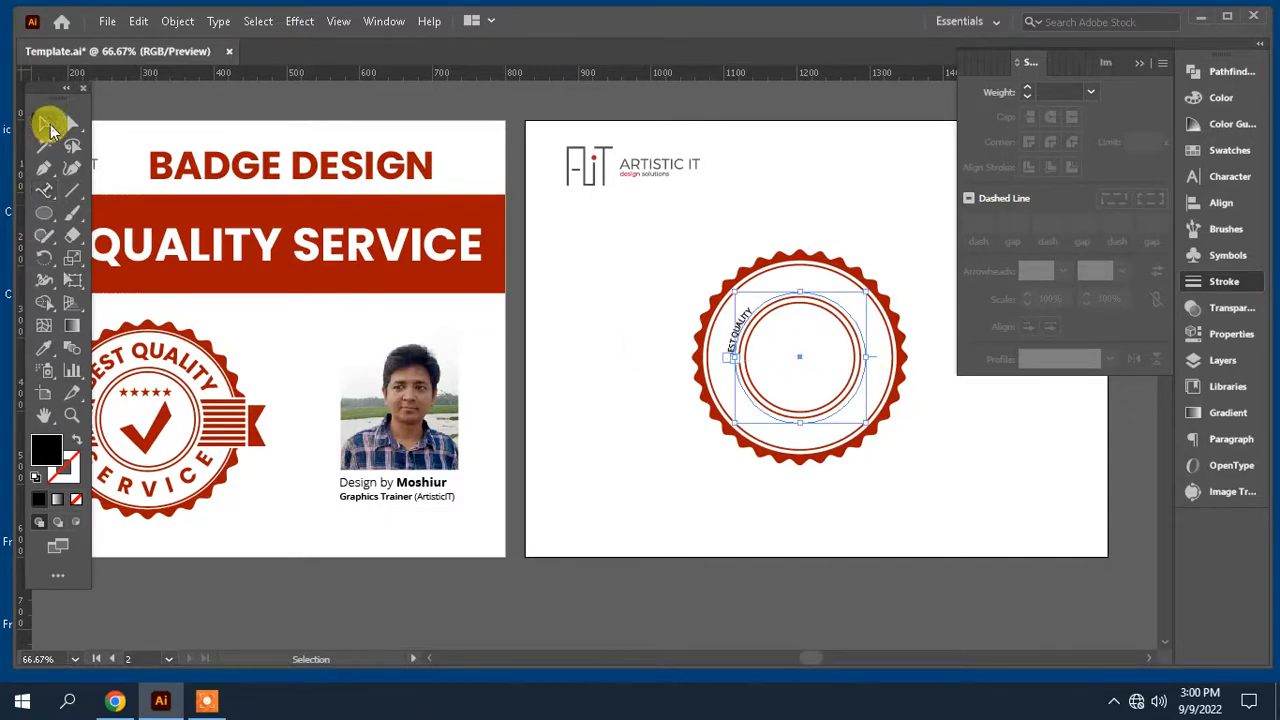
# - Set the BEST QUALITY text to Poppins SemiBold at 48 pt
pyautogui.hotkey('ctrl', 't')
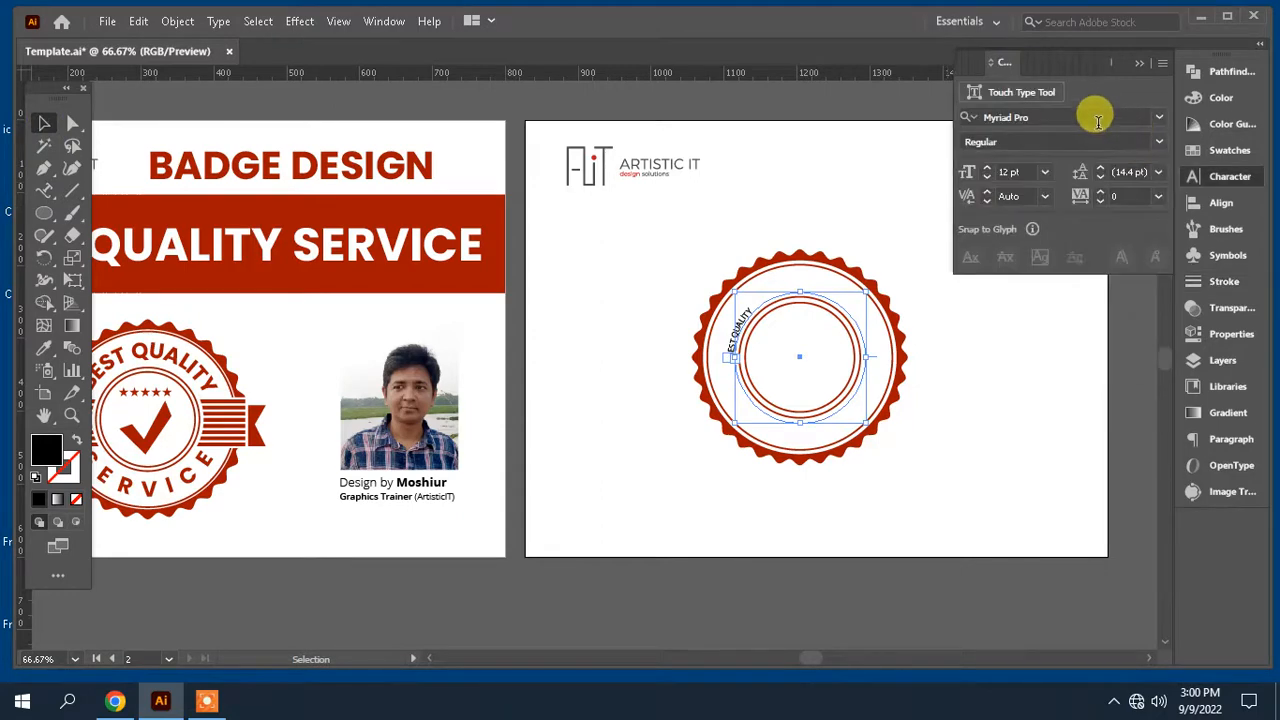
pyautogui.click(1096, 118)
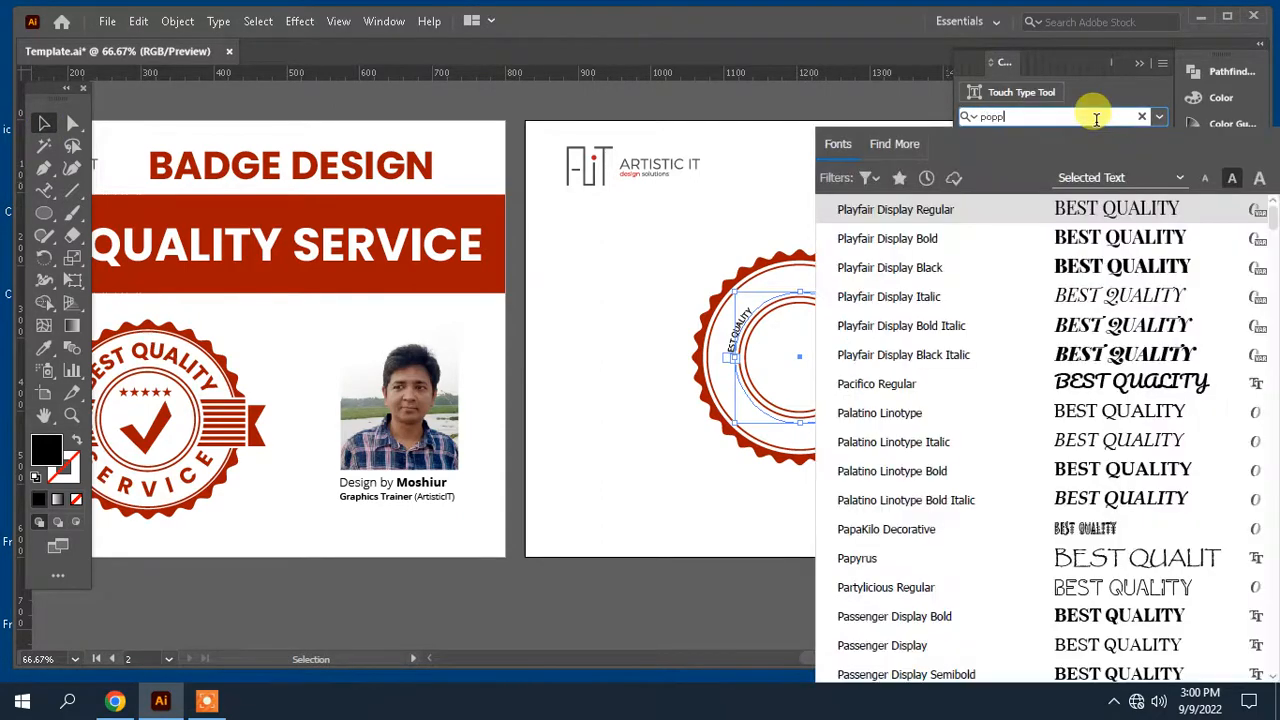
pyautogui.write('opp')
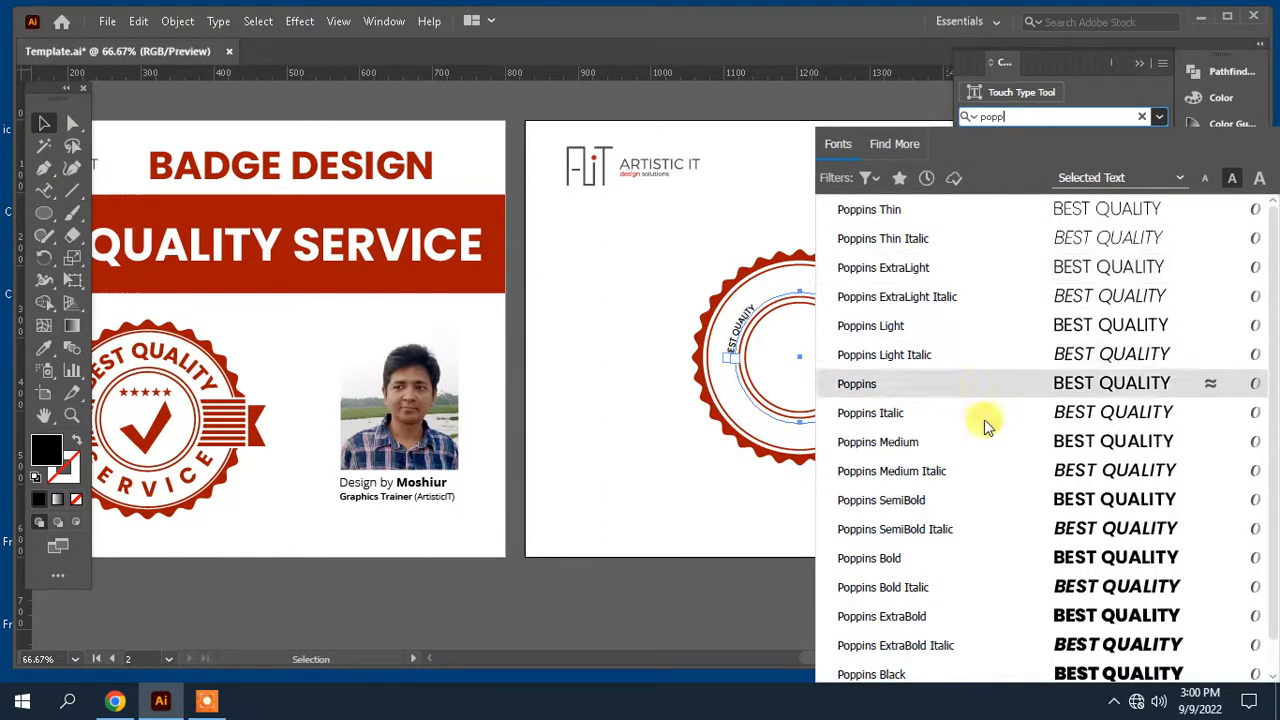
pyautogui.click(975, 502)
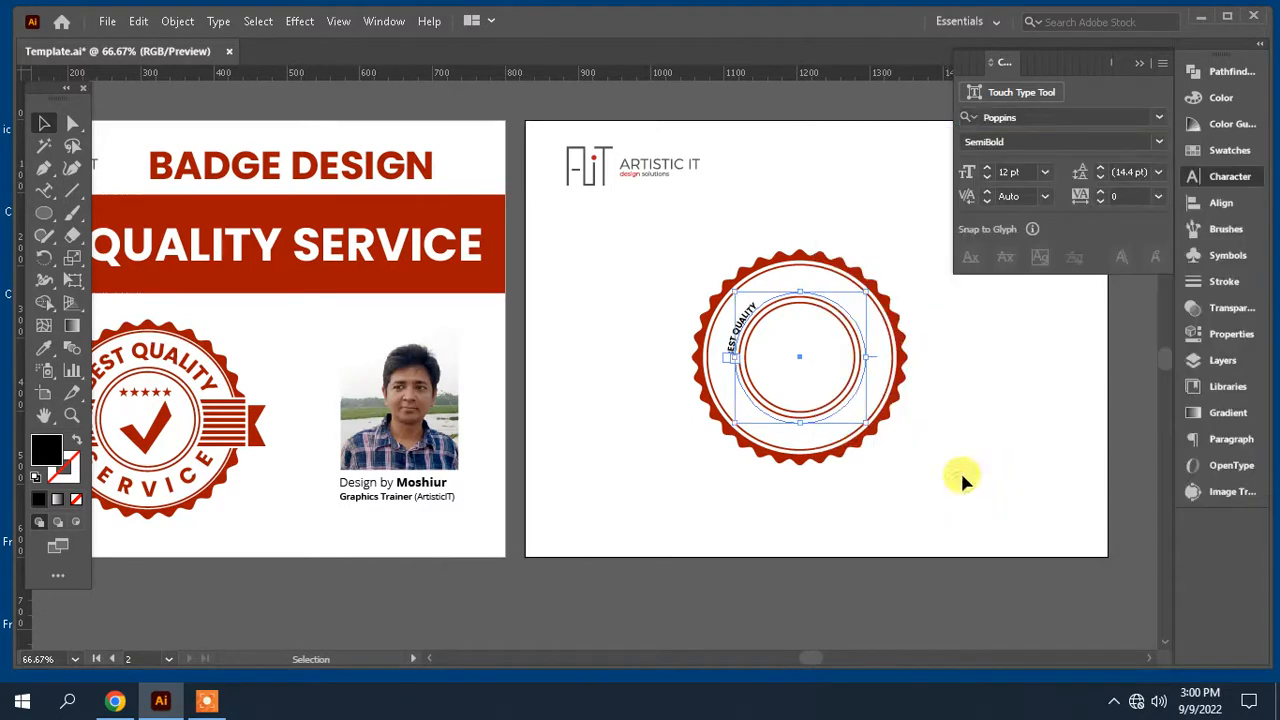
pyautogui.click(1046, 172)
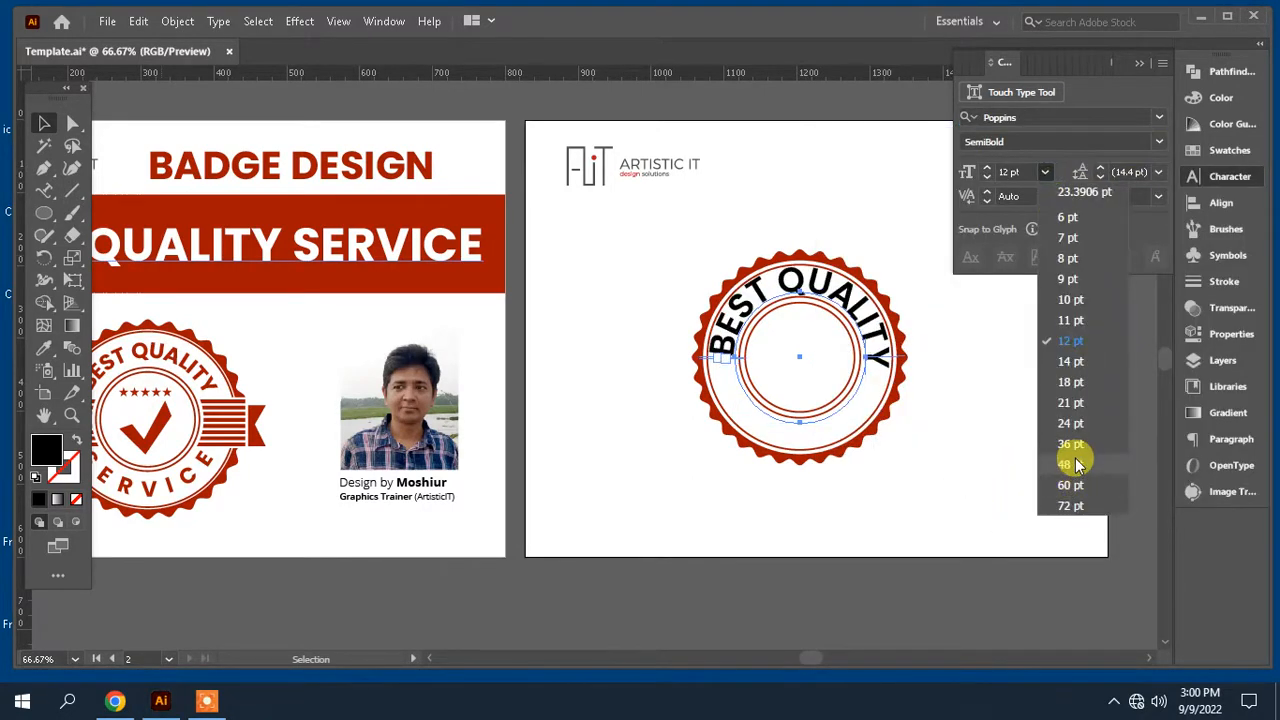
pyautogui.click(1067, 464)
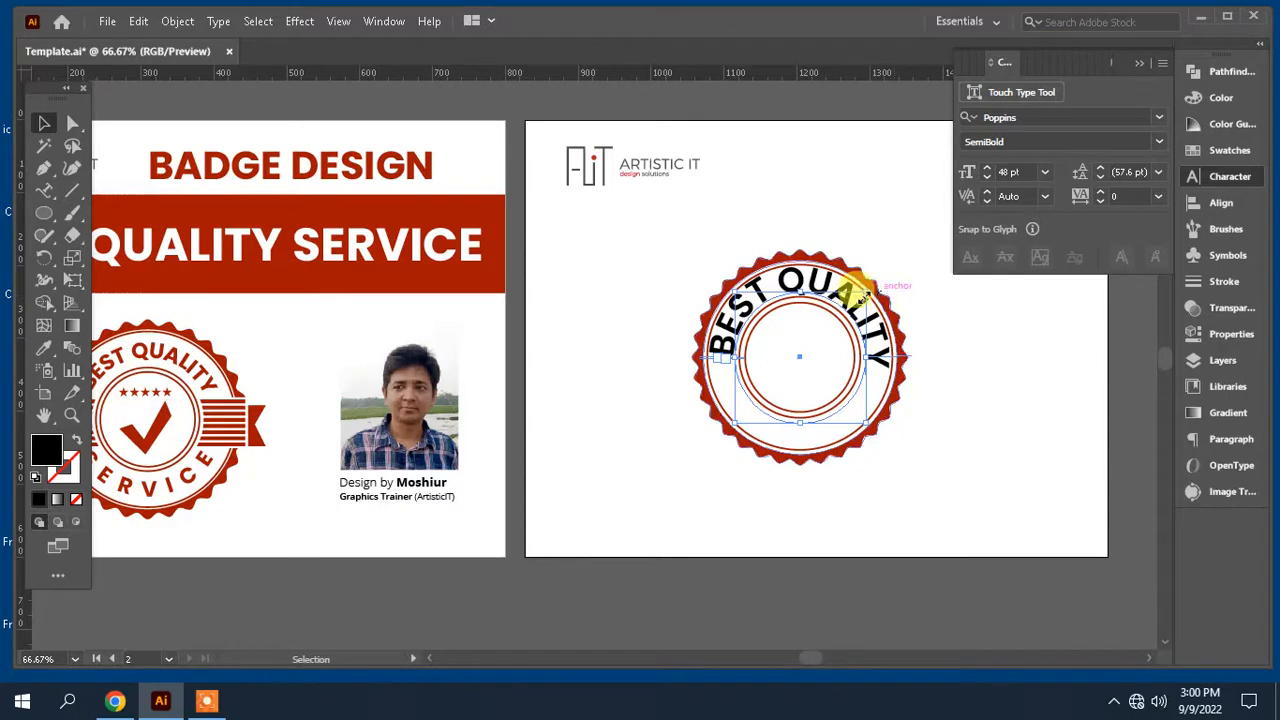
# - Apply the scalloped rim's red to the BEST QUALITY text and reduce its size to 40 pt after trying 45 pt
pyautogui.click(44, 349)
pyautogui.click(805, 242)
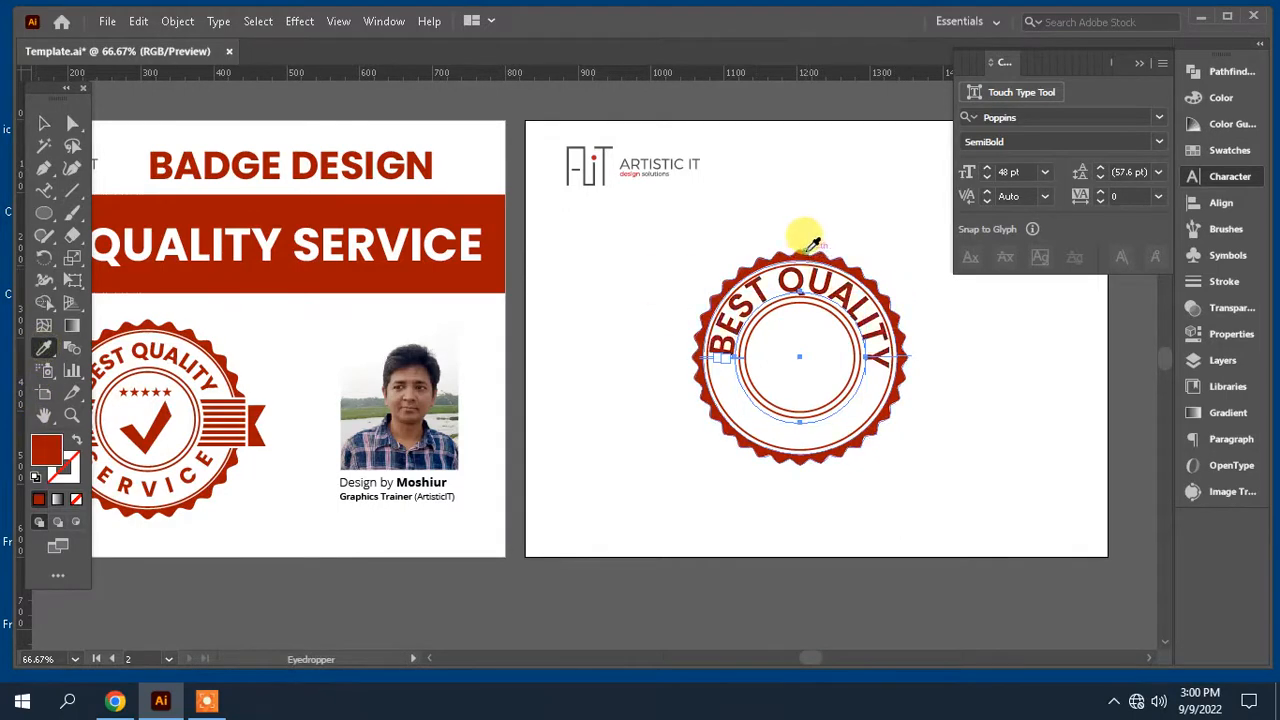
pyautogui.click(1010, 172)
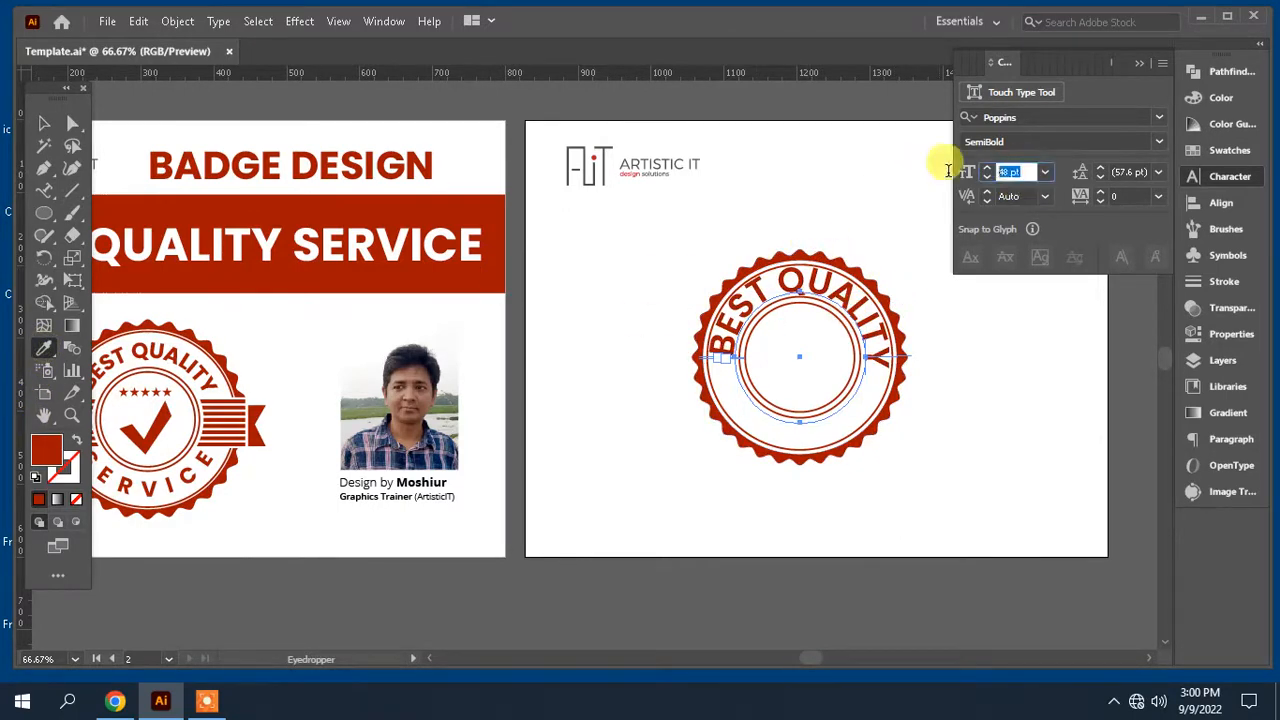
pyautogui.write('45')
pyautogui.press('Return')
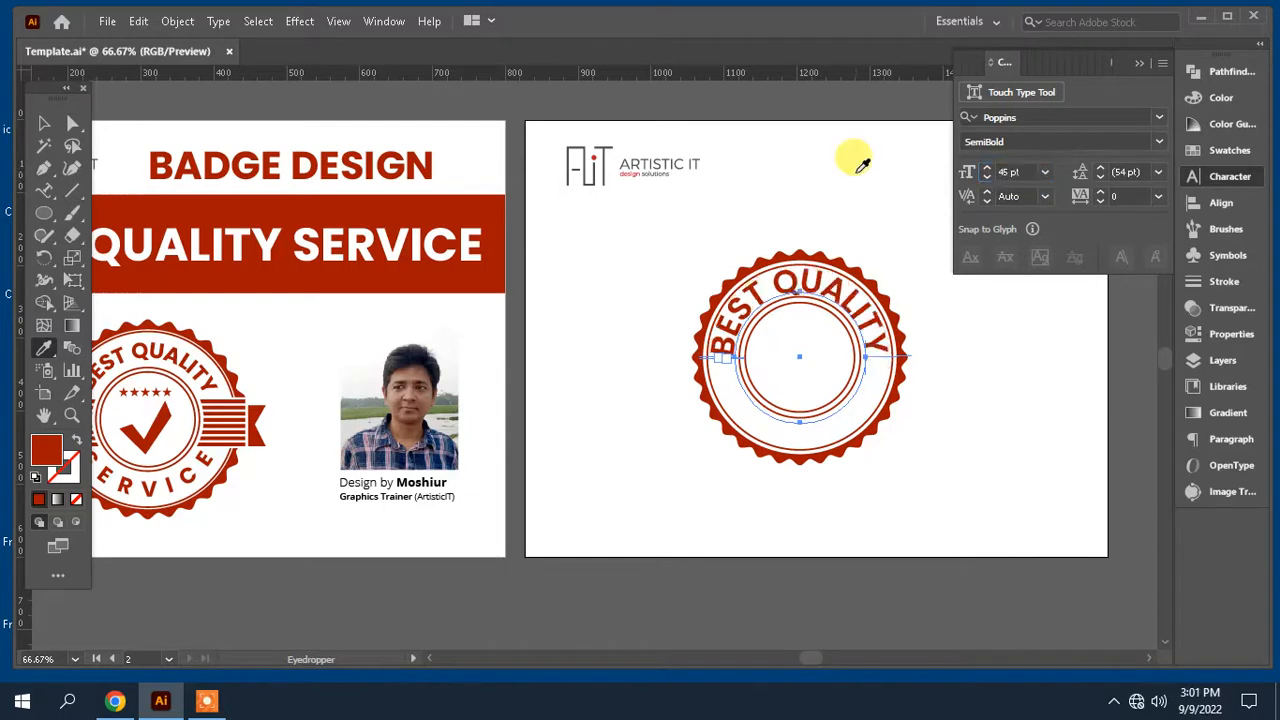
pyautogui.click(1031, 171)
pyautogui.write('40')
pyautogui.press('Return')
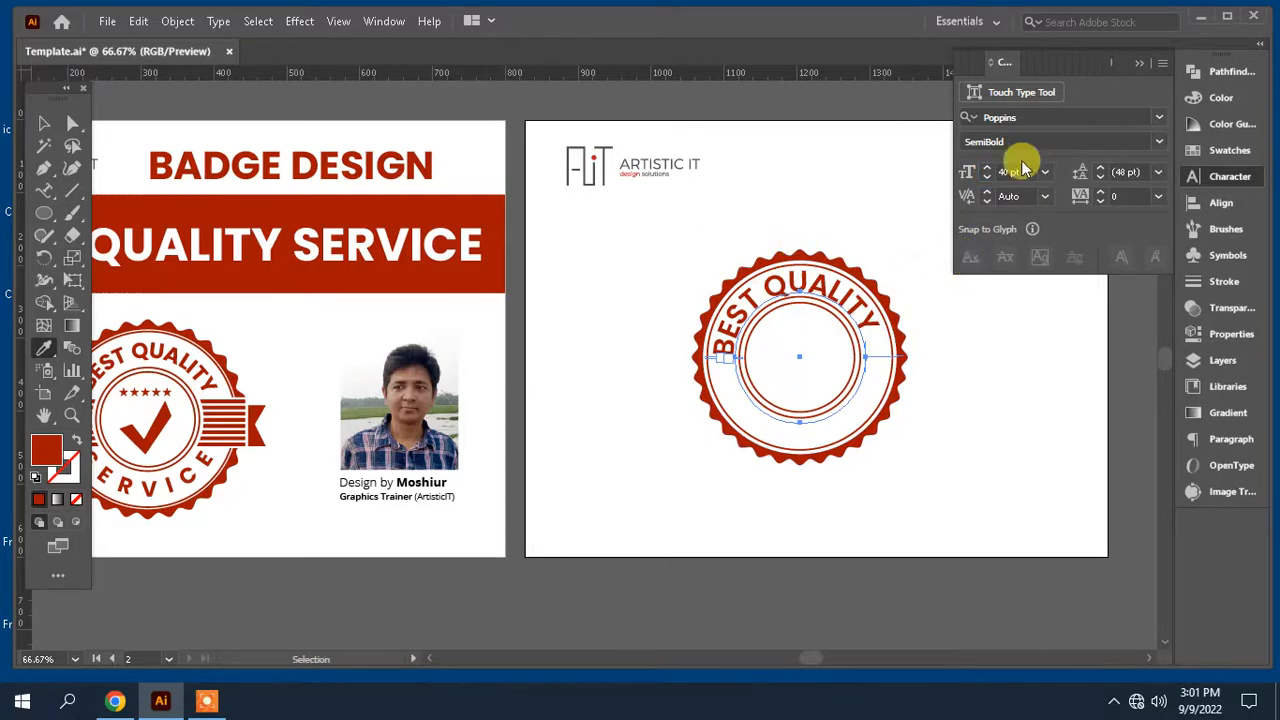
# - Set the BEST QUALITY text to the Bold style with a tracking of 50
pyautogui.click(1162, 141)
pyautogui.click(1020, 406)
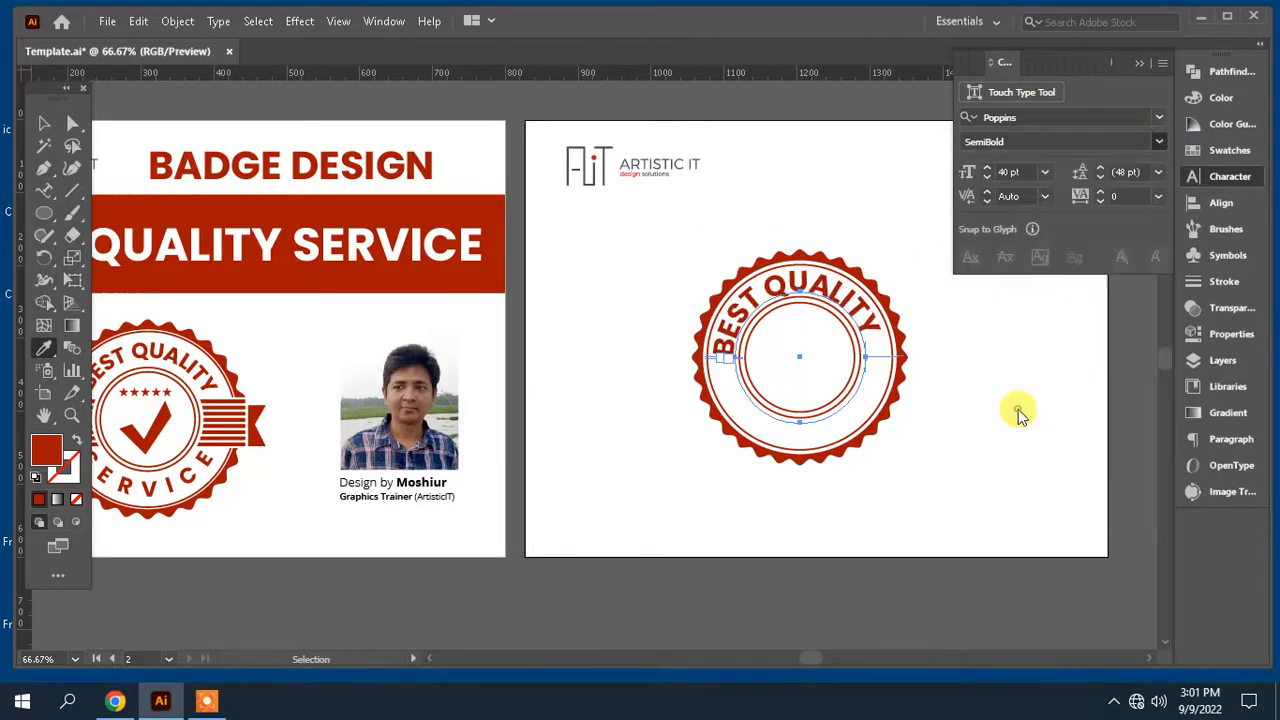
pyautogui.click(1159, 203)
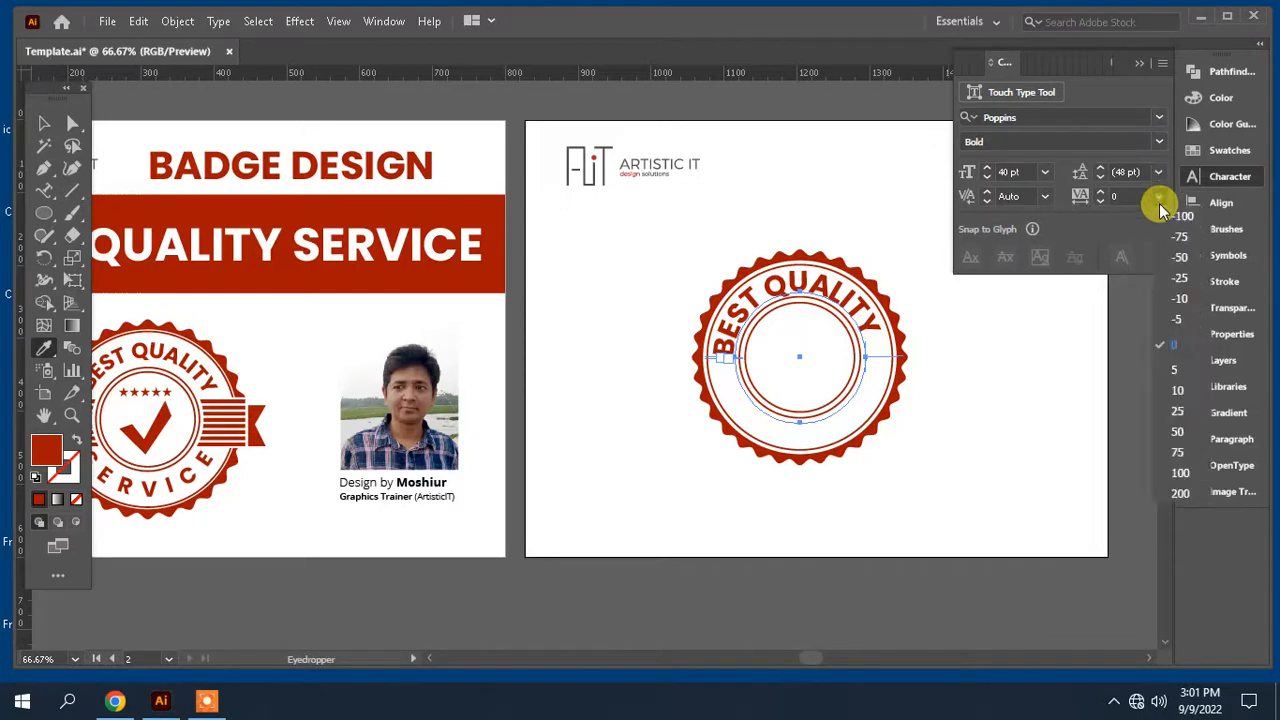
pyautogui.click(1184, 429)
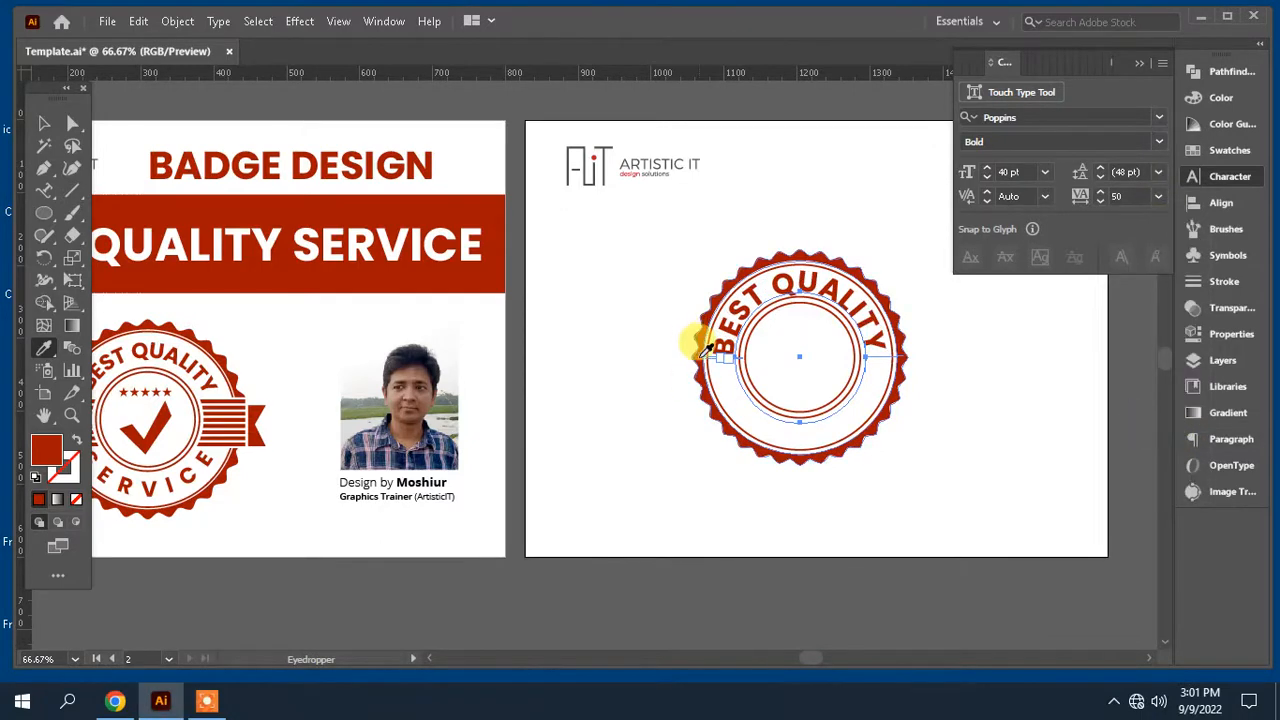
pyautogui.hotkey('ctrl', '+')
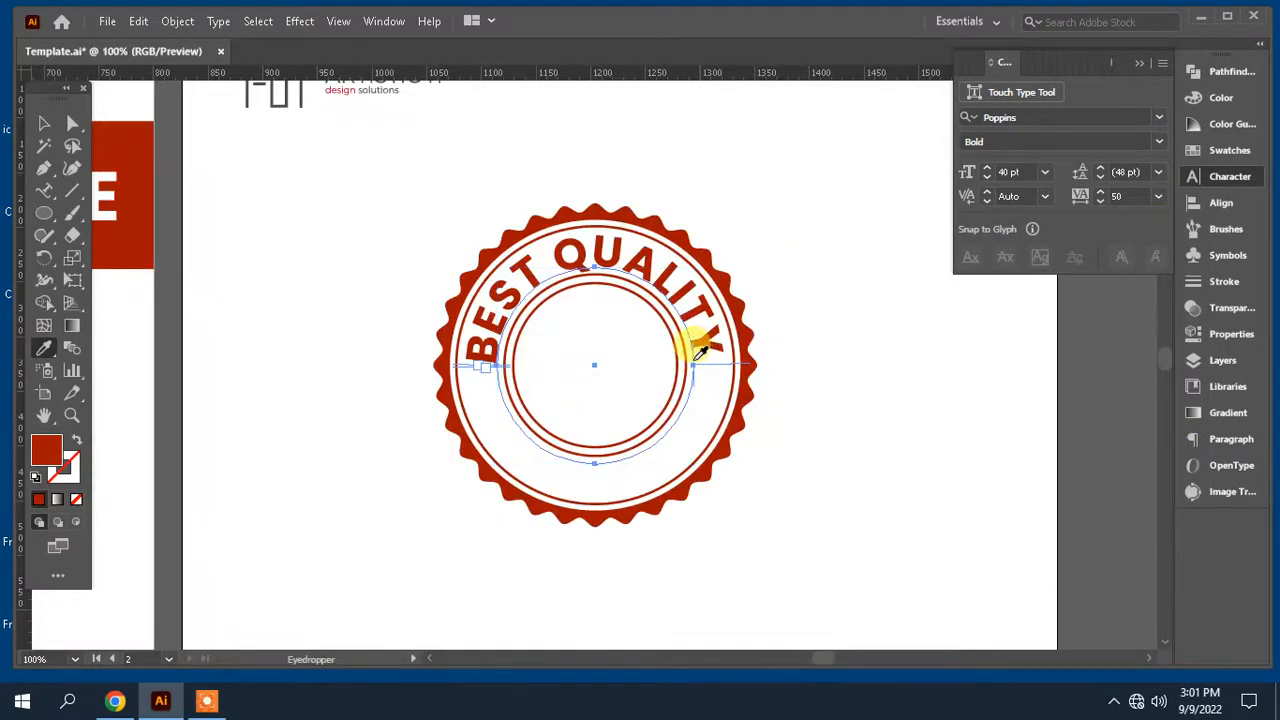
# - Shift the start of the BEST QUALITY text slightly along its circle with Direct Selection so it sits evenly across the badge's upper half
pyautogui.click(72, 123)
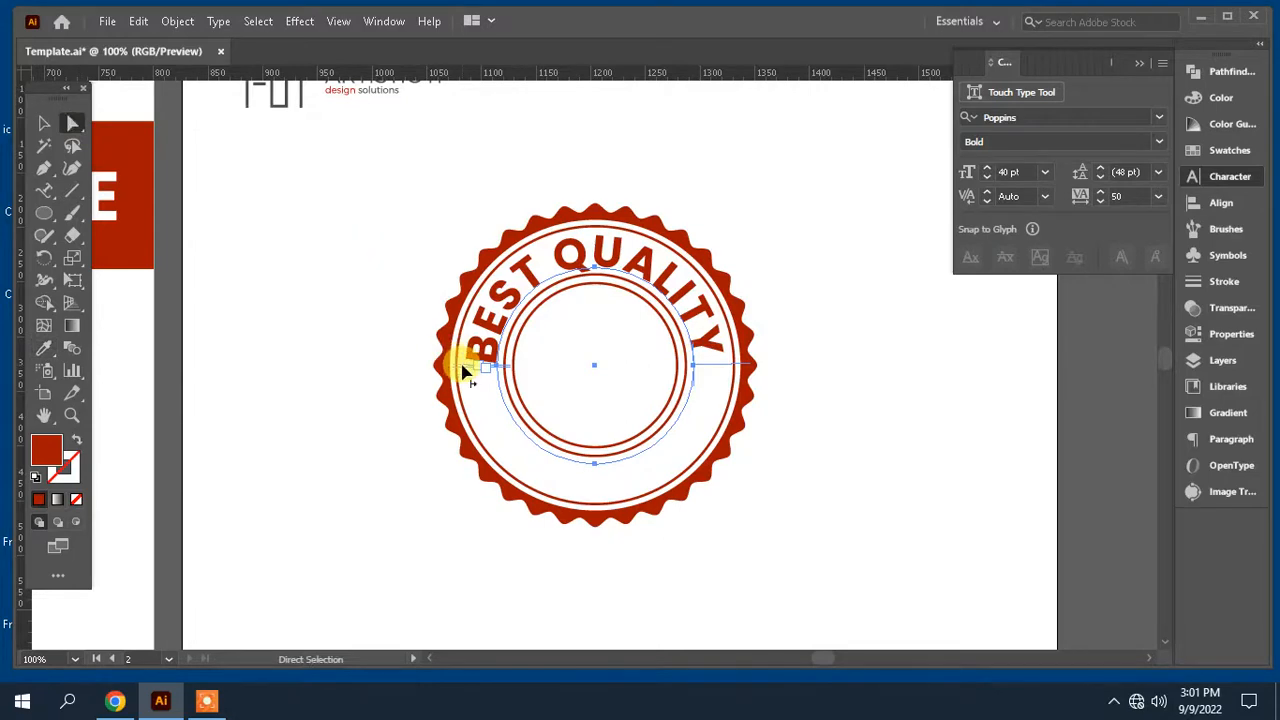
pyautogui.moveTo(465, 371); pyautogui.dragTo(457, 357)
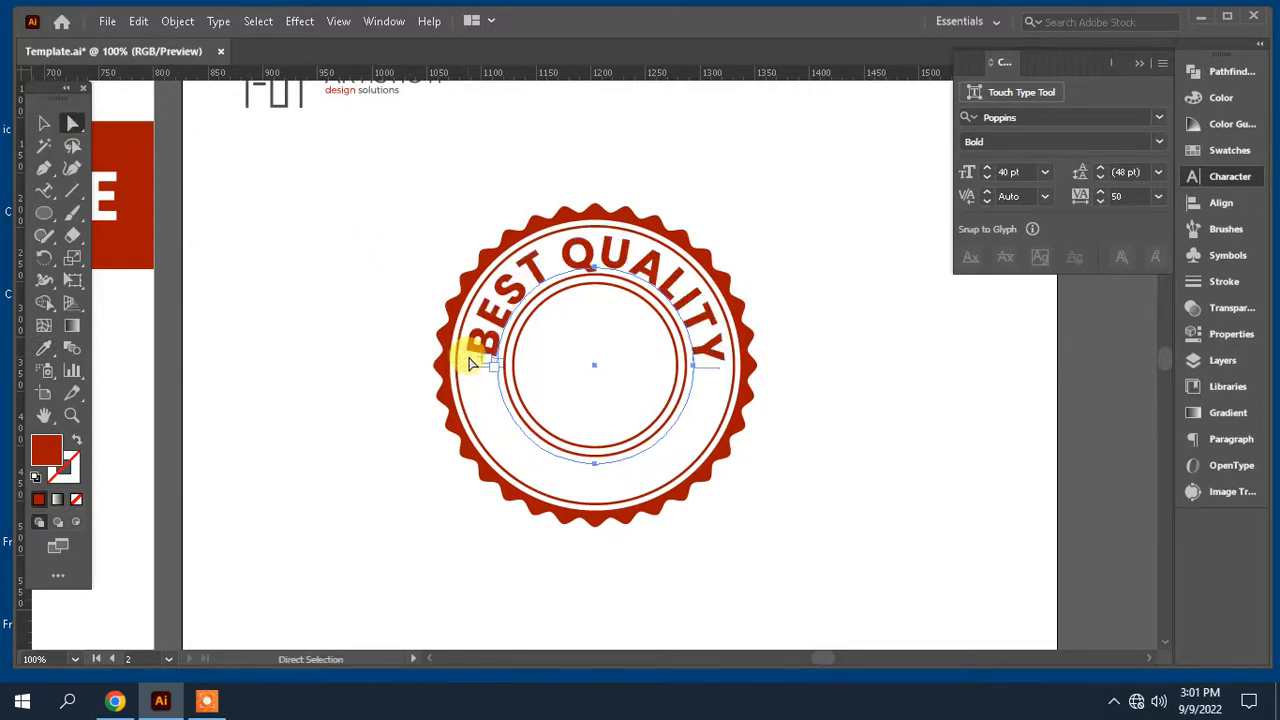
pyautogui.click(828, 430)
pyautogui.hscroll(-2, 860, 432)
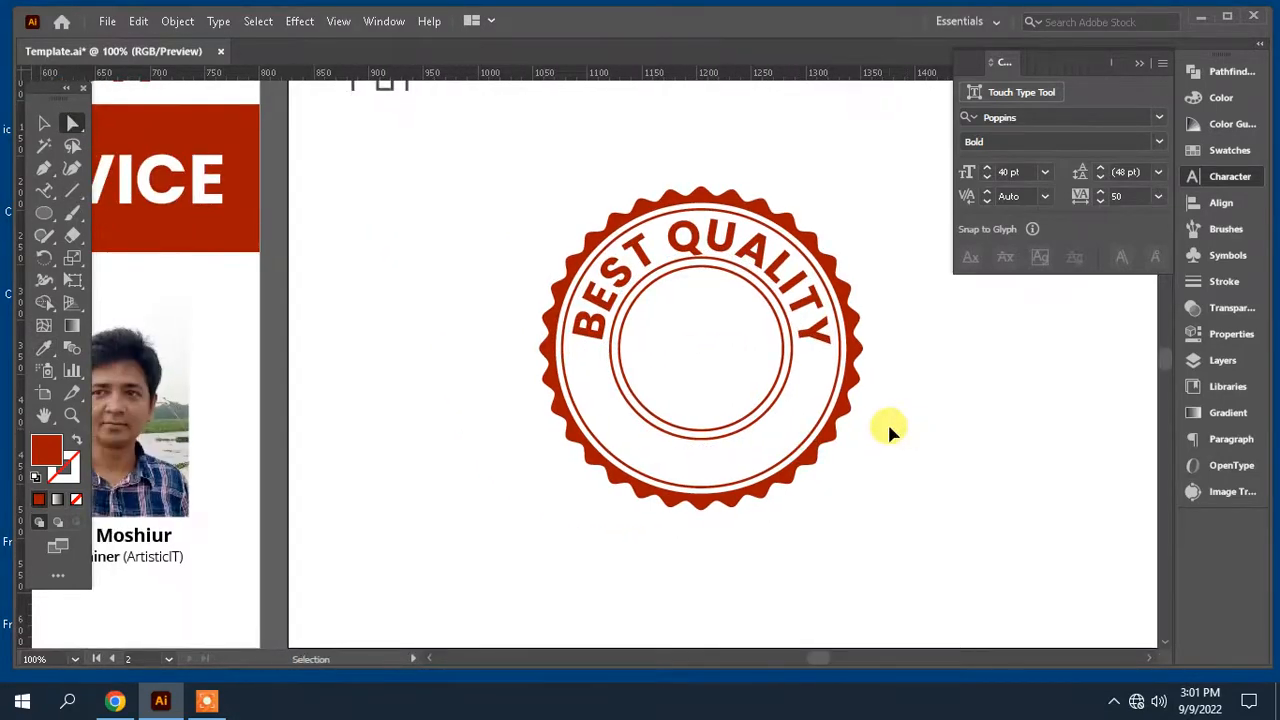
pyautogui.hotkey('ctrl', '-')
pyautogui.hotkey('ctrl', '-')
pyautogui.moveTo(607, 450); pyautogui.dragTo(613, 430)
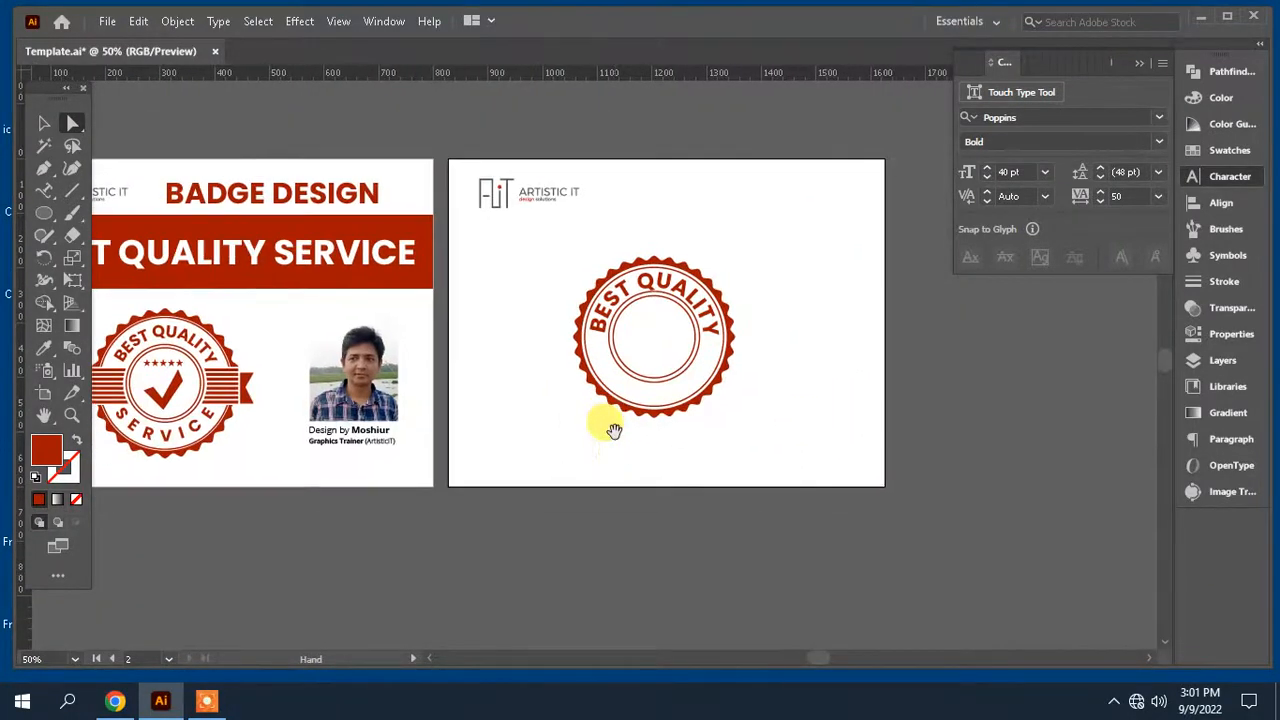
# - Duplicate the BEST QUALITY text circle, enlarge the copy about its centre and flip its text inside along the badge's lower half
pyautogui.click(44, 122)
pyautogui.click(660, 268)
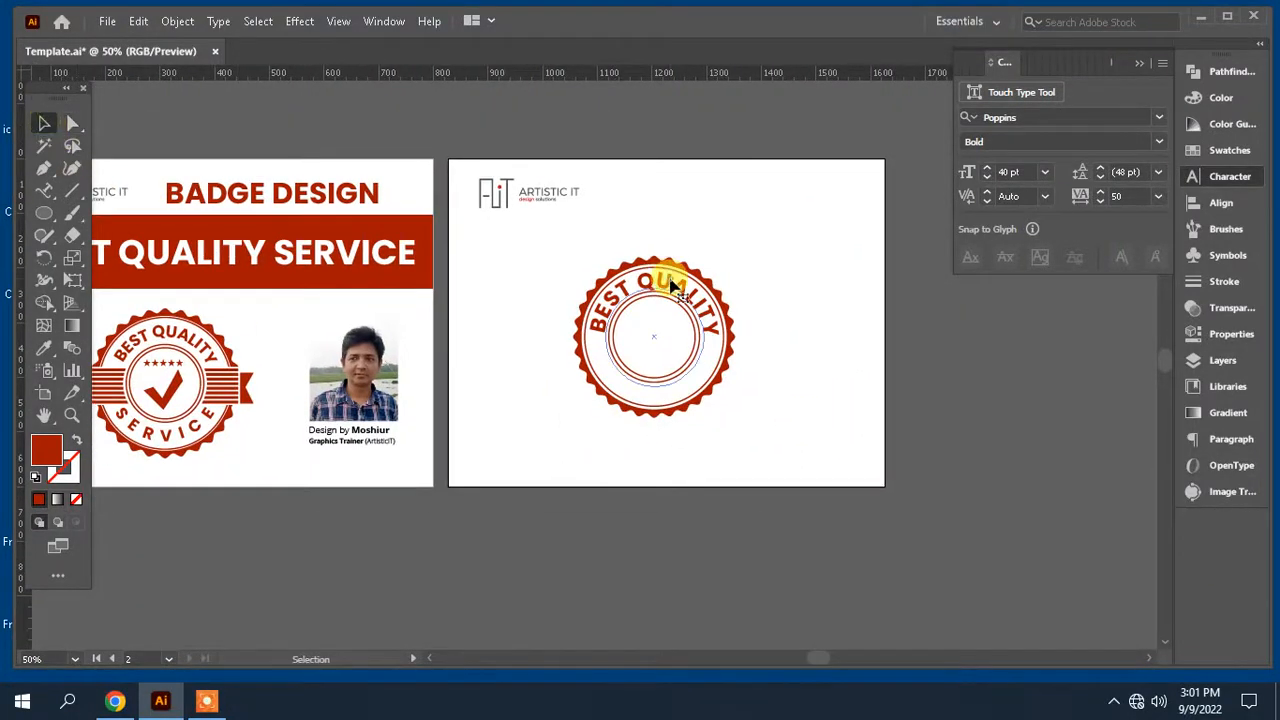
pyautogui.click(672, 287)
pyautogui.hotkey('ctrl', '+')
pyautogui.hotkey('ctrl', '+')
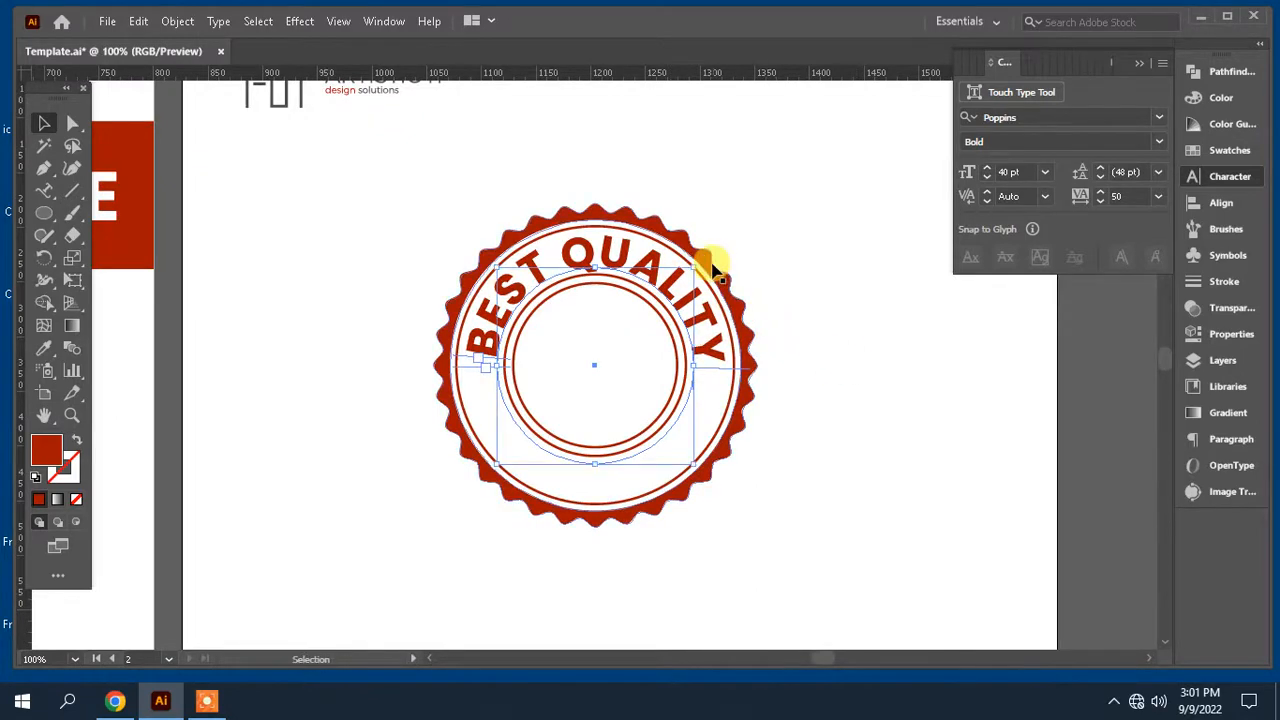
pyautogui.moveTo(690, 258); pyautogui.dragTo(734, 262)
pyautogui.moveTo(780, 360); pyautogui.dragTo(699, 343)
# - Replace the duplicated lower text with "SERVICE"
pyautogui.press('t')
pyautogui.click(651, 463)
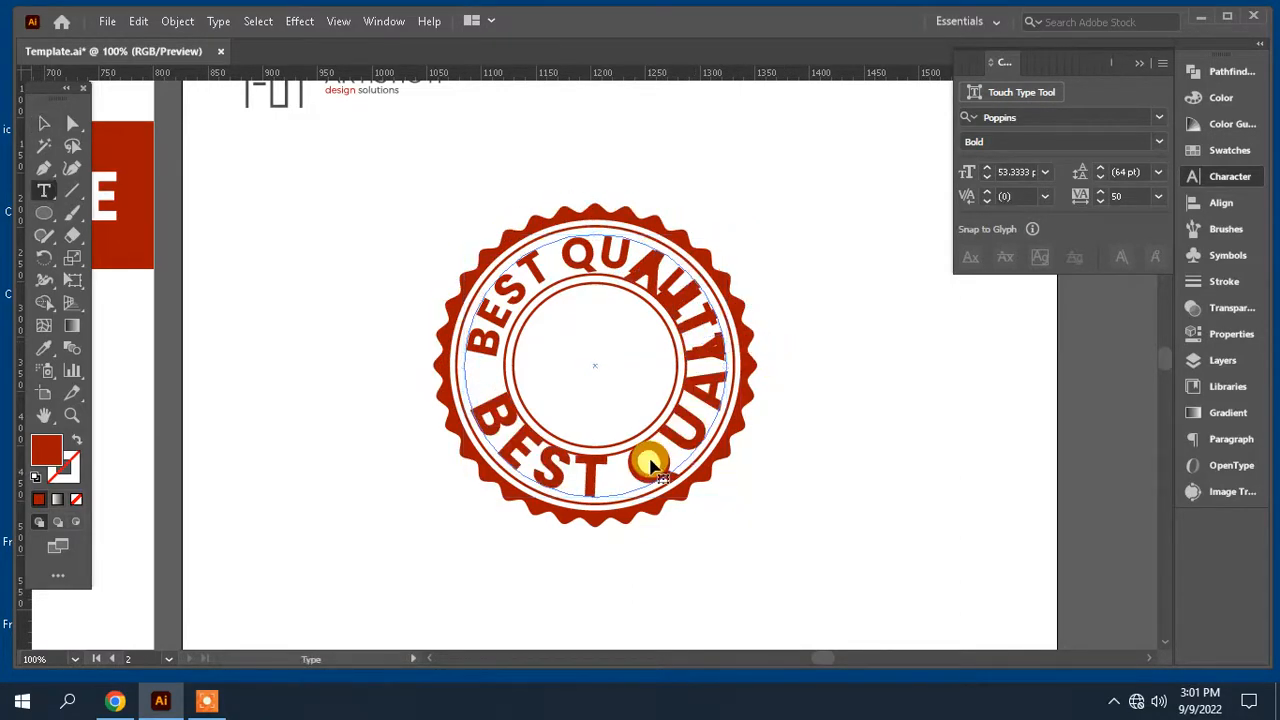
pyautogui.hotkey('ctrl', 'a')
pyautogui.write('SER')
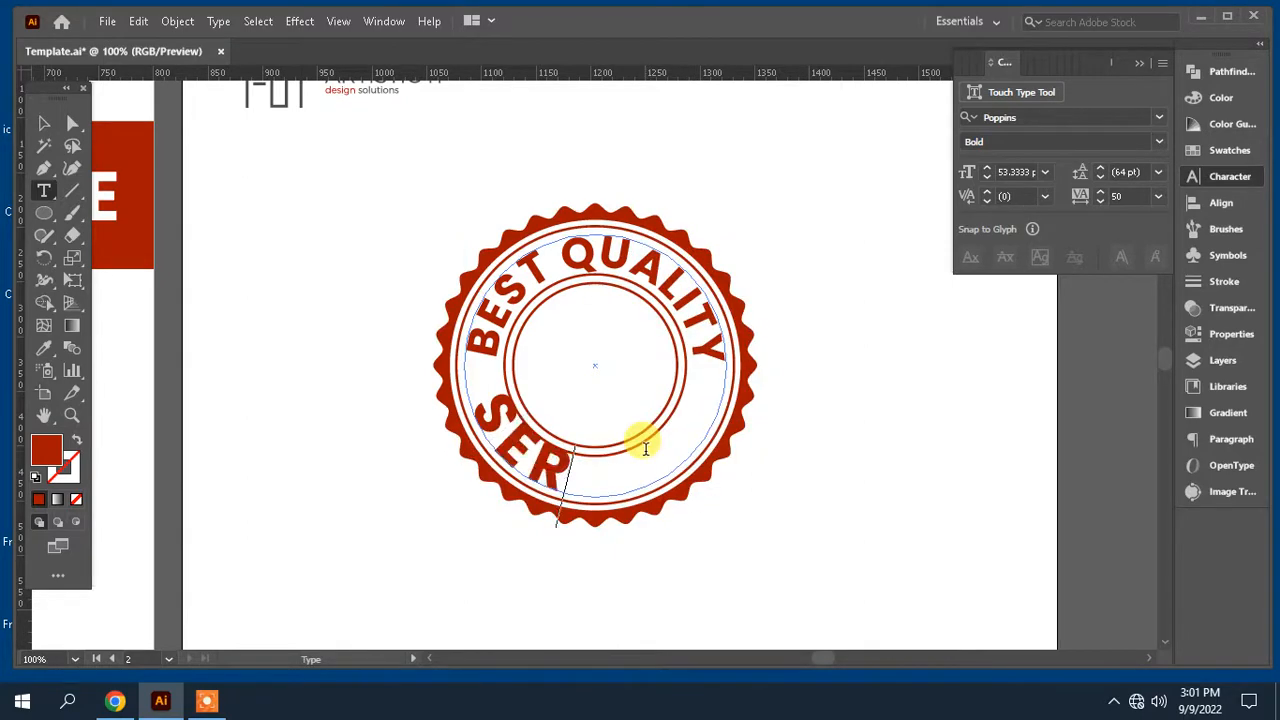
pyautogui.write('VICE')
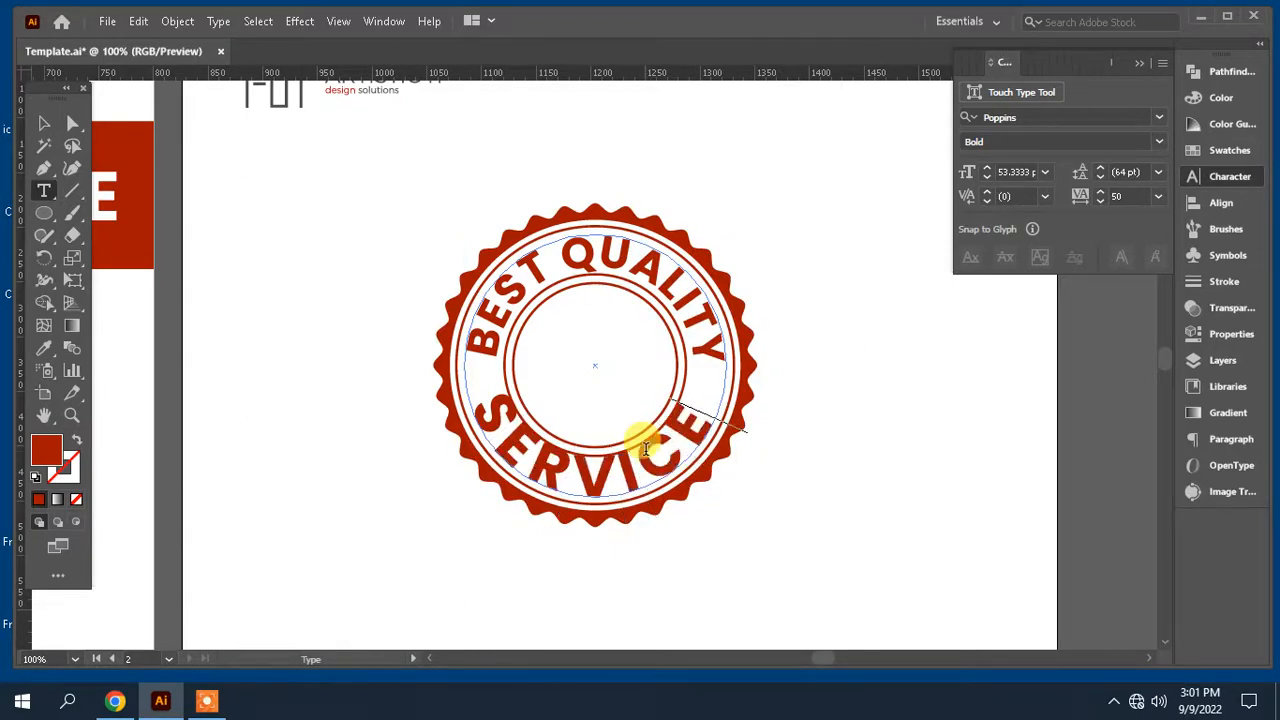
# - Match the SERVICE text's formatting to the BEST QUALITY text with the Eyedropper
pyautogui.click(43, 123)
pyautogui.click(44, 347)
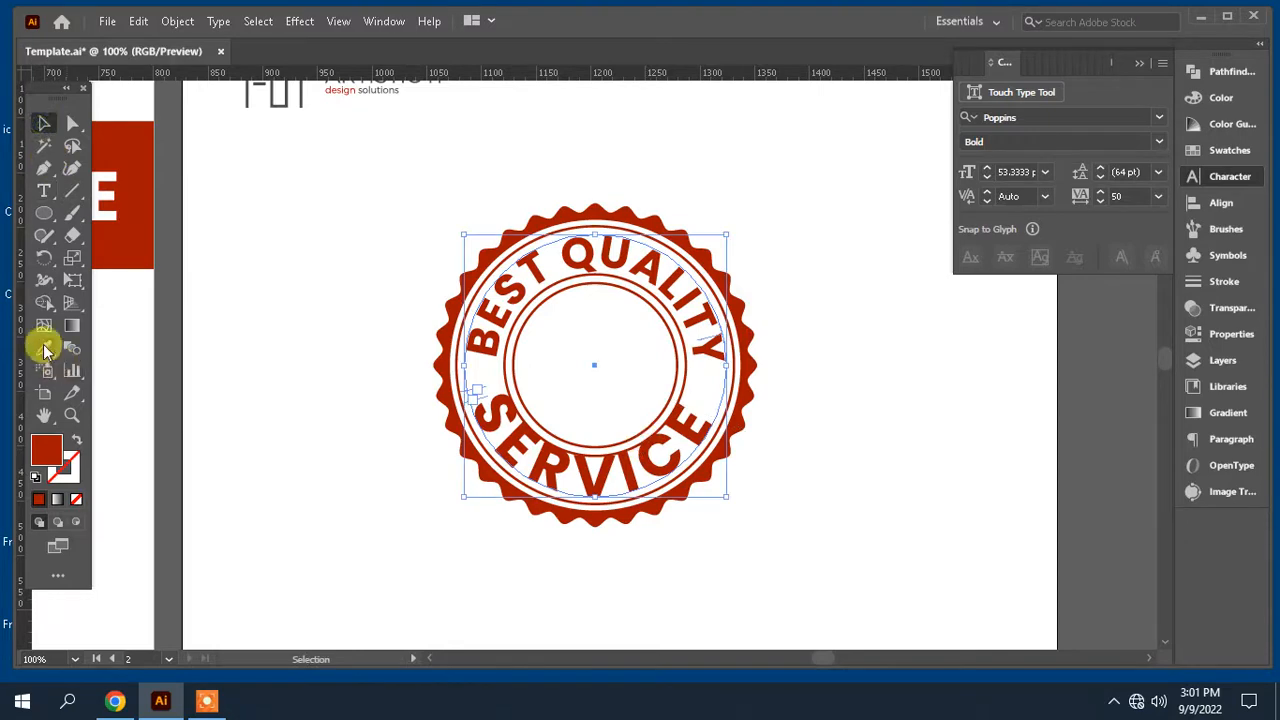
pyautogui.click(613, 245)
pyautogui.hotkey('ctrl', '-')
pyautogui.hotkey('ctrl', '-')
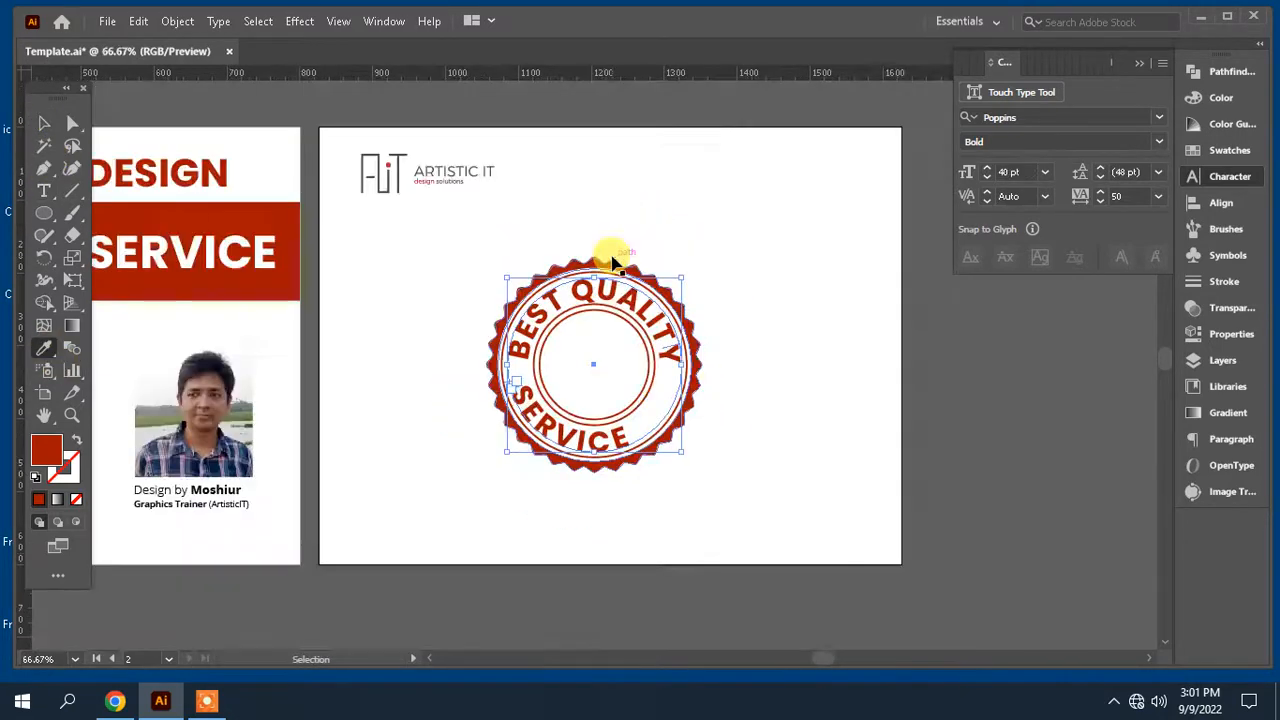
pyautogui.moveTo(437, 337); pyautogui.dragTo(477, 330)
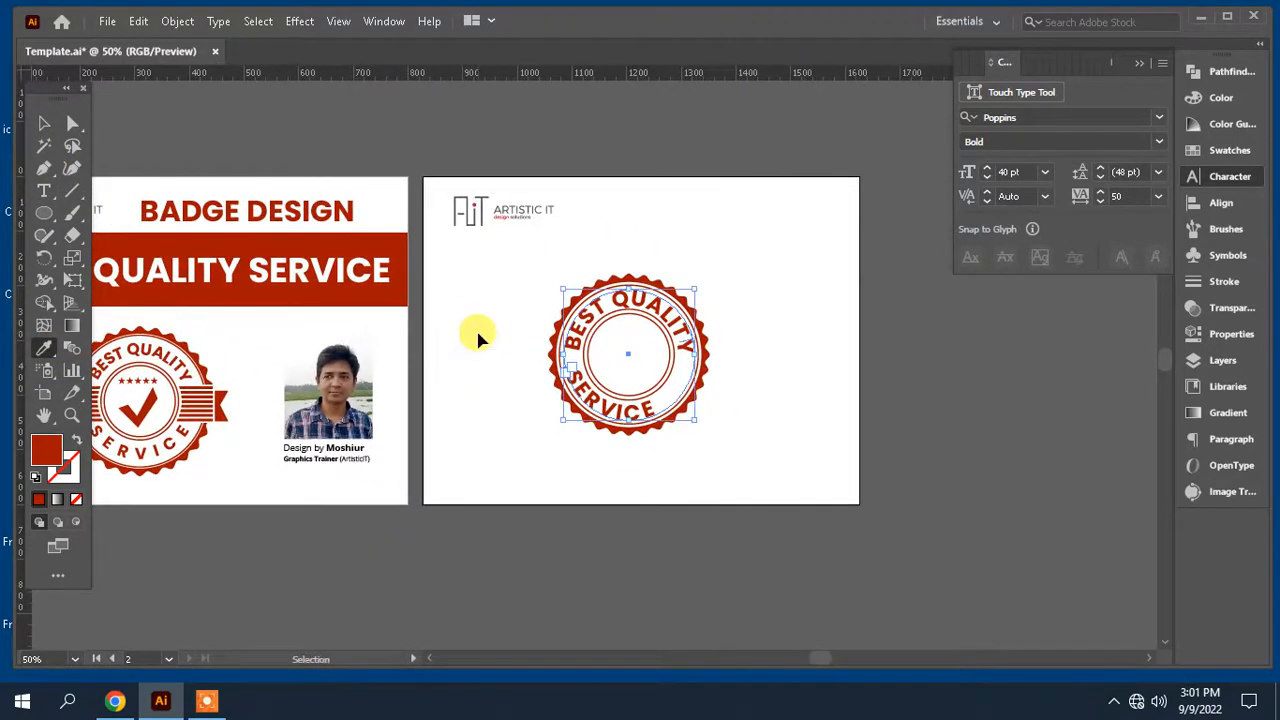
pyautogui.hotkey('ctrl', '+')
pyautogui.hotkey('ctrl', '+')
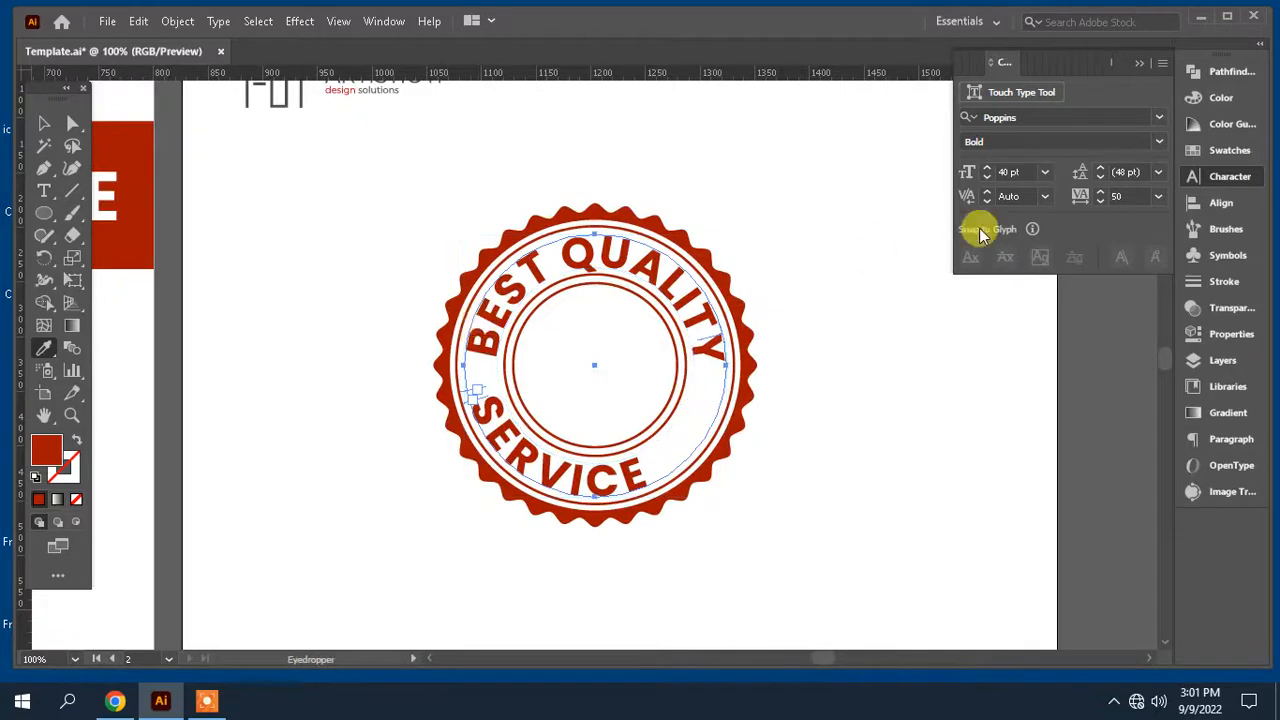
# - Set the SERVICE text to 30 pt and its tracking to 400 after trying 200
pyautogui.click(1025, 172)
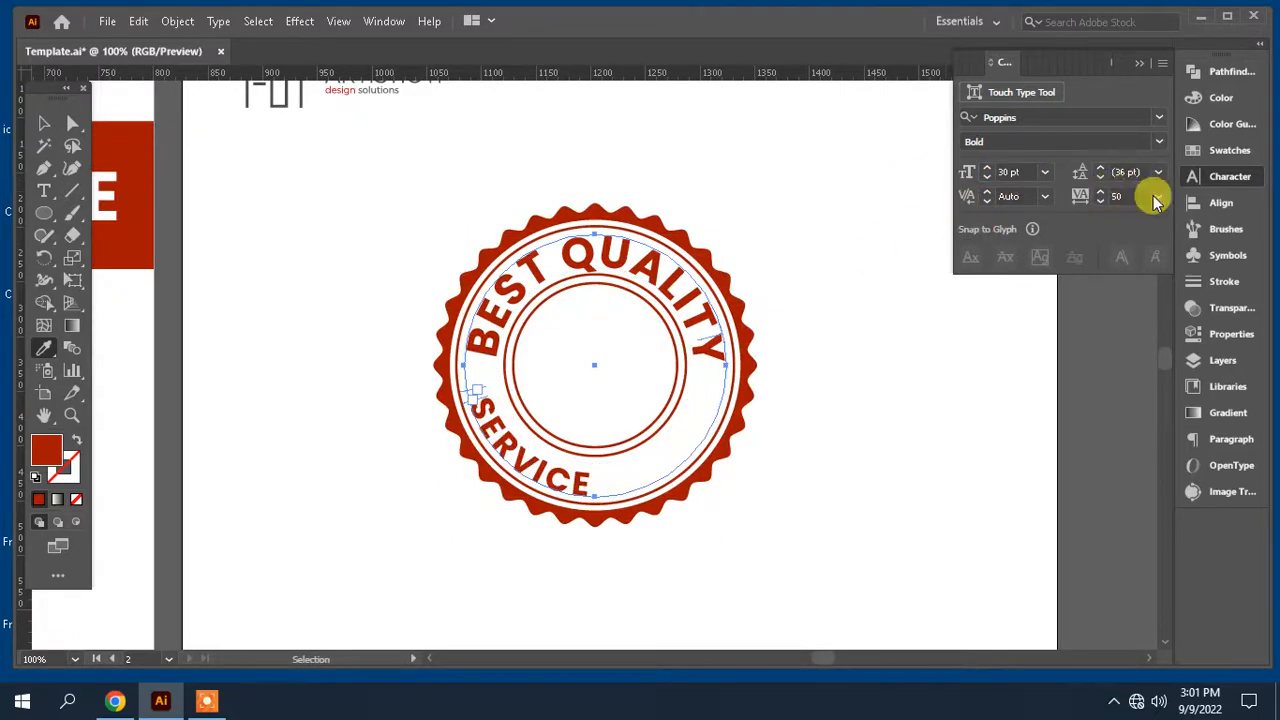
pyautogui.click(1157, 196)
pyautogui.click(1177, 488)
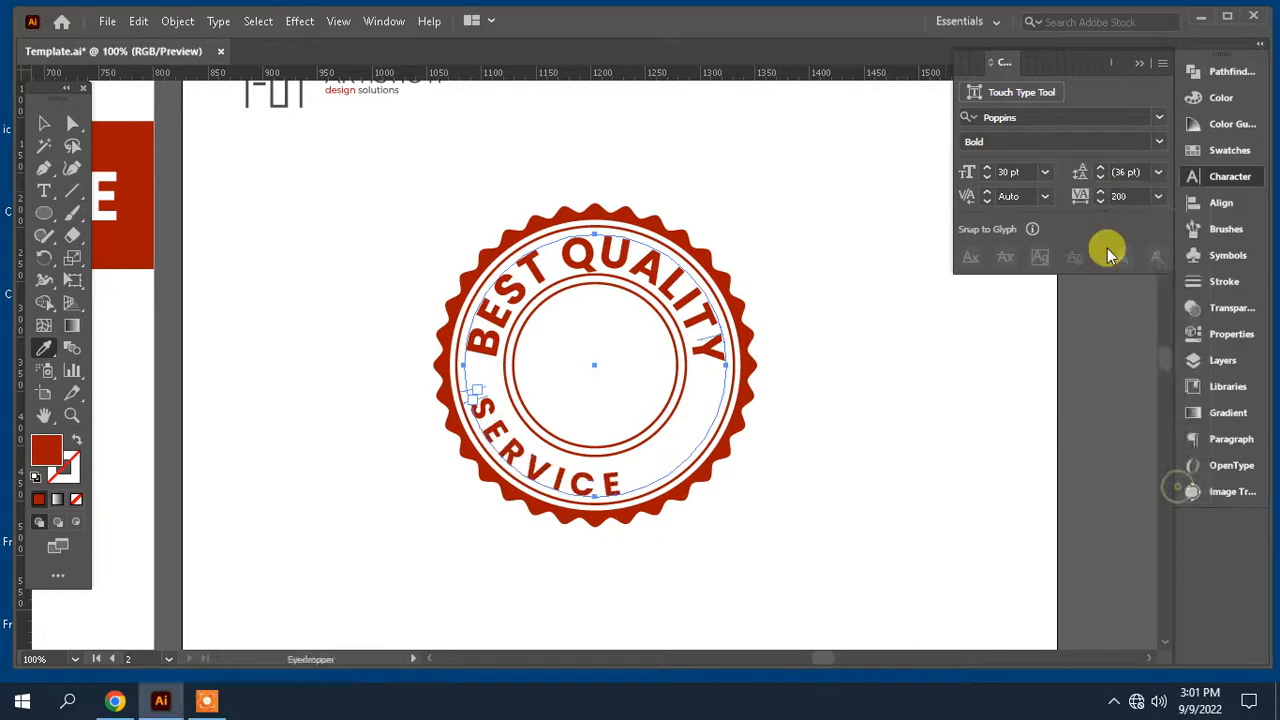
pyautogui.click(1124, 195)
pyautogui.write('400')
pyautogui.press('Return')
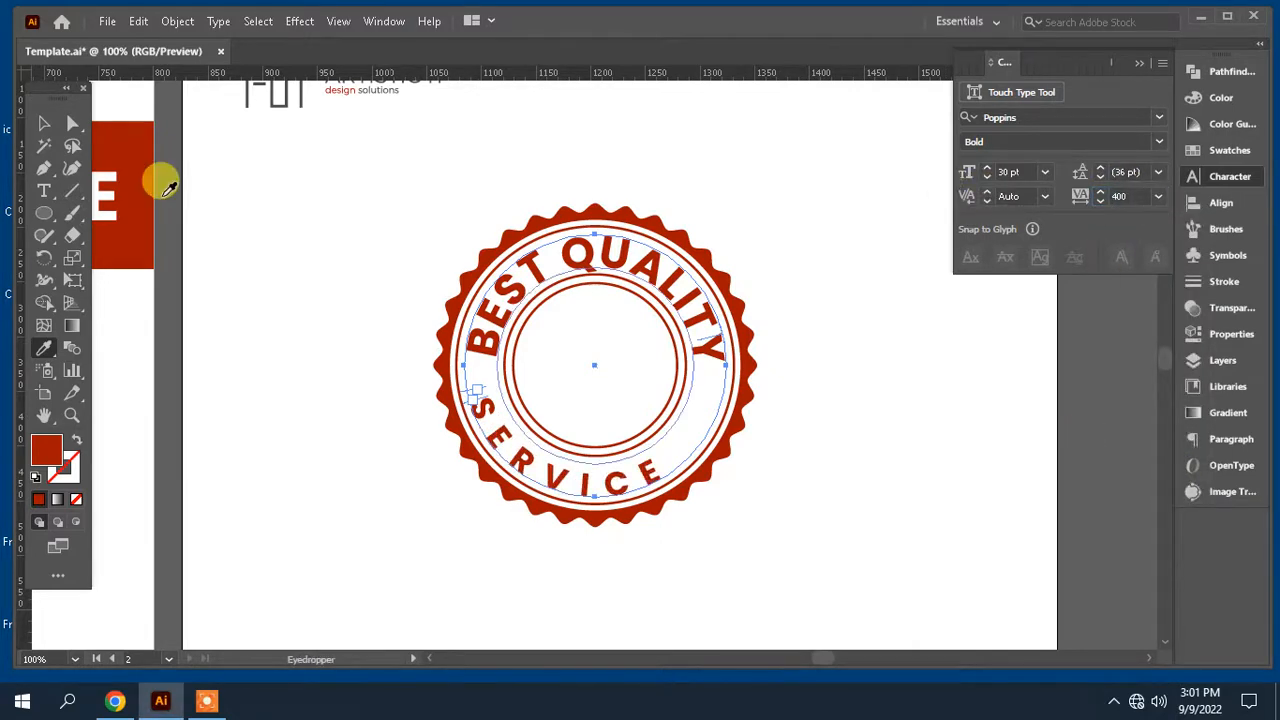
# - Move the start of the SERVICE text along its circle with Direct Selection so the word is centred in the badge's lower half
pyautogui.click(74, 125)
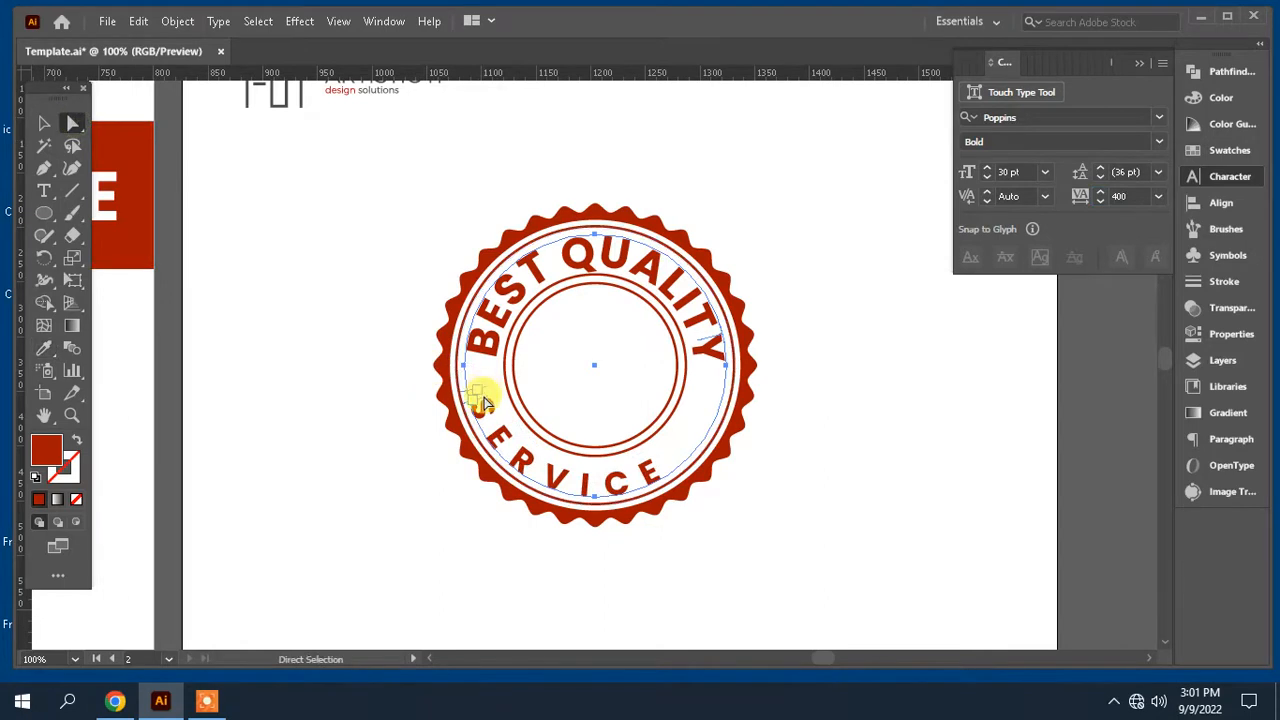
pyautogui.moveTo(487, 402); pyautogui.dragTo(514, 422)
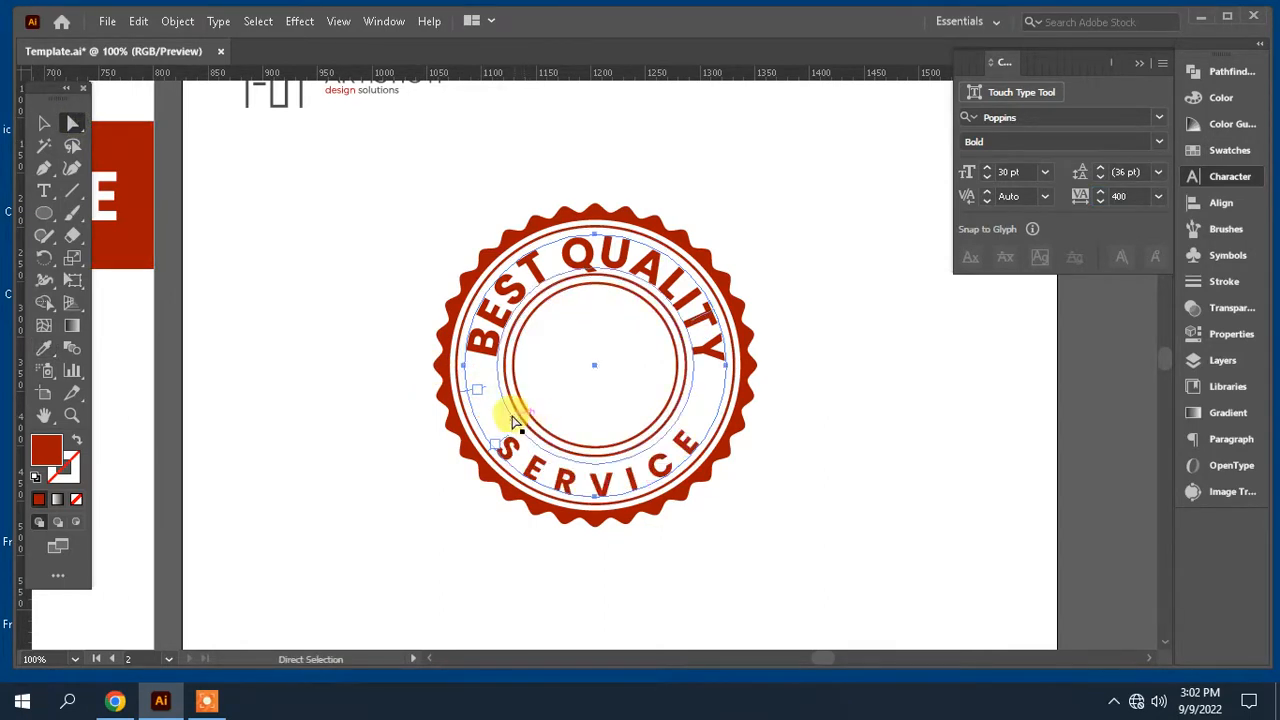
pyautogui.click(813, 421)
pyautogui.scroll(-1, 803, 418)
pyautogui.moveTo(798, 414); pyautogui.dragTo(984, 428)
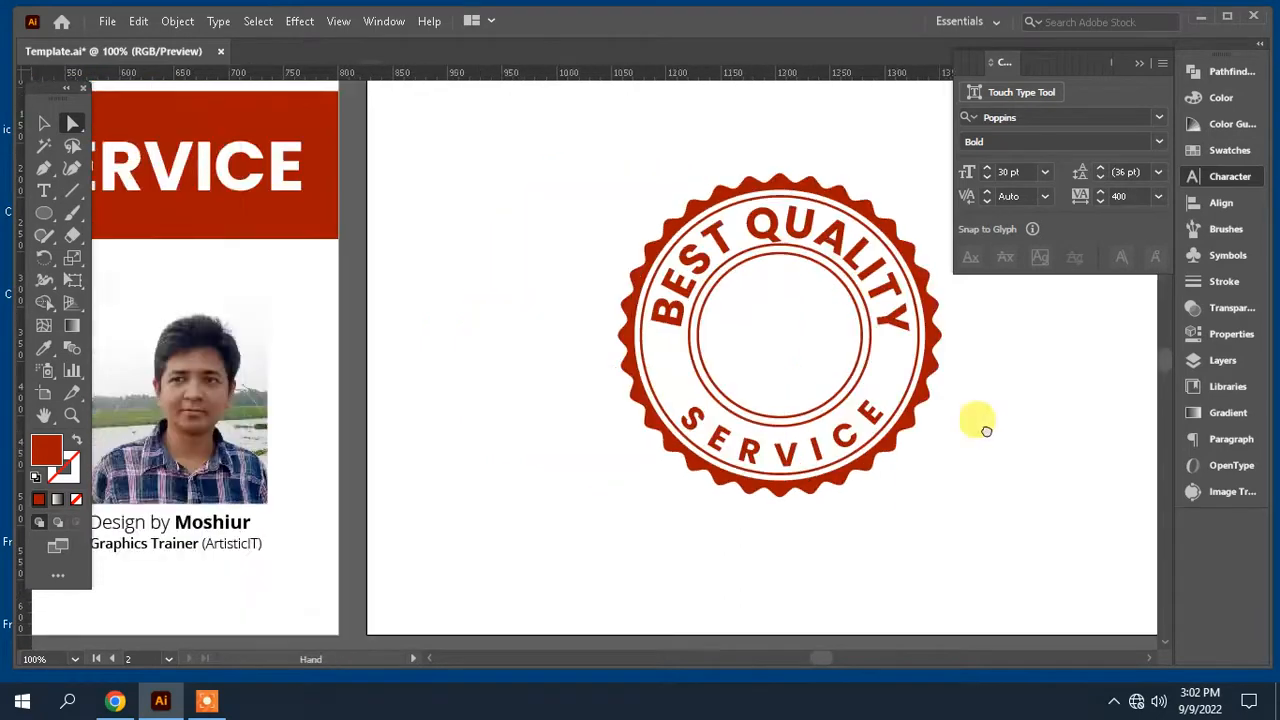
pyautogui.scroll(-1, 700, 428)
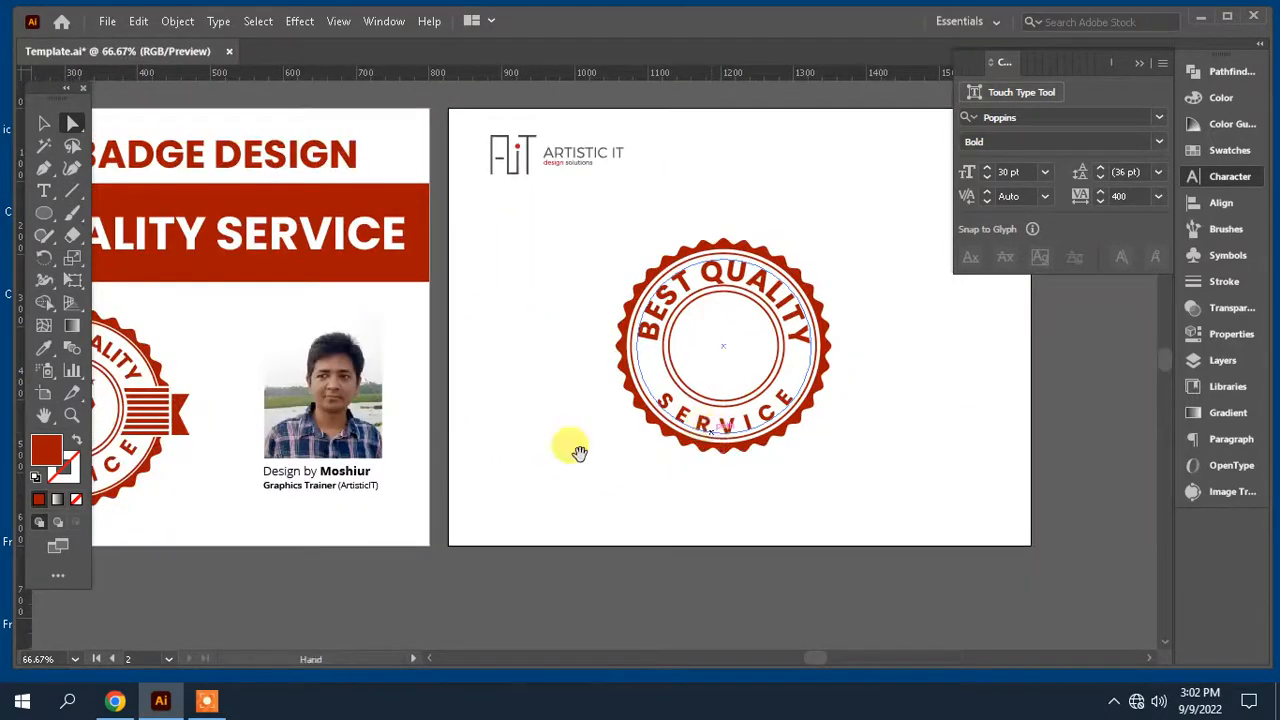
pyautogui.moveTo(571, 449); pyautogui.dragTo(489, 446)
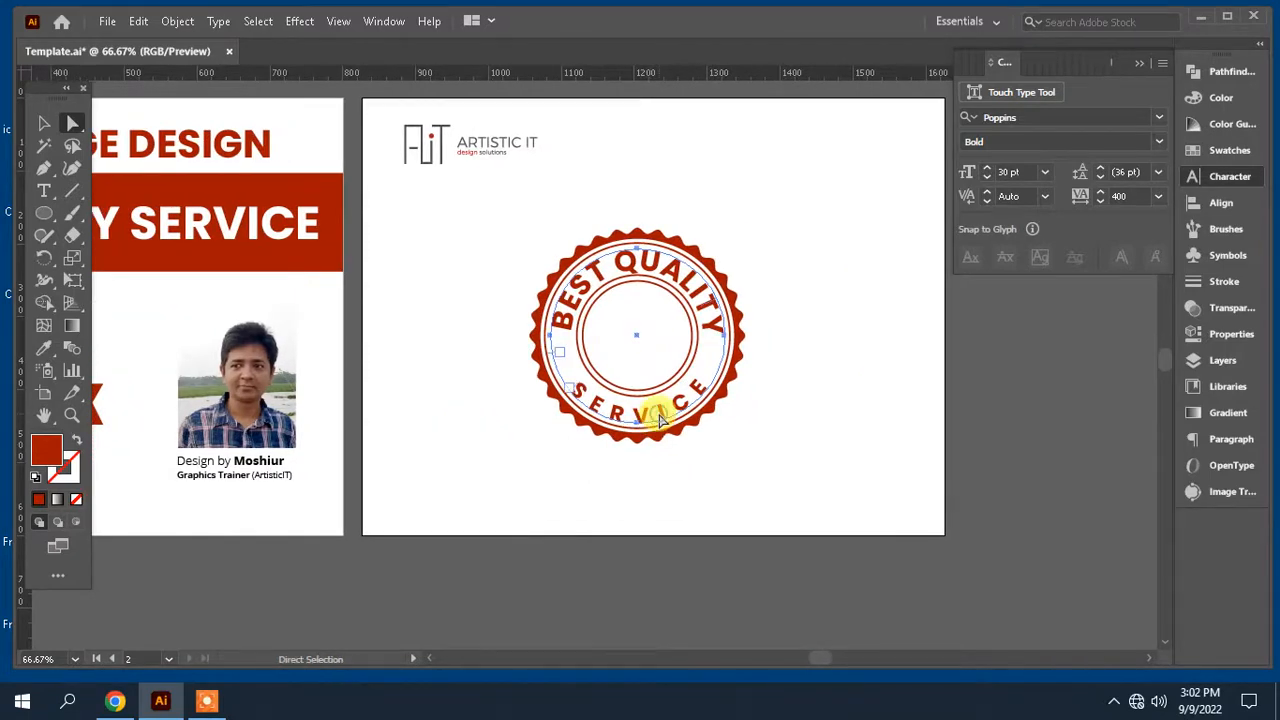
# - Scale the SERVICE text circle down slightly about its centre, bringing the text to 29.25 pt
pyautogui.hotkey('ctrl', '=')
pyautogui.hotkey('ctrl', '=')
pyautogui.click(40, 122)
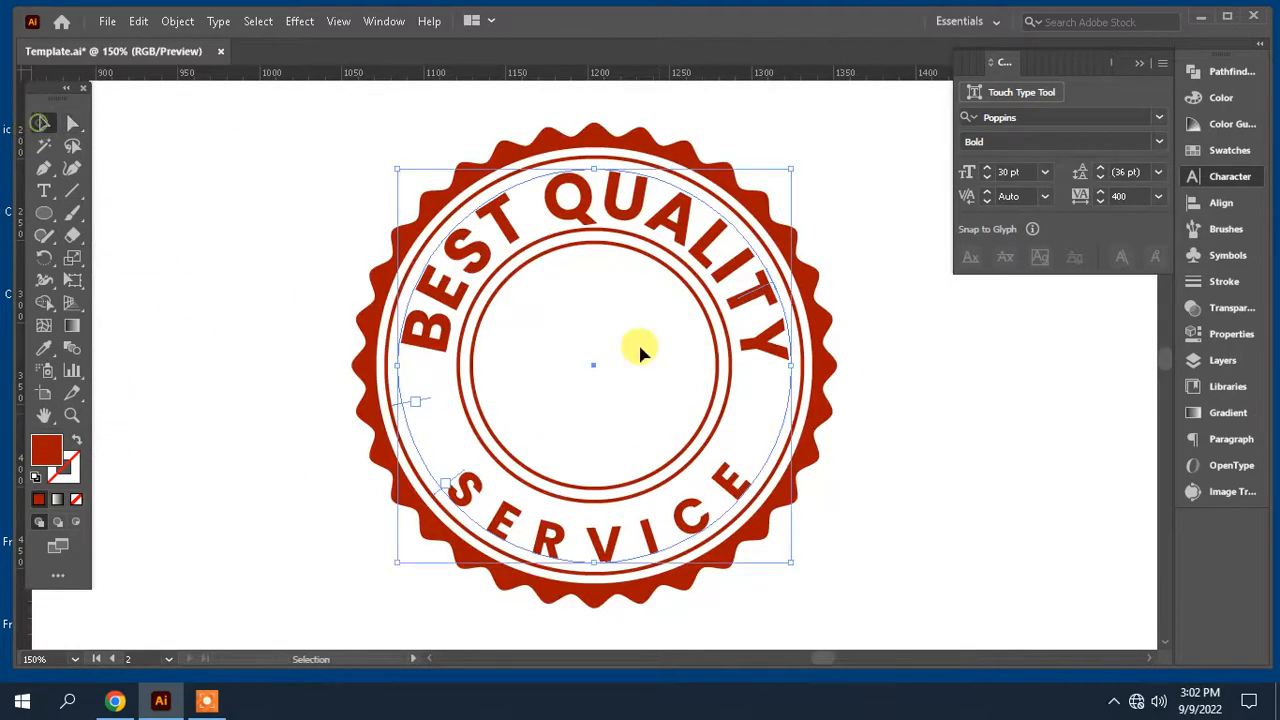
pyautogui.moveTo(794, 167); pyautogui.dragTo(790, 174)
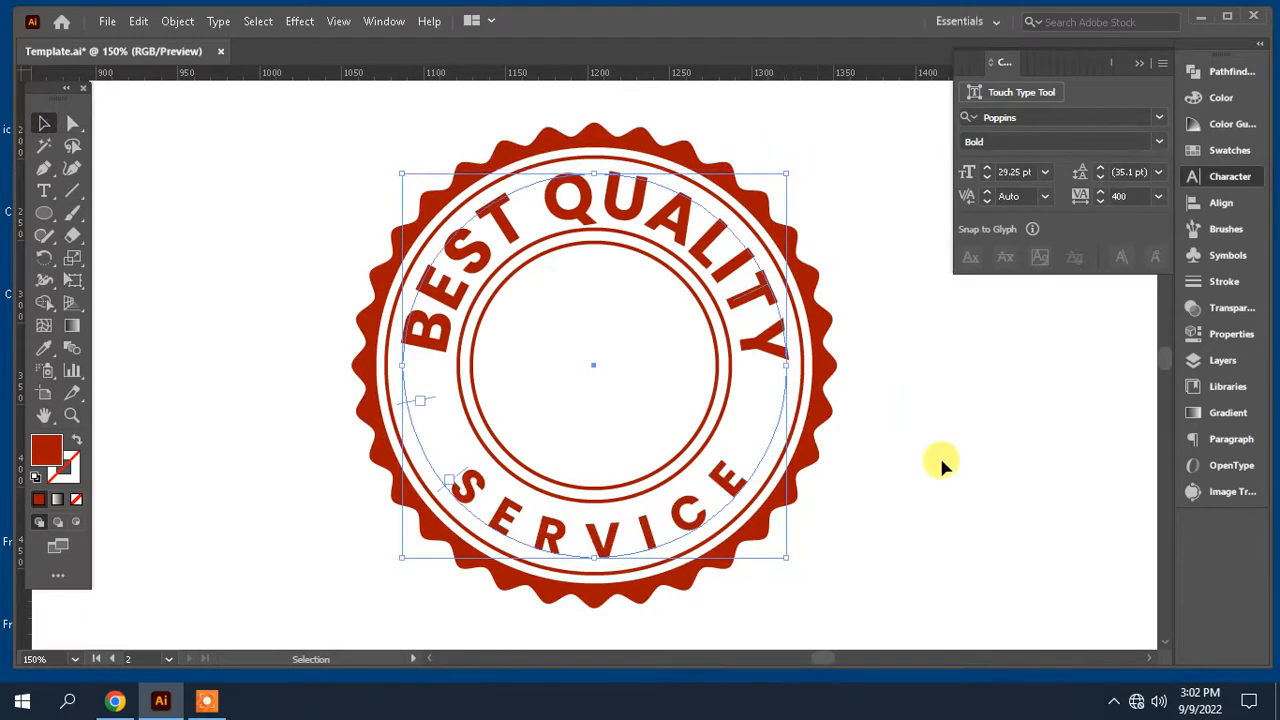
pyautogui.click(938, 457)
pyautogui.scroll(-1, 921, 452)
pyautogui.press('space')
pyautogui.moveTo(880, 456); pyautogui.dragTo(941, 414)
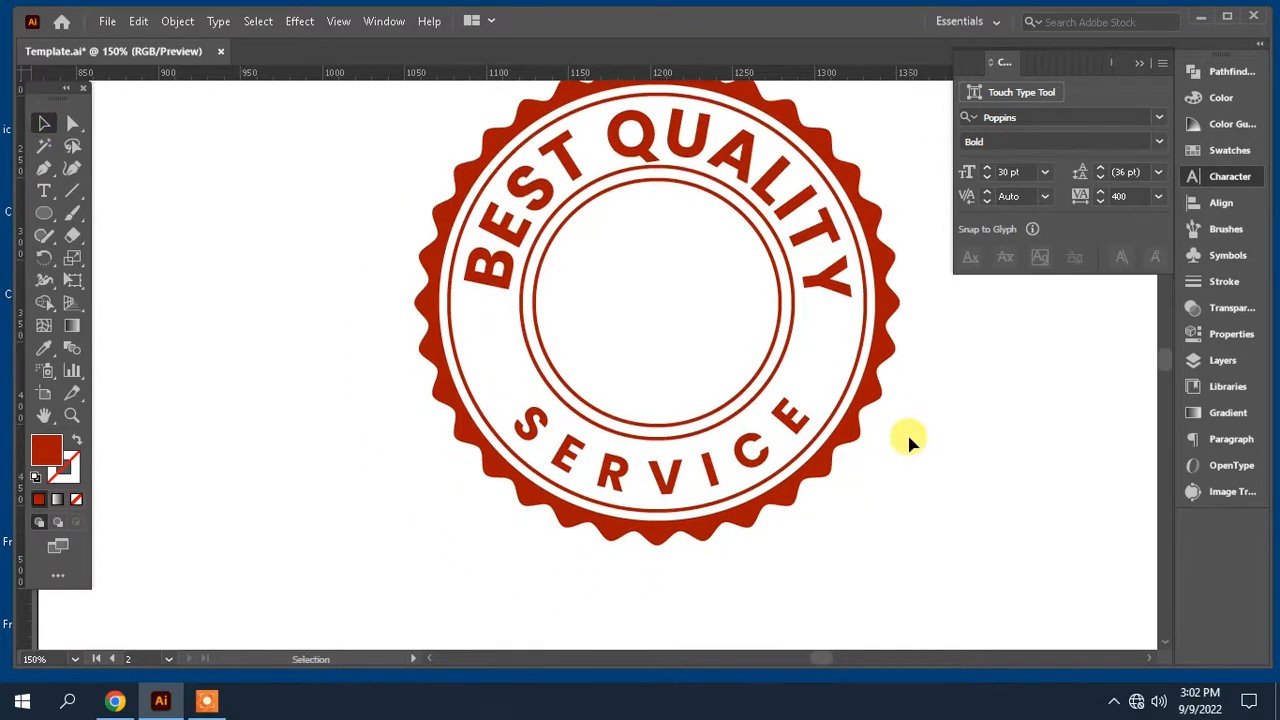
# - Draw a wide red rectangle as a band across the middle of the badge and shift it toward the badge's left side
pyautogui.hotkey('ctrl', '0')
pyautogui.moveTo(559, 441); pyautogui.dragTo(687, 418)
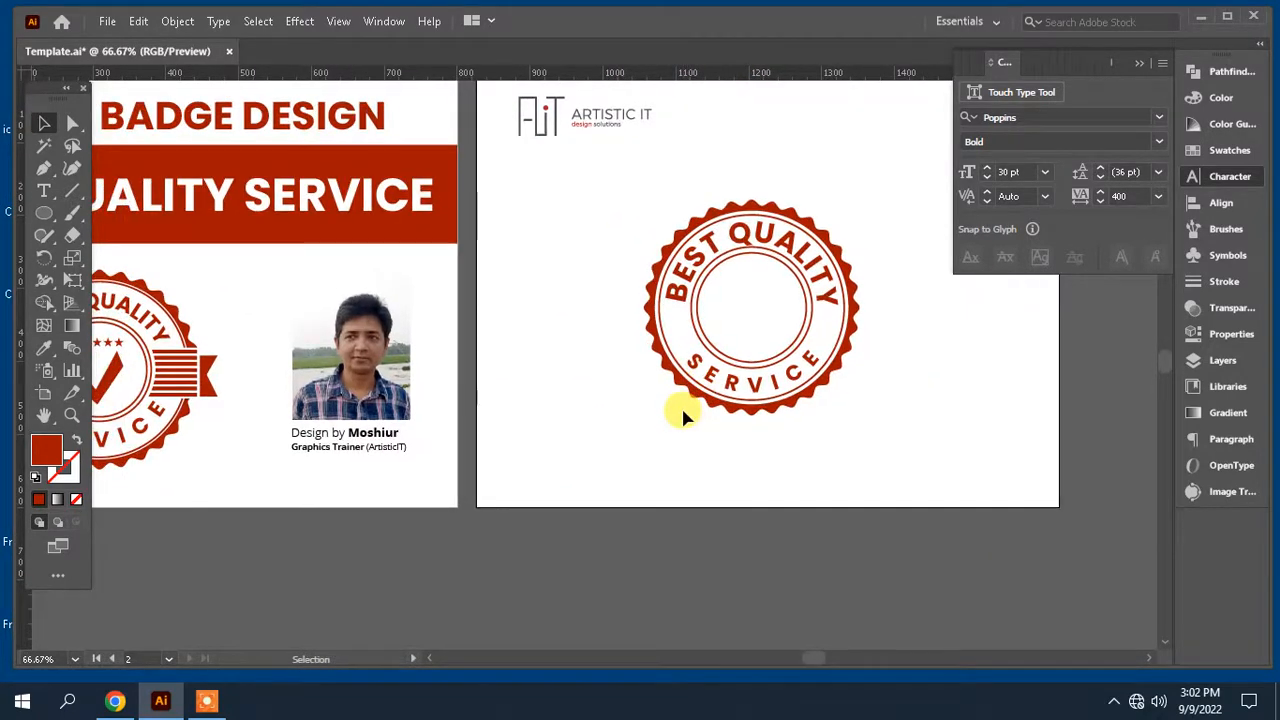
pyautogui.click(47, 212)
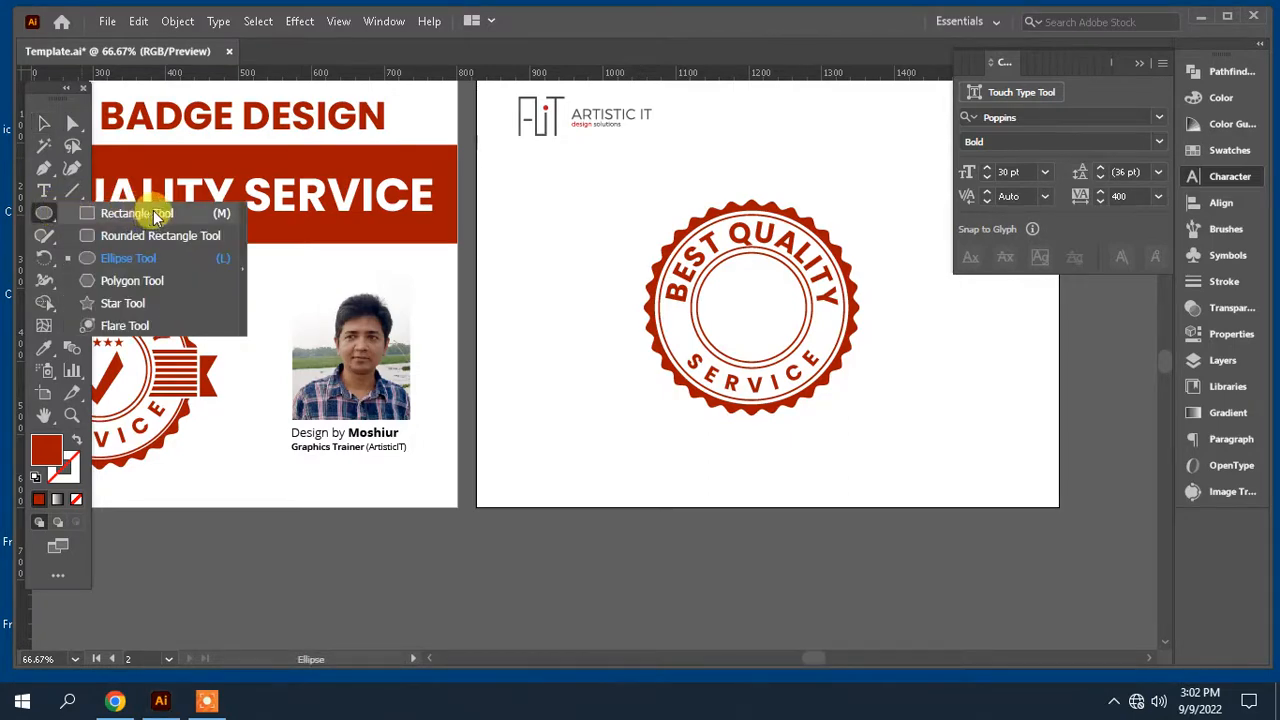
pyautogui.click(140, 213)
pyautogui.moveTo(640, 297); pyautogui.dragTo(913, 345)
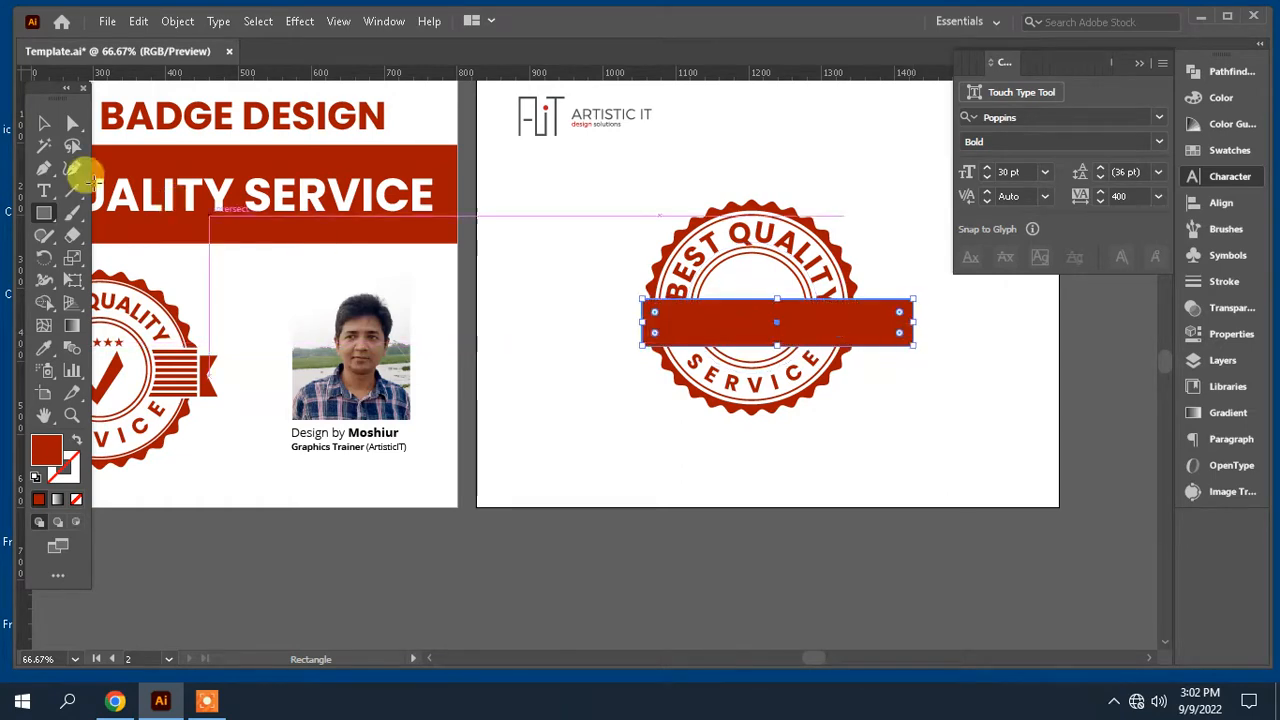
pyautogui.click(44, 122)
pyautogui.moveTo(646, 323); pyautogui.dragTo(597, 323)
pyautogui.click(888, 434)
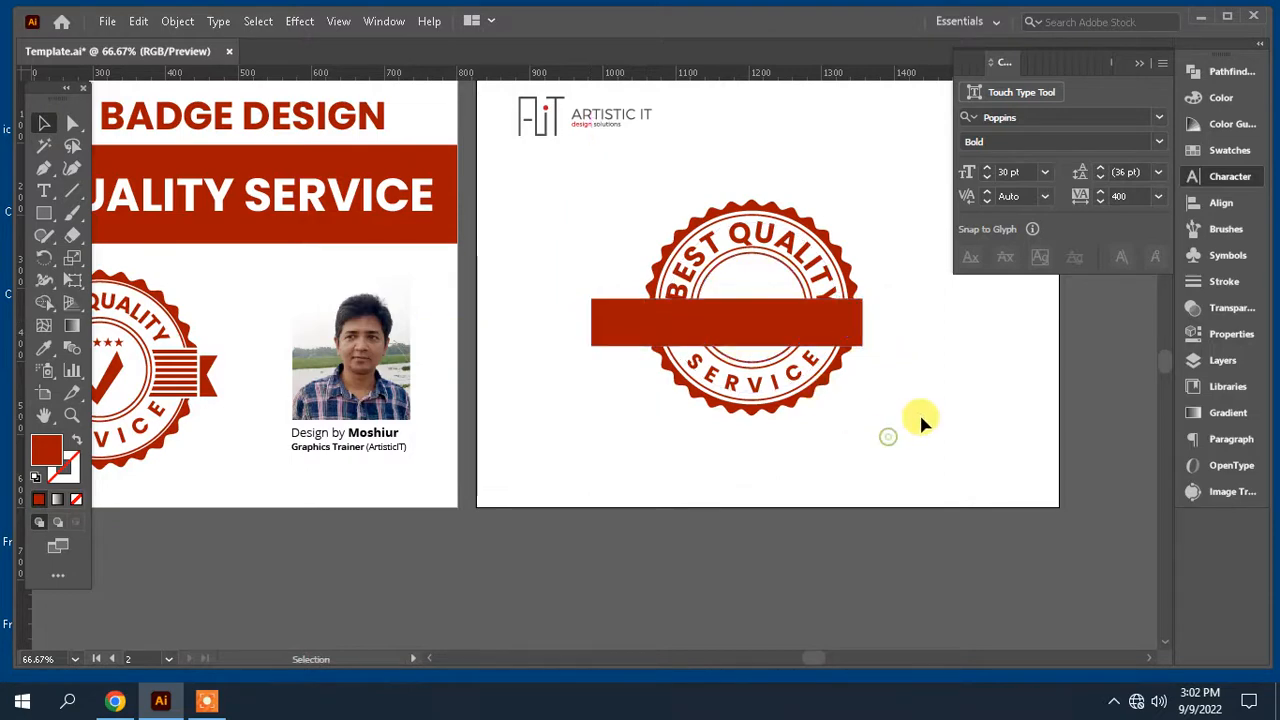
# - Align the red band and all badge parts to a common centre, both horizontally and vertically
pyautogui.moveTo(920, 414); pyautogui.dragTo(803, 203)
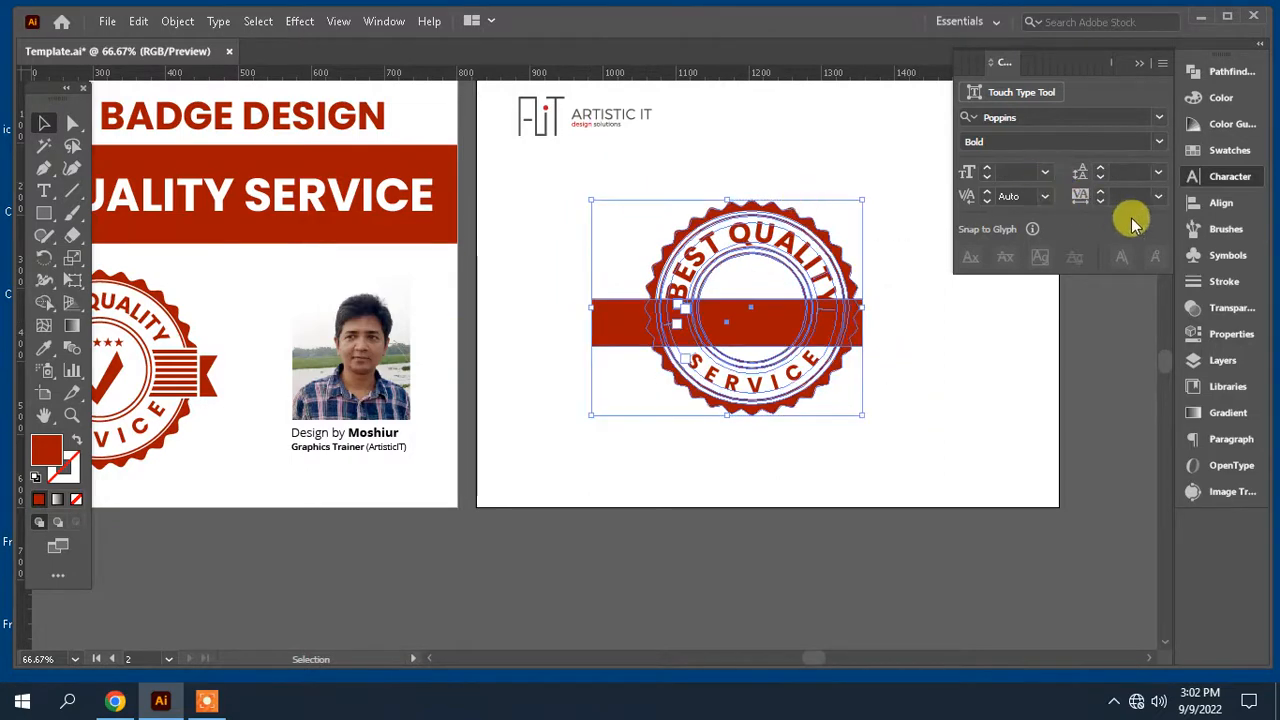
pyautogui.click(1216, 202)
pyautogui.click(1008, 114)
pyautogui.click(1123, 116)
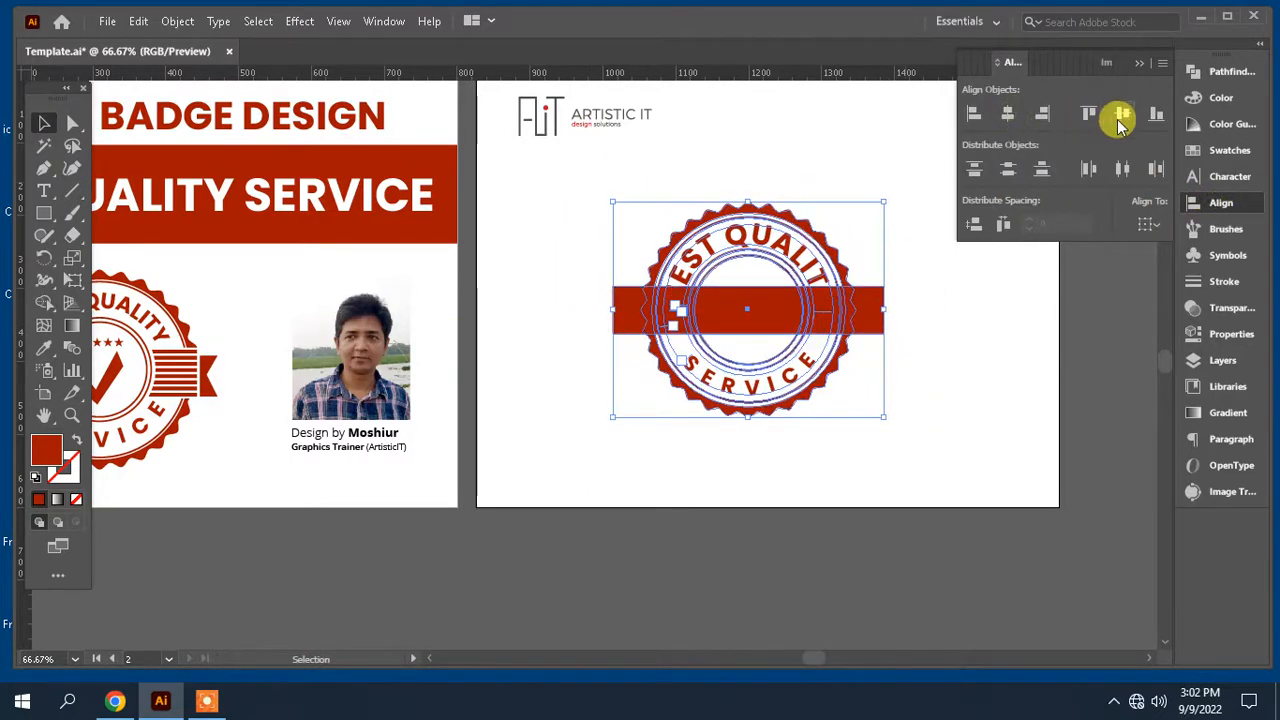
pyautogui.click(976, 358)
pyautogui.click(816, 264)
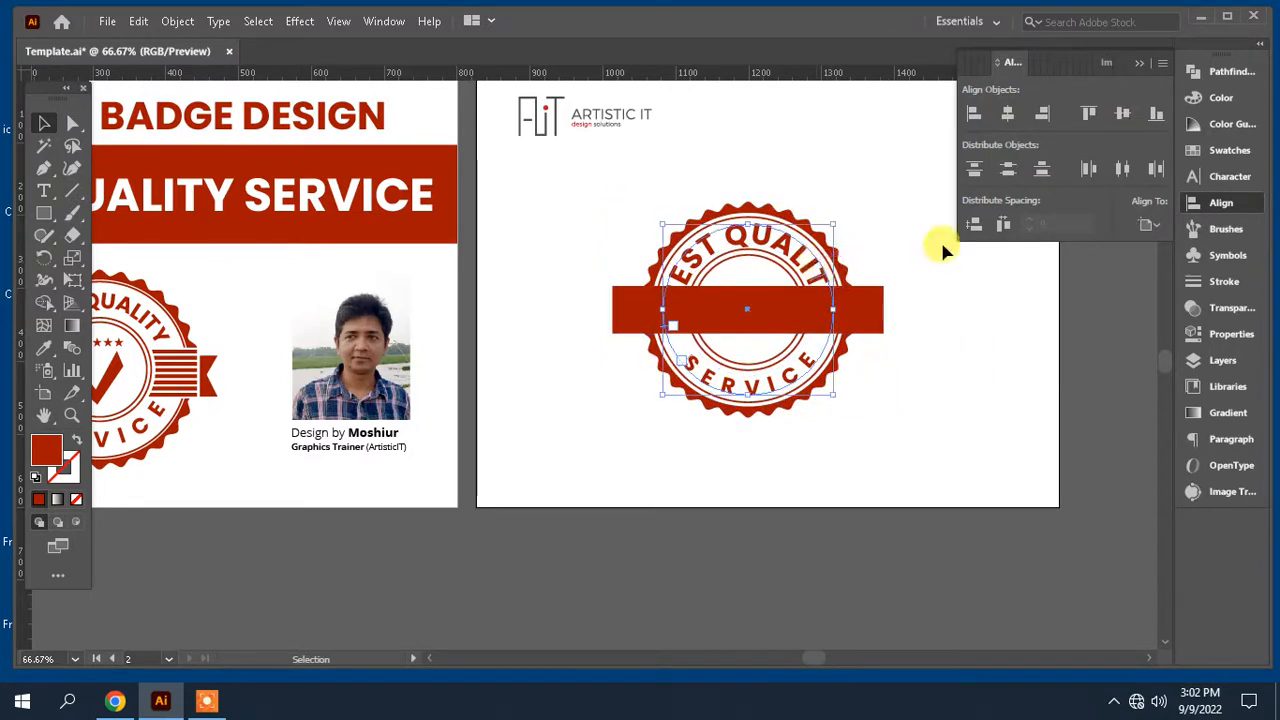
# - Cut the red band and paste it in front at its original position
pyautogui.click(949, 292)
pyautogui.click(871, 318)
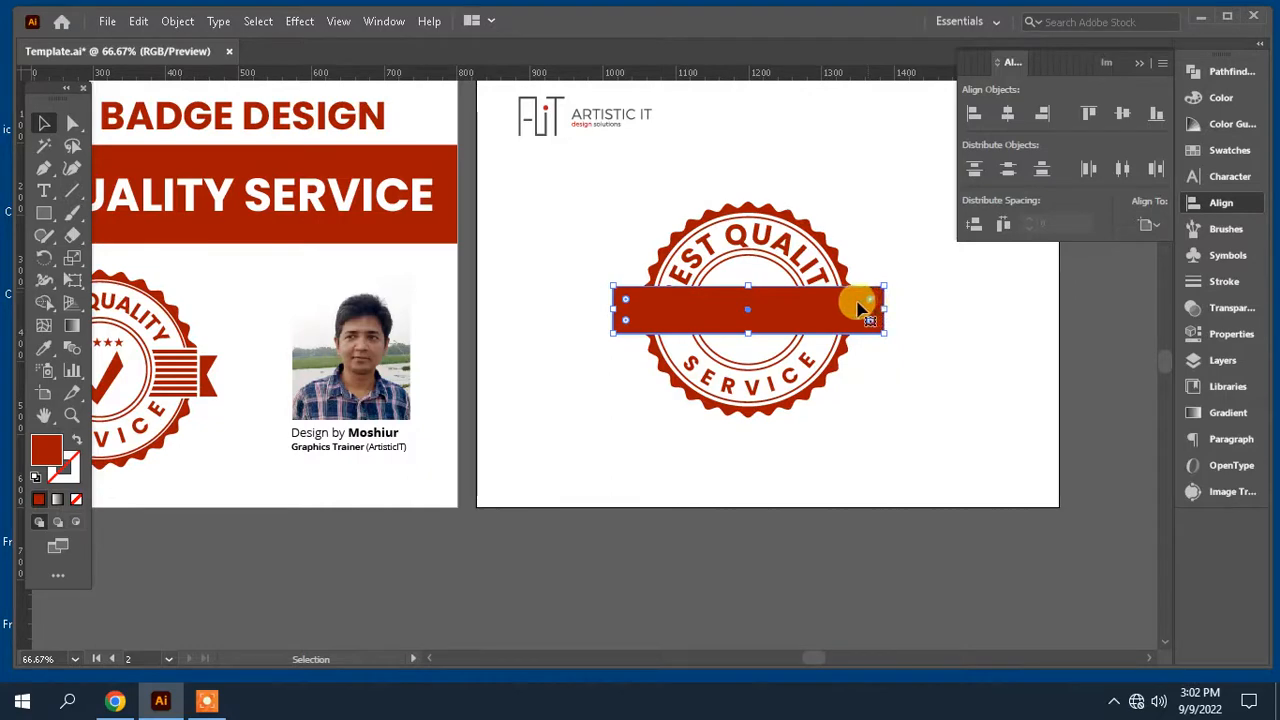
pyautogui.hotkey('ctrl', 'x')
pyautogui.hotkey('ctrl', 'f')
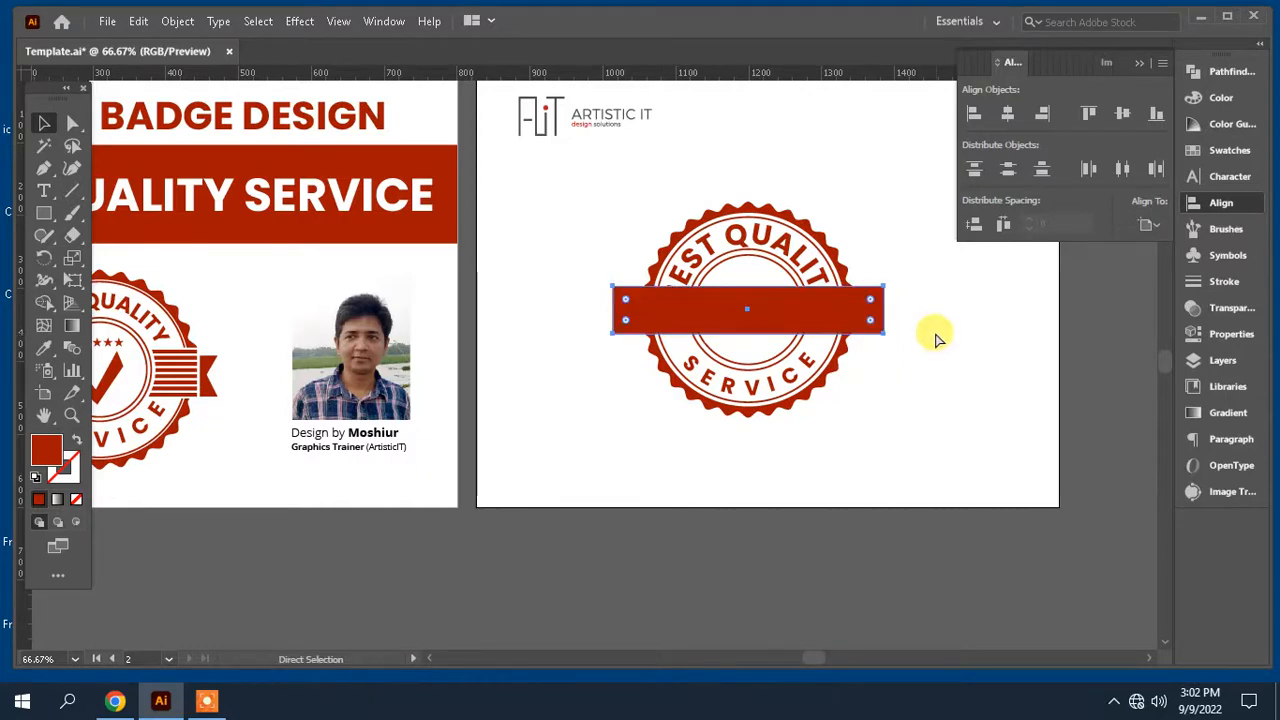
# - Make the red band slightly taller and align all badge parts to a common vertical centre
pyautogui.press('space')
pyautogui.moveTo(631, 413); pyautogui.dragTo(700, 397)
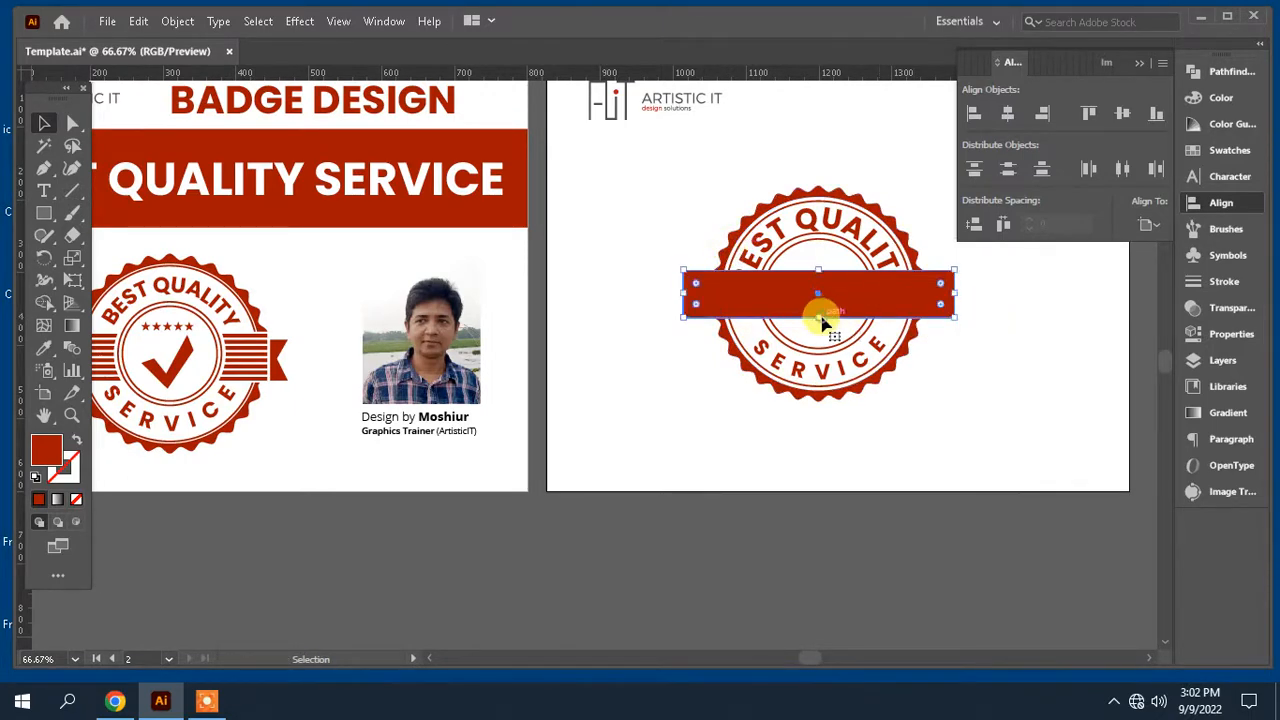
pyautogui.moveTo(820, 318); pyautogui.dragTo(817, 325)
pyautogui.moveTo(984, 407); pyautogui.dragTo(719, 227)
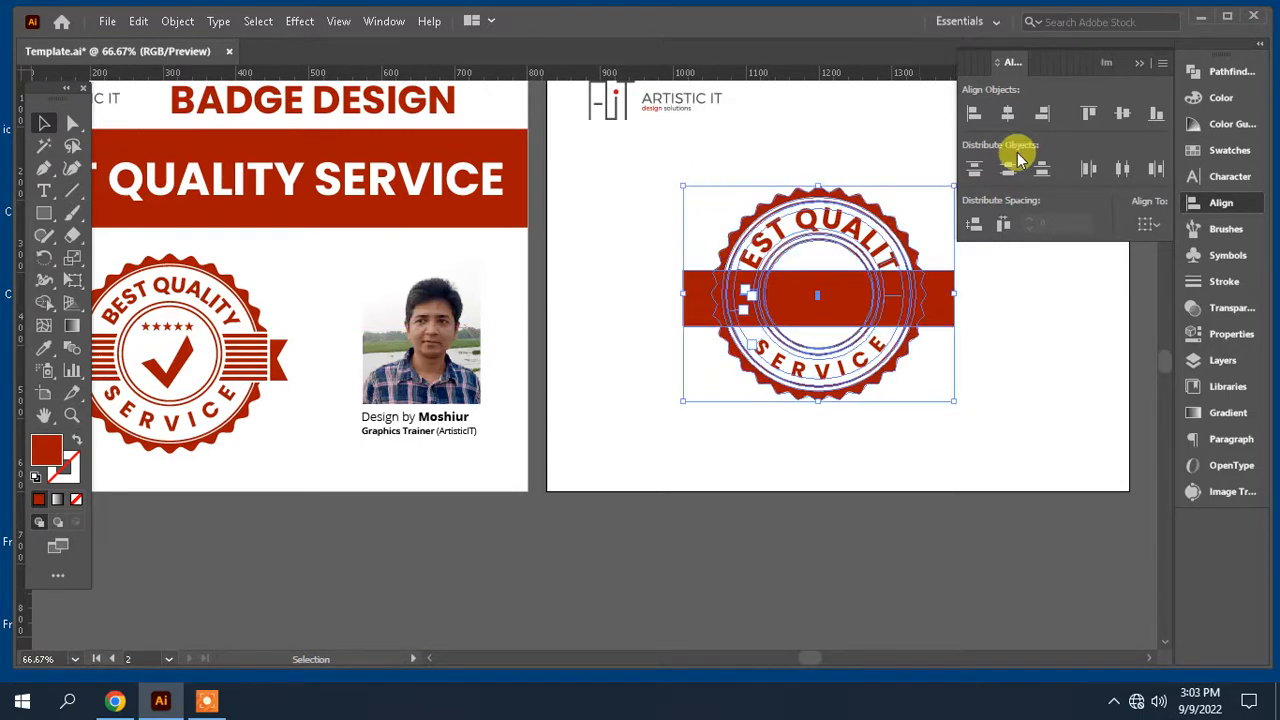
pyautogui.click(1122, 113)
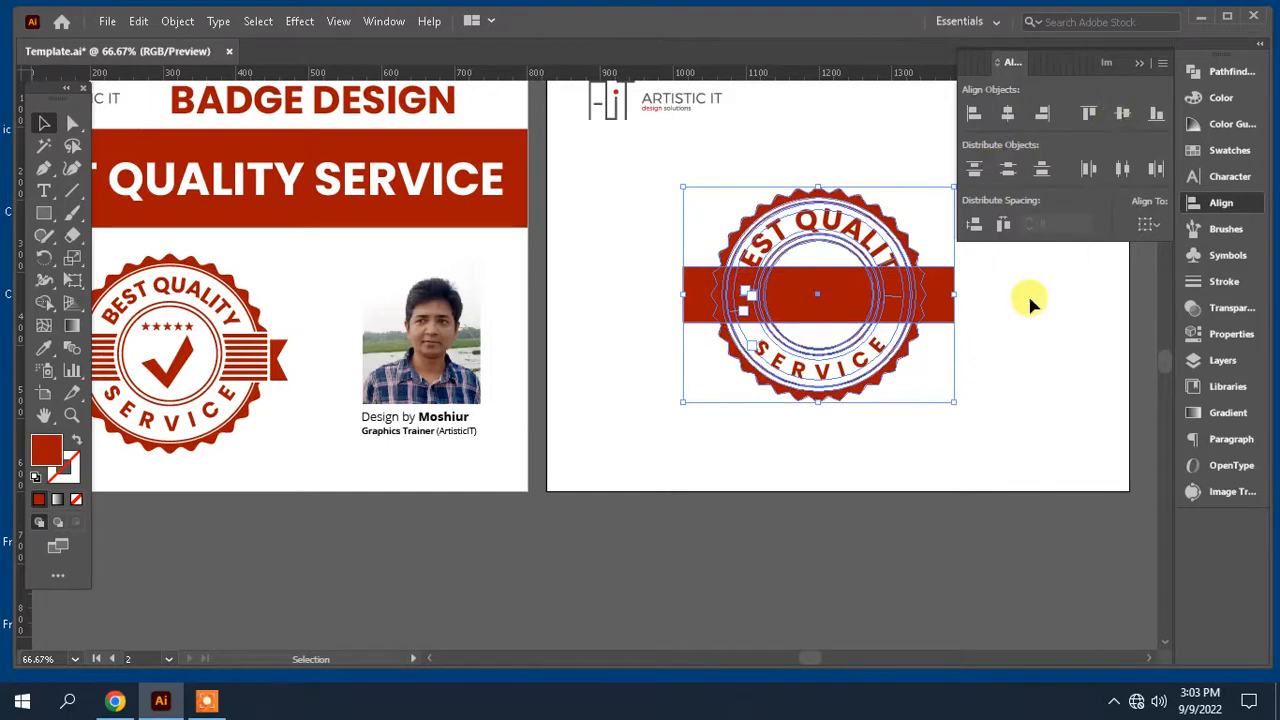
pyautogui.click(1002, 383)
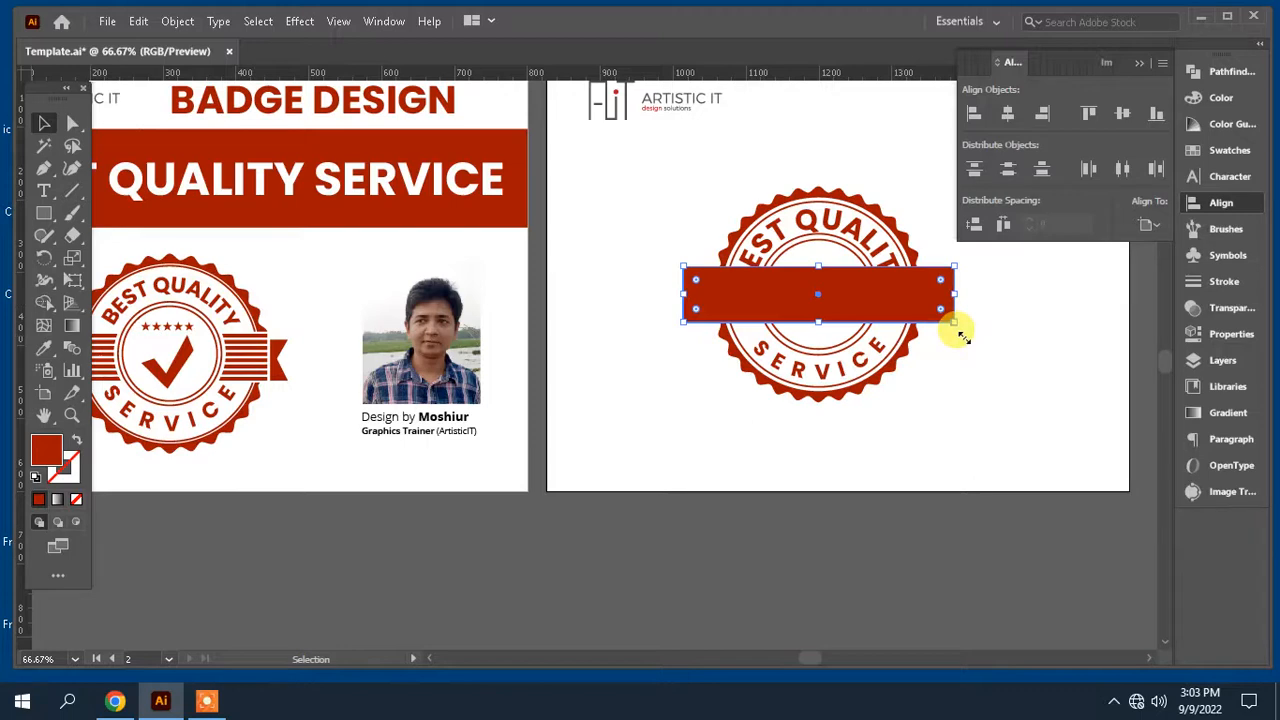
# - Subtract the red band from the scalloped outer shape with Pathfinder Minus Front
pyautogui.press('Delete')
pyautogui.hotkey('ctrl', 'z')
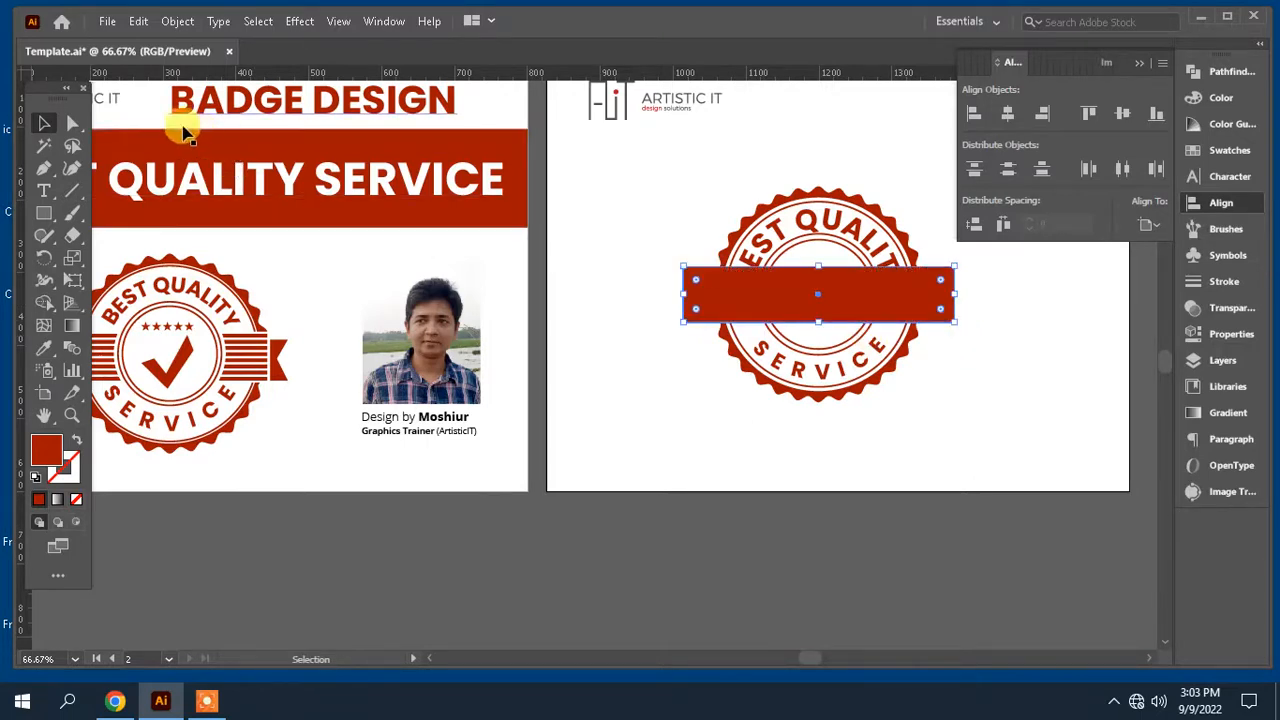
pyautogui.click(78, 124)
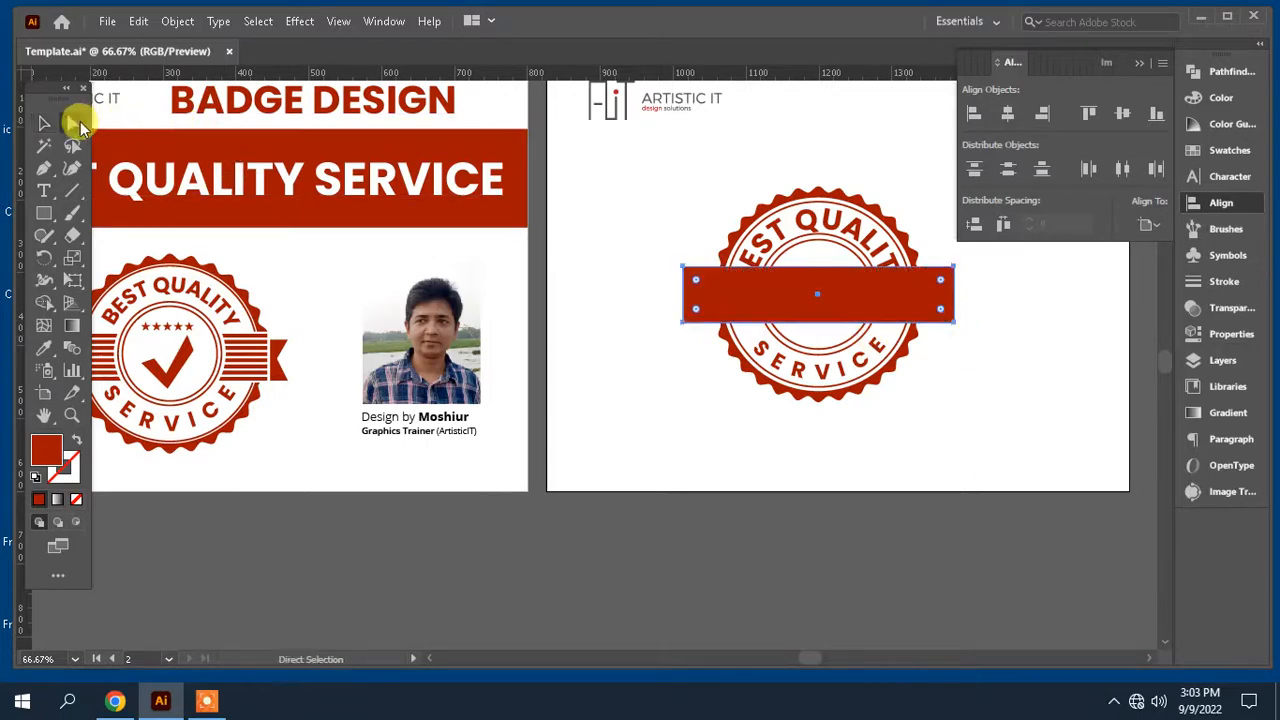
pyautogui.click(1225, 71)
pyautogui.click(1009, 113)
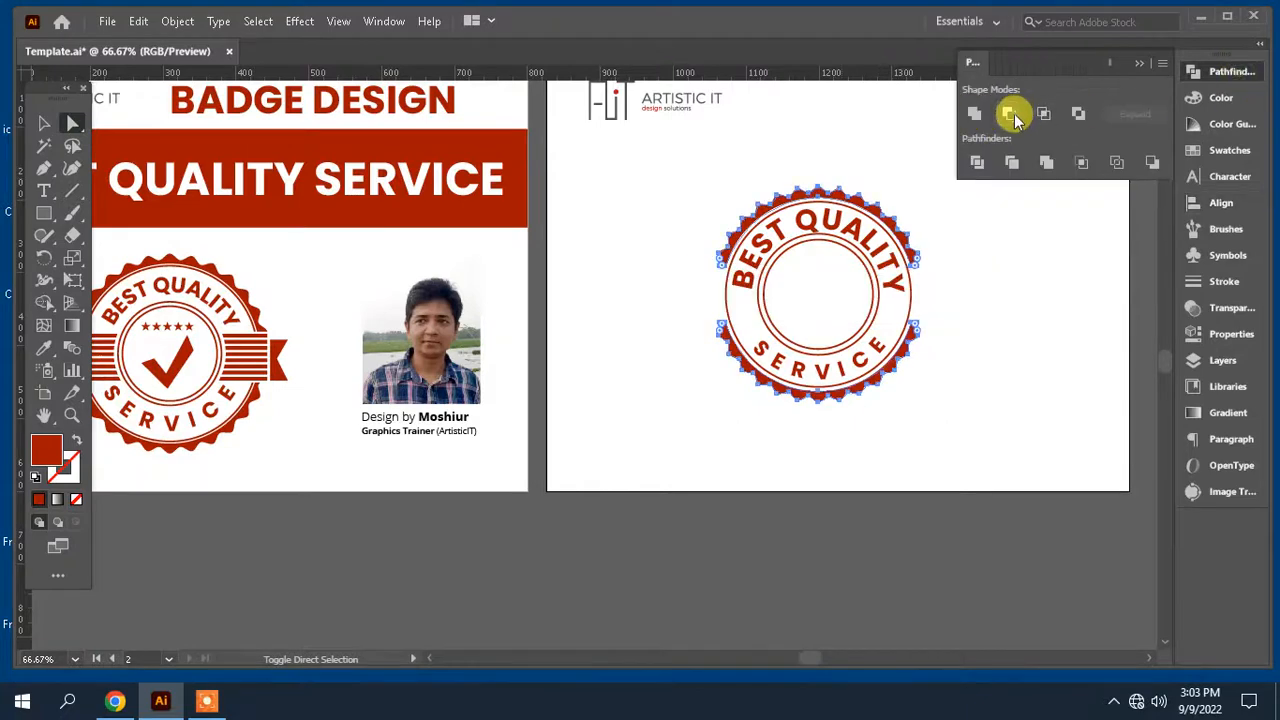
pyautogui.click(1004, 320)
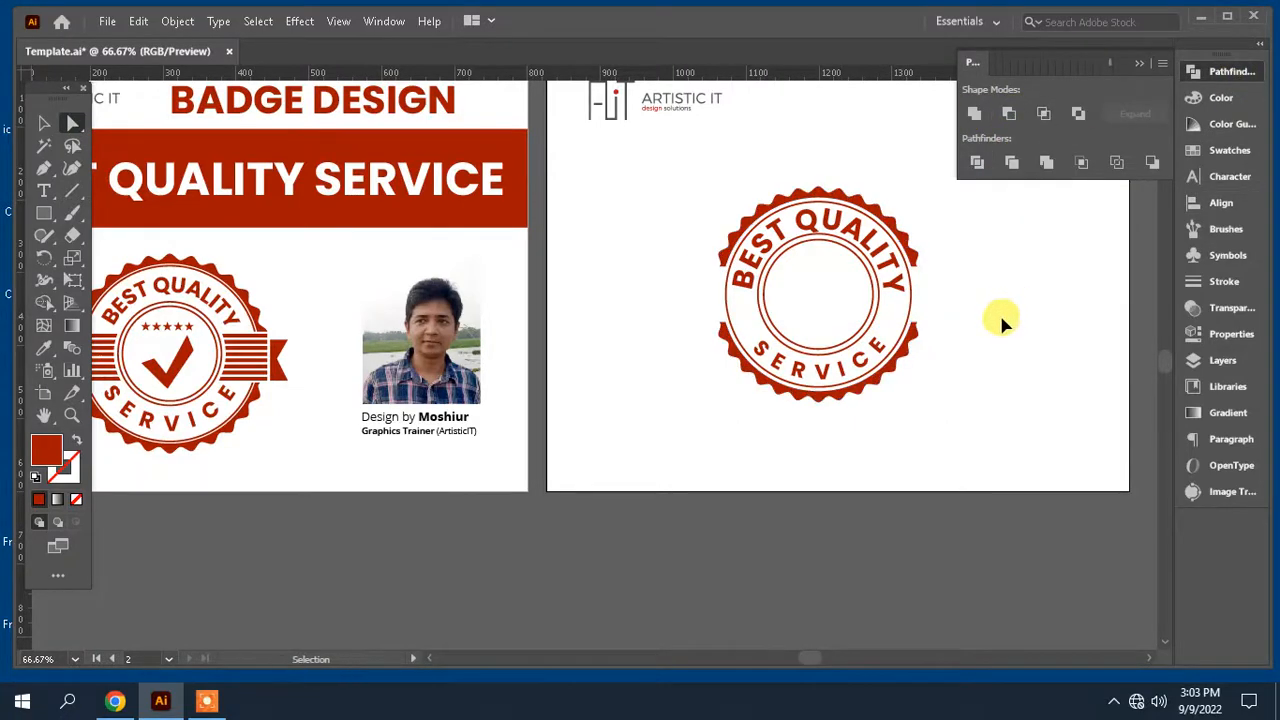
# - Paste the red band in front again and subtract it from the thin outer ring with Minus Front
pyautogui.hotkey('ctrl', 'f')
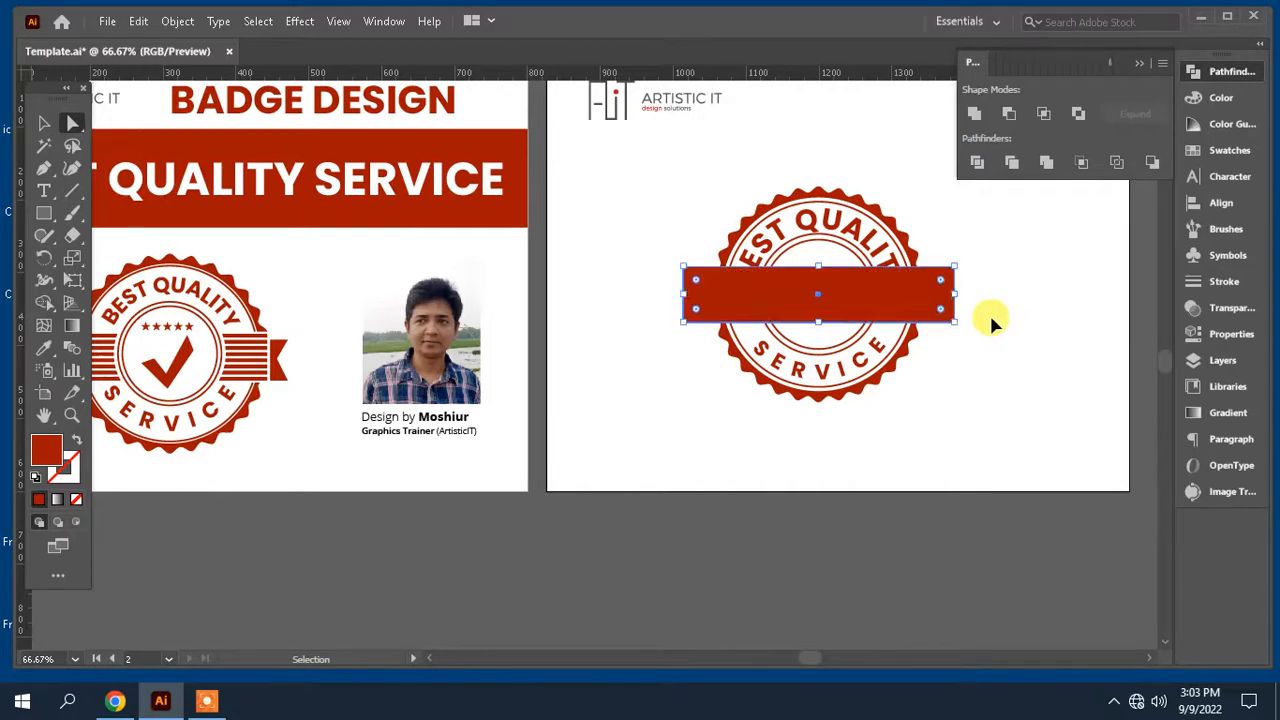
pyautogui.keyDown('shift'); pyautogui.click(896, 244); pyautogui.keyUp('shift')
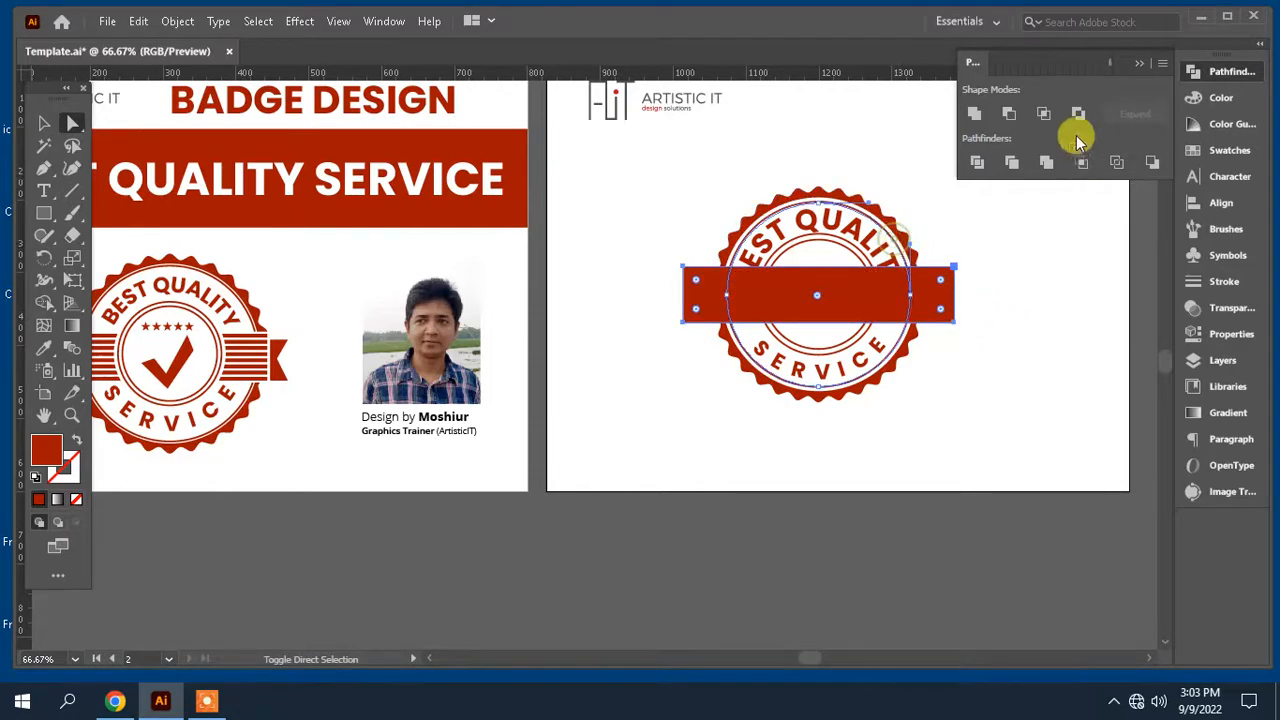
pyautogui.click(1010, 115)
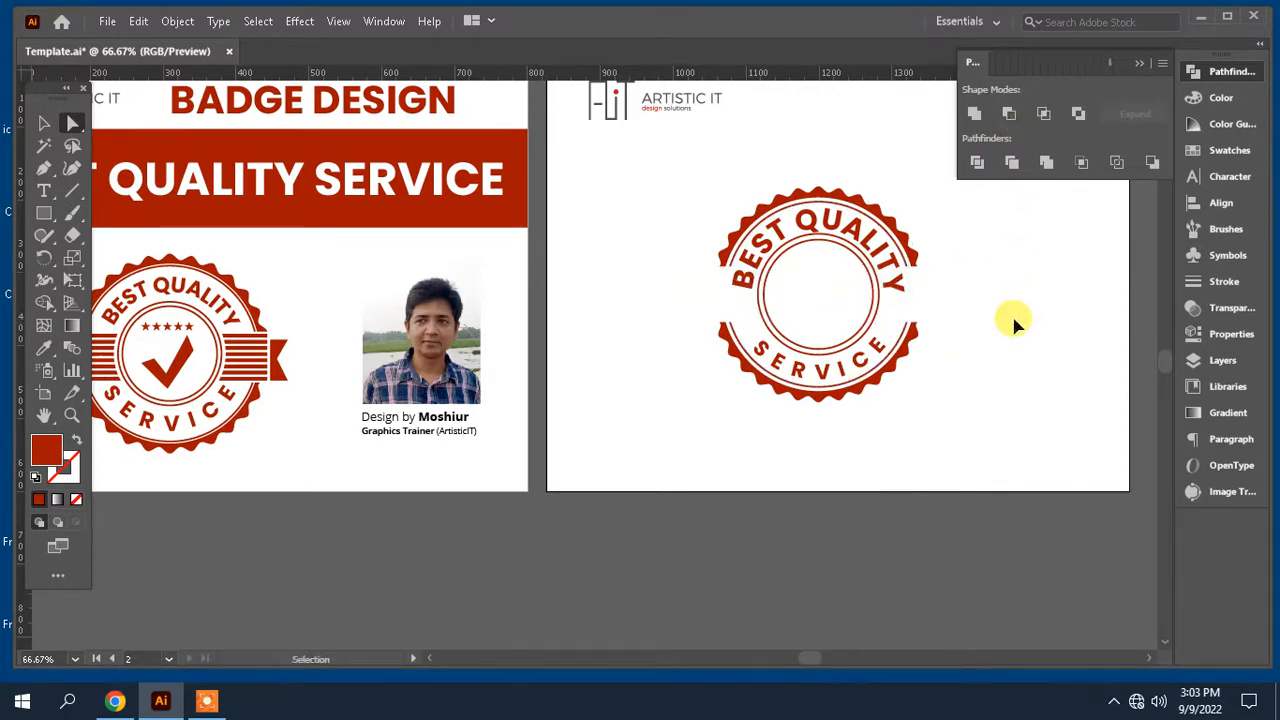
# - Paste the red band in place once more, flatten it into a thin bar and move it to the gap's upper edge
pyautogui.hotkey('ctrl', 'f')
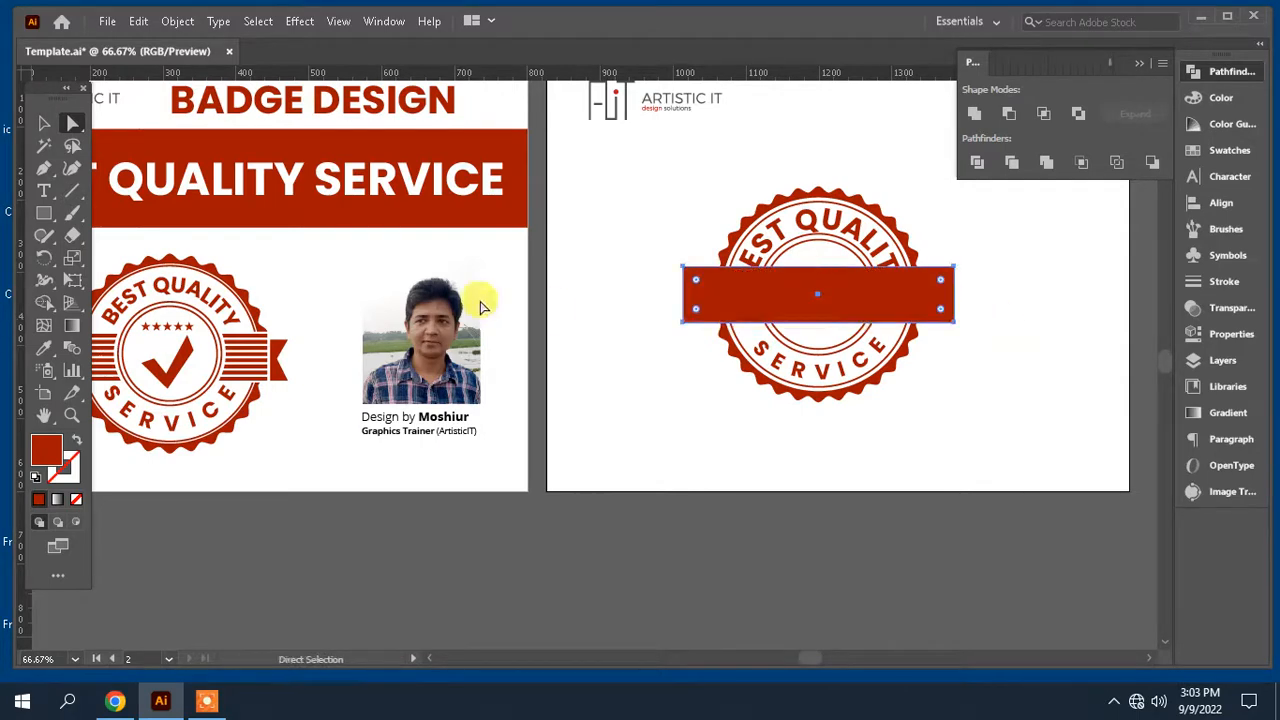
pyautogui.click(44, 122)
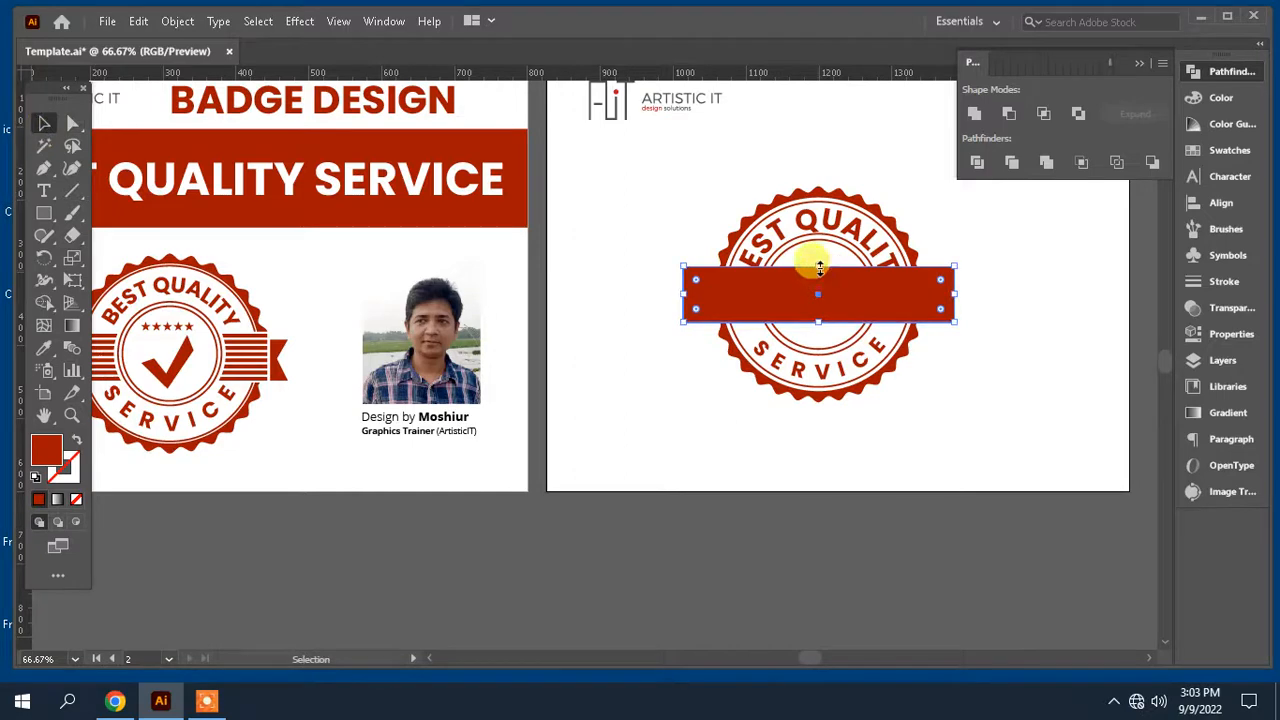
pyautogui.moveTo(819, 267); pyautogui.dragTo(820, 288)
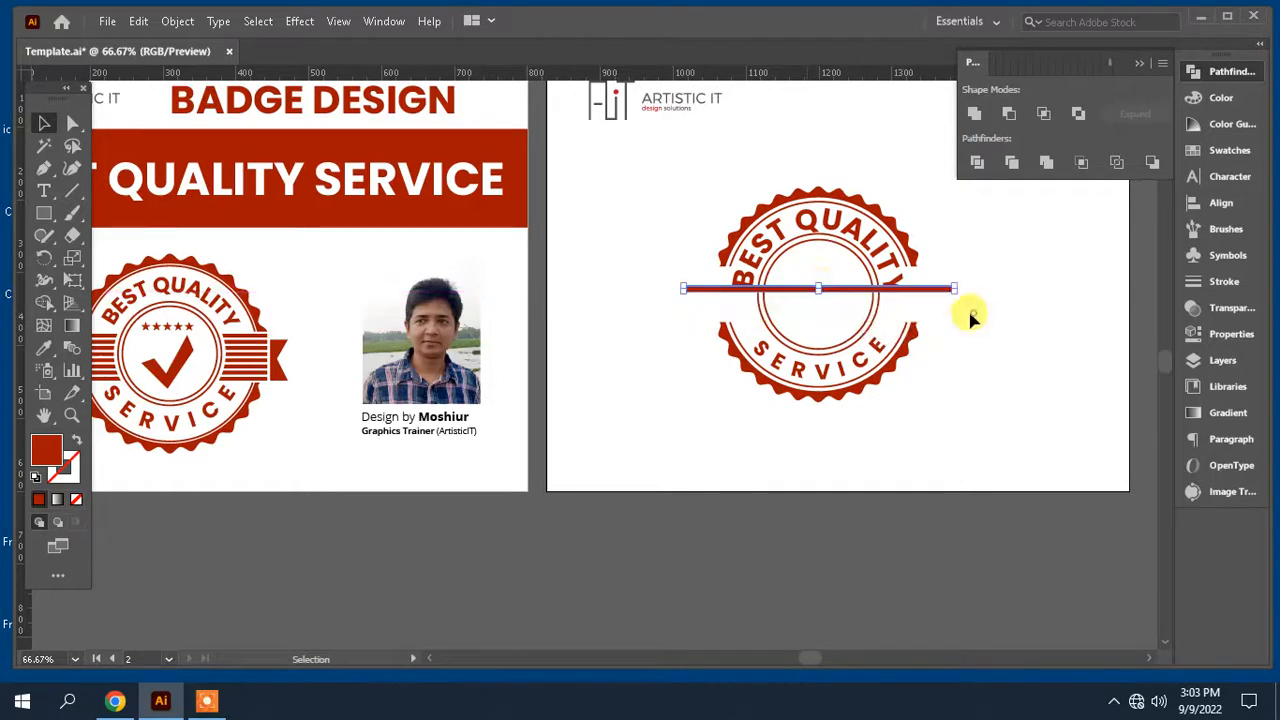
pyautogui.moveTo(934, 289); pyautogui.dragTo(933, 280)
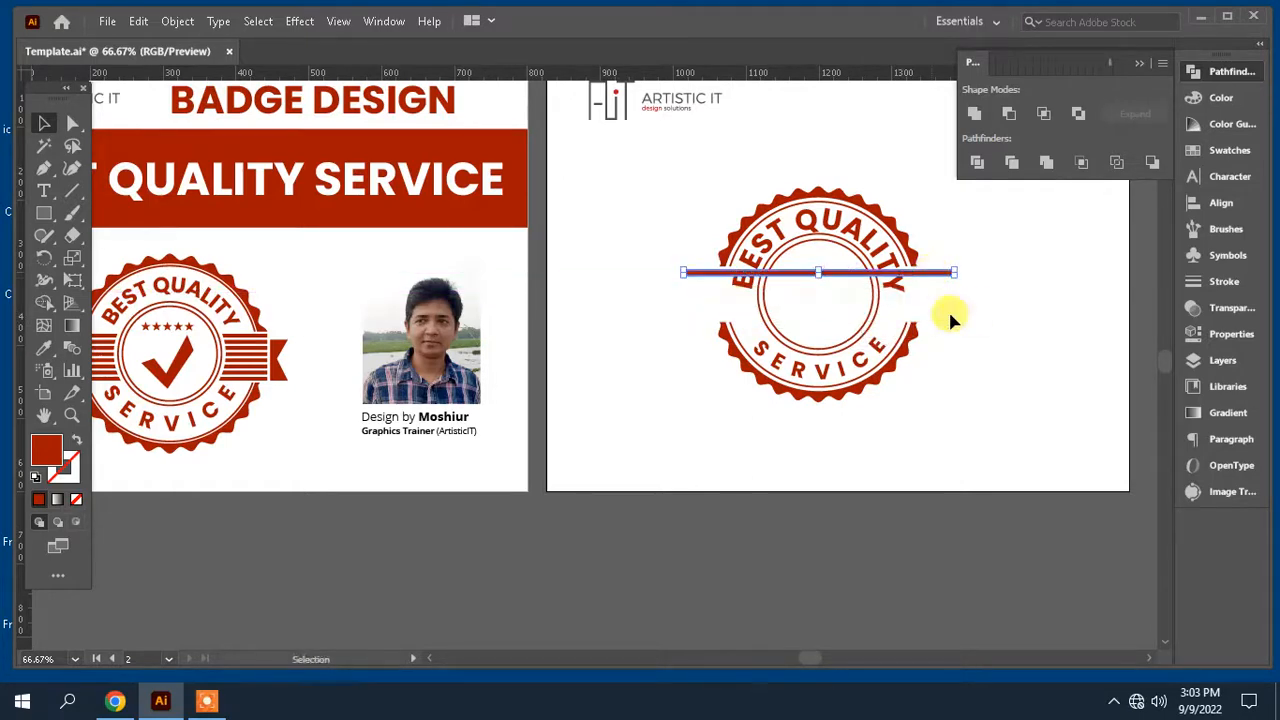
pyautogui.click(977, 323)
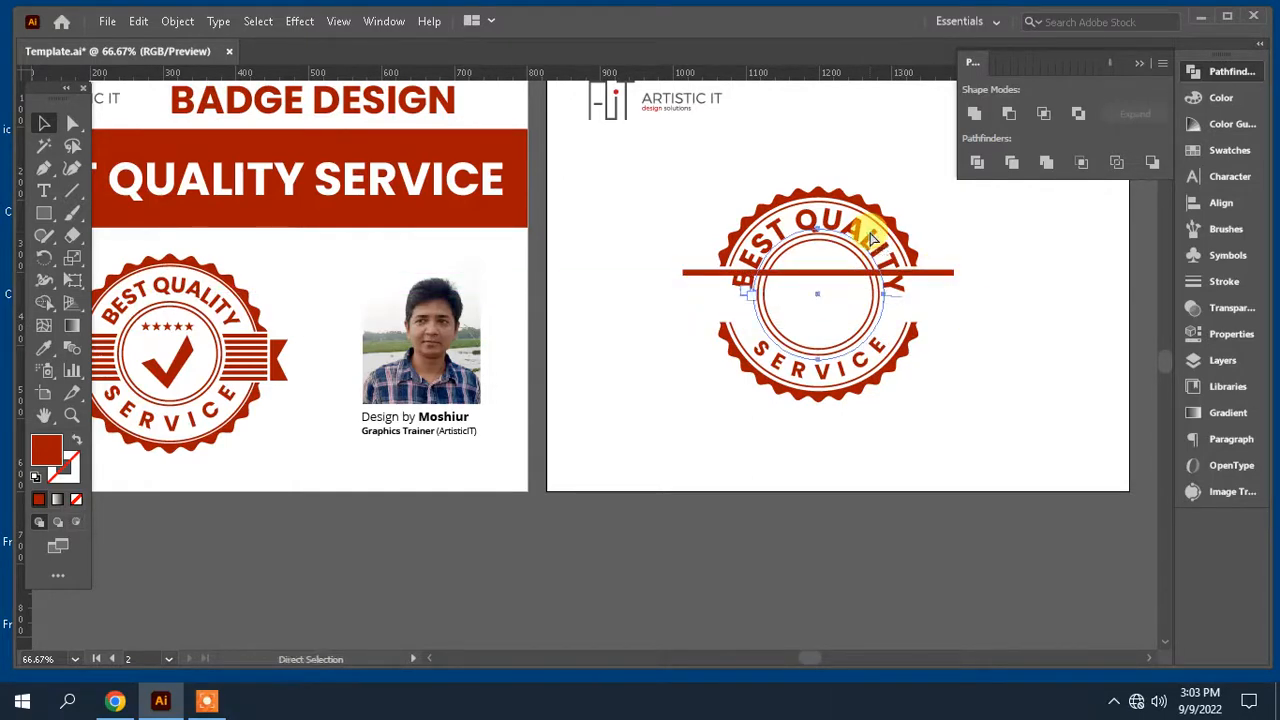
# - Reduce the BEST QUALITY text's font size to 30 pt
pyautogui.hotkey('ctrl', 't')
pyautogui.moveTo(1027, 170); pyautogui.dragTo(953, 163)
pyautogui.write('3')
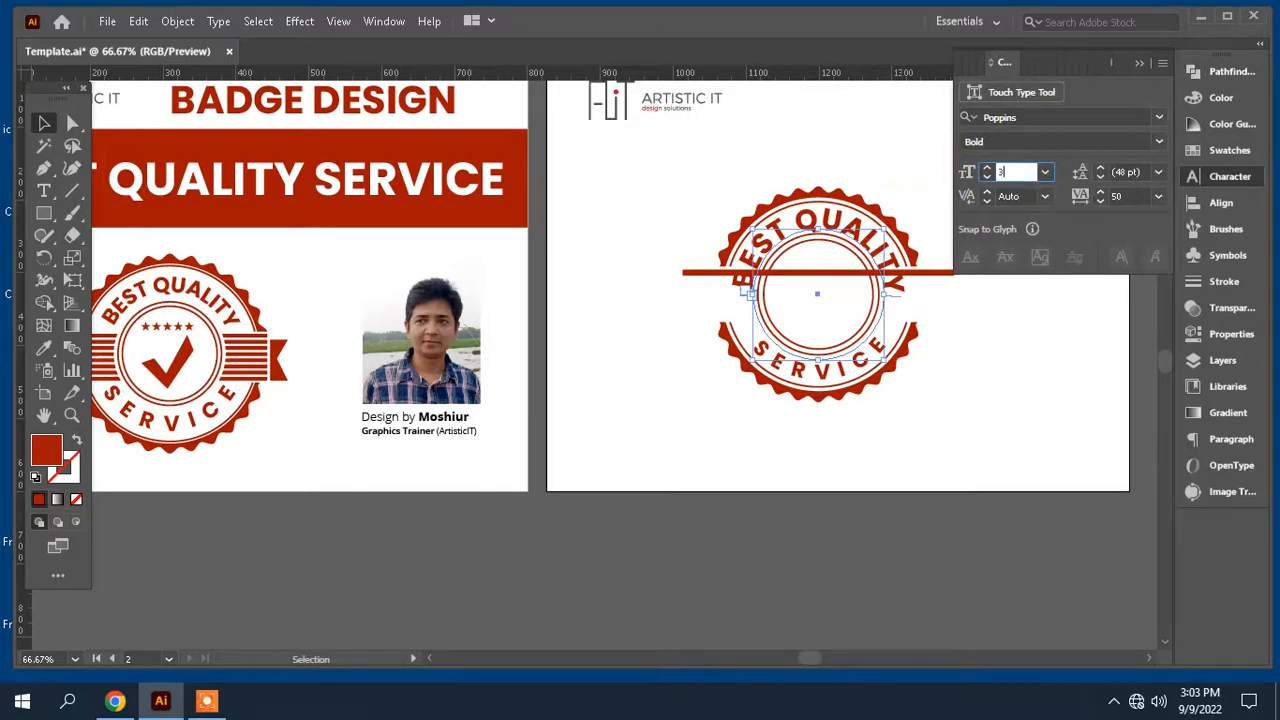
pyautogui.write('5')
pyautogui.press('Return')
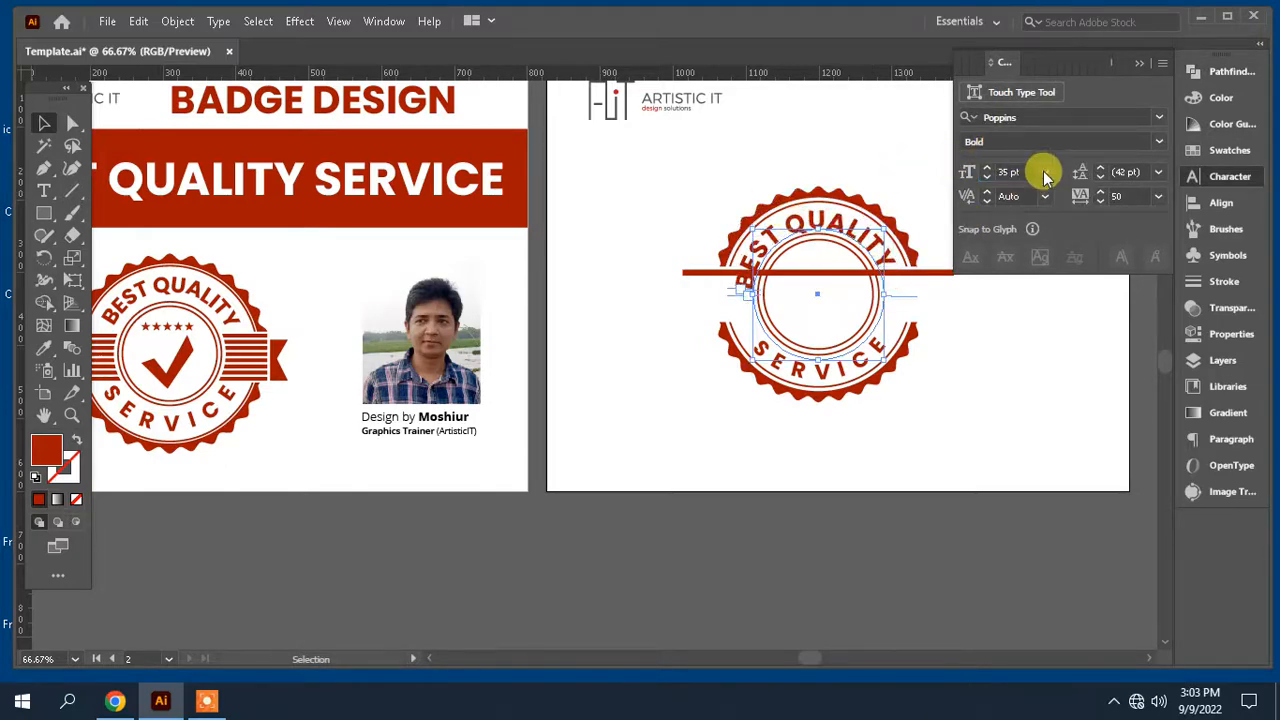
pyautogui.moveTo(1031, 169); pyautogui.dragTo(926, 163)
pyautogui.write('30')
pyautogui.press('Return')
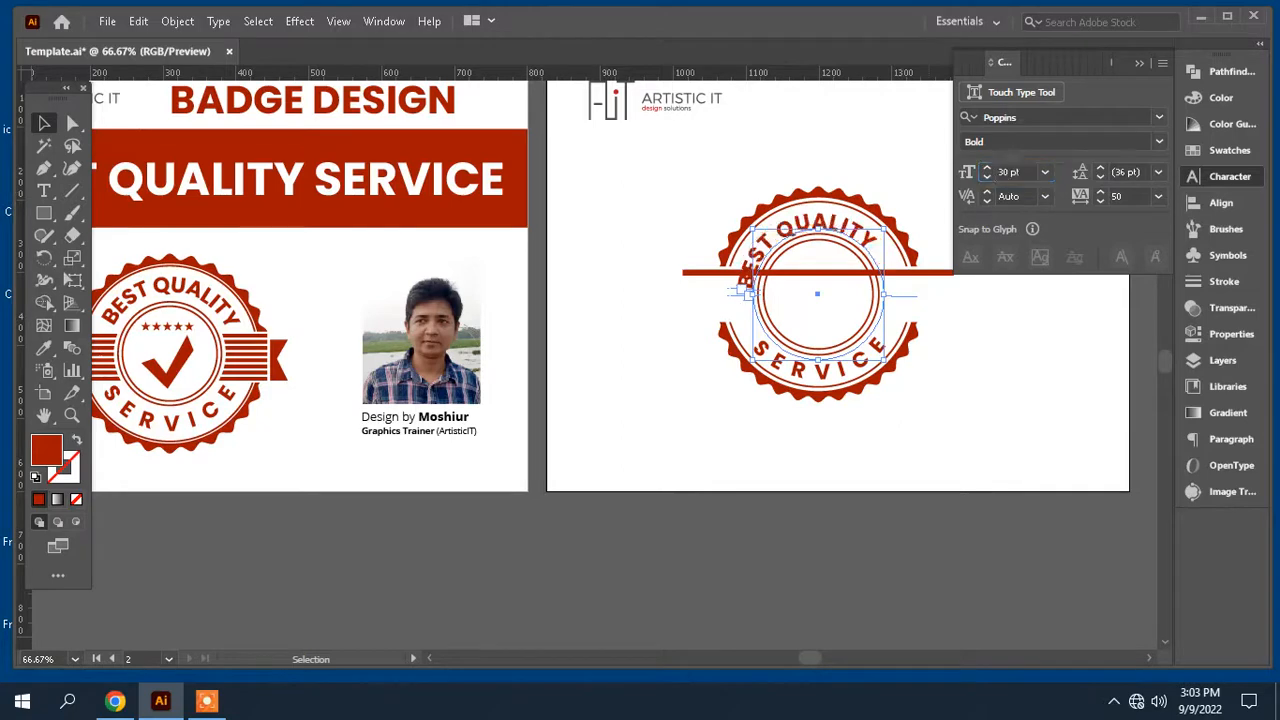
# - Shift the BEST QUALITY text along its circle to centre it in the badge's upper half and scale it up slightly
pyautogui.hotkey('ctrl', '=')
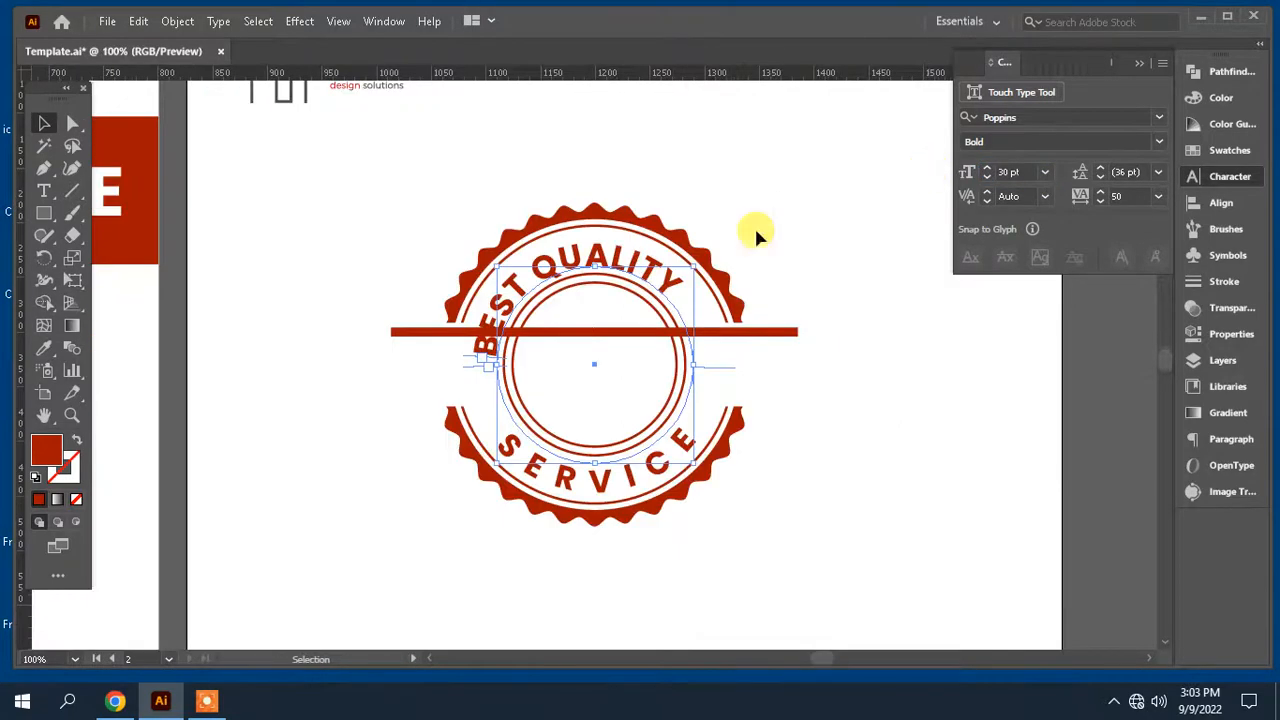
pyautogui.moveTo(470, 362); pyautogui.dragTo(529, 322)
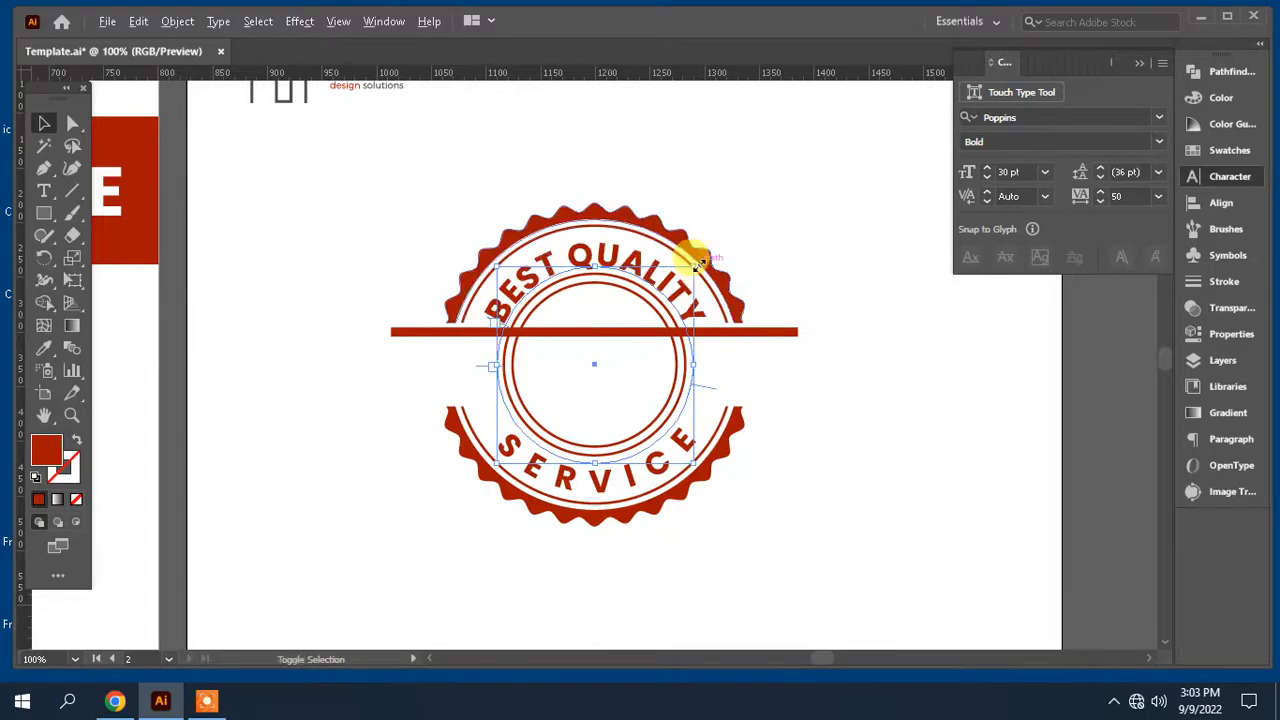
pyautogui.moveTo(703, 257); pyautogui.dragTo(706, 255)
pyautogui.click(845, 355)
pyautogui.moveTo(828, 394); pyautogui.dragTo(862, 390)
pyautogui.scroll(-1, 835, 377)
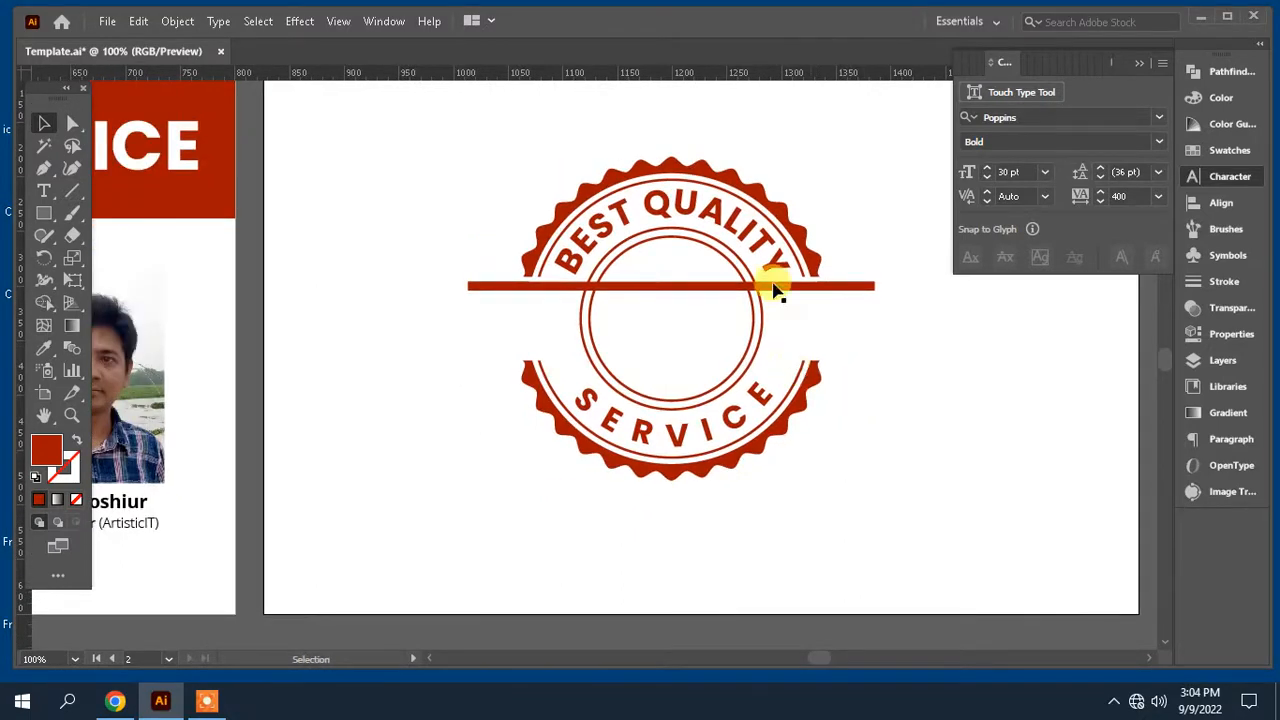
pyautogui.click(790, 288)
pyautogui.moveTo(674, 293); pyautogui.dragTo(672, 286)
pyautogui.click(866, 345)
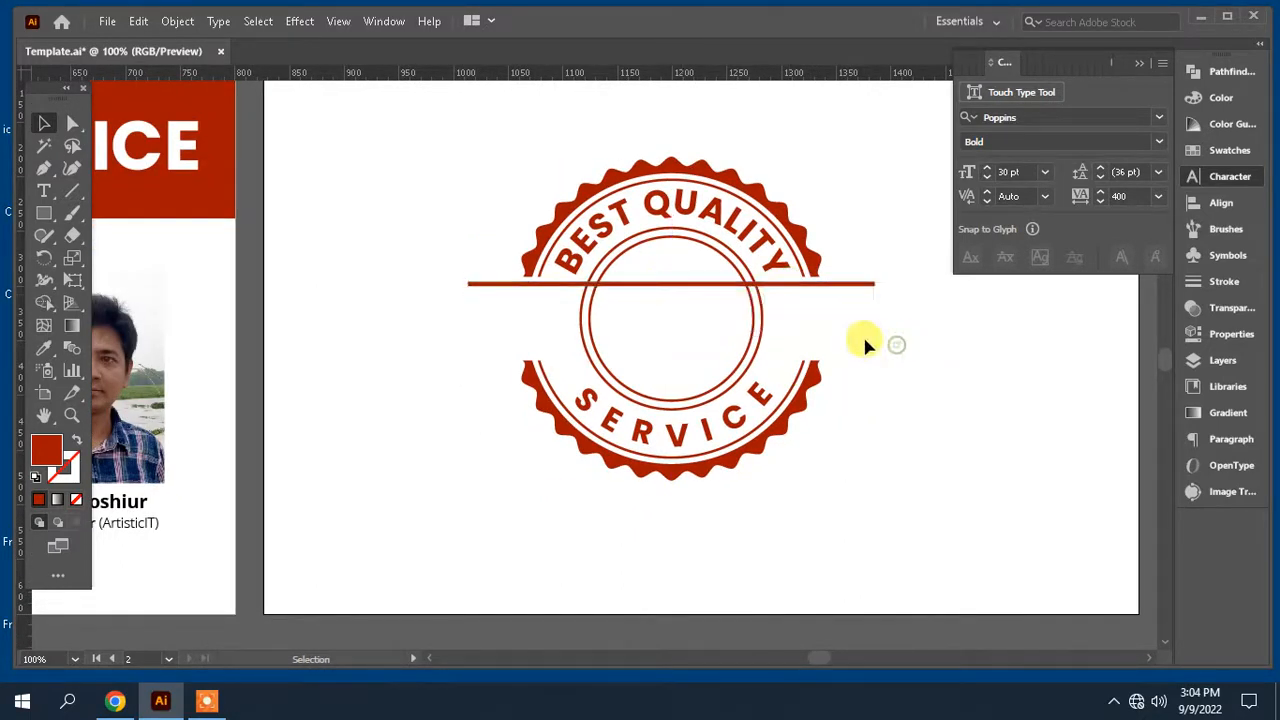
# - Nudge the thin red bar up and slightly right so it sits just under the badge's upper scalloped half
pyautogui.click(834, 285)
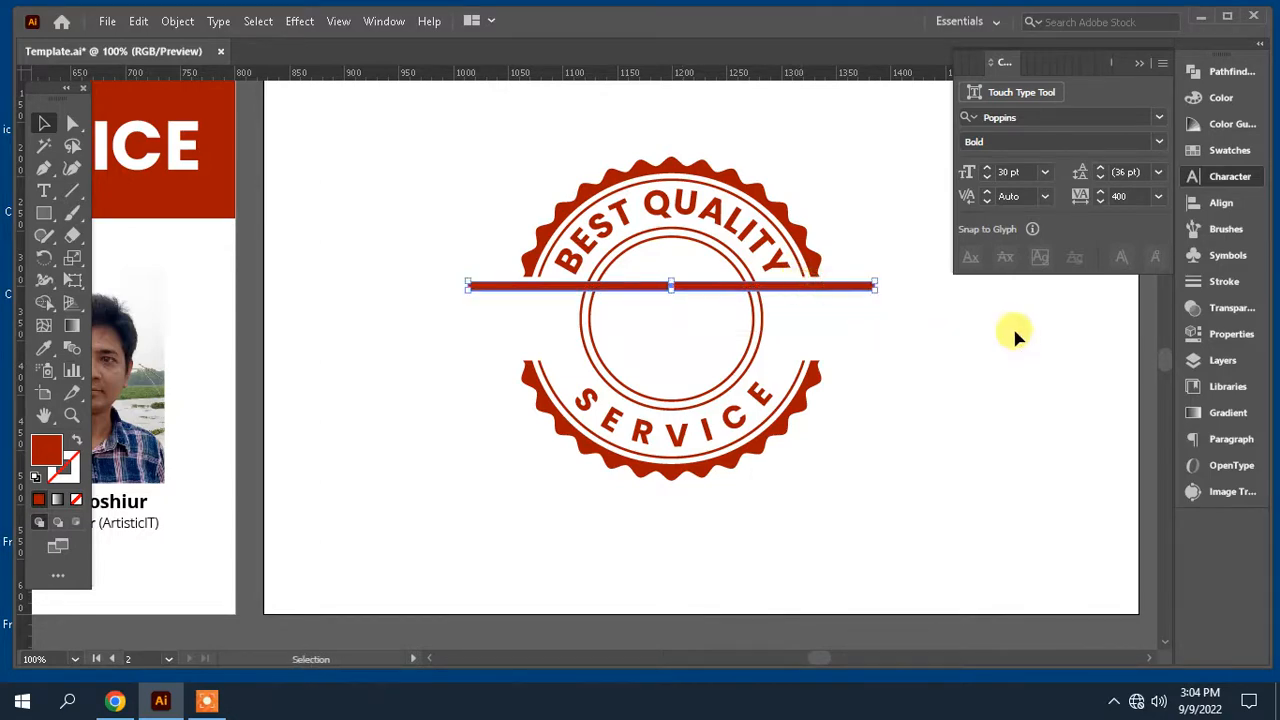
pyautogui.press('Right')
pyautogui.press('Up')
pyautogui.press('Up')
pyautogui.press('Up')
pyautogui.press('Up')
pyautogui.press('Up')
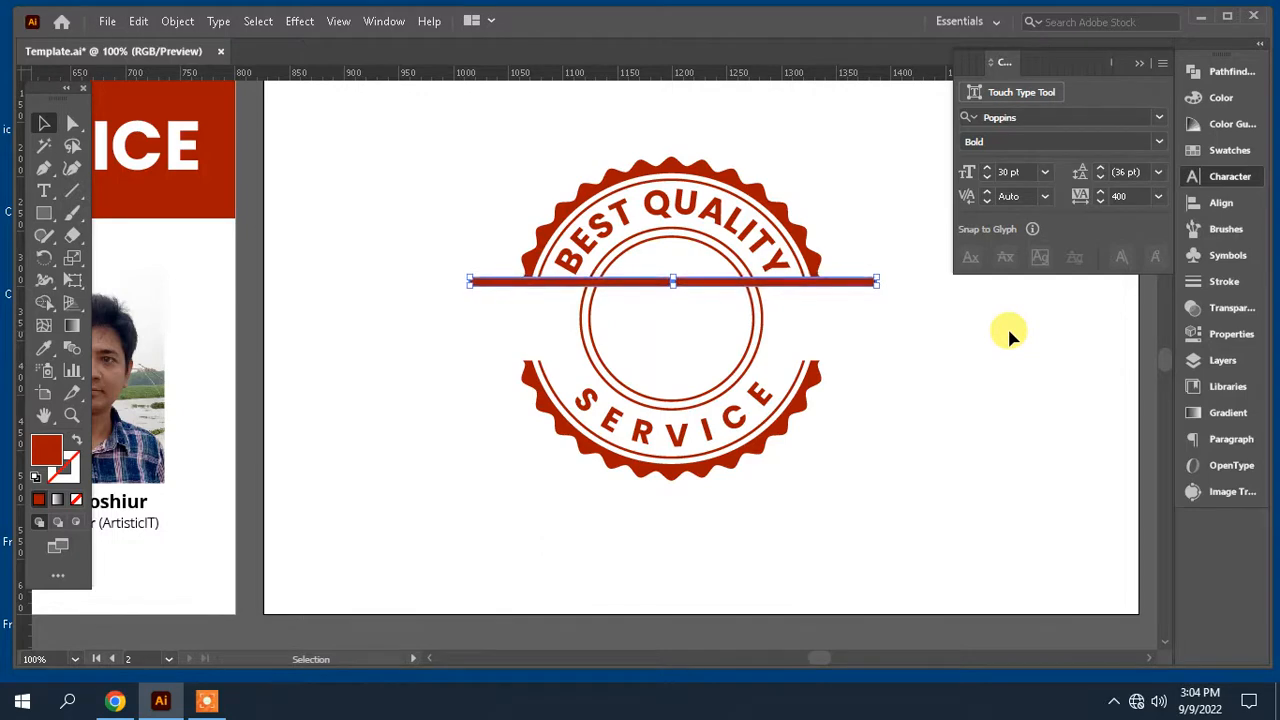
pyautogui.press('Down')
pyautogui.press('Down')
pyautogui.press('Up')
pyautogui.press('Up')
# - Draw a tall red rectangle covering the thin bar's left end, with its right edge at the badge's left side
pyautogui.hotkey('ctrl', '-')
pyautogui.moveTo(623, 357); pyautogui.dragTo(671, 351)
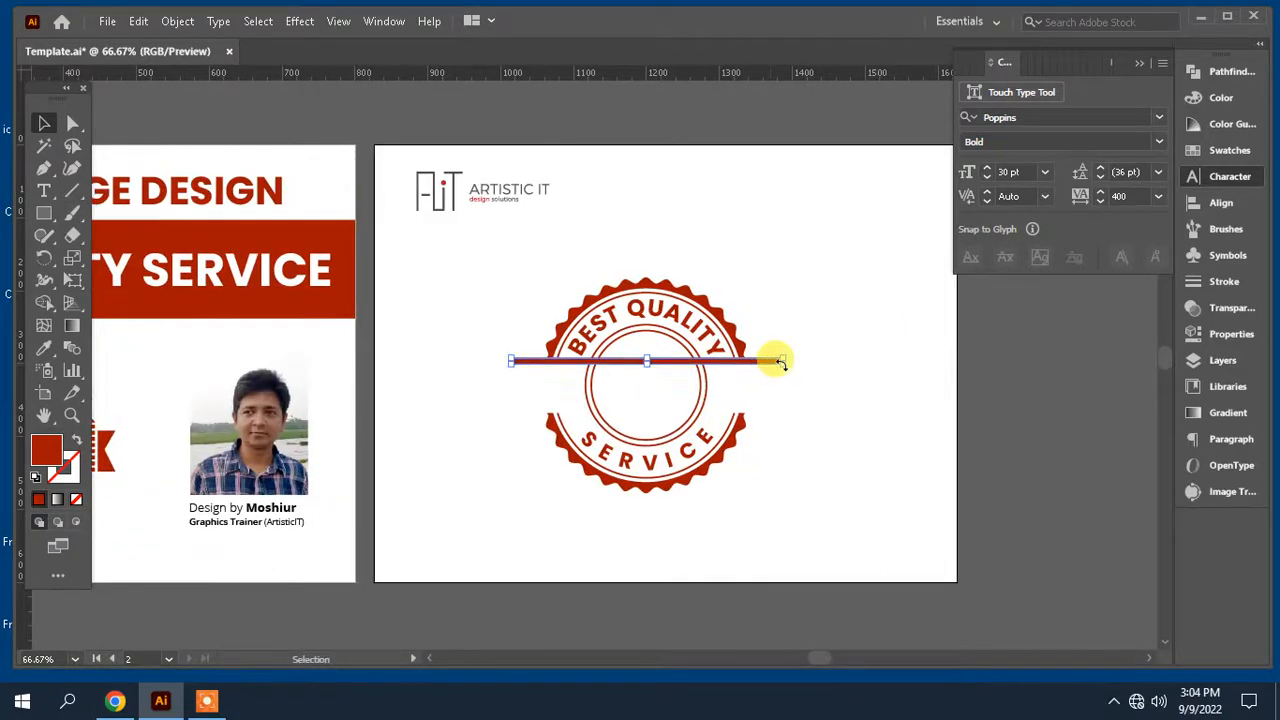
pyautogui.moveTo(608, 401); pyautogui.dragTo(641, 374)
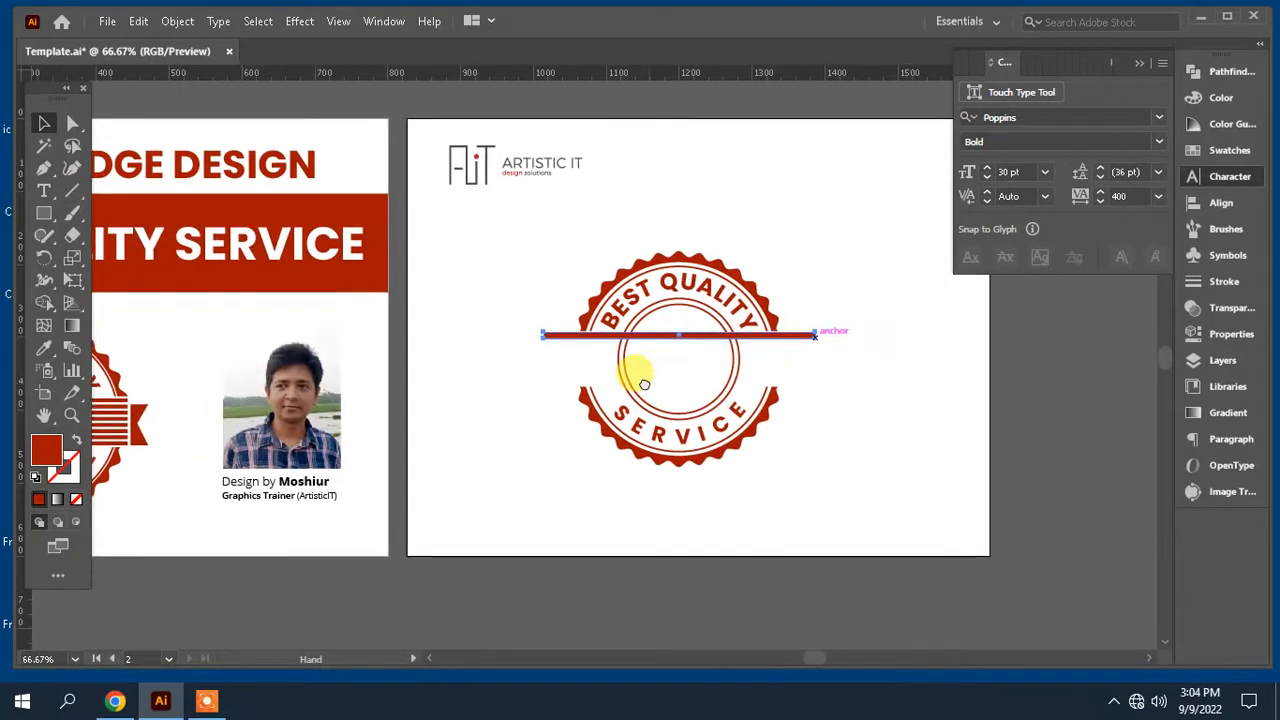
pyautogui.hotkey('ctrl', '+')
pyautogui.hotkey('ctrl', '+')
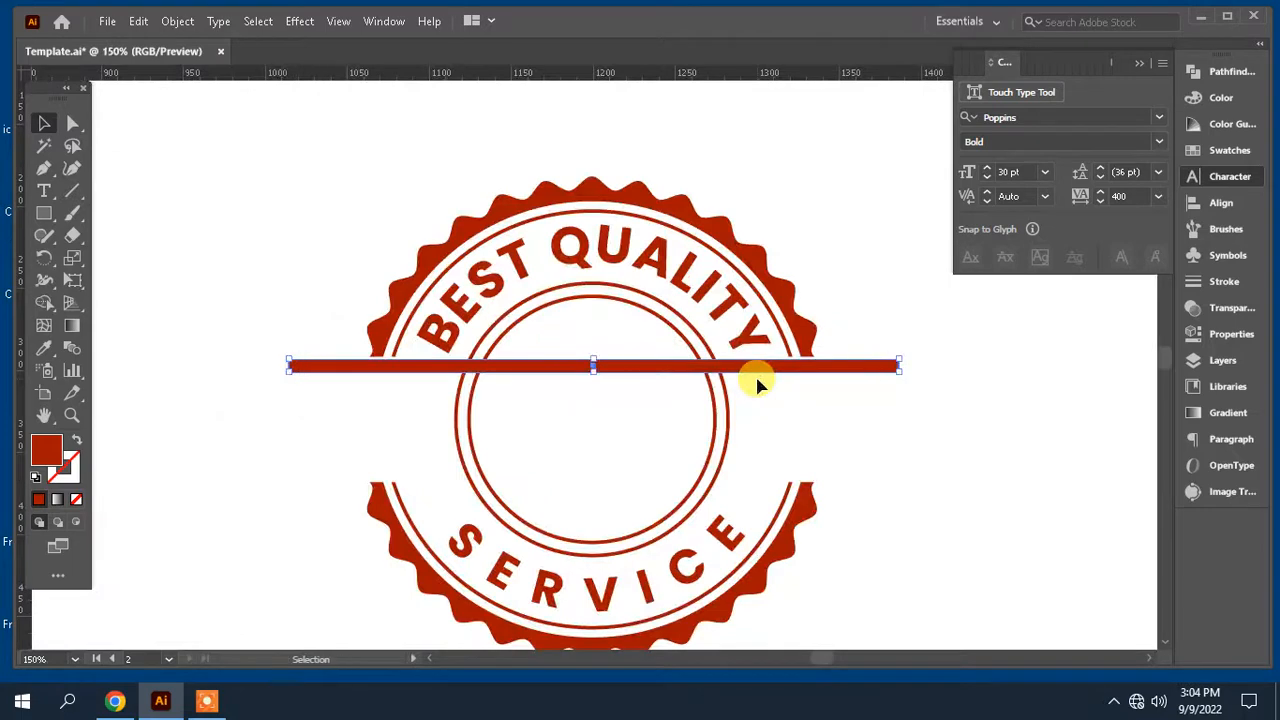
pyautogui.click(44, 213)
pyautogui.moveTo(186, 221); pyautogui.dragTo(370, 556)
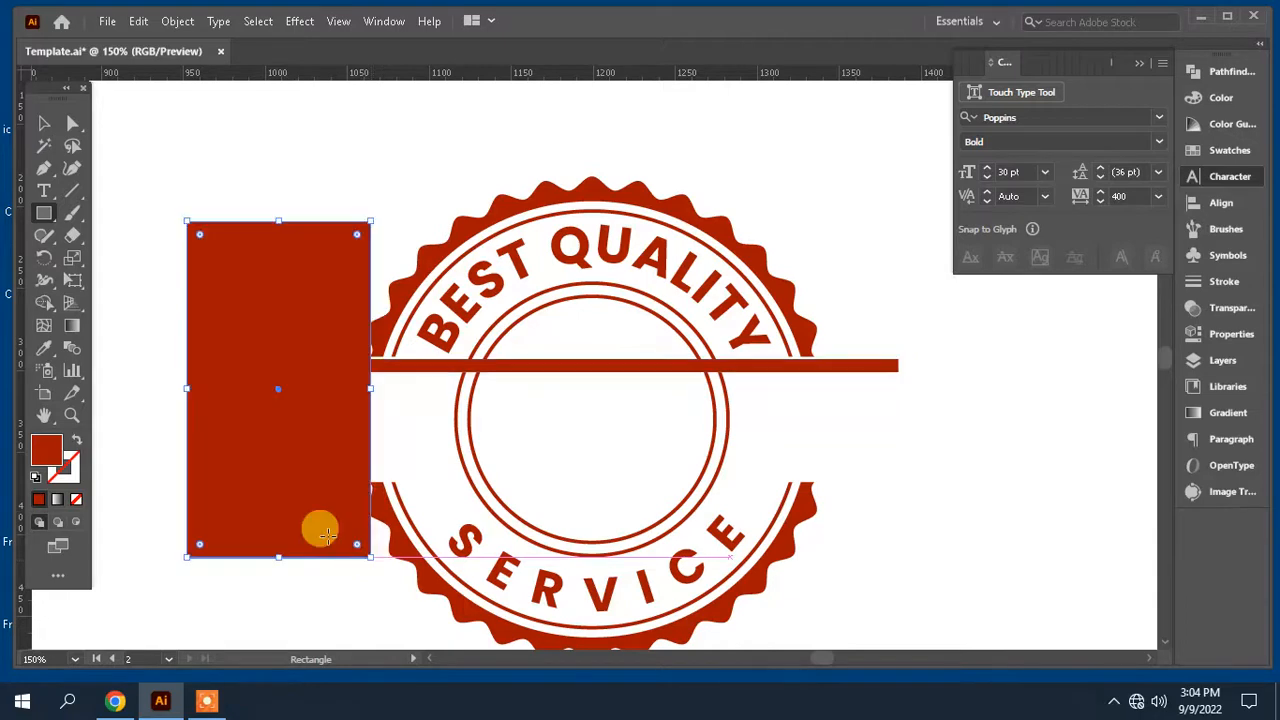
# - Subtract the tall rectangle from the thin bar with Minus Front, trimming the bar flush with the badge's left edge
pyautogui.click(72, 127)
pyautogui.keyDown('shift'); pyautogui.click(463, 368); pyautogui.keyUp('shift')
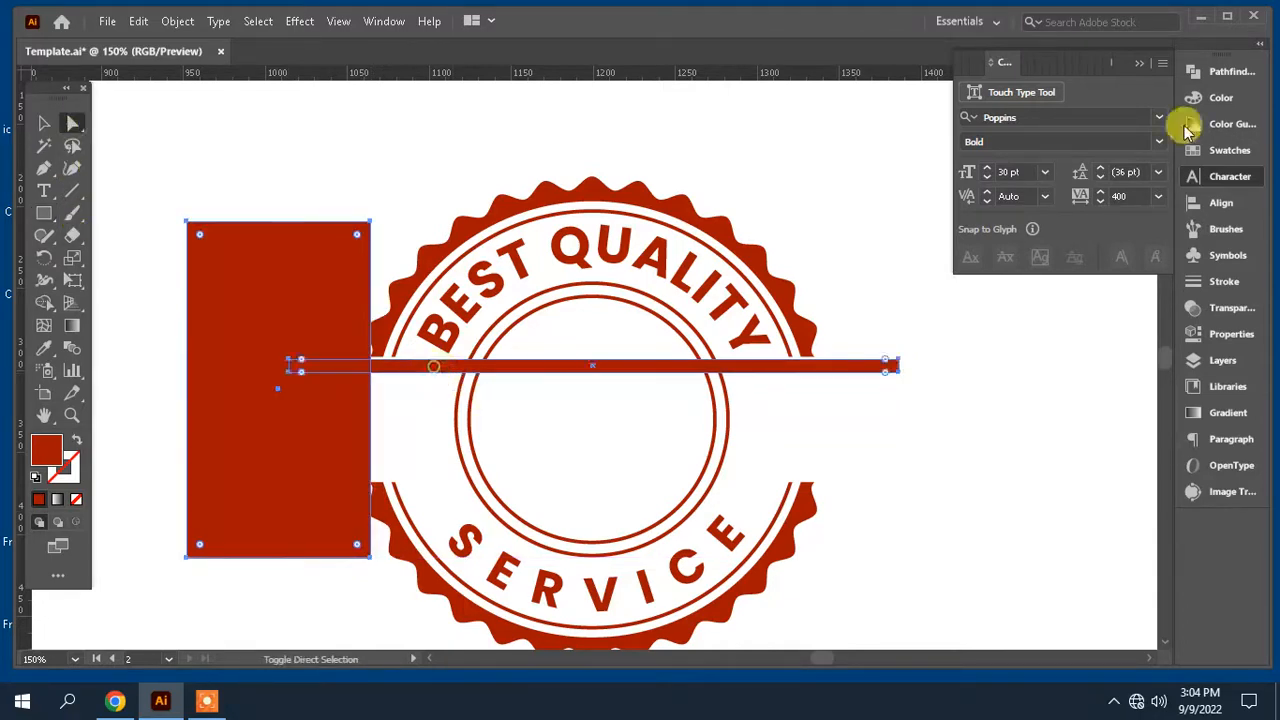
pyautogui.click(1214, 71)
pyautogui.click(1009, 114)
pyautogui.click(963, 387)
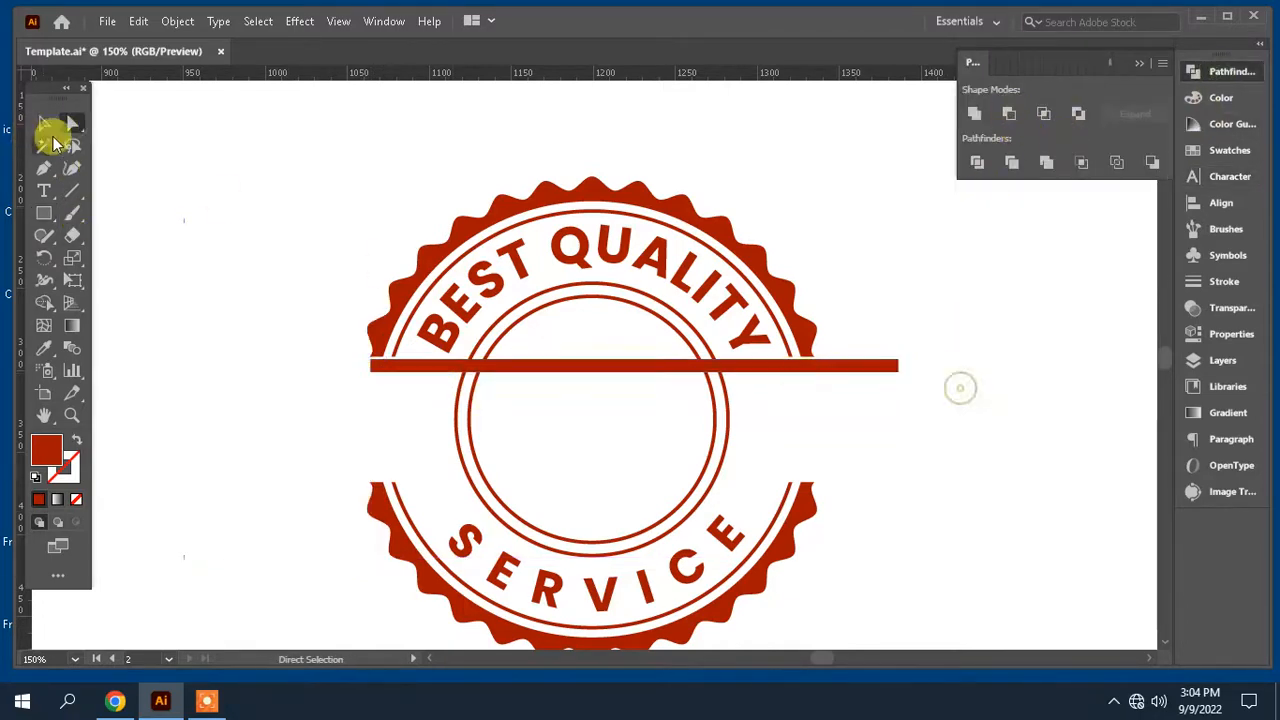
# - Shorten the thin red bar from its right end so it spans only from the badge's left edge into the inner circles
pyautogui.click(41, 123)
pyautogui.click(826, 358)
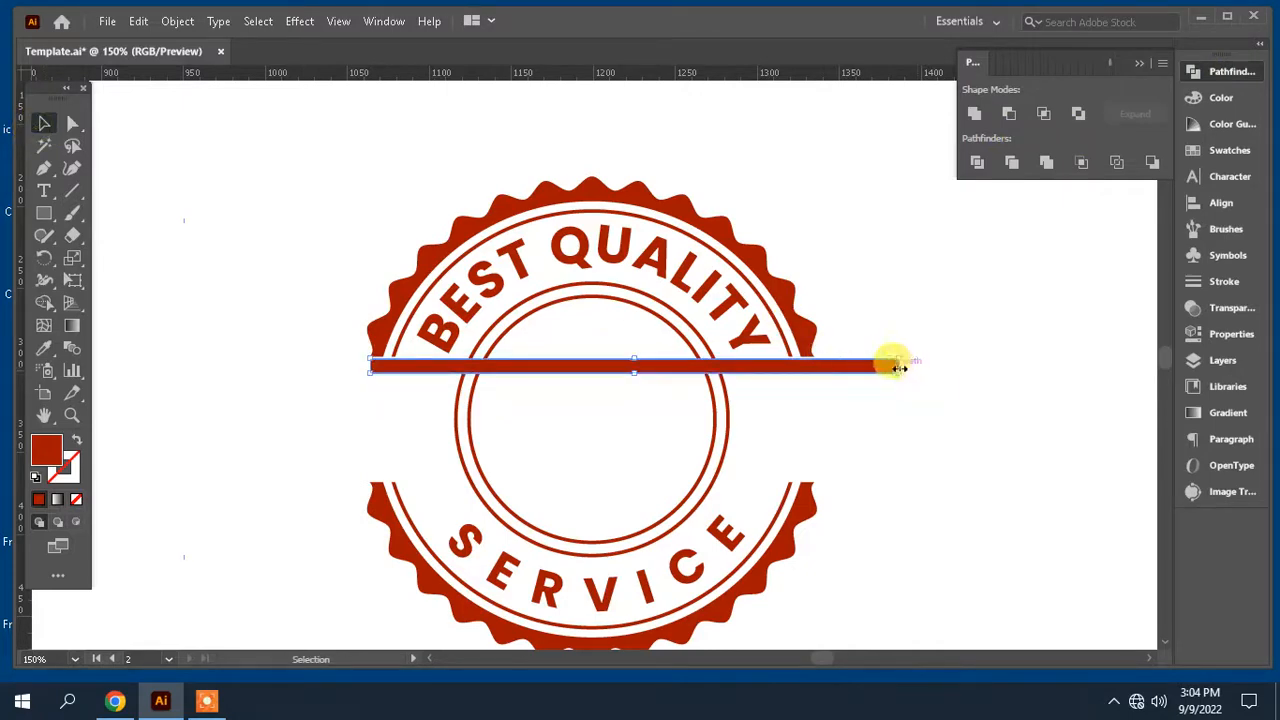
pyautogui.moveTo(900, 366); pyautogui.dragTo(523, 366)
pyautogui.hscroll(-3, 495, 390)
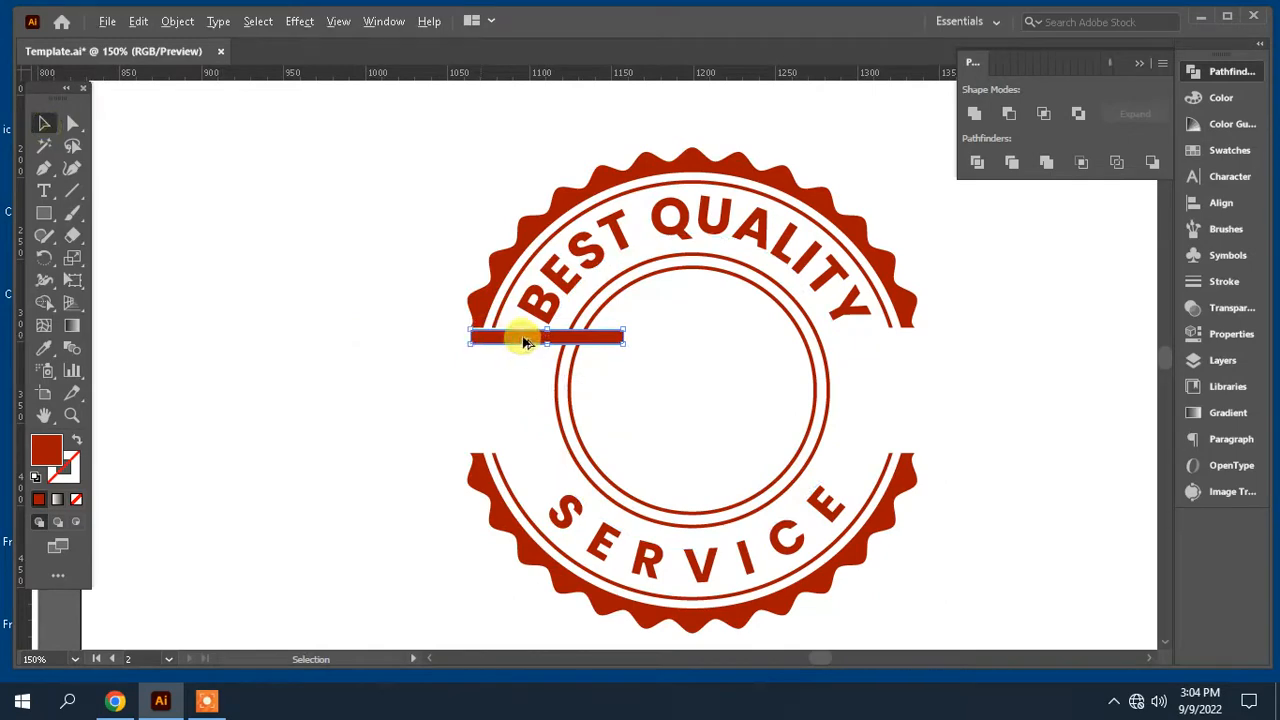
# - Duplicate the thin red bar straight down at even intervals to build a stack of six stripes in the badge's left gap
pyautogui.moveTo(522, 342); pyautogui.dragTo(519, 358)
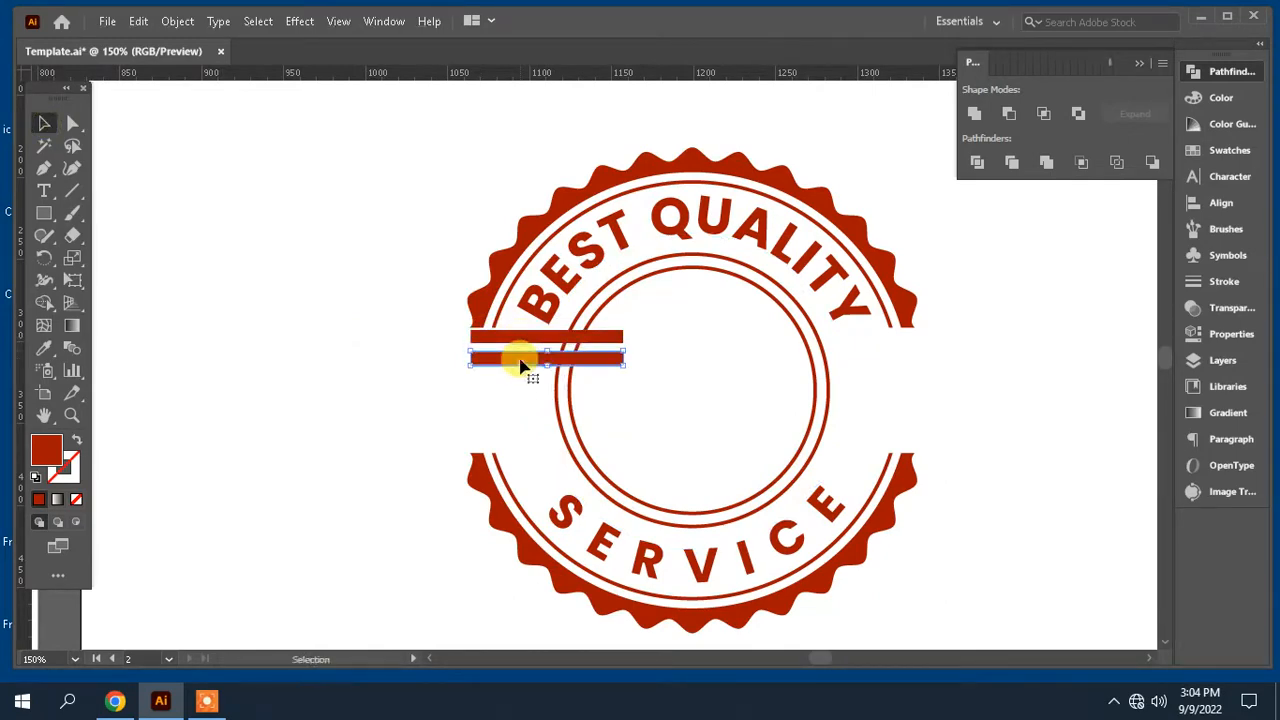
pyautogui.hotkey('ctrl', 'd')
pyautogui.hotkey('ctrl', 'd')
pyautogui.hotkey('ctrl', 'd')
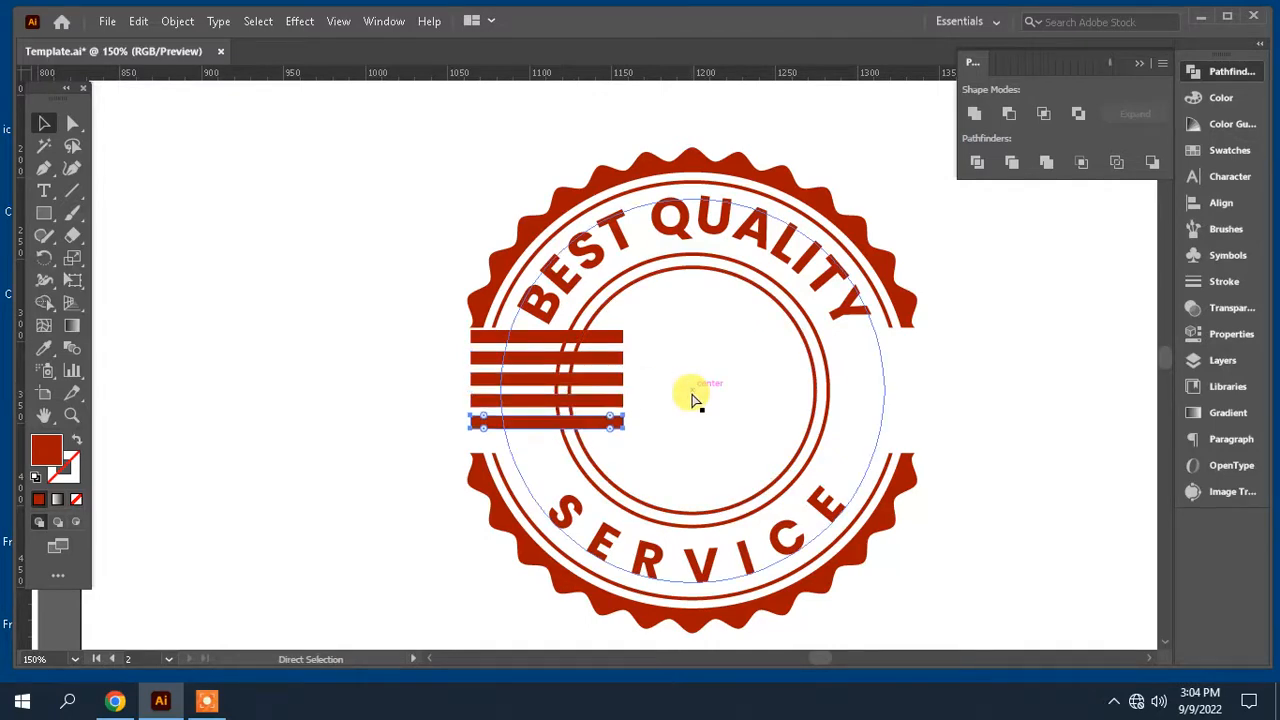
pyautogui.hotkey('ctrl', 'd')
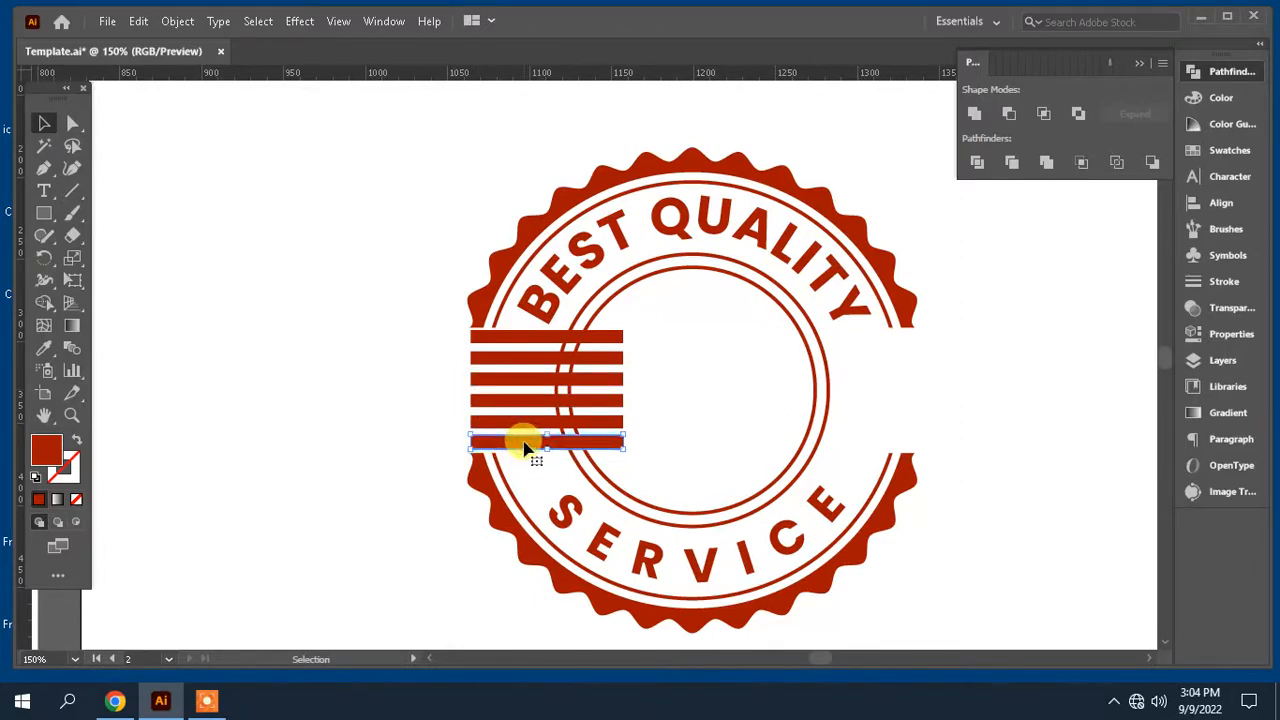
# - Even out the vertical spacing of the six stripes and nudge the stack slightly up and left within the gap
pyautogui.moveTo(524, 447); pyautogui.dragTo(486, 440)
pyautogui.press('Down')
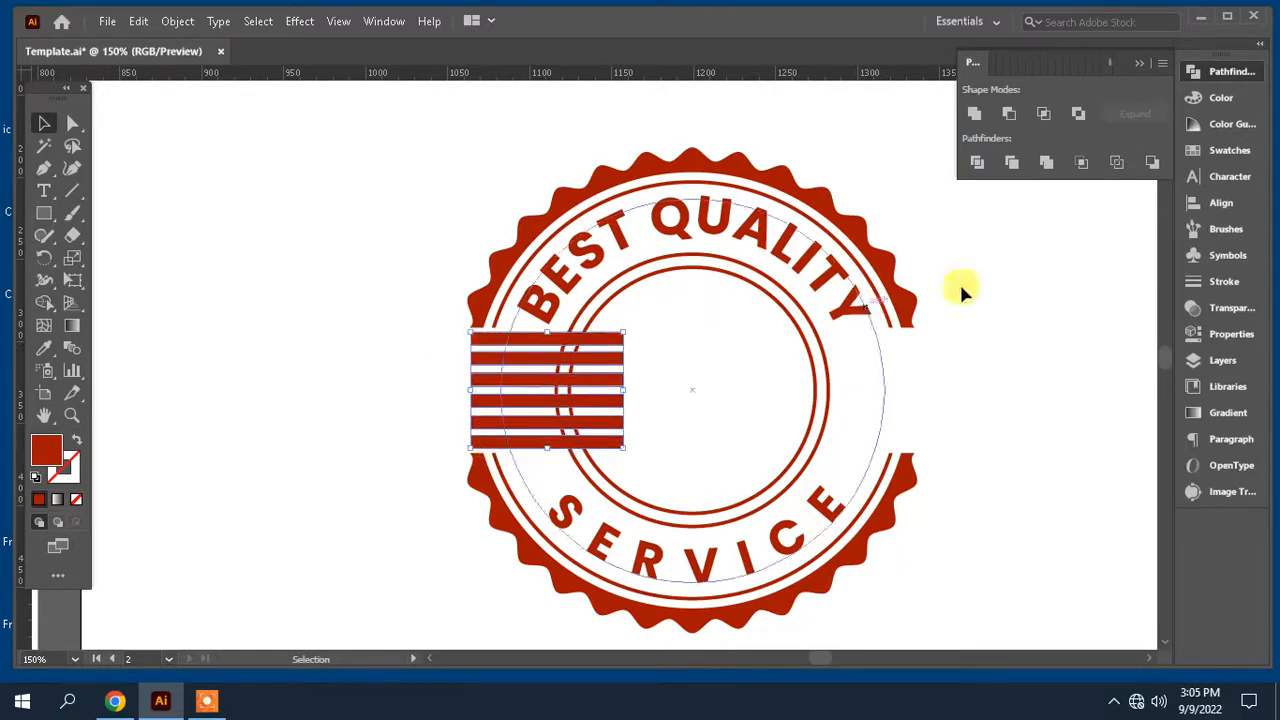
pyautogui.click(1218, 205)
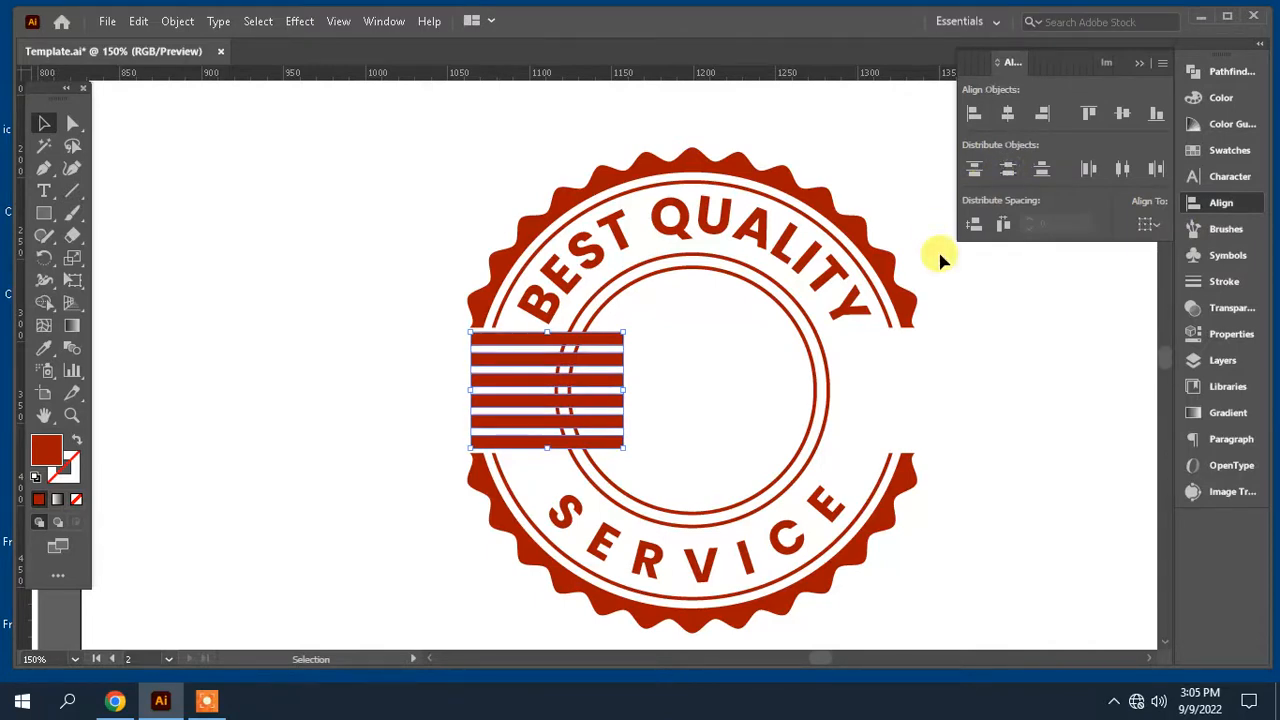
pyautogui.press('Up')
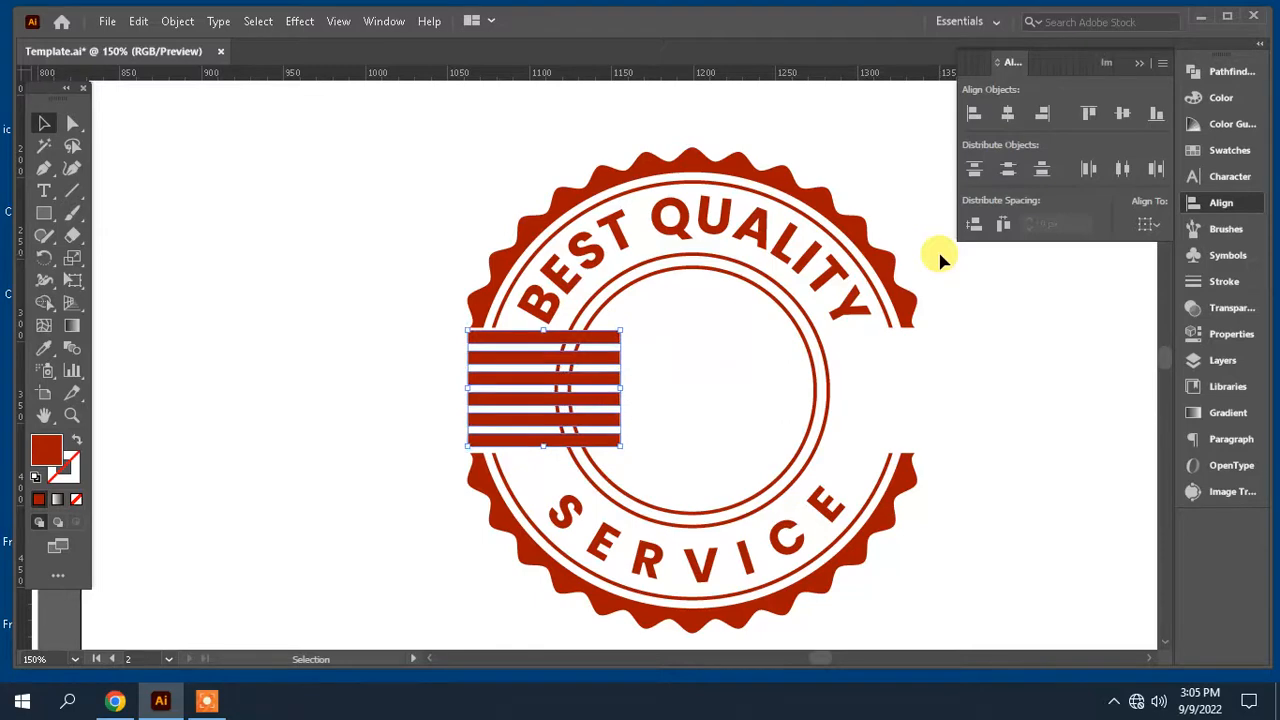
# - Draw a narrow upright red rectangle just left of the stripes, spanning from the second stripe's top to the last stripe's bottom
pyautogui.hotkey('ctrl', '-')
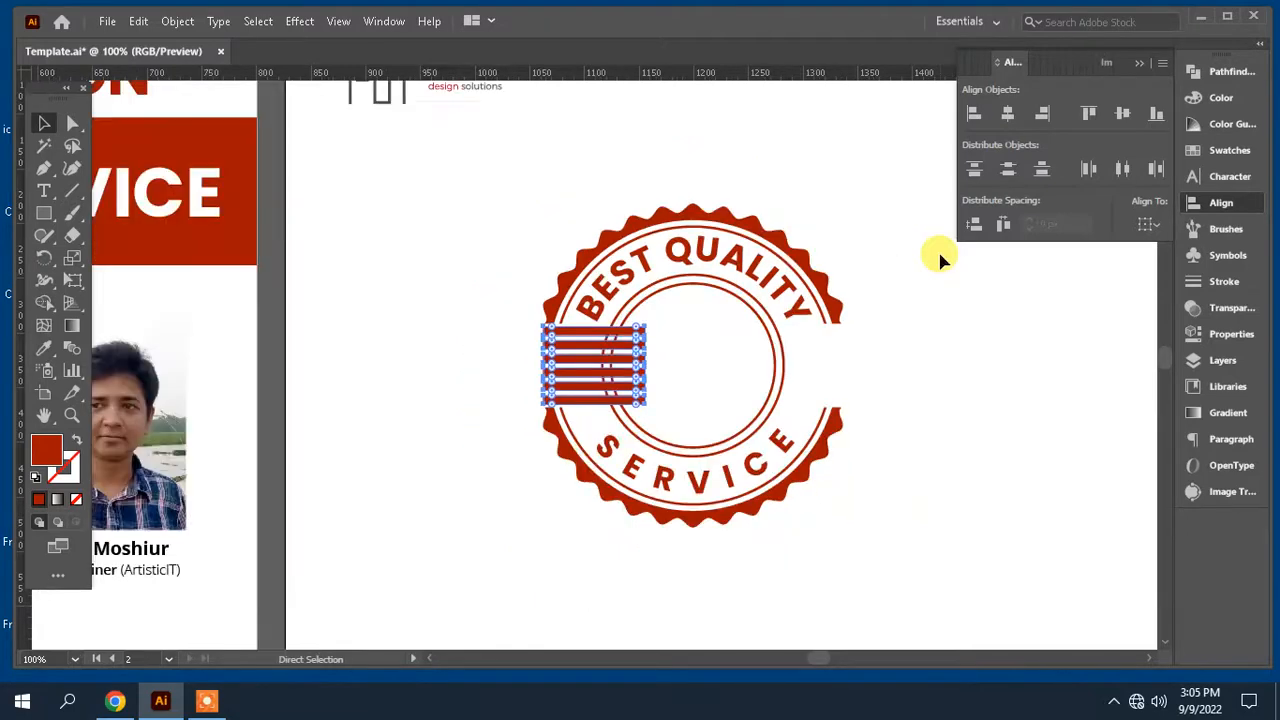
pyautogui.moveTo(675, 371); pyautogui.dragTo(974, 371)
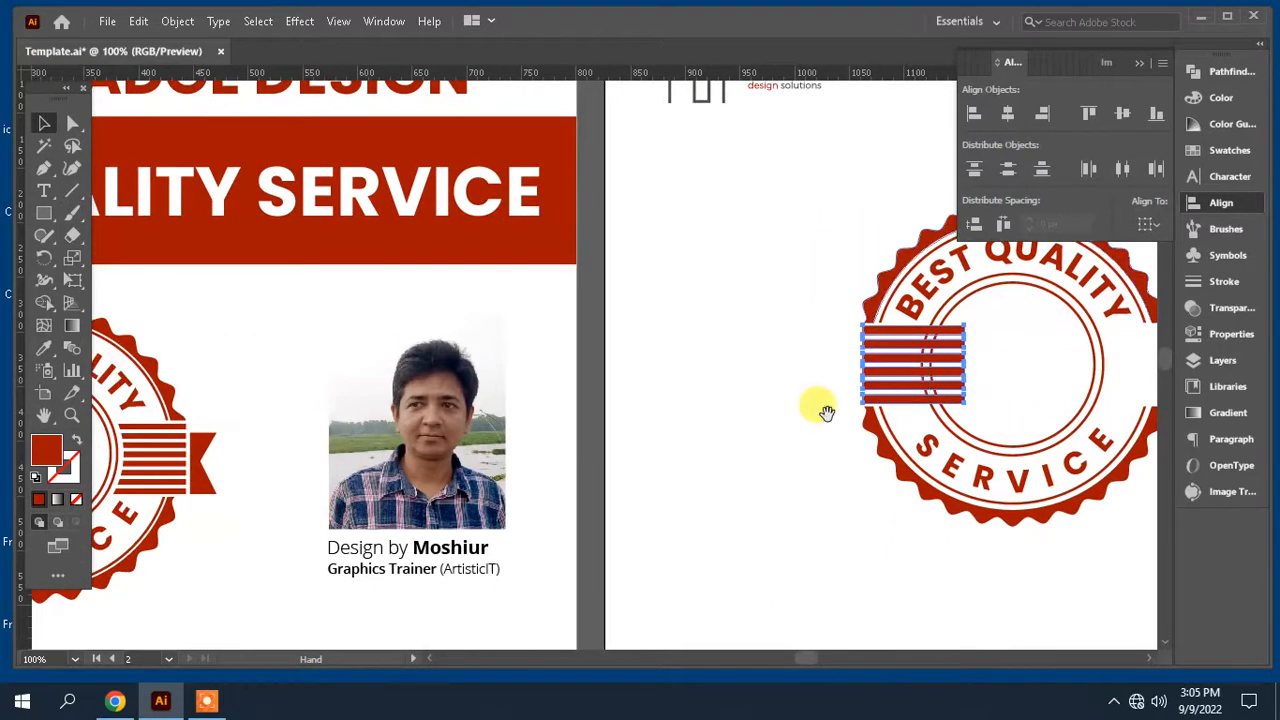
pyautogui.moveTo(858, 410); pyautogui.dragTo(565, 402)
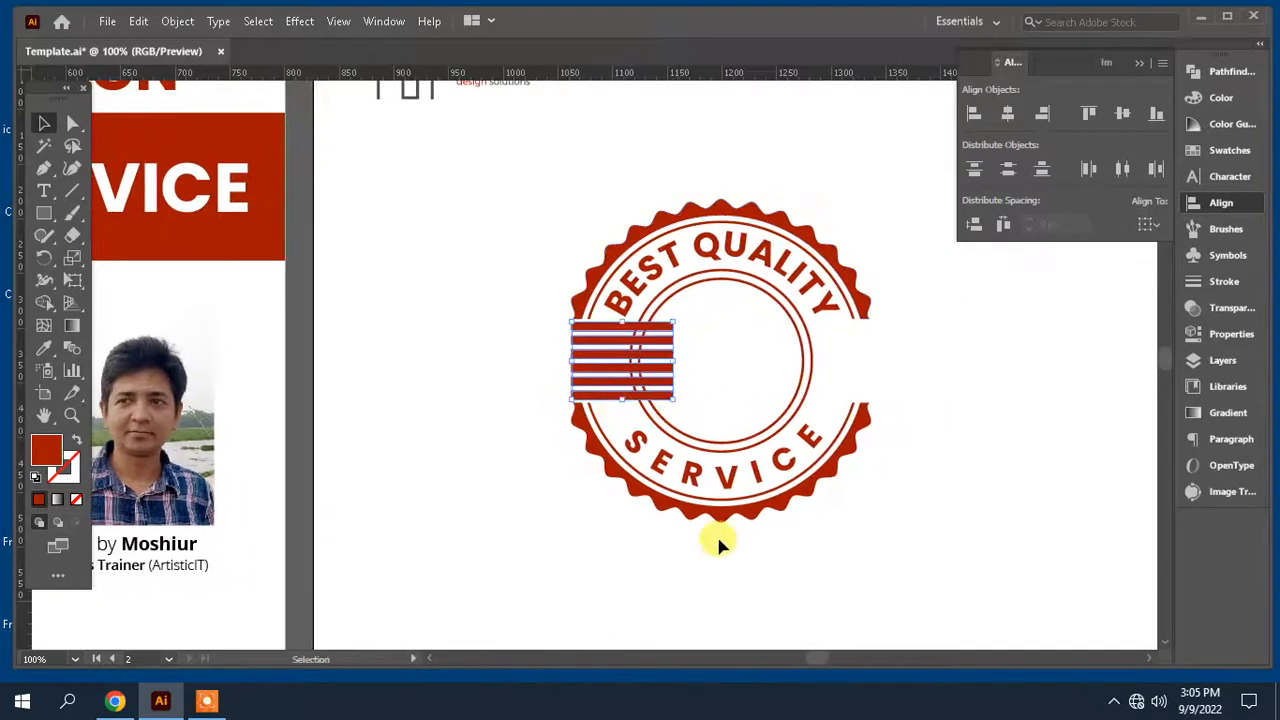
pyautogui.hotkey('ctrl', '+')
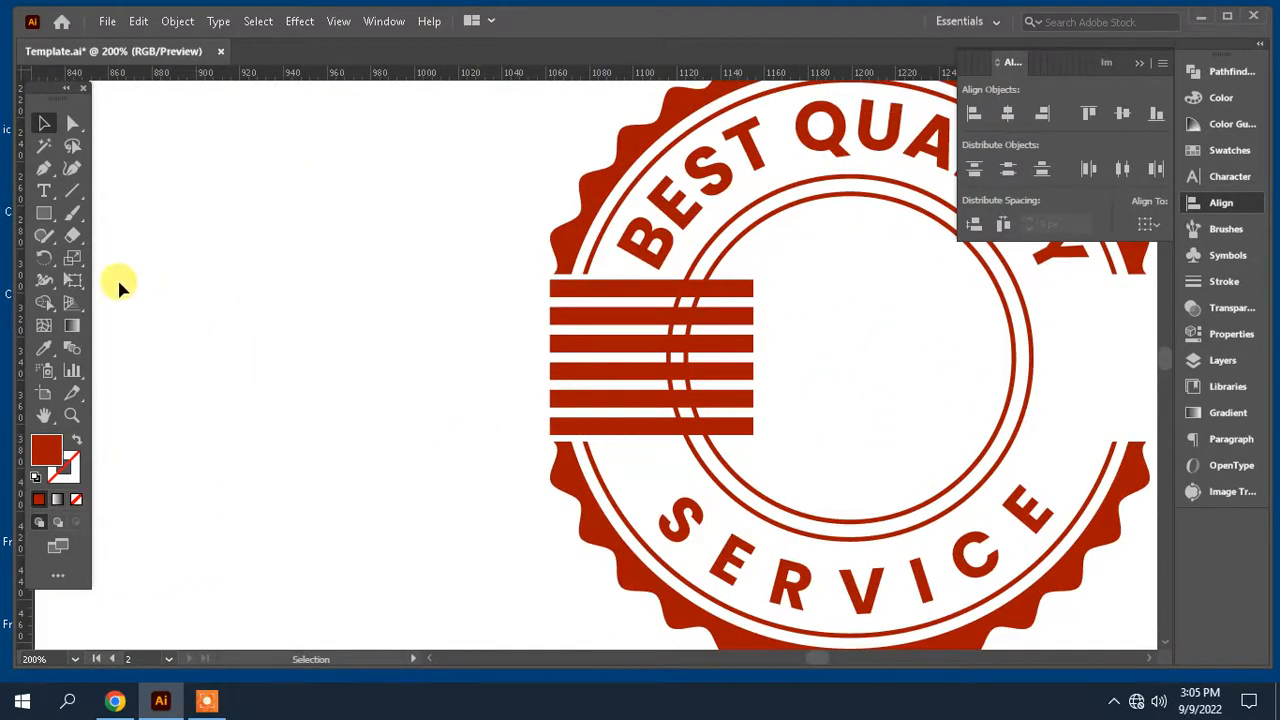
pyautogui.click(43, 213)
pyautogui.moveTo(492, 309); pyautogui.dragTo(540, 434)
pyautogui.click(44, 122)
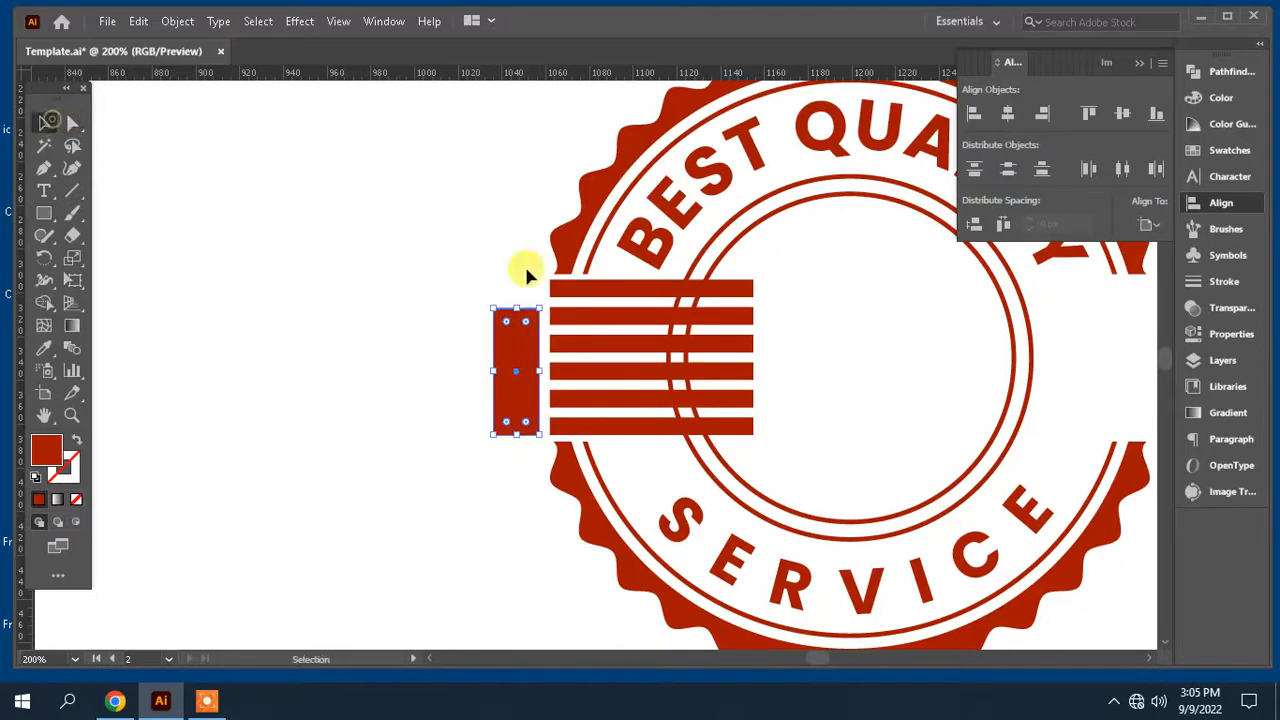
pyautogui.moveTo(519, 308); pyautogui.dragTo(520, 313)
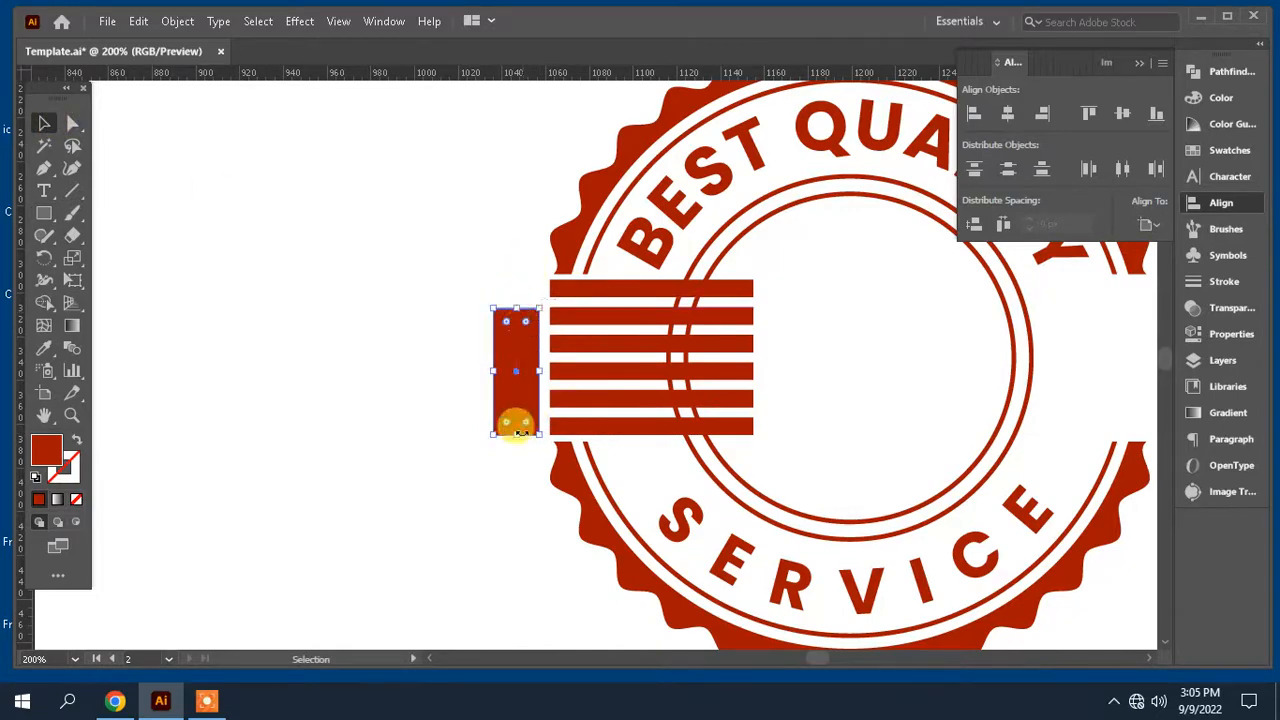
pyautogui.moveTo(520, 436); pyautogui.dragTo(508, 431)
# - Add an anchor point midway on the rectangle's left edge and shift it right to form a V-shaped ribbon notch
pyautogui.moveTo(51, 171); pyautogui.dragTo(123, 171)
pyautogui.click(493, 370)
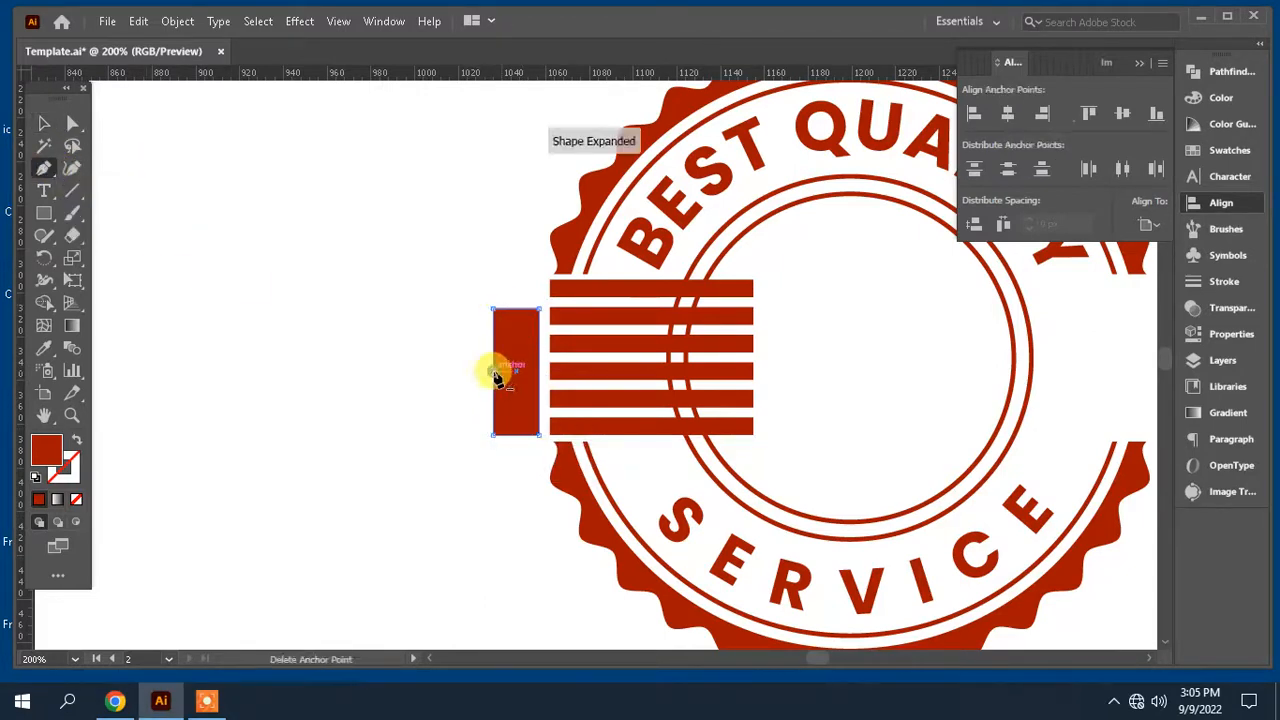
pyautogui.press('a')
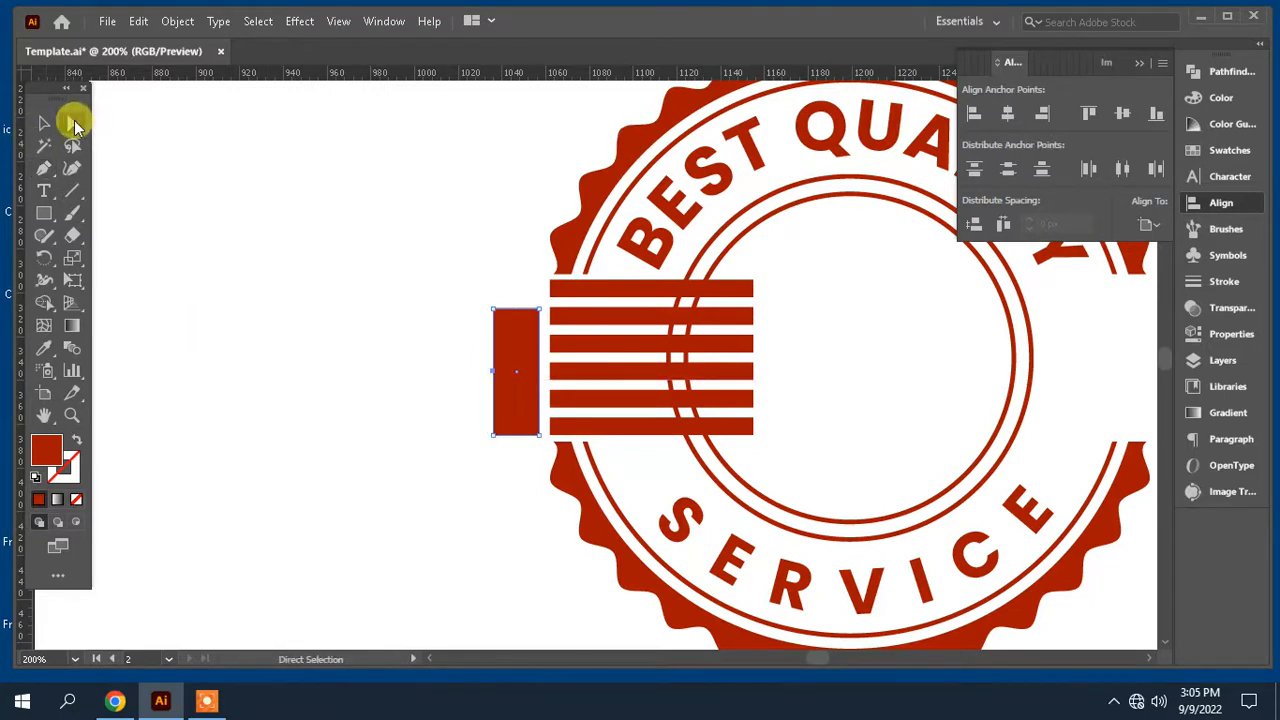
pyautogui.hotkey('shift', 'Right')
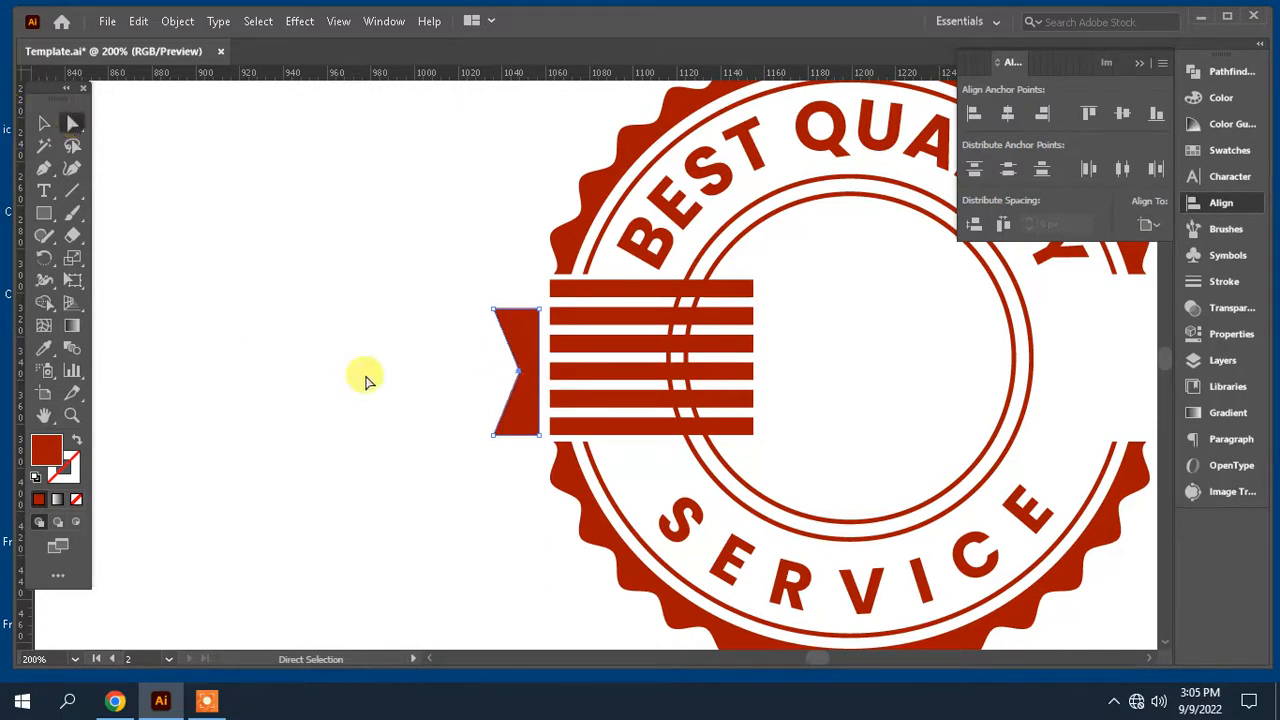
pyautogui.click(366, 377)
# - Group the notched ribbon tail with the six stripes
pyautogui.moveTo(435, 403); pyautogui.dragTo(310, 385)
pyautogui.click(44, 122)
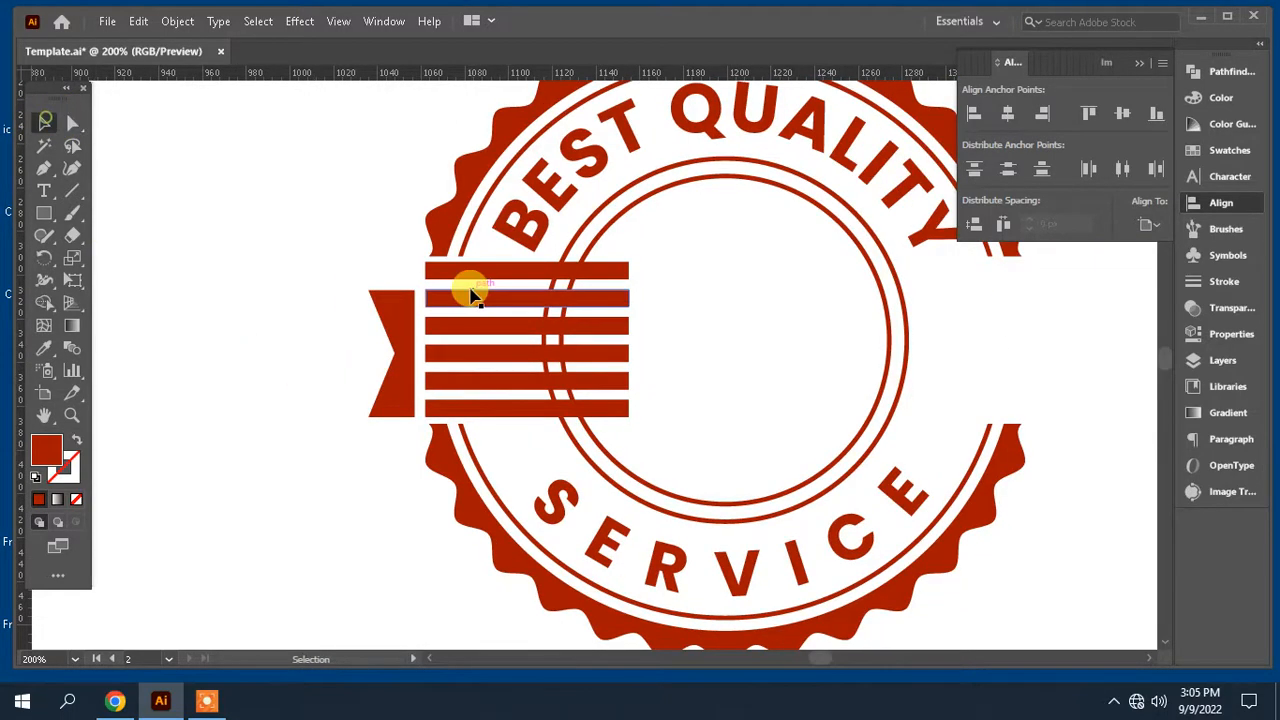
pyautogui.moveTo(343, 271); pyautogui.dragTo(450, 418)
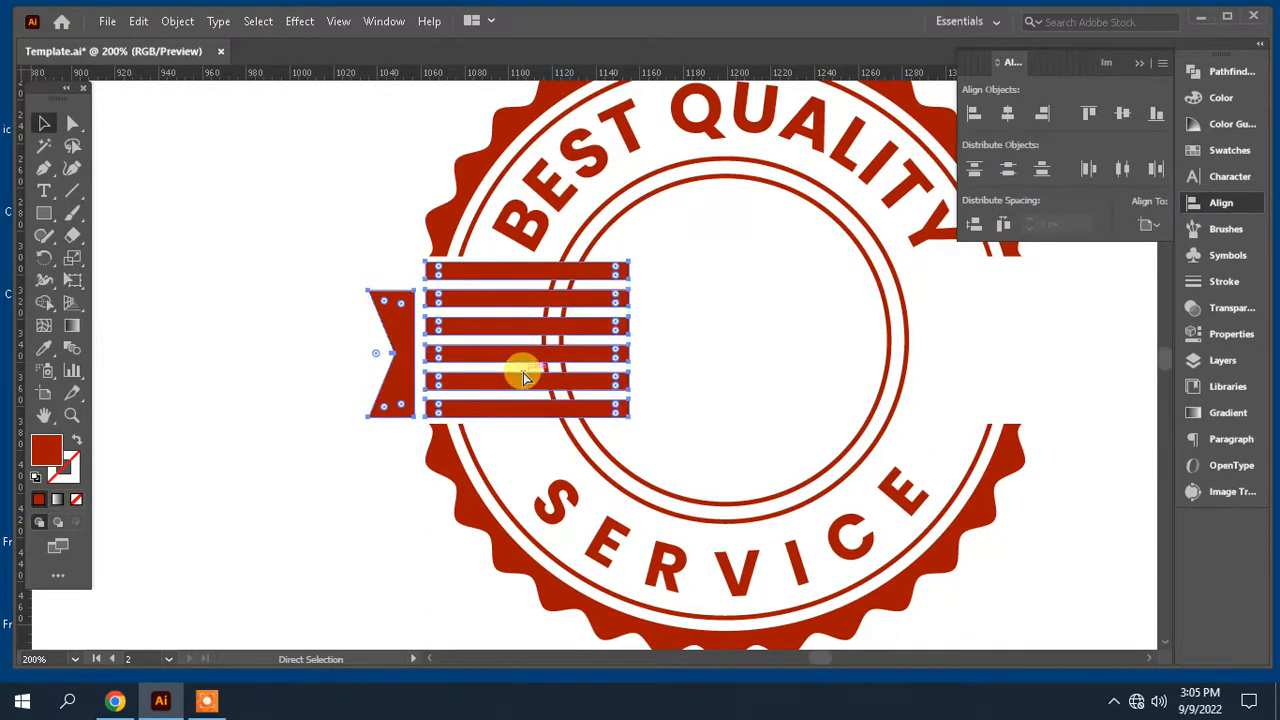
pyautogui.hotkey('ctrl', 'g')
# - Reflect a copy of the striped ribbon group in place across the vertical axis
pyautogui.click(177, 21)
pyautogui.moveTo(250, 38)
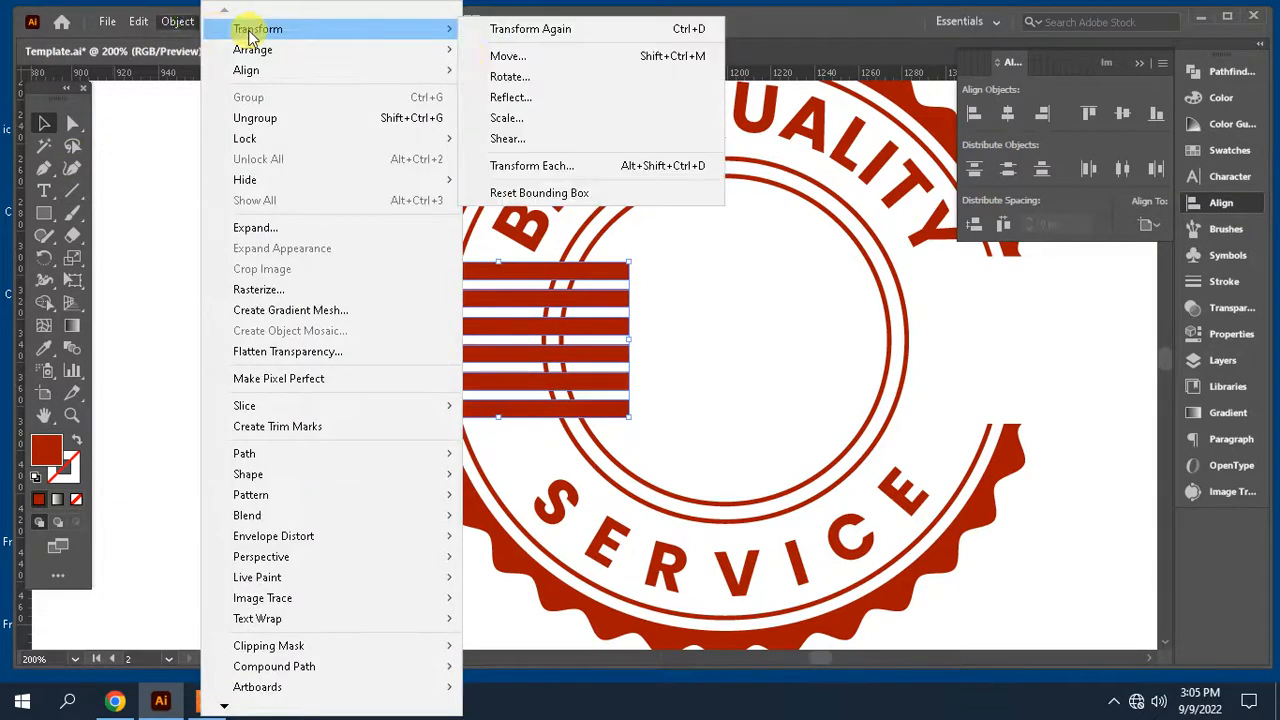
pyautogui.click(568, 98)
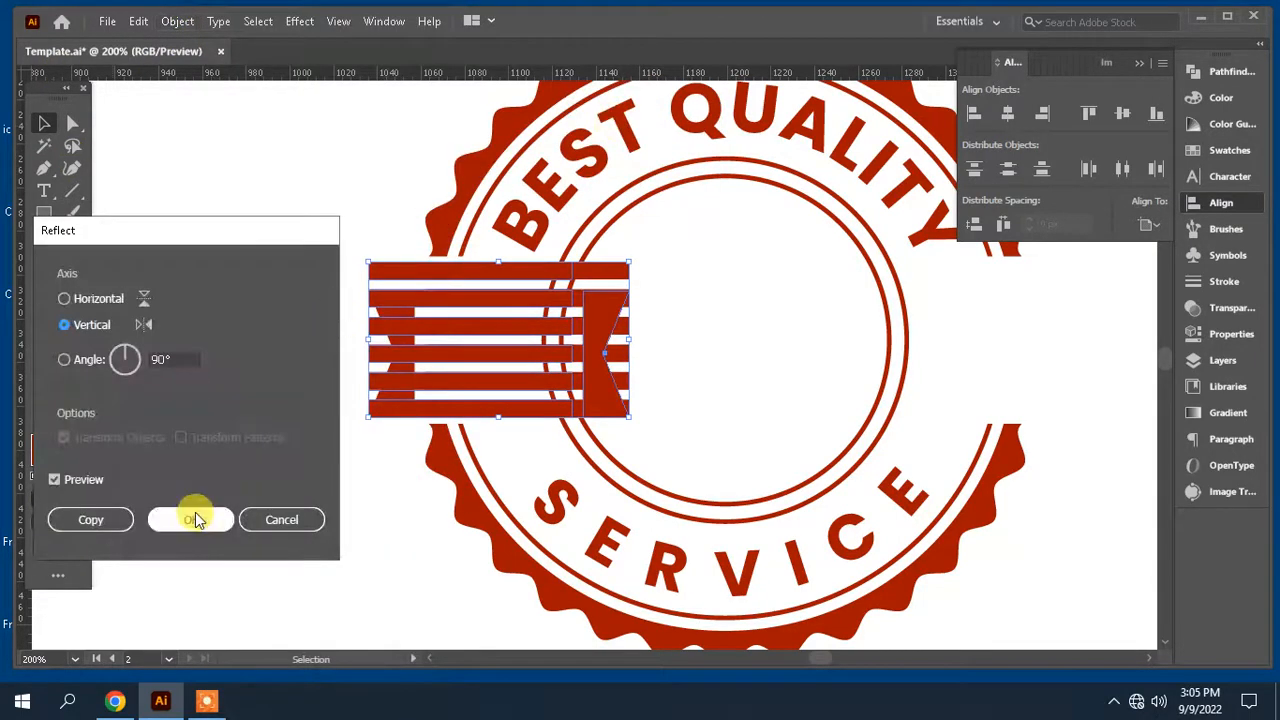
pyautogui.click(193, 519)
# - Move the mirrored ribbon horizontally to the right until its stripes end flush with the badge's right edge
pyautogui.hotkey('shift', 'Right')
pyautogui.hotkey('shift', 'Right')
pyautogui.hotkey('shift', 'Right')
pyautogui.hotkey('shift', 'Right')
pyautogui.hotkey('shift', 'Right')
pyautogui.hotkey('shift', 'Right')
pyautogui.hotkey('shift', 'Right')
pyautogui.hotkey('shift', 'Right')
pyautogui.hotkey('shift', 'Right')
pyautogui.hotkey('shift', 'Right')
pyautogui.hotkey('shift', 'Right')
pyautogui.hotkey('shift', 'Right')
pyautogui.hotkey('shift', 'Right')
pyautogui.hotkey('shift', 'Right')
pyautogui.hotkey('shift', 'Right')
pyautogui.hotkey('shift', 'Right')
pyautogui.hotkey('shift', 'Right')
pyautogui.hotkey('shift', 'Right')
pyautogui.hotkey('shift', 'Right')
pyautogui.hotkey('shift', 'Right')
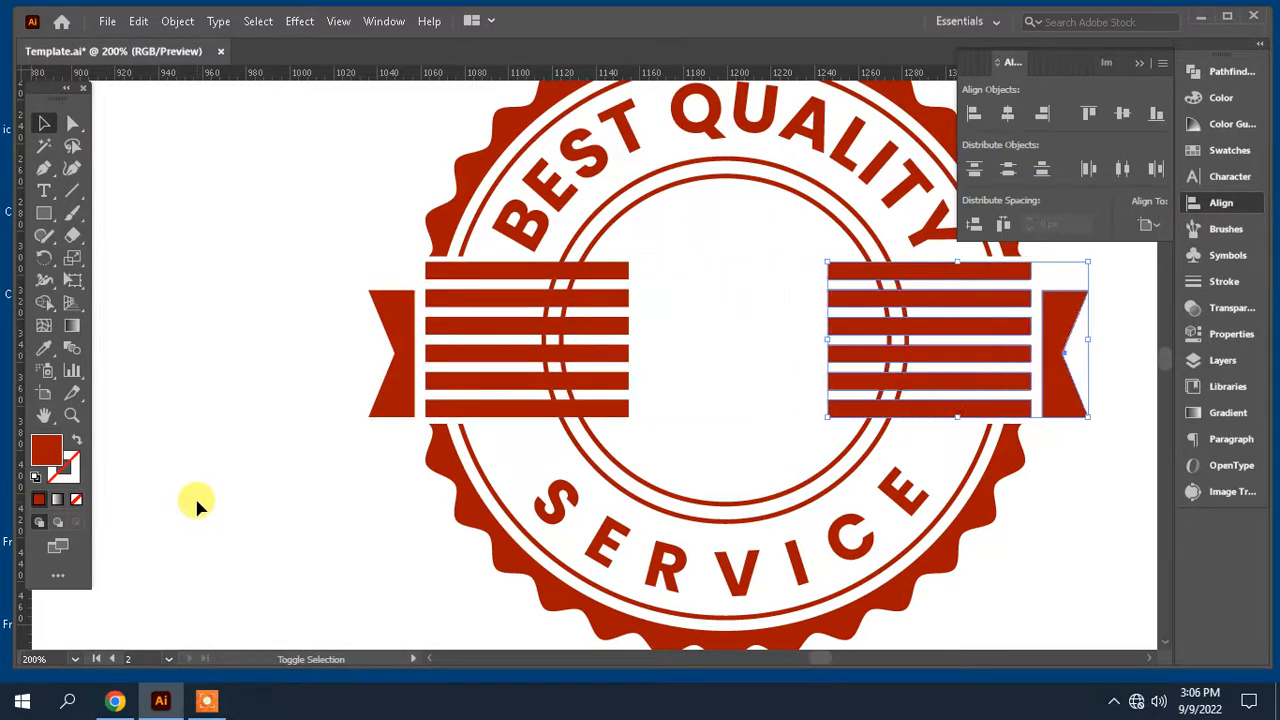
pyautogui.press('Left')
pyautogui.press('Left')
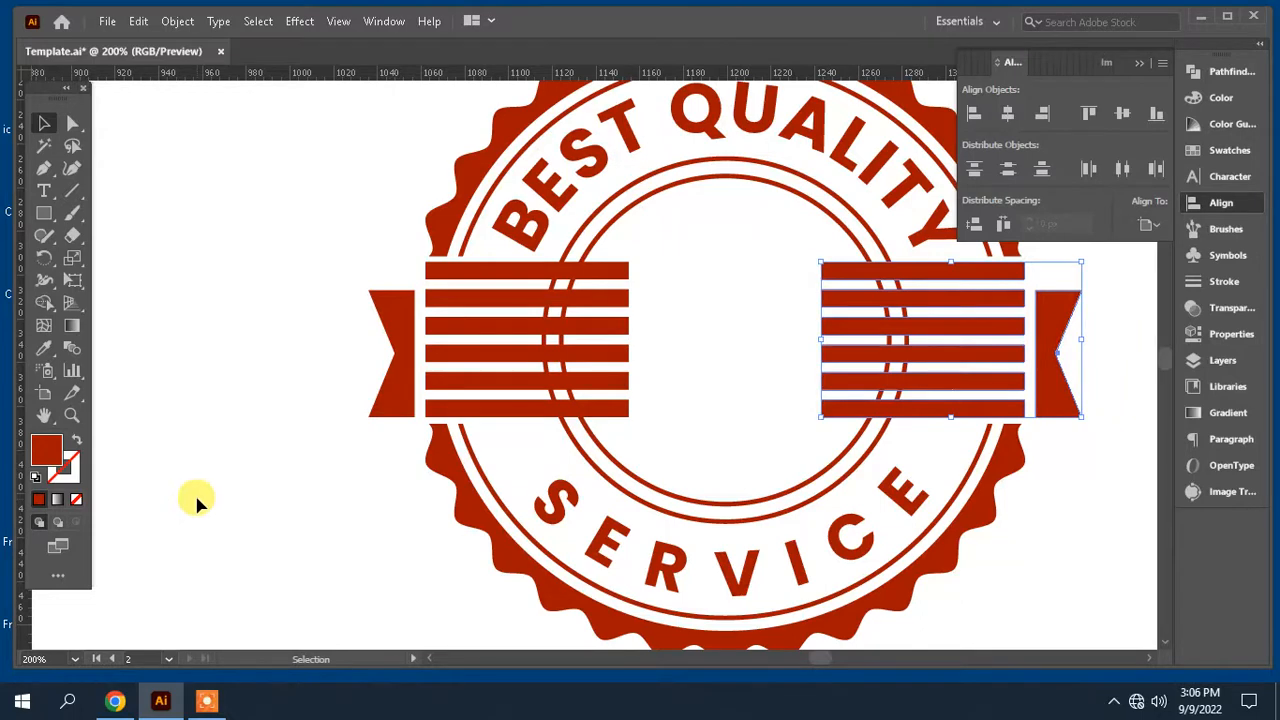
pyautogui.press('Left')
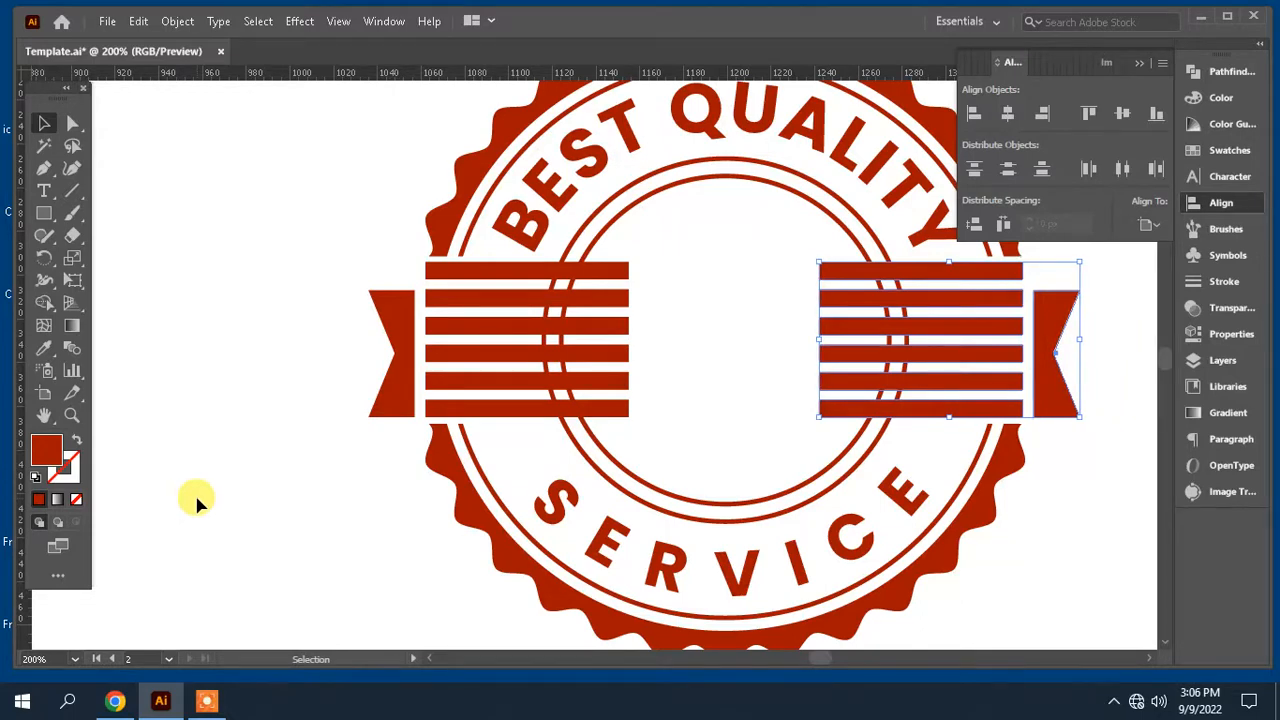
pyautogui.press('space')
pyautogui.moveTo(192, 495); pyautogui.dragTo(31, 511)
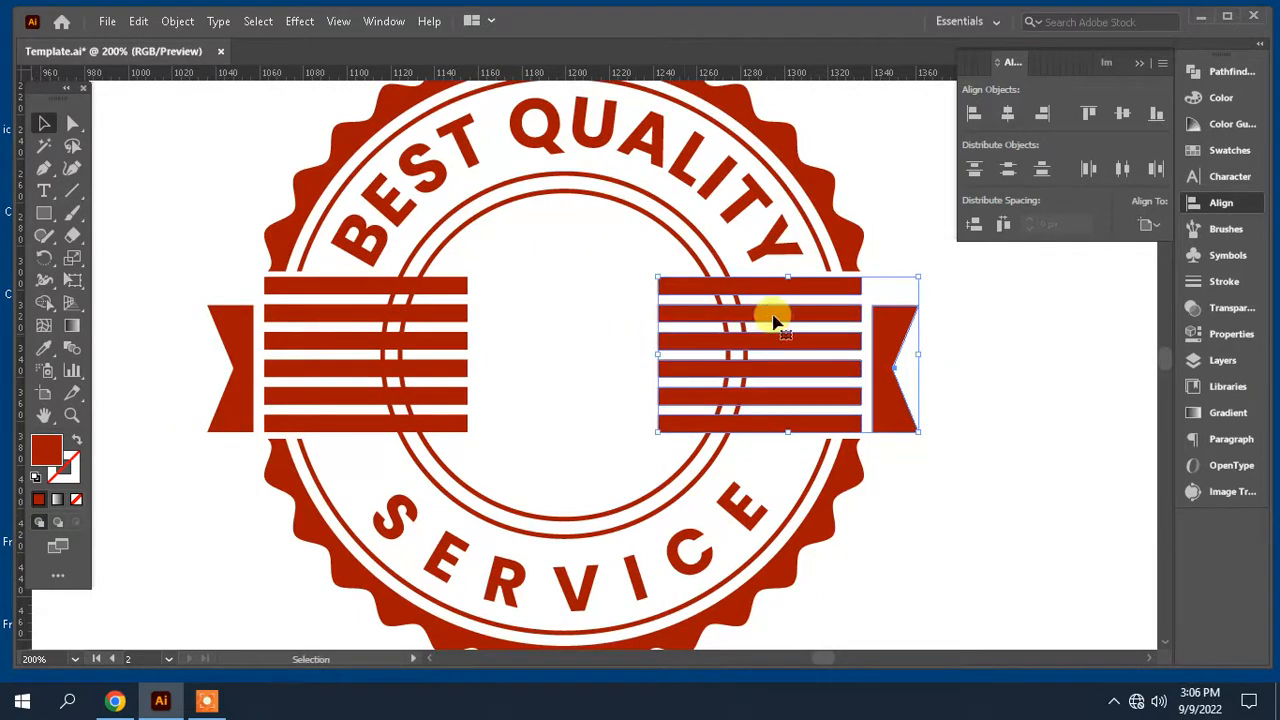
pyautogui.click(996, 408)
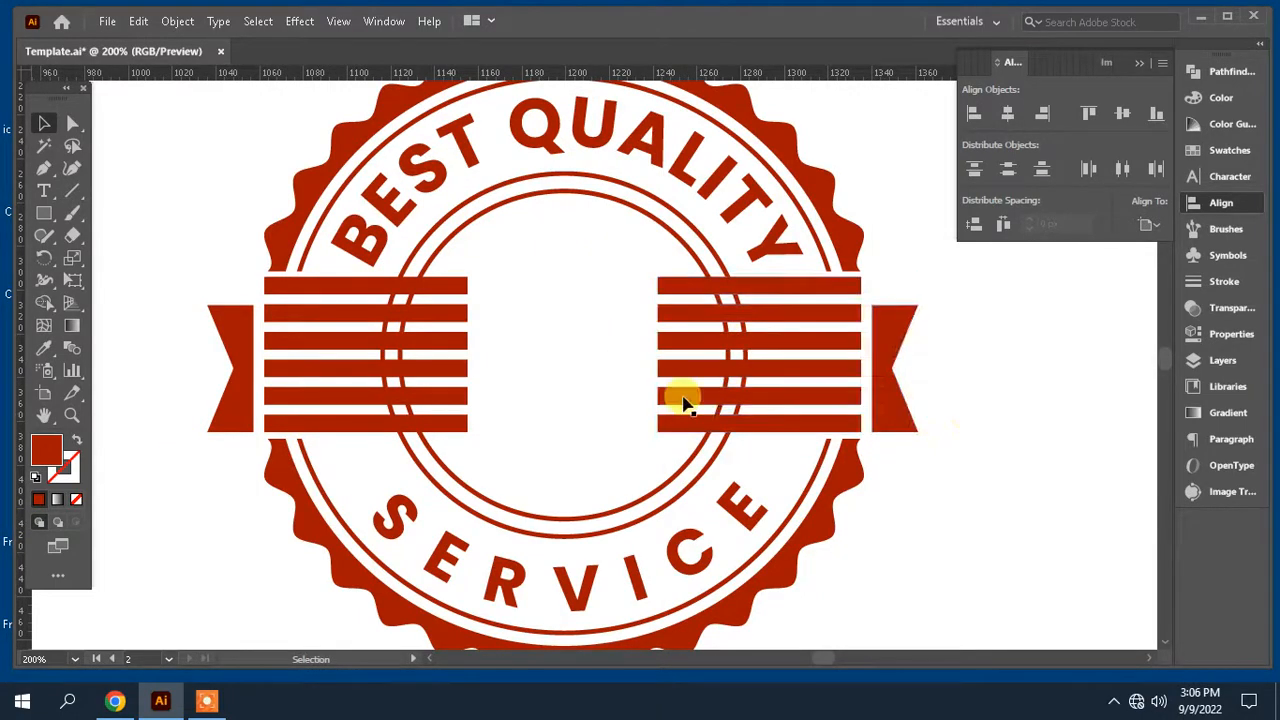
# - Make the left striped ribbon group a compound path
pyautogui.click(282, 320)
pyautogui.click(175, 21)
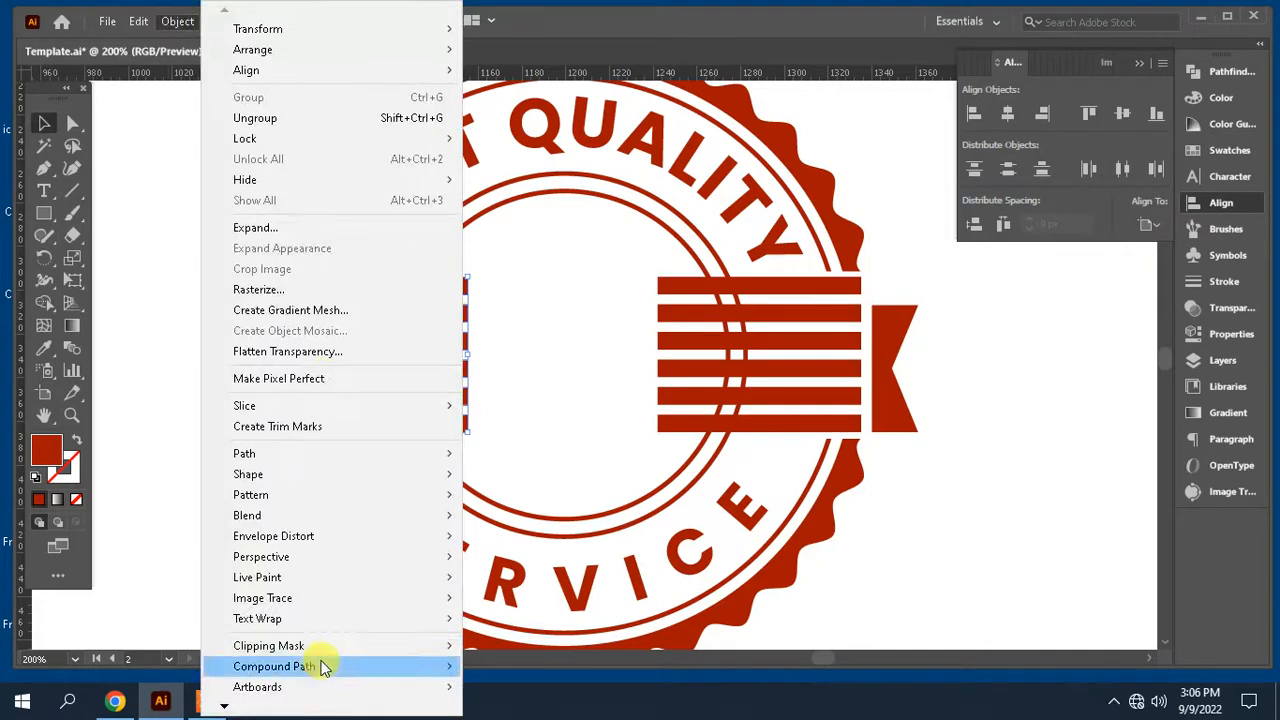
pyautogui.moveTo(323, 666)
pyautogui.click(491, 667)
pyautogui.click(1034, 495)
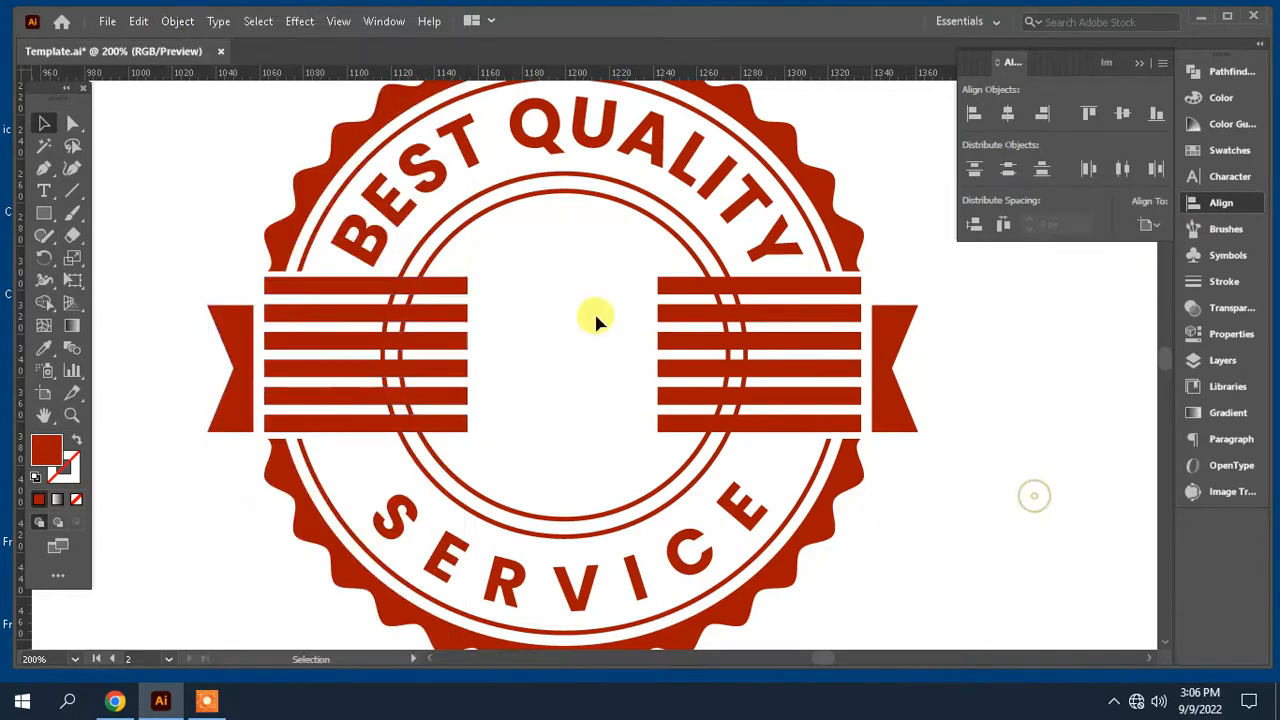
# - Lock the curved "BEST QUALITY" and "SERVICE" texts and select the larger of the two inner rings
pyautogui.click(467, 225)
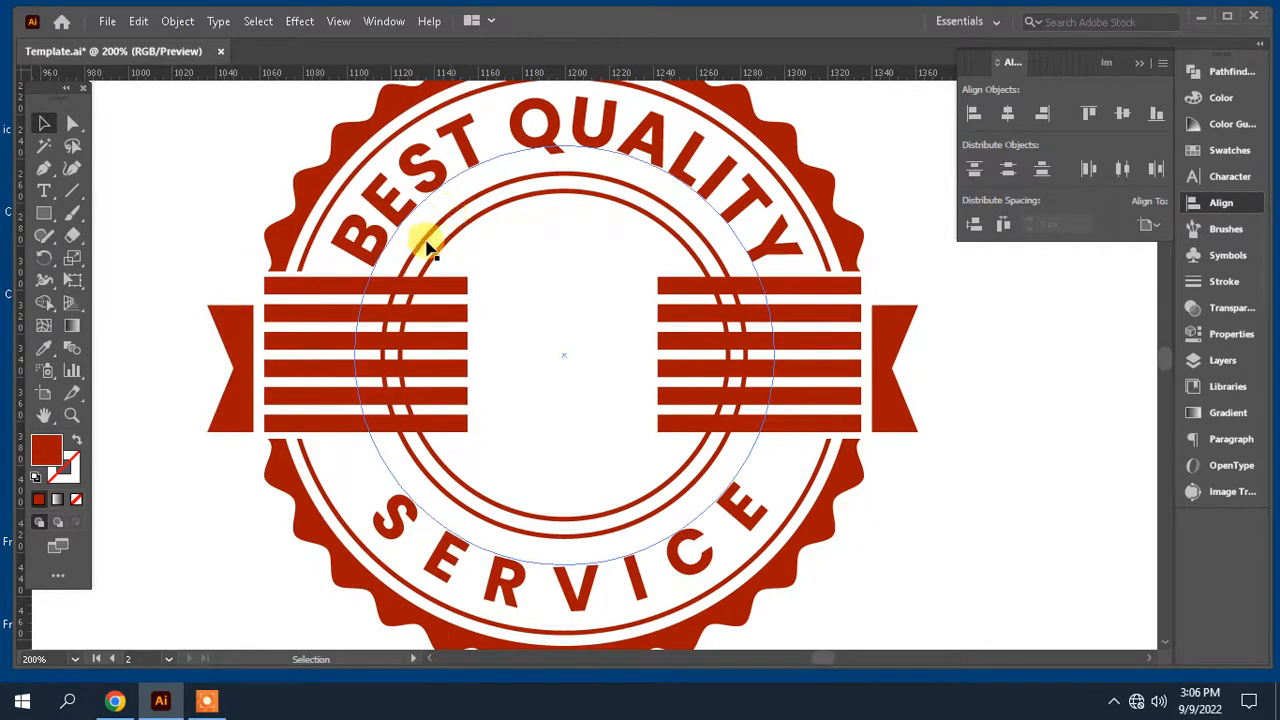
pyautogui.keyDown('shift'); pyautogui.click(420, 196); pyautogui.keyUp('shift')
pyautogui.keyDown('shift'); pyautogui.click(424, 557); pyautogui.keyUp('shift')
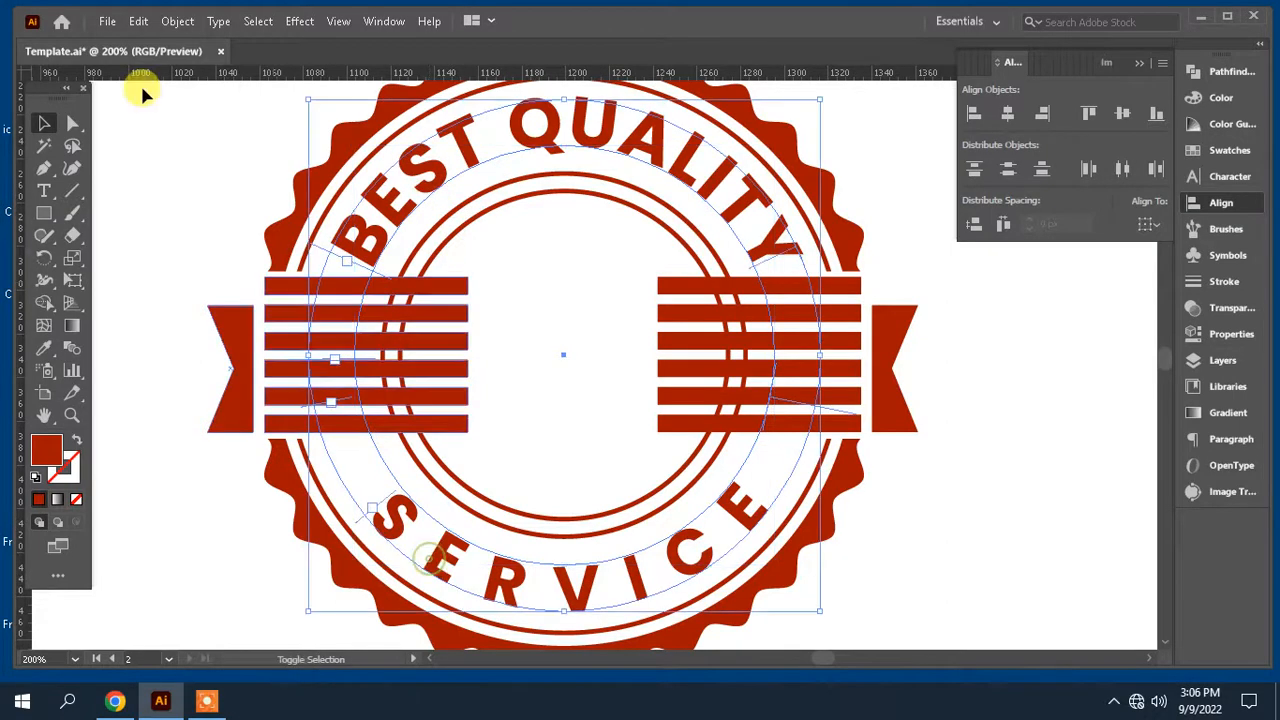
pyautogui.click(177, 21)
pyautogui.moveTo(357, 136)
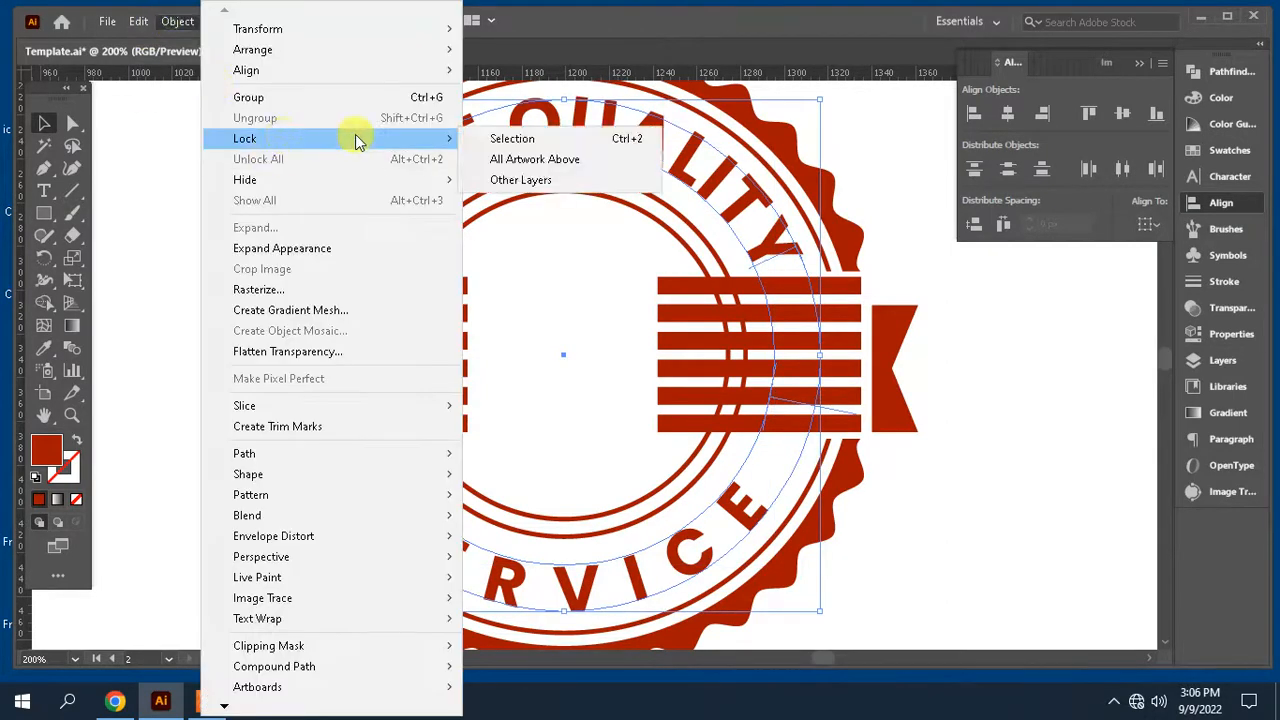
pyautogui.click(482, 139)
pyautogui.click(434, 216)
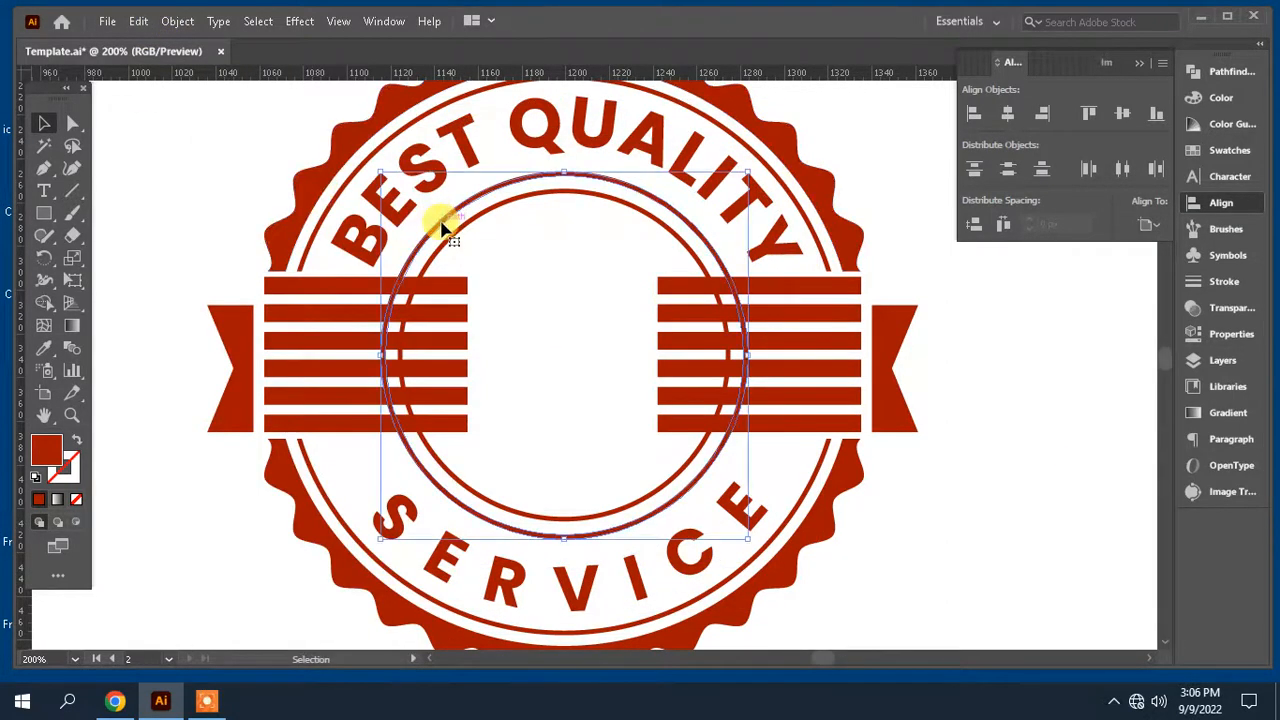
pyautogui.press('a')
pyautogui.press('Delete')
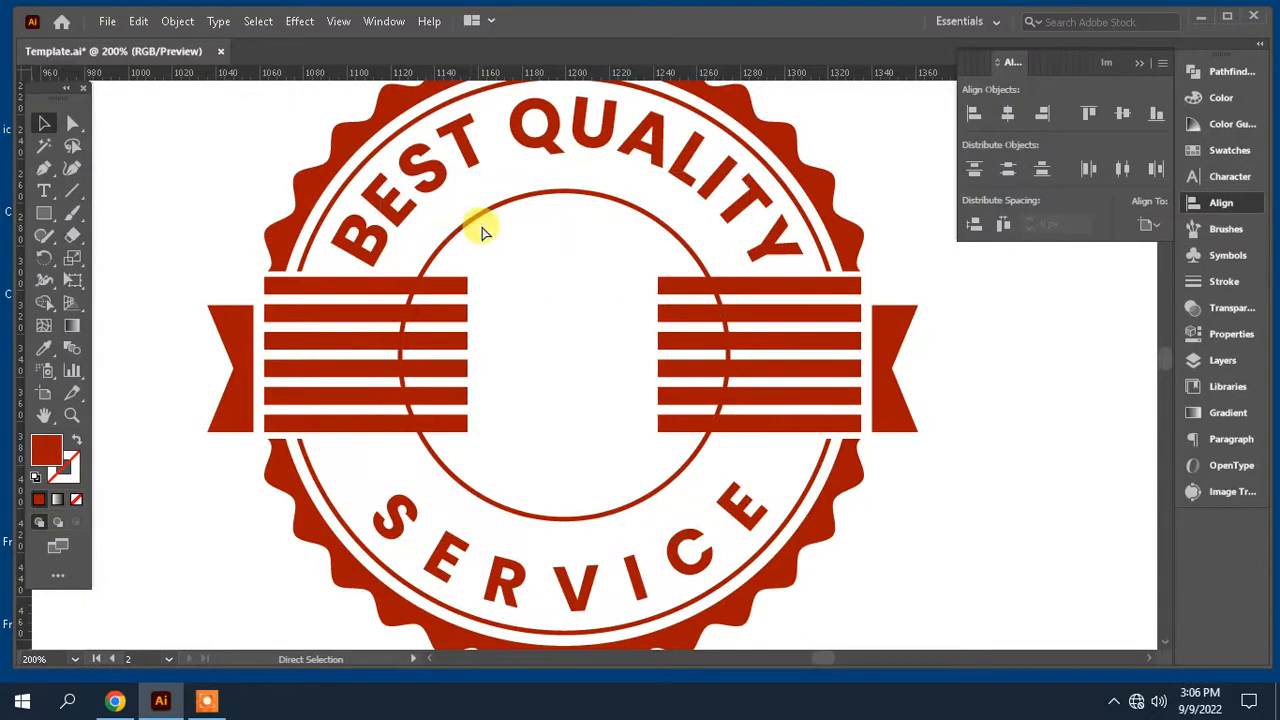
pyautogui.hotkey('ctrl', 'z')
pyautogui.press('v')
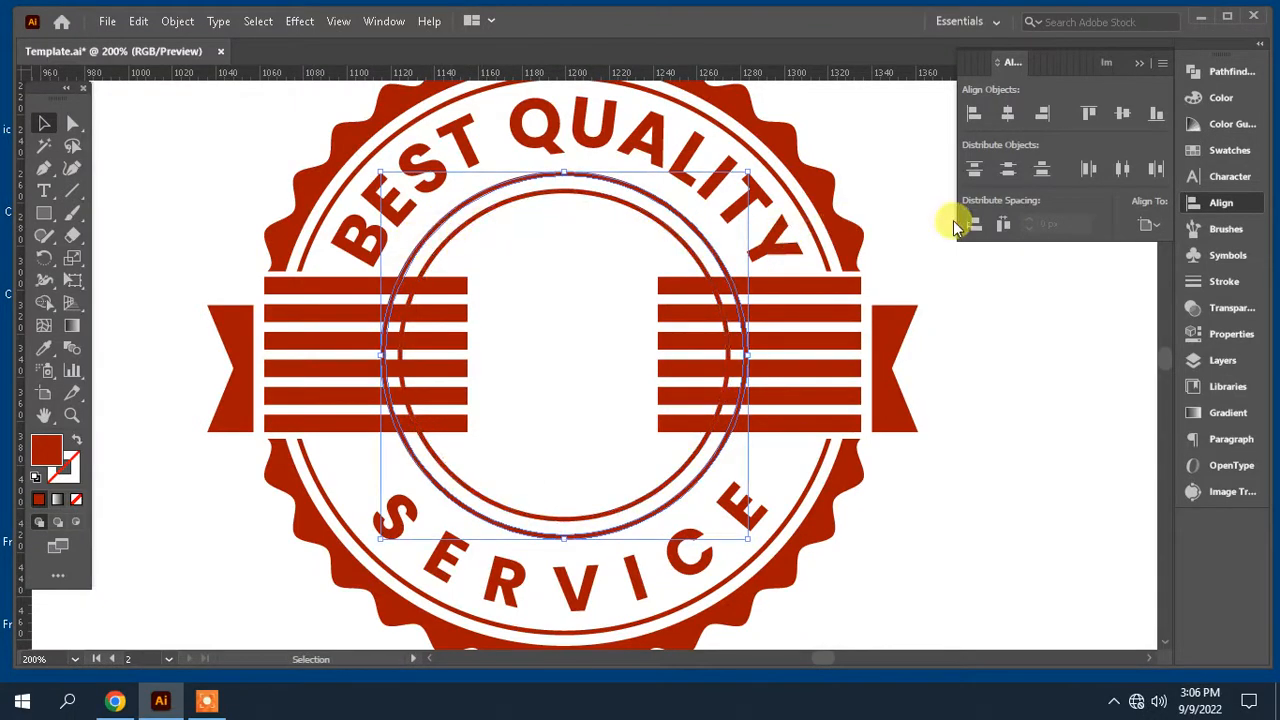
# - Give the selected larger inner ring a 10 pt stroke
pyautogui.click(1224, 282)
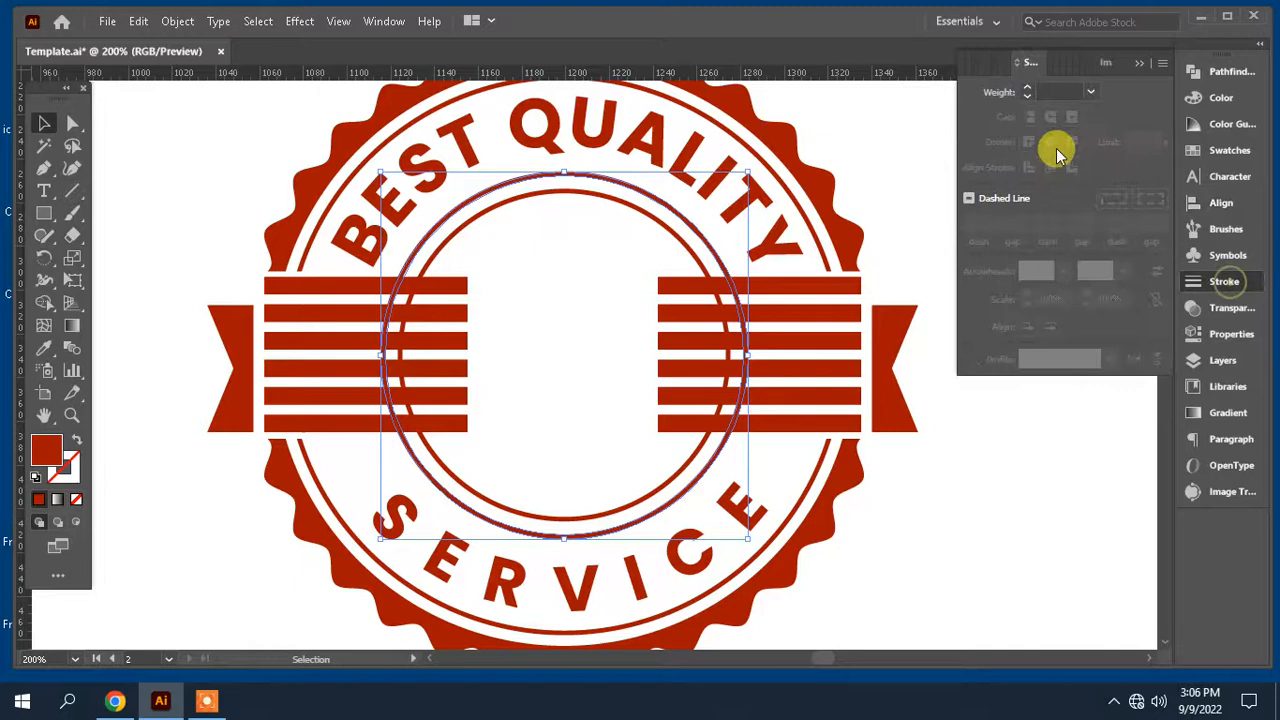
pyautogui.click(1089, 92)
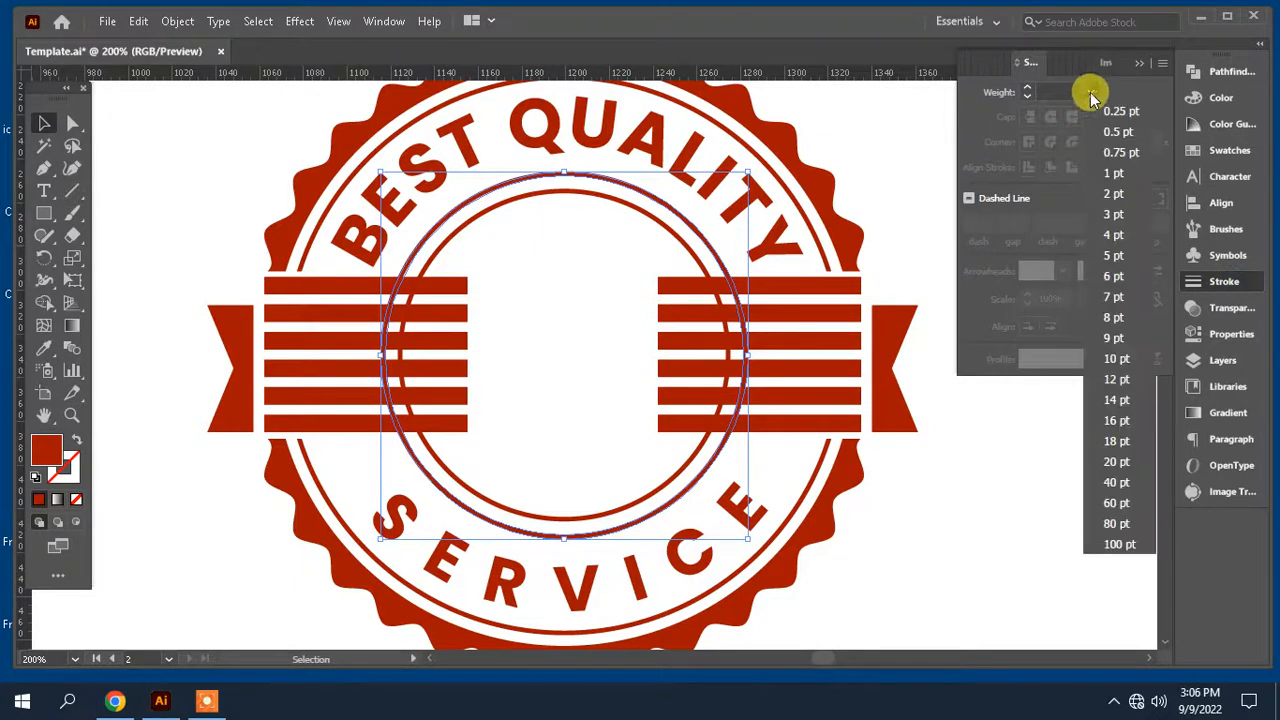
pyautogui.click(1116, 358)
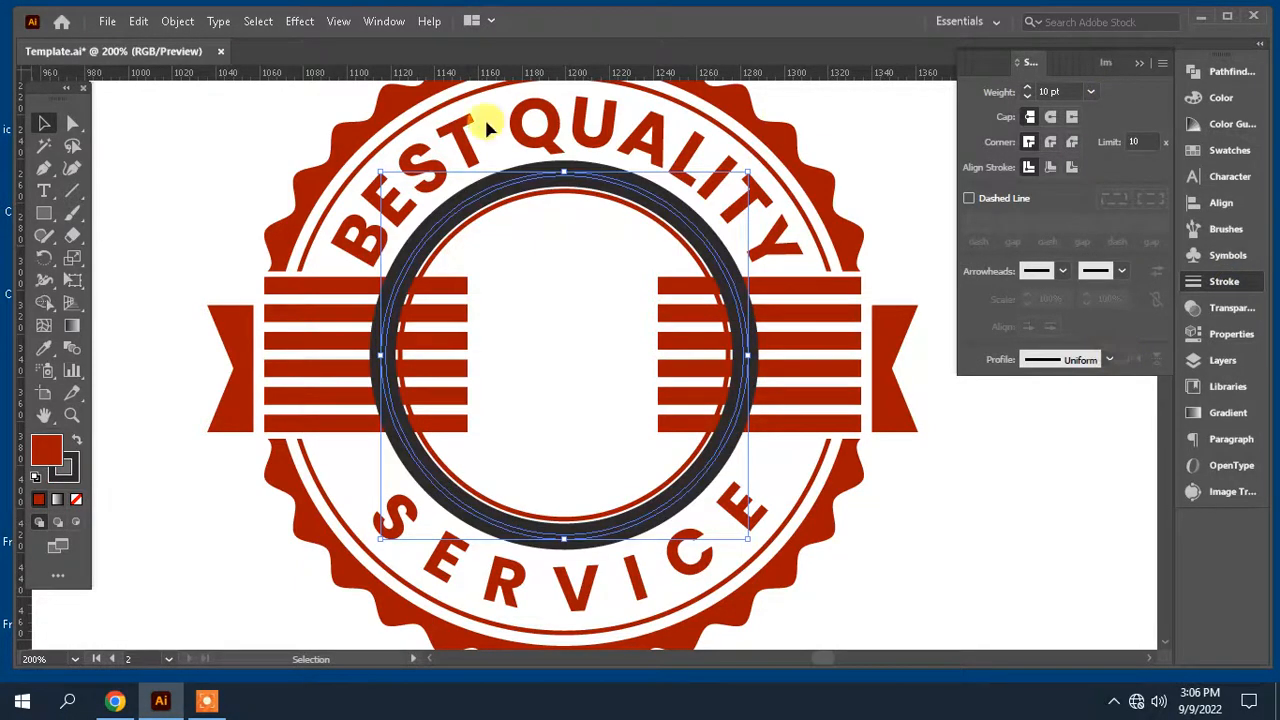
# - Outline the larger inner ring's 10 pt stroke and unite the result into one solid dark disc
pyautogui.click(180, 21)
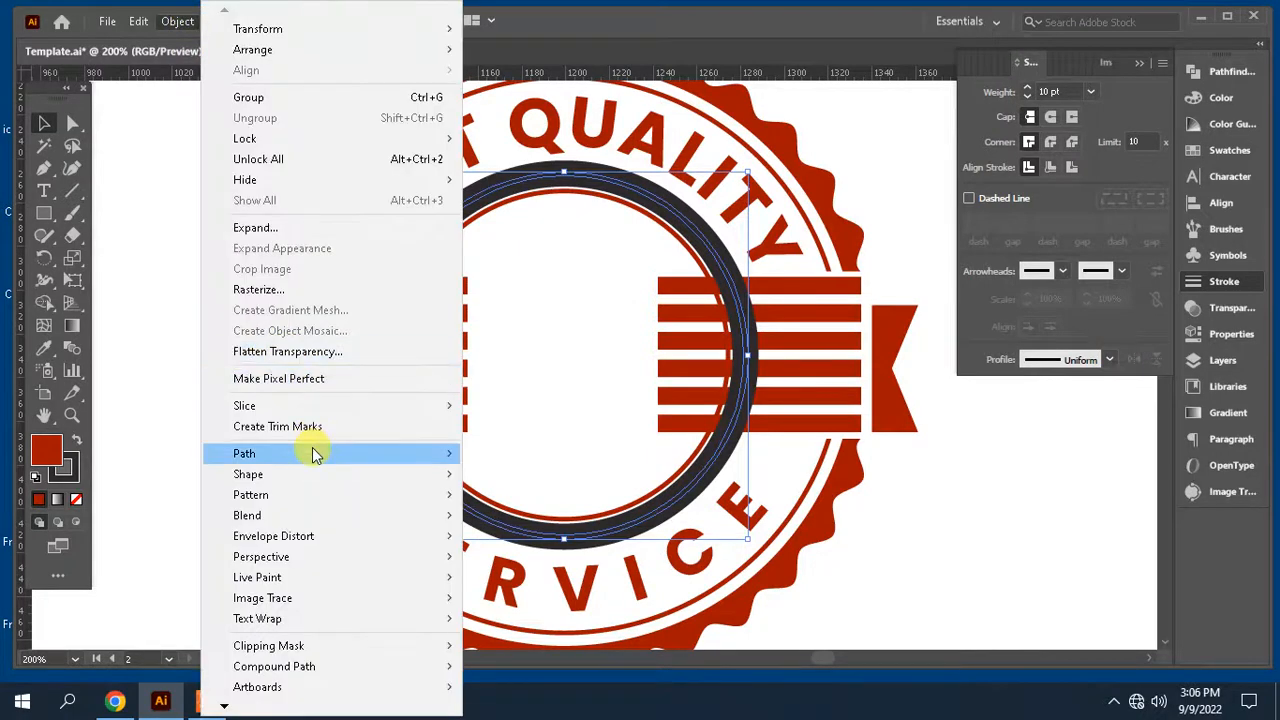
pyautogui.moveTo(366, 453)
pyautogui.click(605, 501)
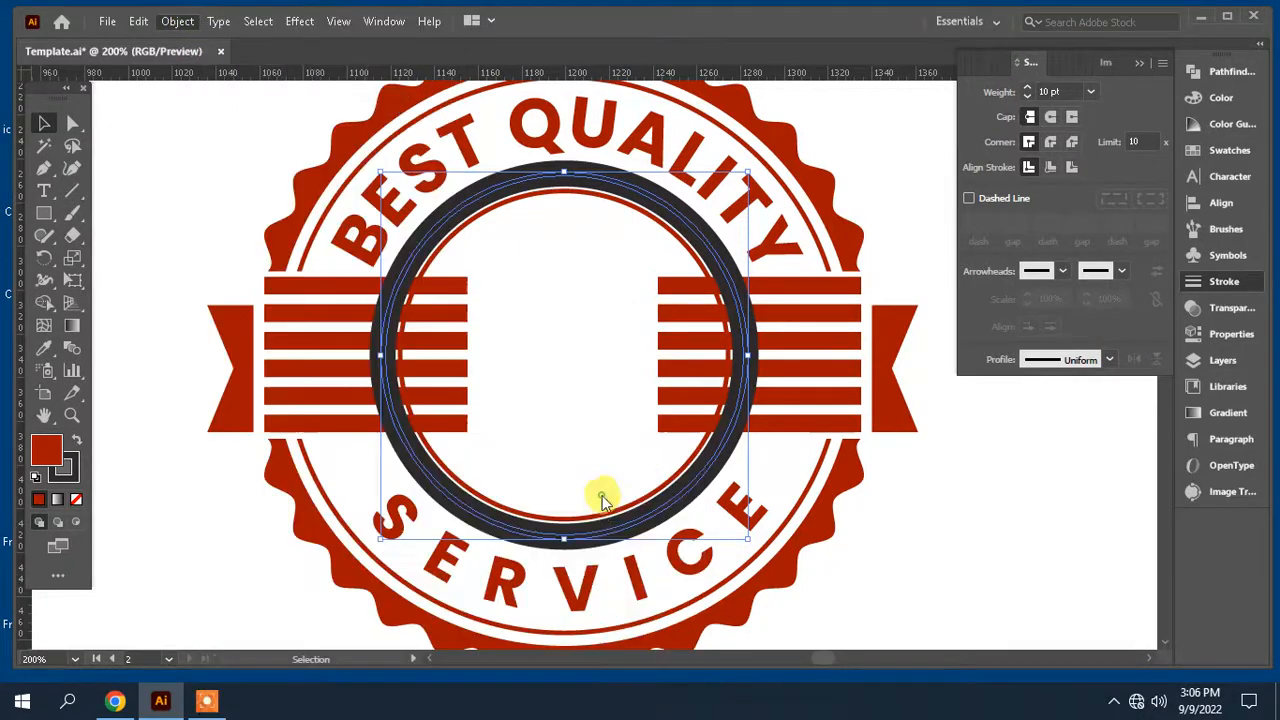
pyautogui.click(1199, 82)
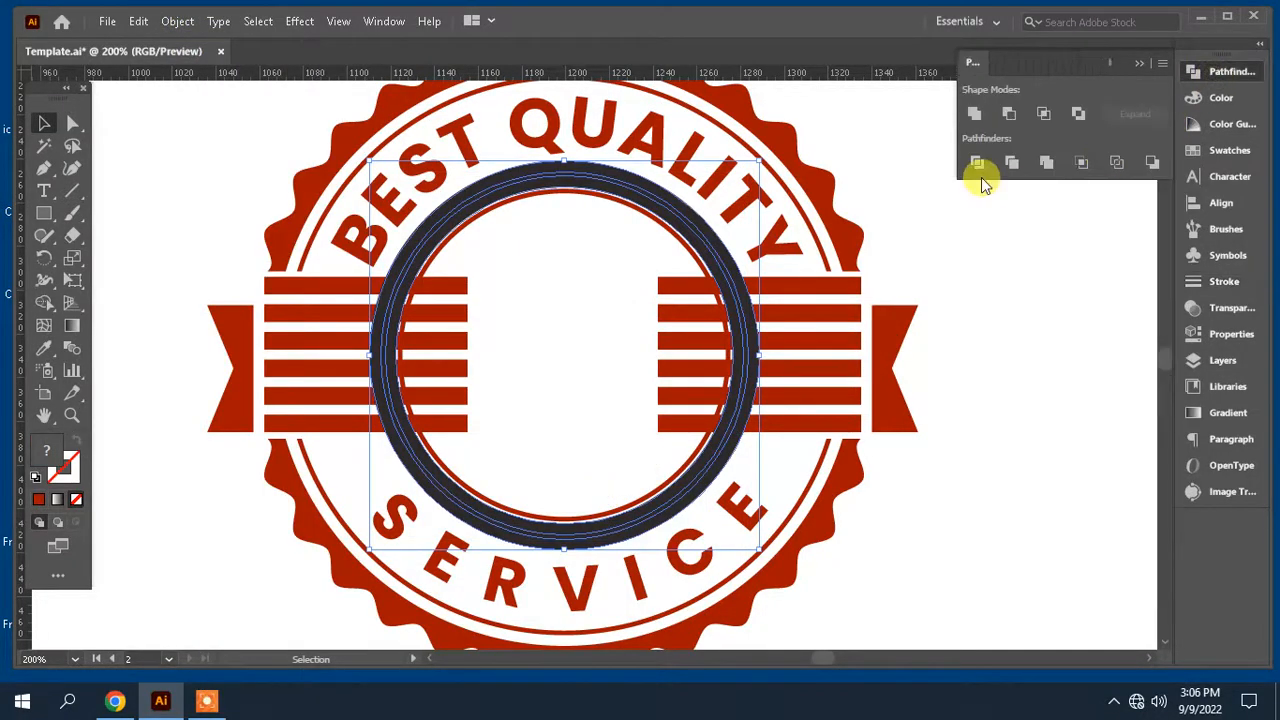
pyautogui.click(973, 120)
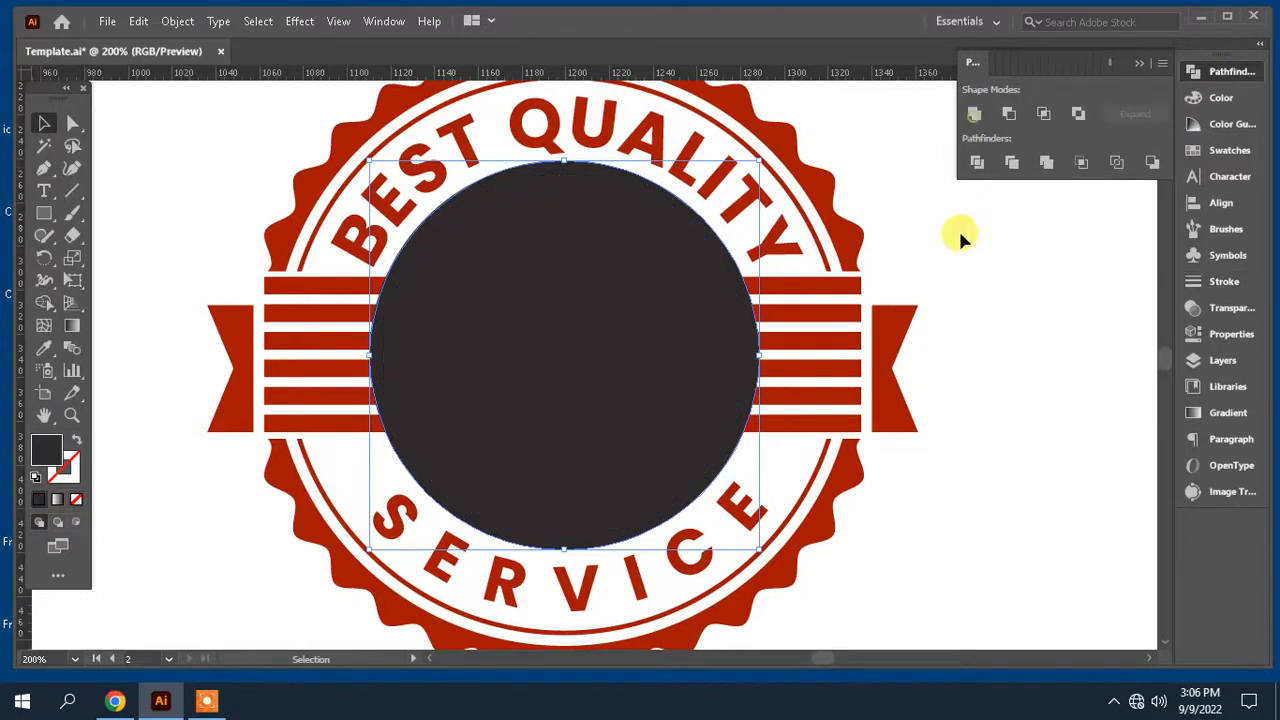
# - Put the thin red ring back over the dark disc, and cut the disc and paste it in front in place
pyautogui.hotkey('ctrl', 'z')
pyautogui.click(1029, 457)
pyautogui.click(43, 123)
pyautogui.click(580, 354)
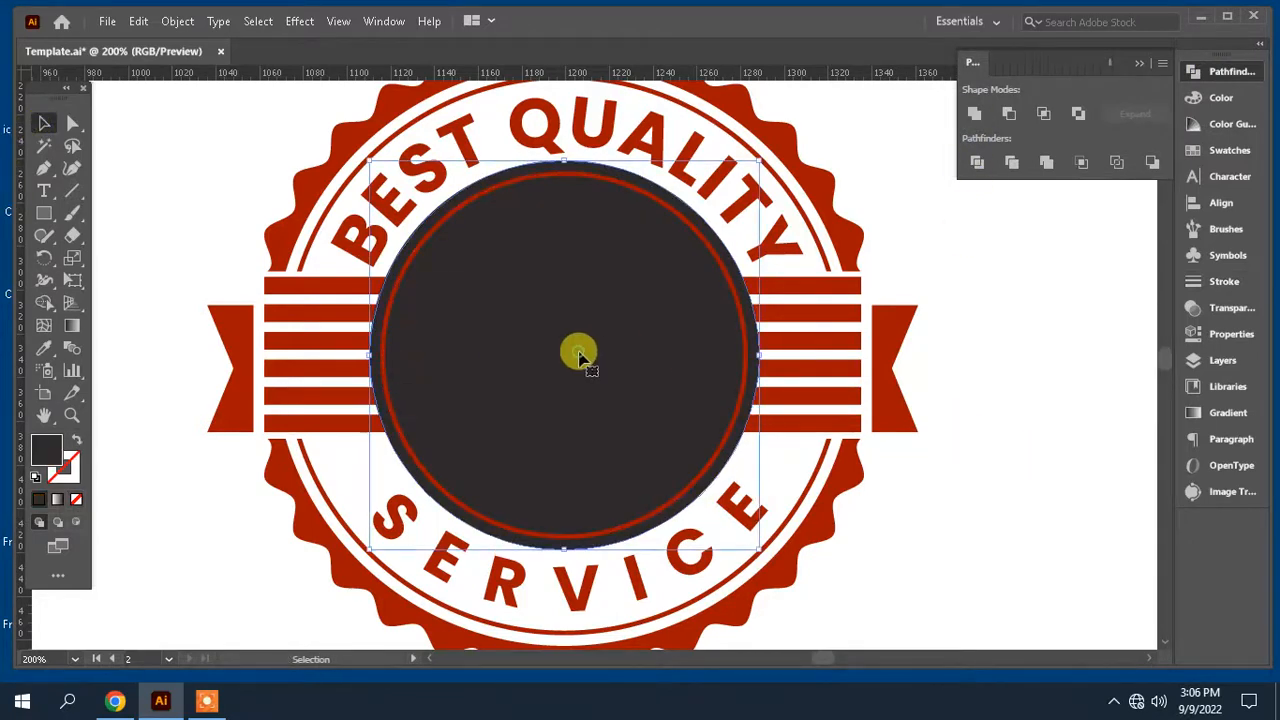
pyautogui.hotkey('ctrl', 'x')
pyautogui.hotkey('ctrl', 'f')
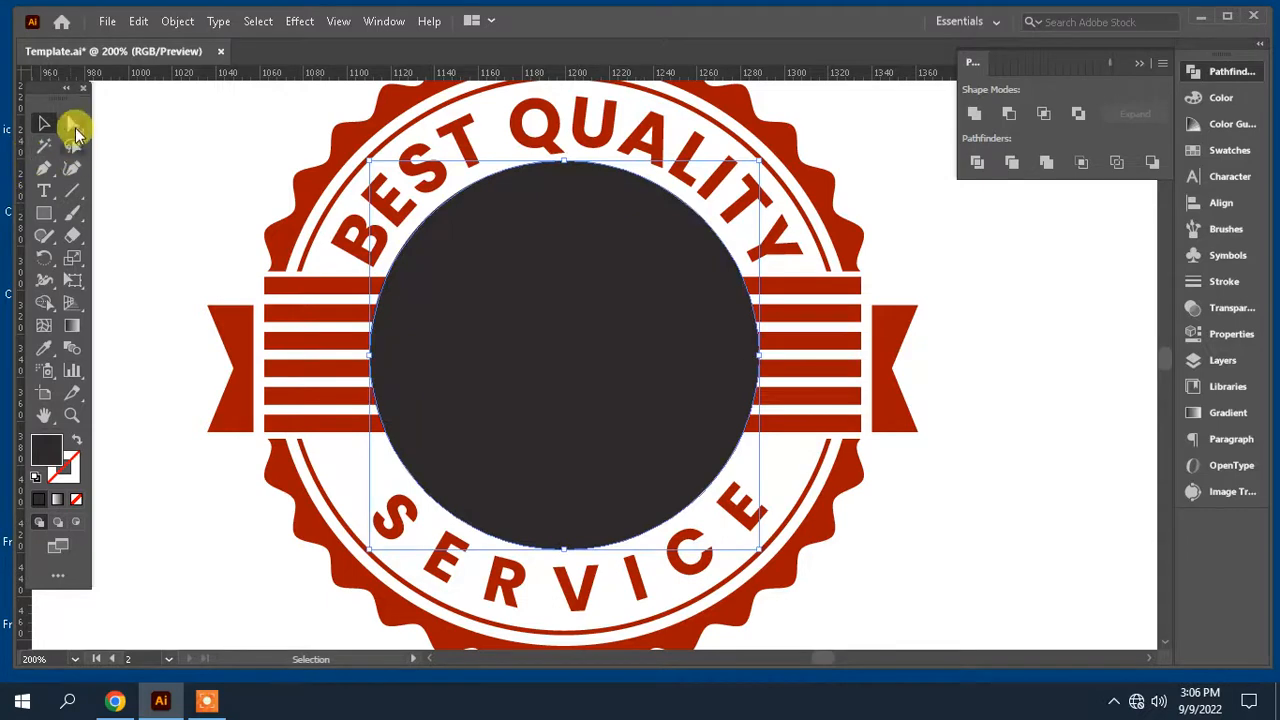
# - Subtract the dark disc from the left striped ribbon with Minus Front
pyautogui.click(73, 126)
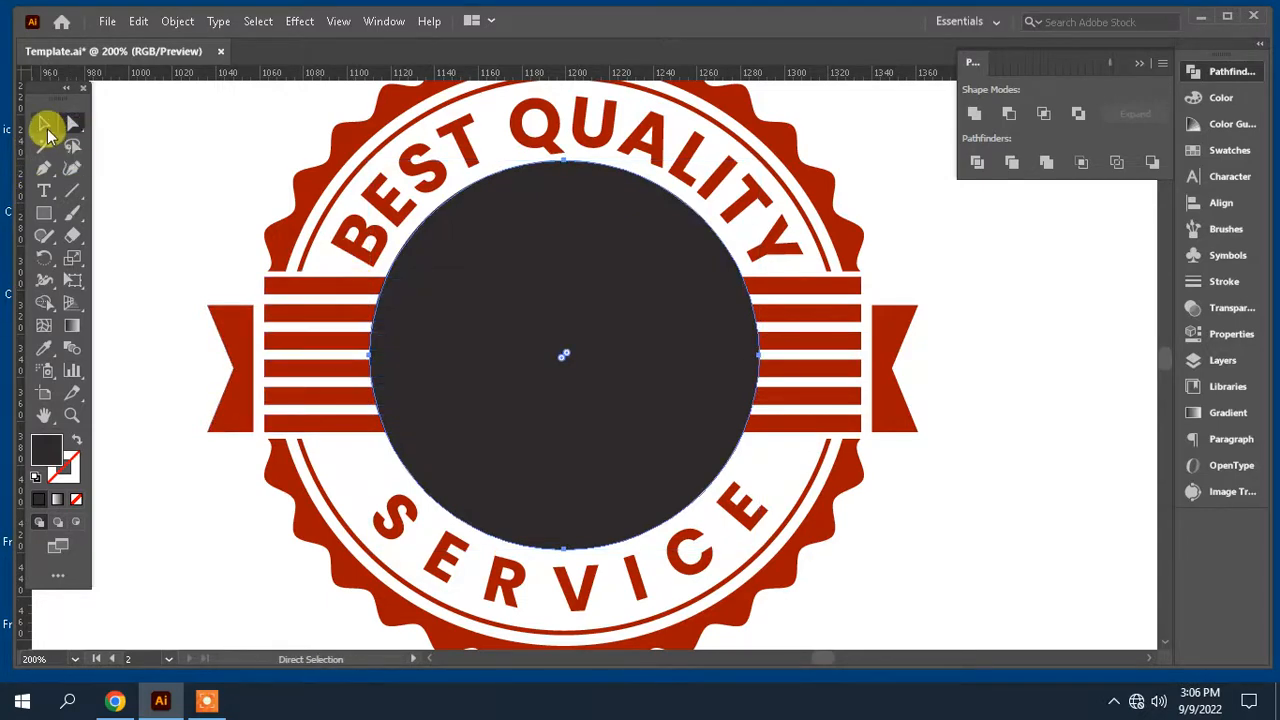
pyautogui.click(45, 128)
pyautogui.keyDown('shift'); pyautogui.click(340, 287); pyautogui.keyUp('shift')
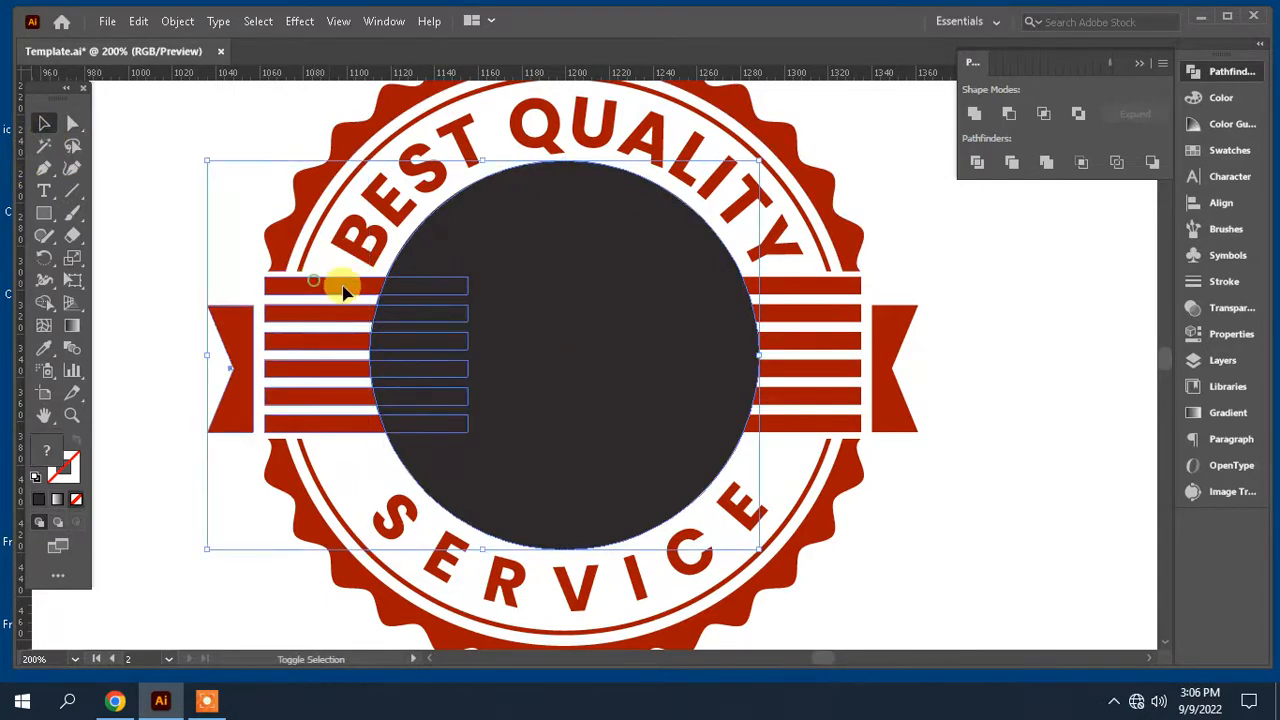
pyautogui.click(1008, 113)
pyautogui.click(1031, 429)
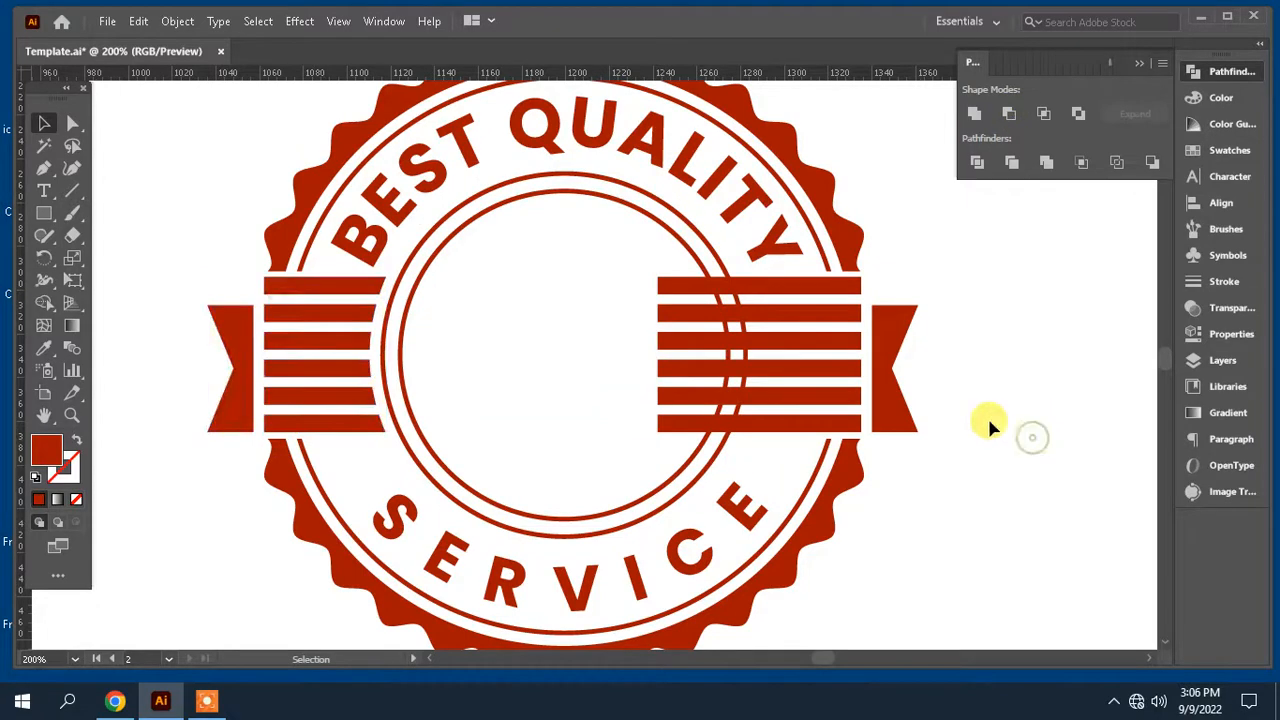
# - Make the right striped ribbon group a compound path
pyautogui.click(812, 287)
pyautogui.click(177, 21)
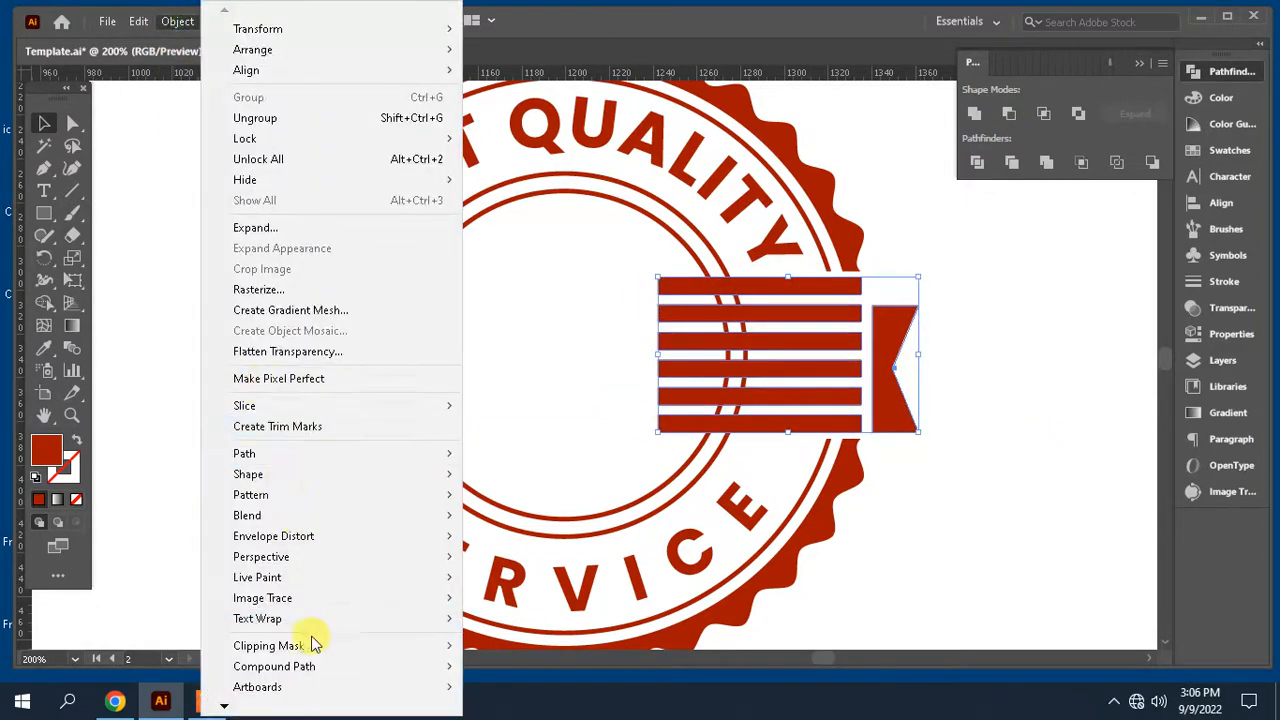
pyautogui.click(518, 663)
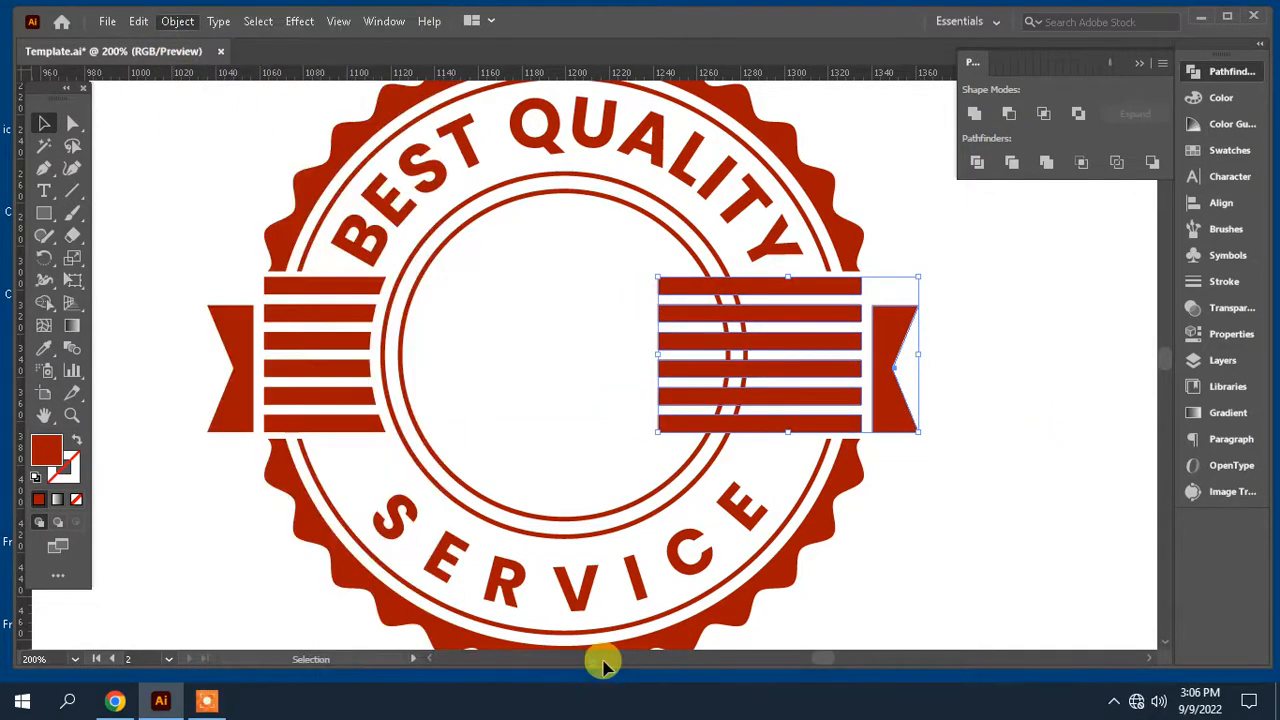
# - Paste the dark disc in front in place and subtract it from the right striped ribbon with Minus Front
pyautogui.click(1010, 539)
pyautogui.hotkey('ctrl', 'f')
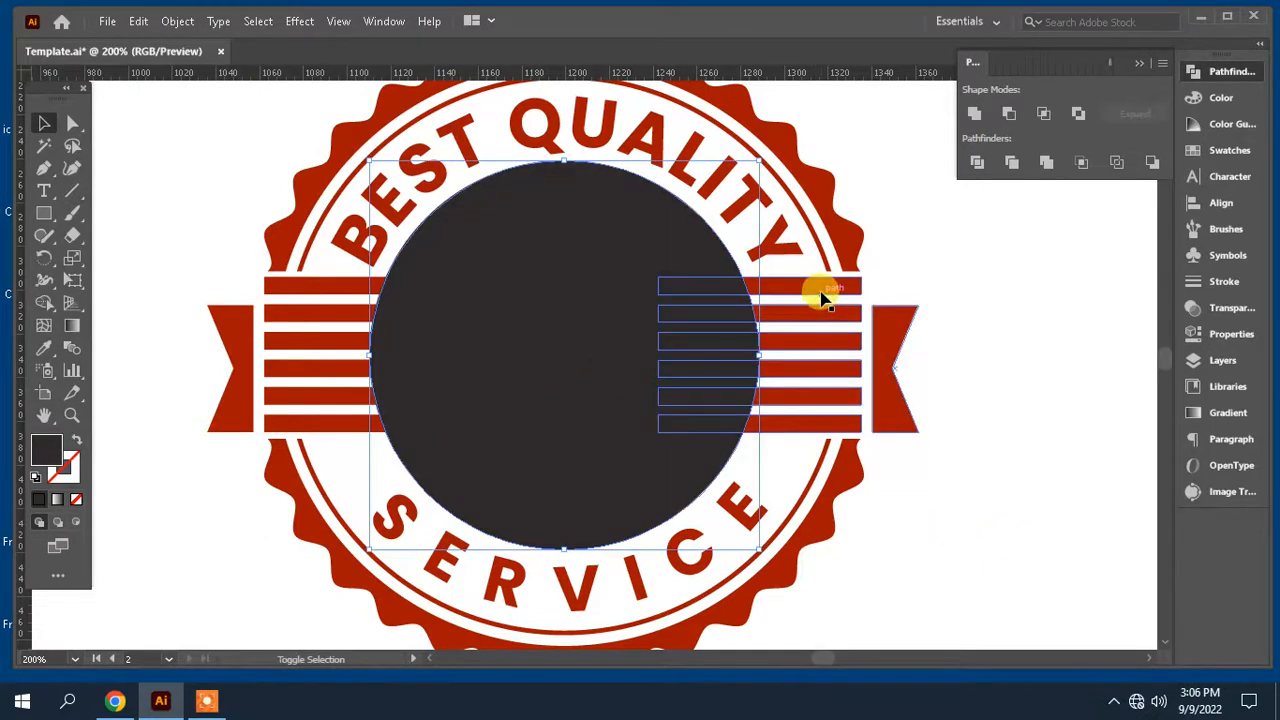
pyautogui.keyDown('shift'); pyautogui.click(820, 295); pyautogui.keyUp('shift')
pyautogui.click(1009, 113)
pyautogui.click(973, 438)
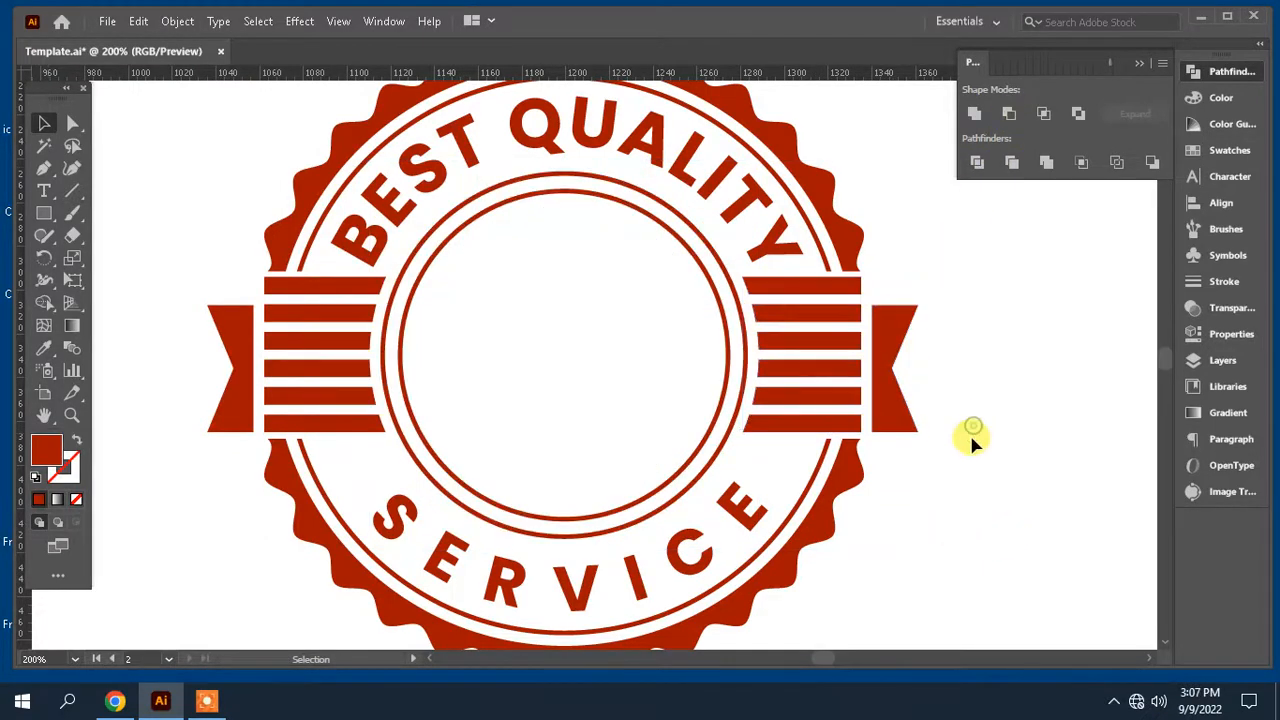
# - Draw a closed six-point check mark outline without fill in the empty area beside the new badge, using the Pen tool
pyautogui.moveTo(973, 438); pyautogui.dragTo(997, 418)
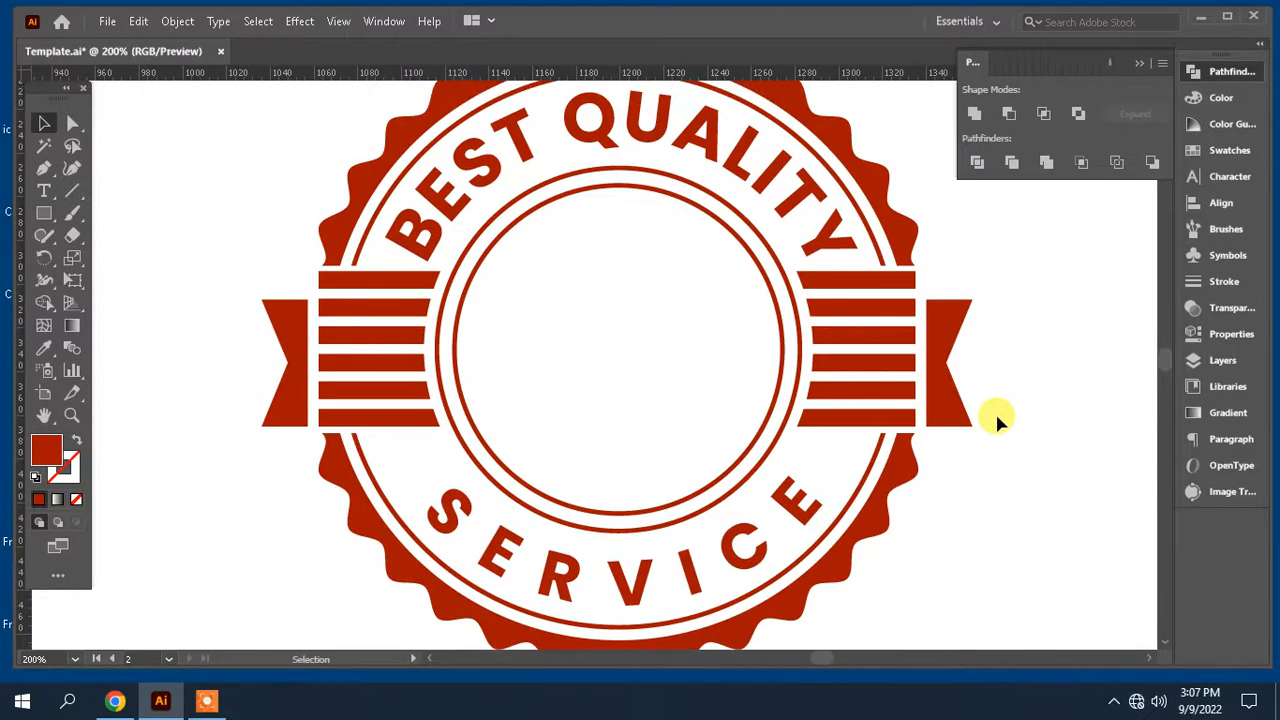
pyautogui.hotkey('ctrl', '0')
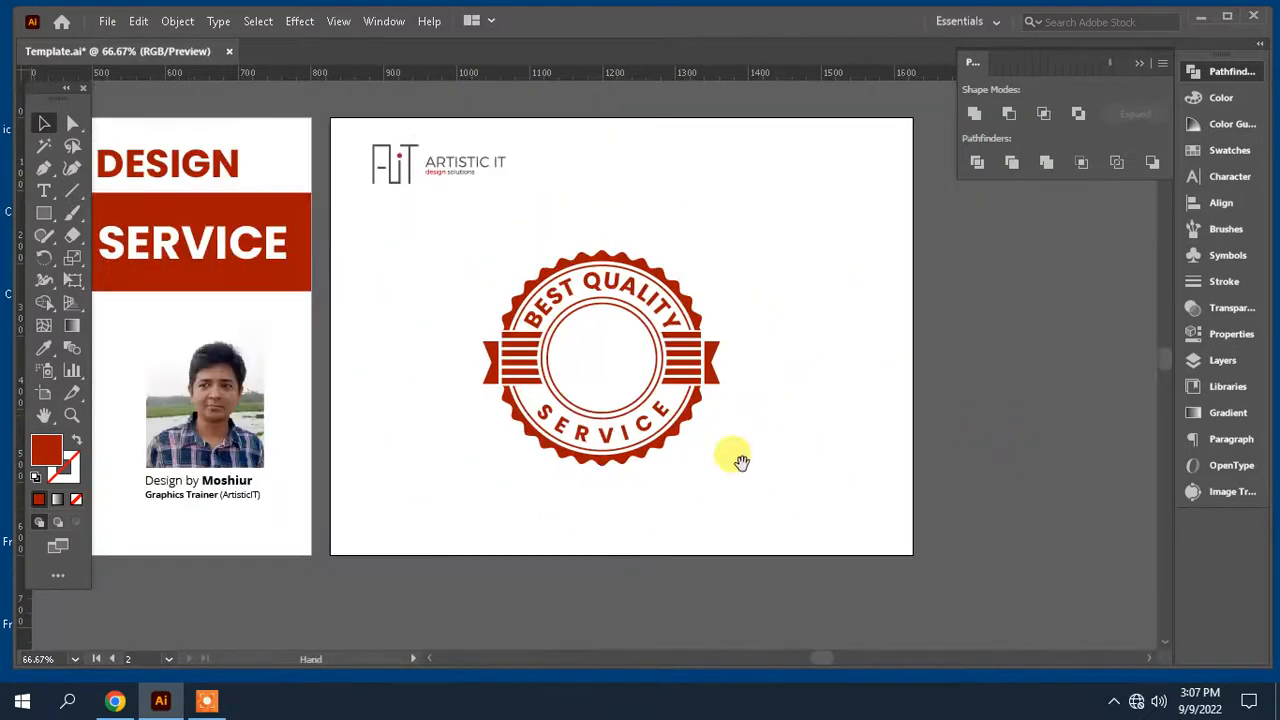
pyautogui.moveTo(688, 480); pyautogui.dragTo(743, 461)
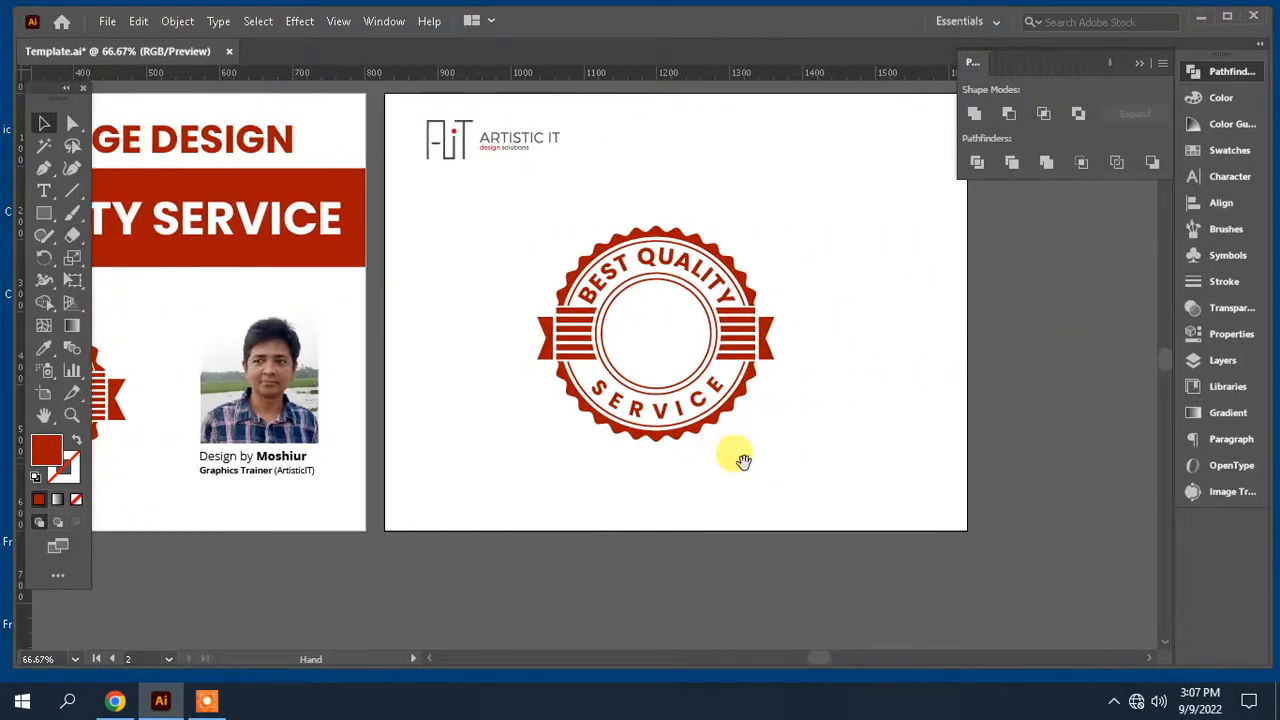
pyautogui.moveTo(620, 436); pyautogui.dragTo(771, 438)
pyautogui.moveTo(693, 503); pyautogui.dragTo(714, 486)
pyautogui.click(56, 174)
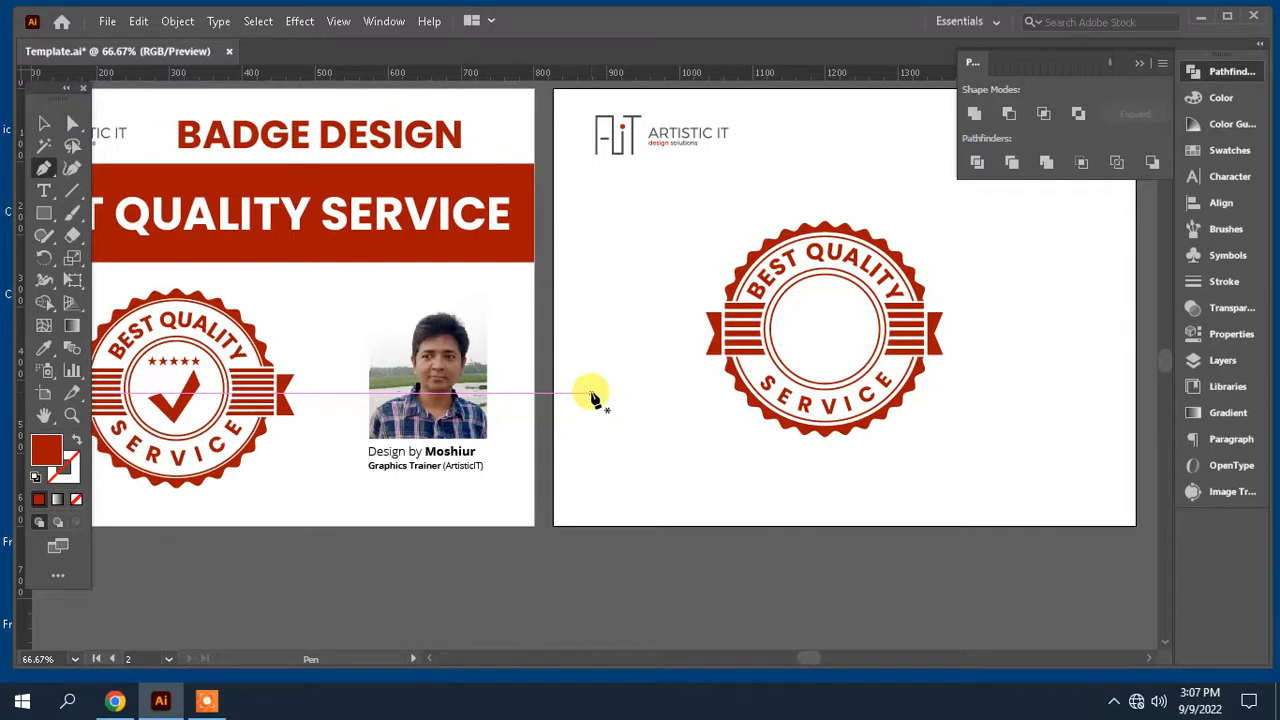
pyautogui.moveTo(591, 393); pyautogui.dragTo(609, 381)
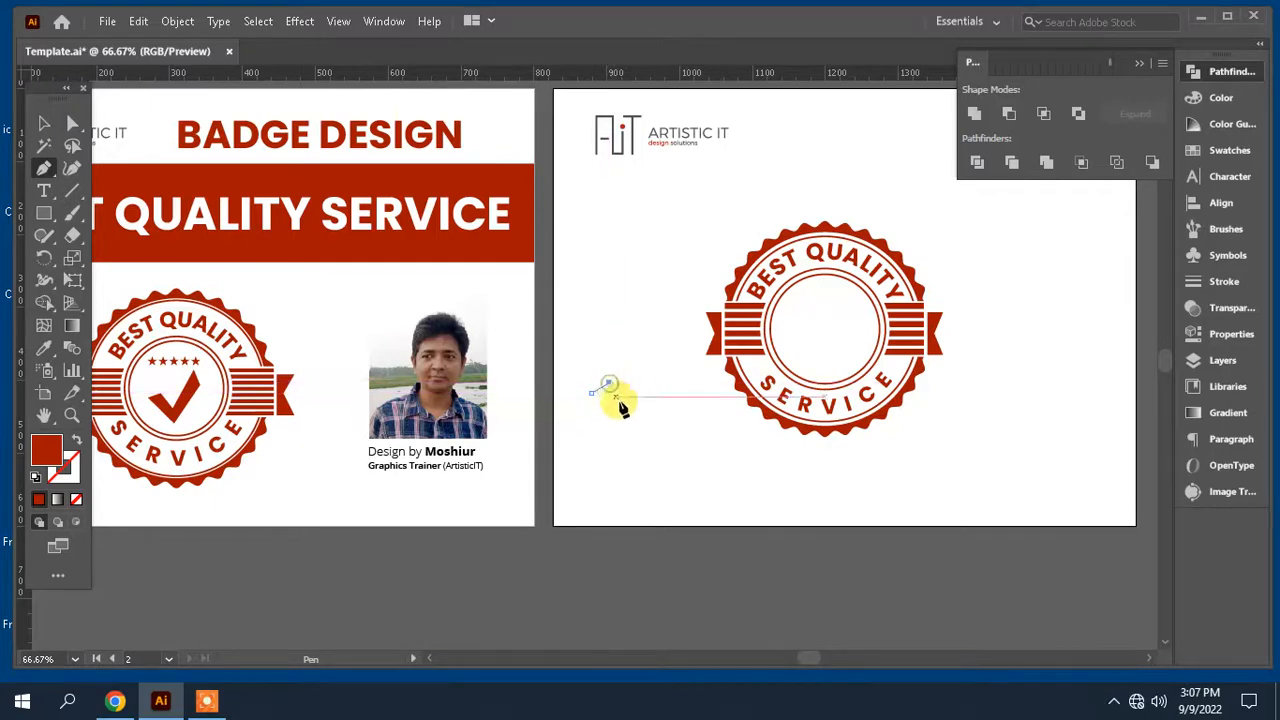
pyautogui.click(633, 411)
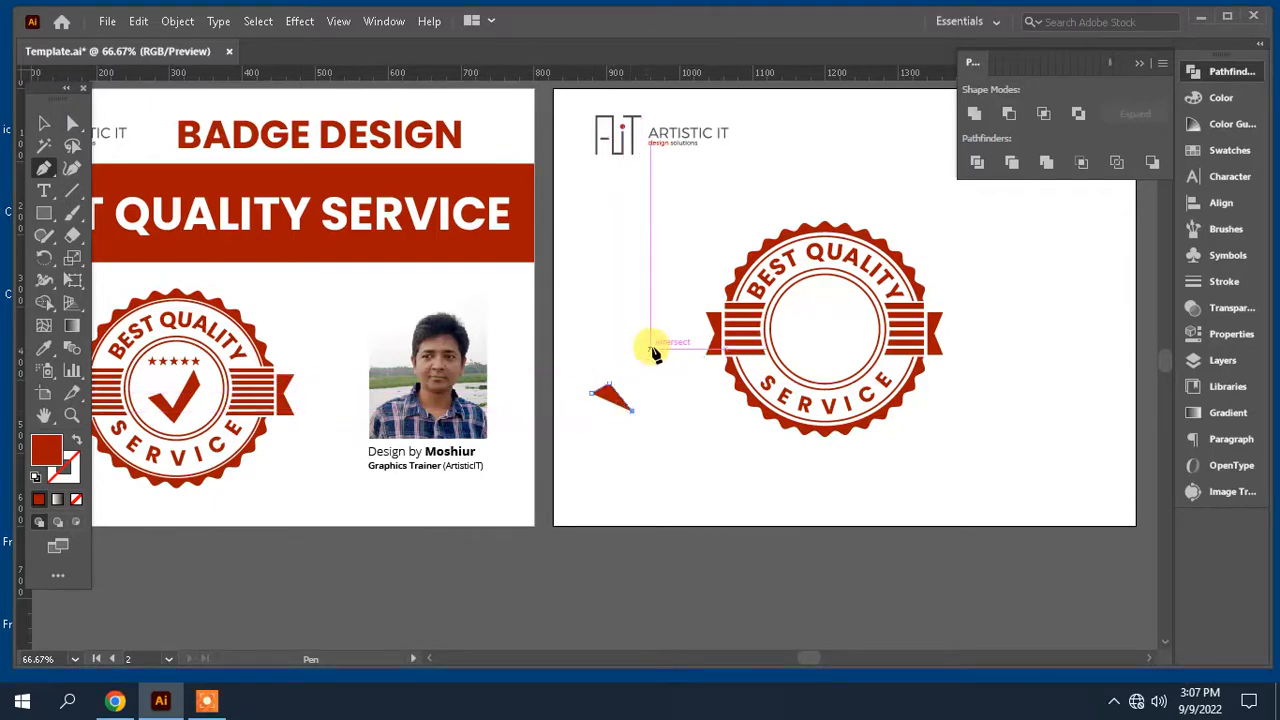
pyautogui.click(651, 347)
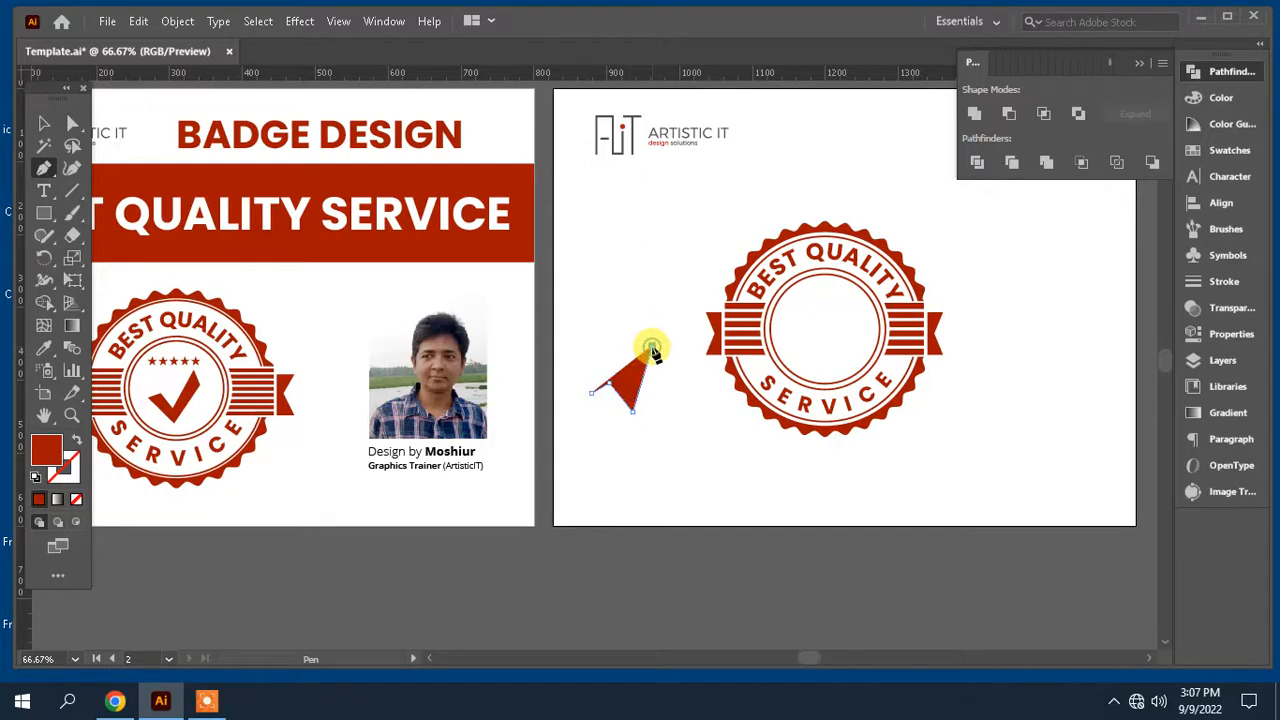
pyautogui.click(76, 499)
pyautogui.click(652, 348)
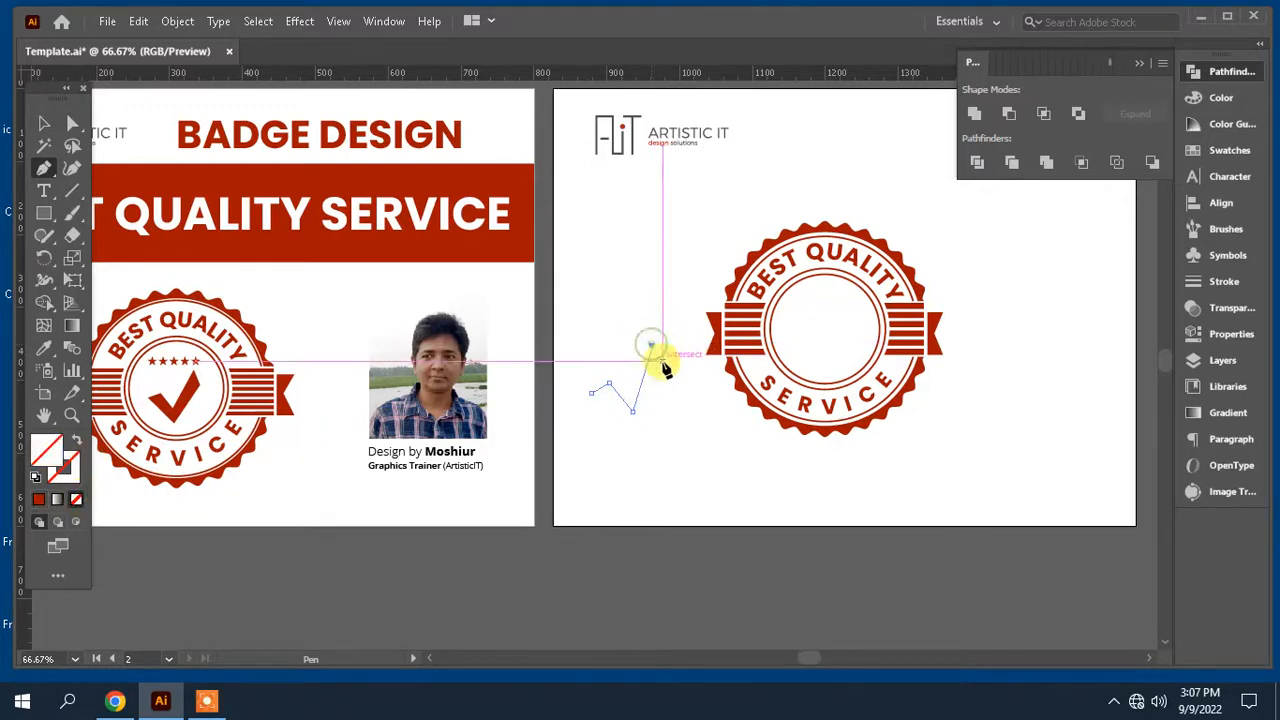
pyautogui.click(667, 366)
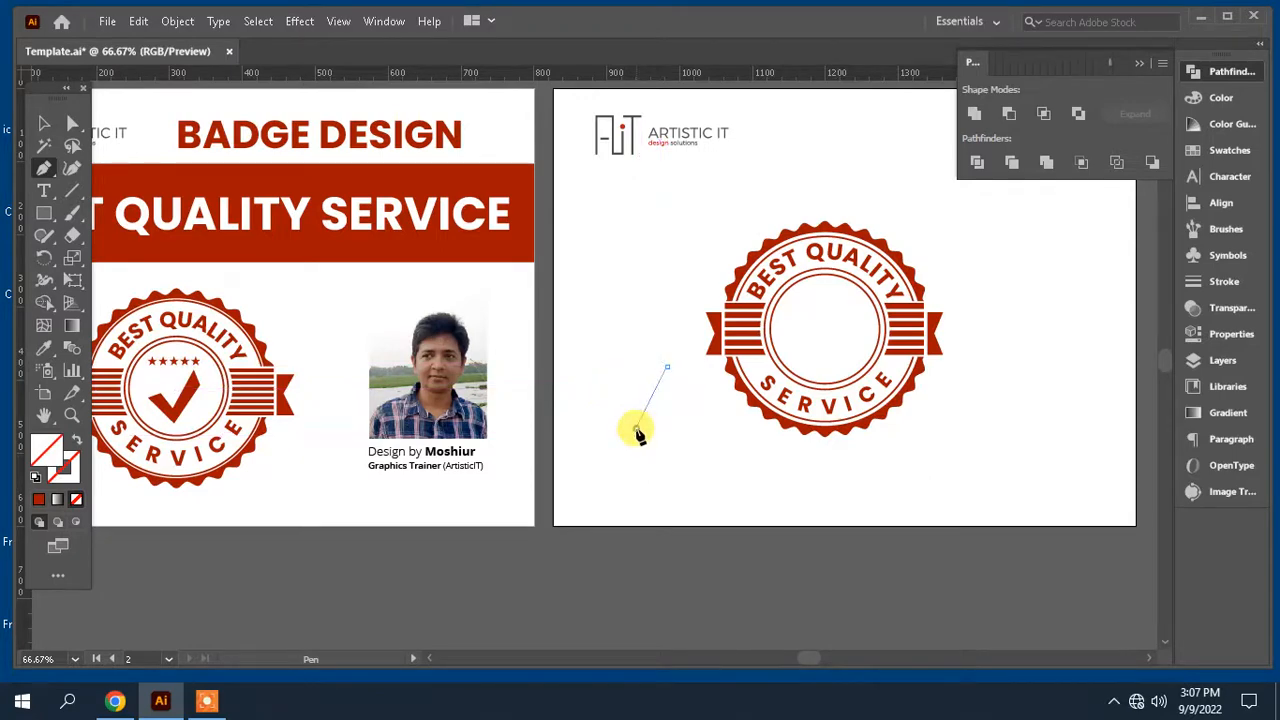
pyautogui.click(636, 428)
pyautogui.click(592, 395)
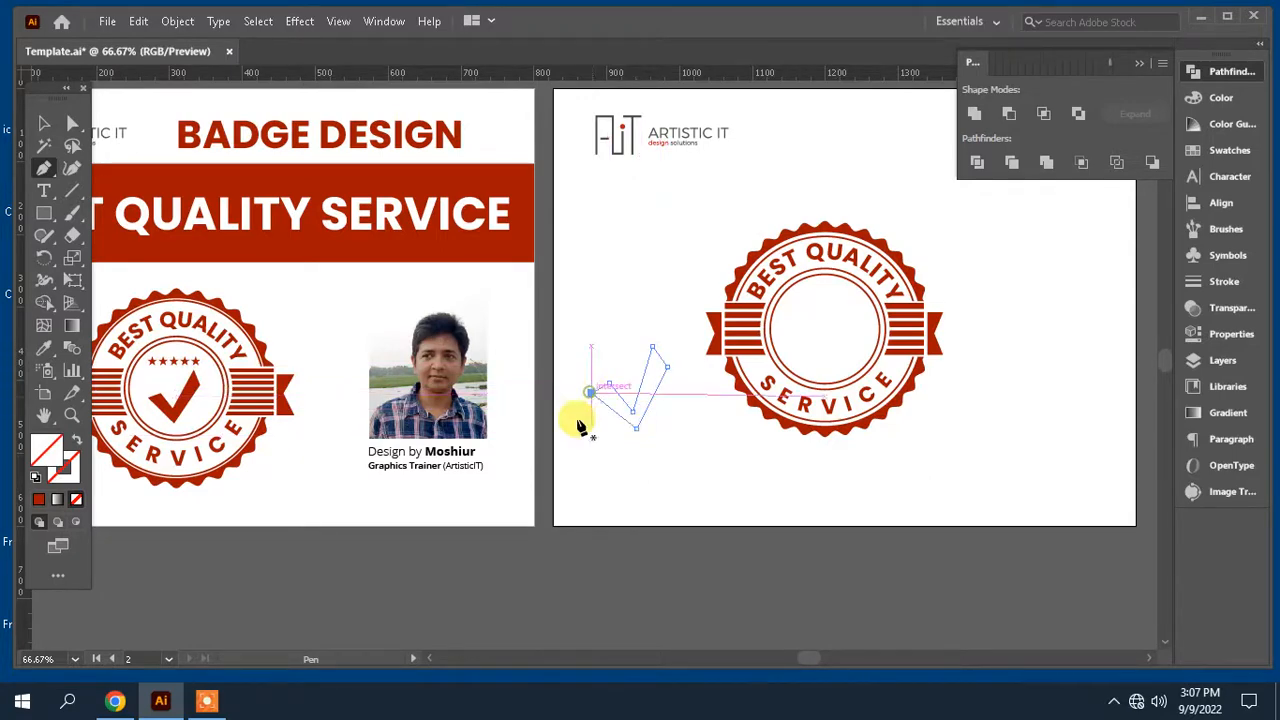
# - Fill the check mark with the badge's red using the Eyedropper and move its inner corner point slightly upward
pyautogui.click(44, 348)
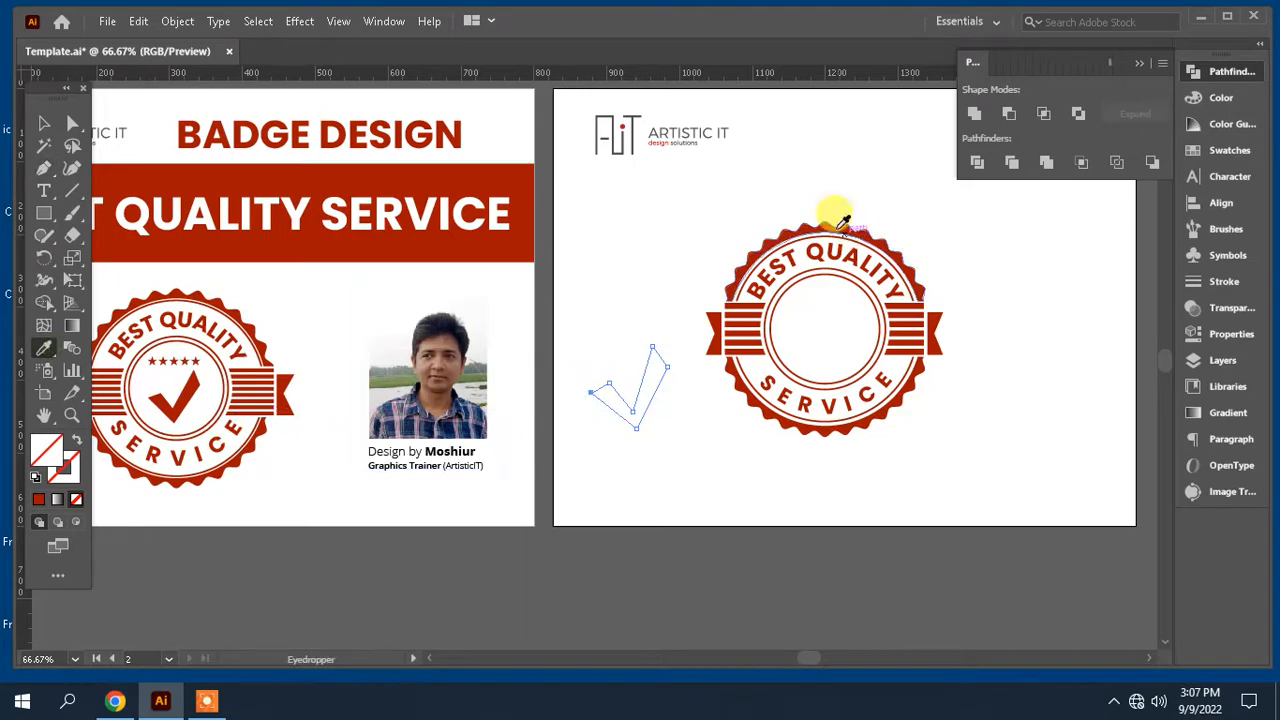
pyautogui.click(816, 225)
pyautogui.click(71, 123)
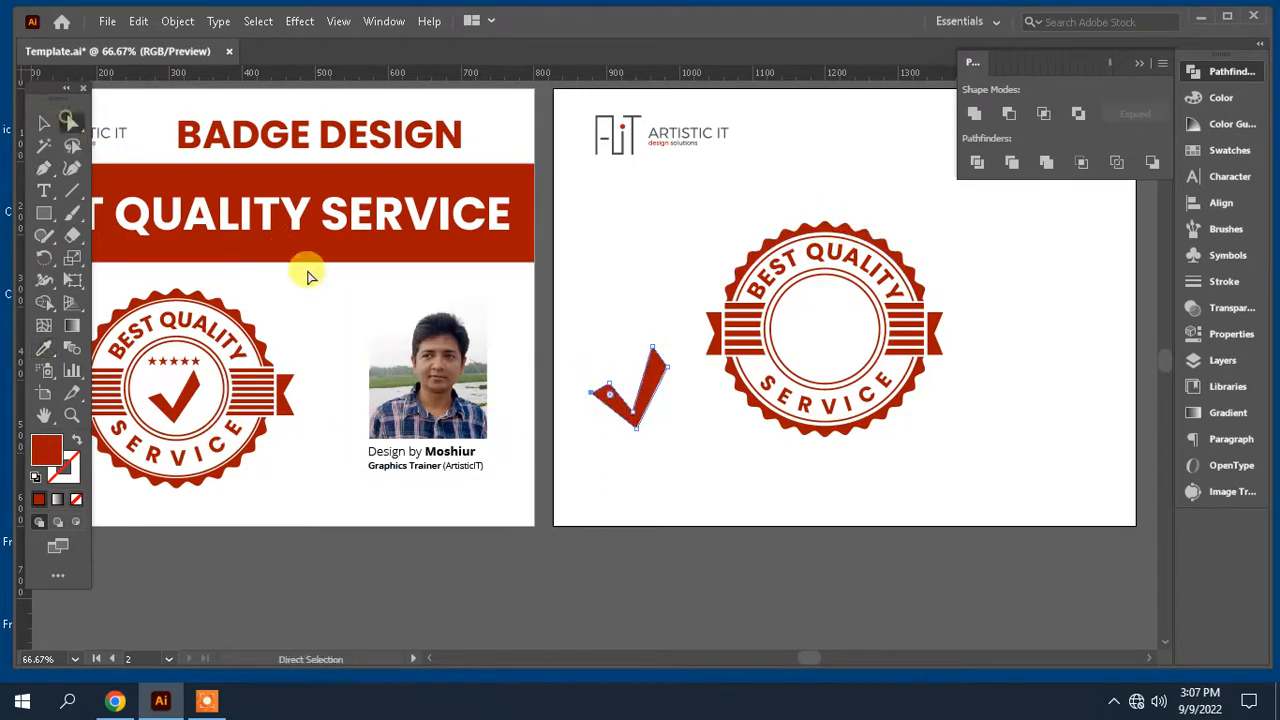
pyautogui.click(651, 486)
pyautogui.moveTo(633, 419); pyautogui.dragTo(636, 429)
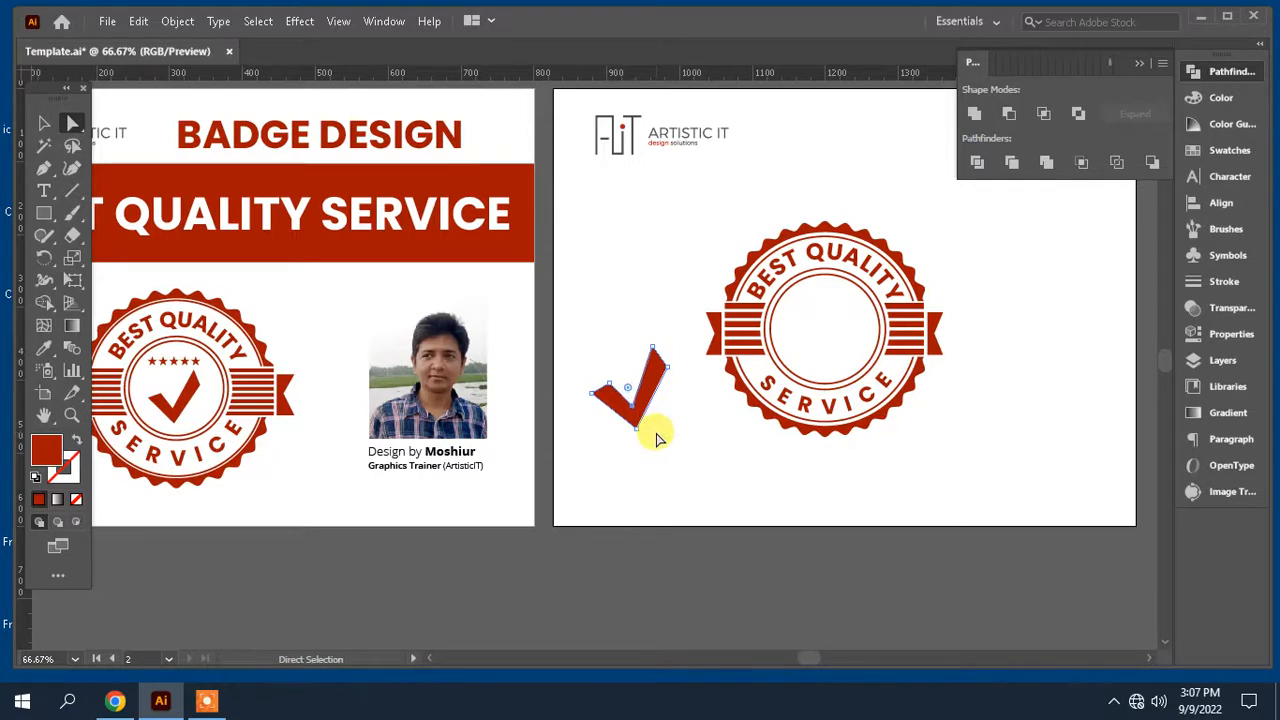
pyautogui.click(668, 453)
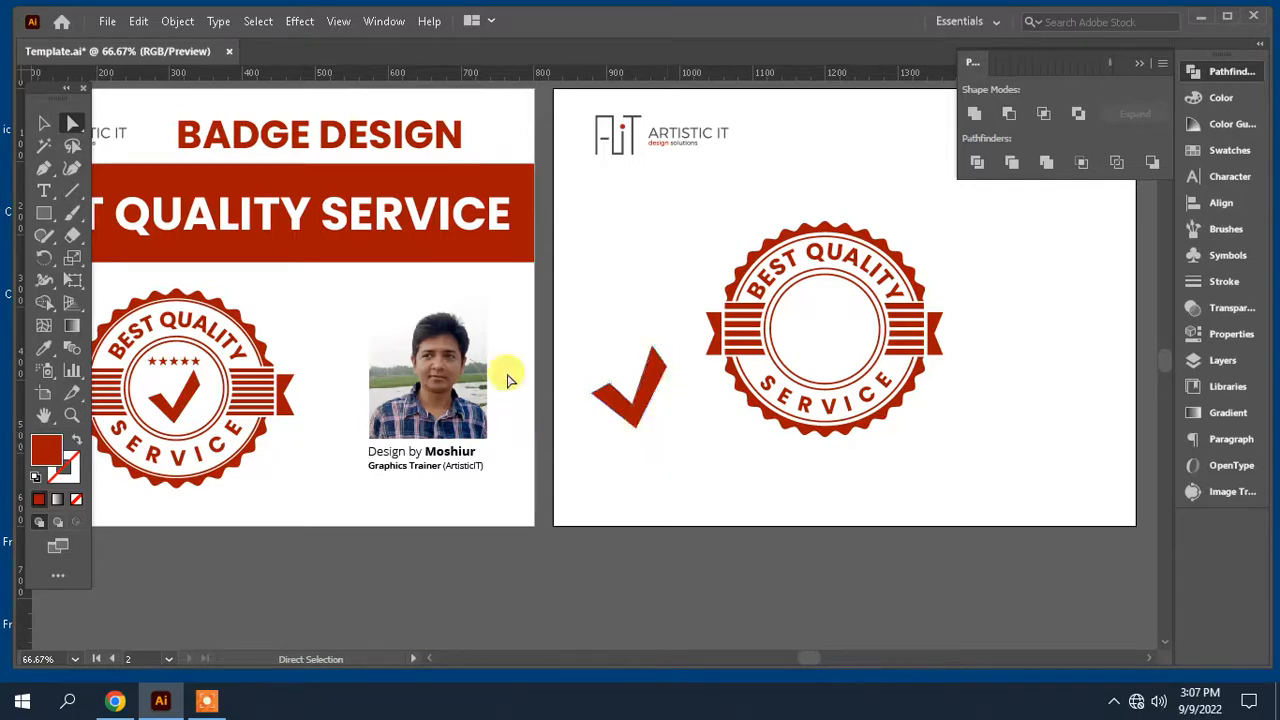
# - Move the check mark into the badge's centre circle and scale it down slightly
pyautogui.click(43, 122)
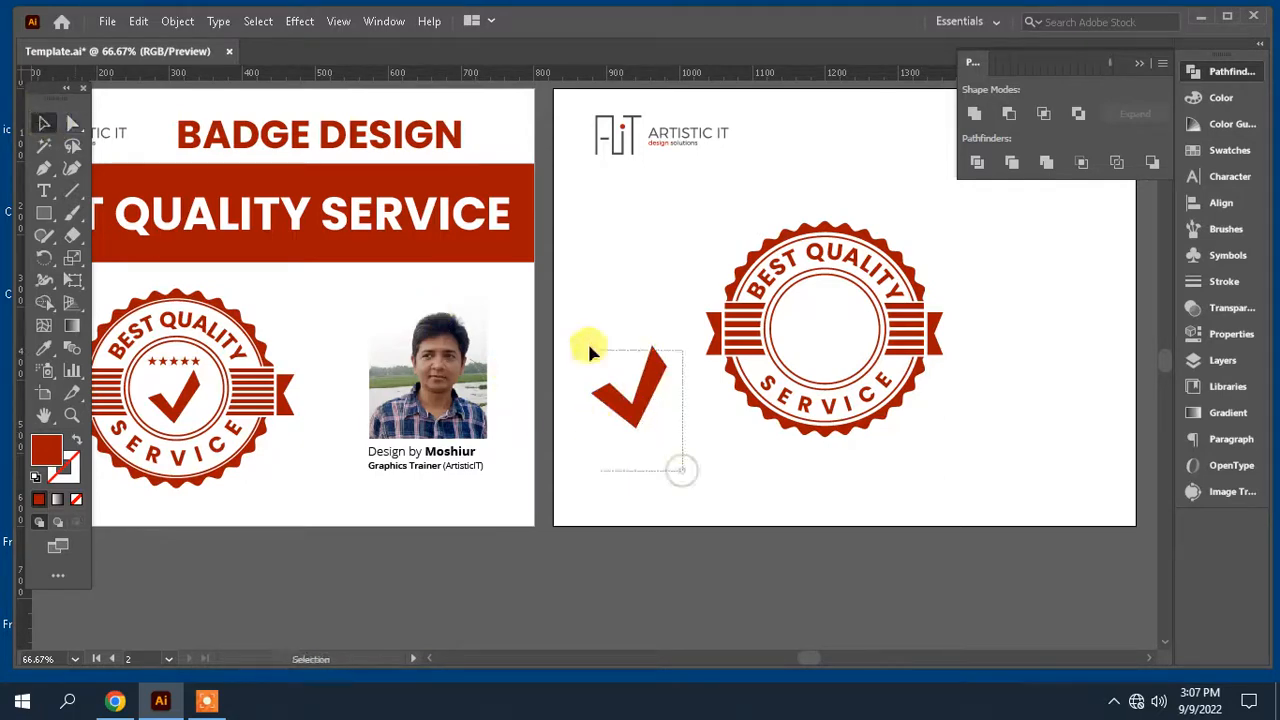
pyautogui.moveTo(682, 470); pyautogui.dragTo(829, 338)
pyautogui.moveTo(857, 289)
pyautogui.mouseDown()
pyautogui.moveTo(841, 334)
pyautogui.moveTo(860, 301)
pyautogui.mouseUp()
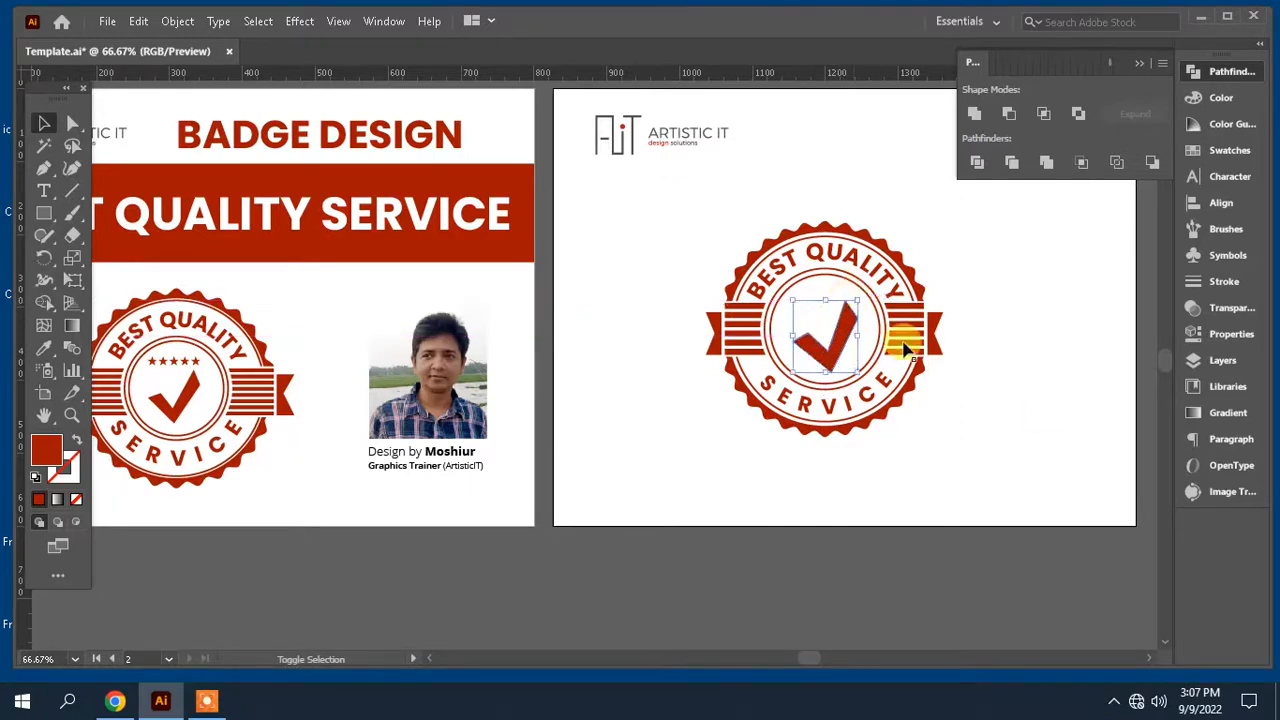
pyautogui.click(1037, 403)
# - Draw a small red five-pointed star inside the inner circle, above the check mark's short arm
pyautogui.press('space')
pyautogui.moveTo(1040, 405); pyautogui.dragTo(631, 386)
pyautogui.hotkey('ctrl', '+')
pyautogui.hotkey('ctrl', '+')
pyautogui.press('space')
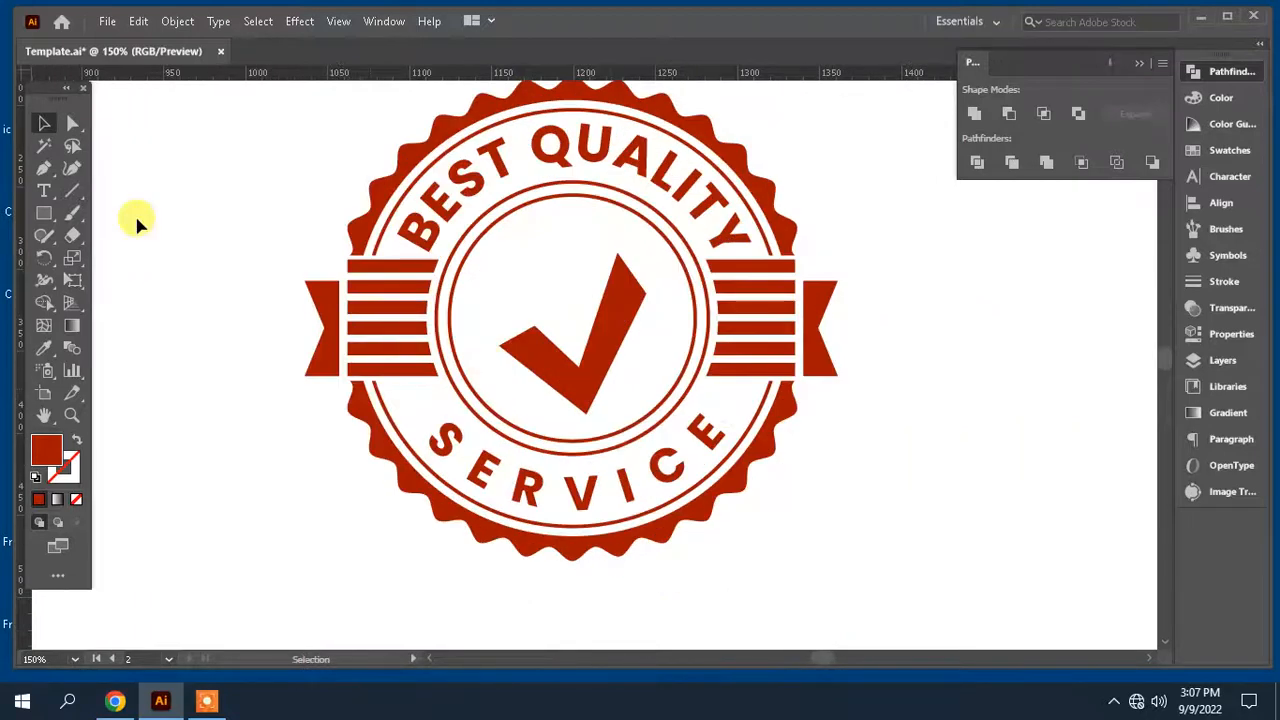
pyautogui.click(43, 213)
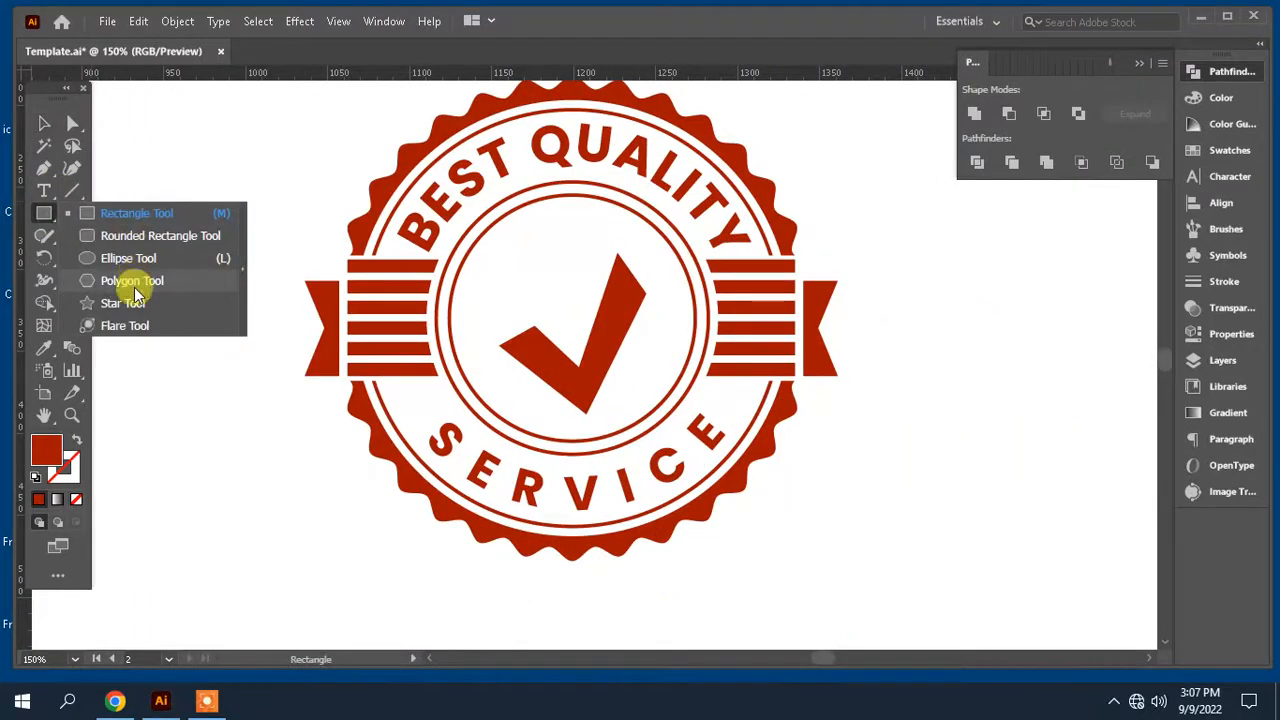
pyautogui.click(122, 303)
pyautogui.moveTo(497, 250); pyautogui.dragTo(508, 265)
pyautogui.click(44, 122)
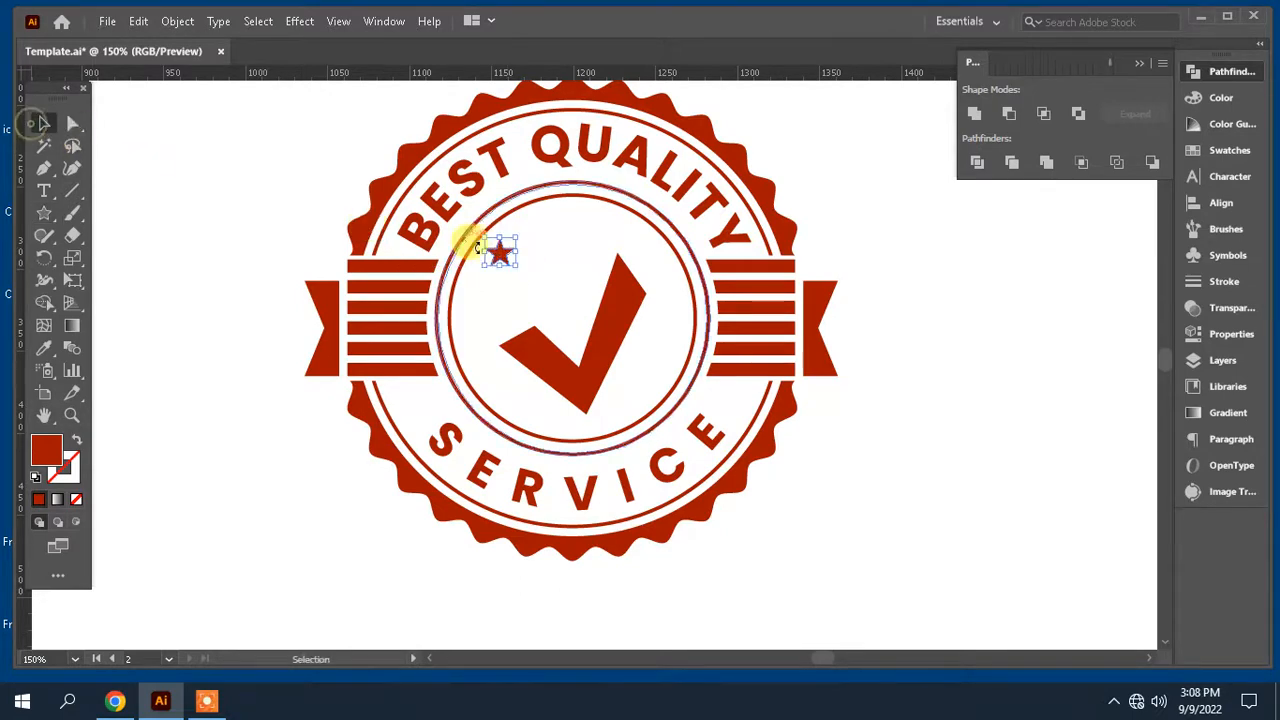
# - Adjust the small star's size and place a copy of it beside it on the same level
pyautogui.hotkey('ctrl', '+')
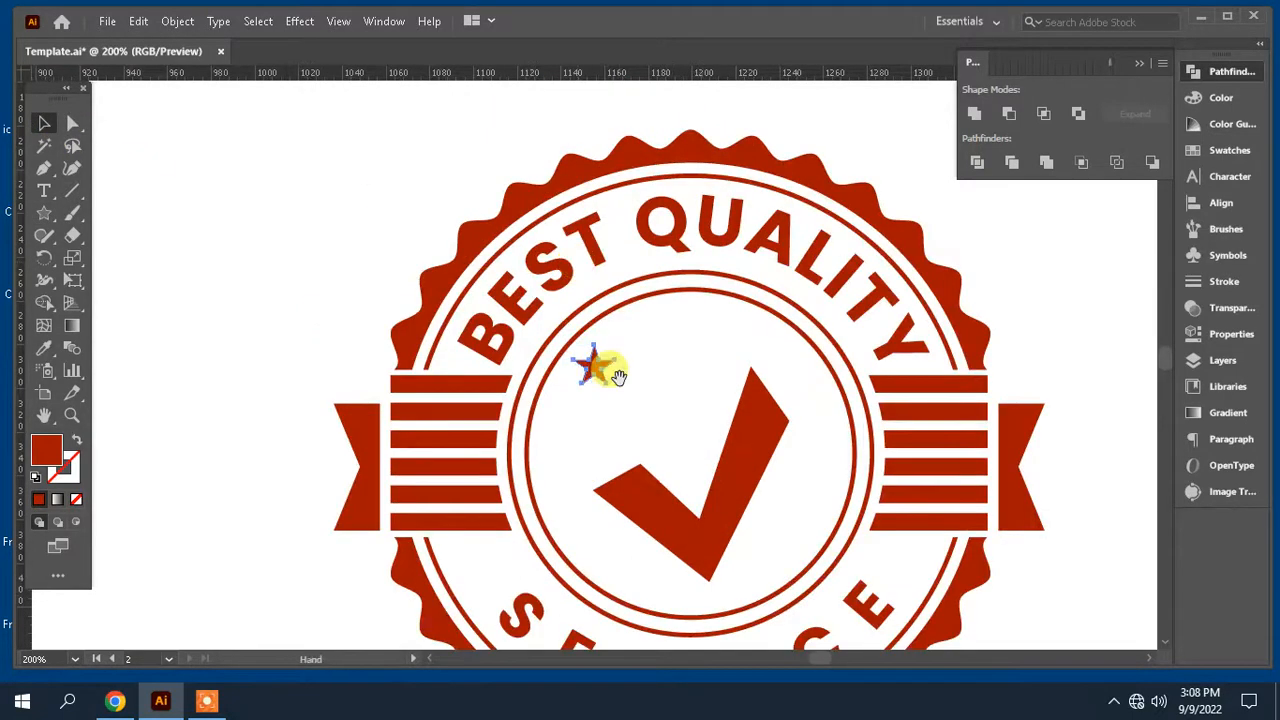
pyautogui.moveTo(617, 376); pyautogui.dragTo(527, 258)
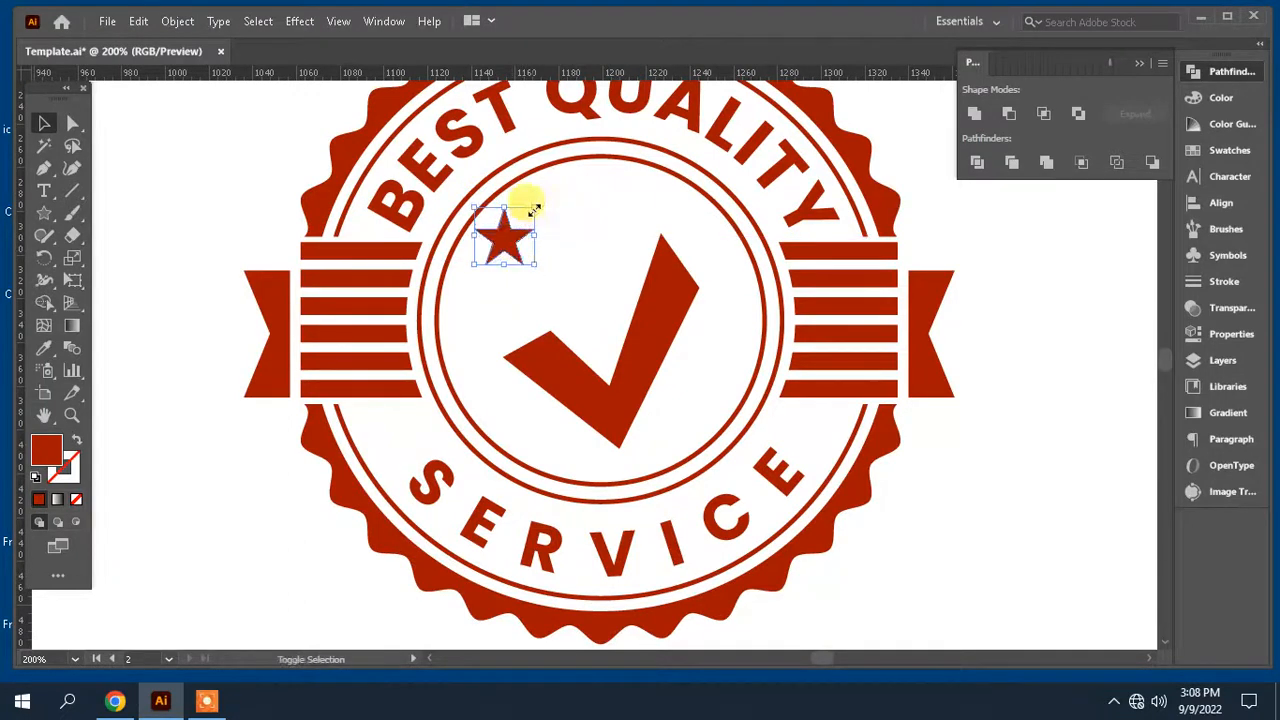
pyautogui.moveTo(535, 208); pyautogui.dragTo(562, 241)
pyautogui.press('a')
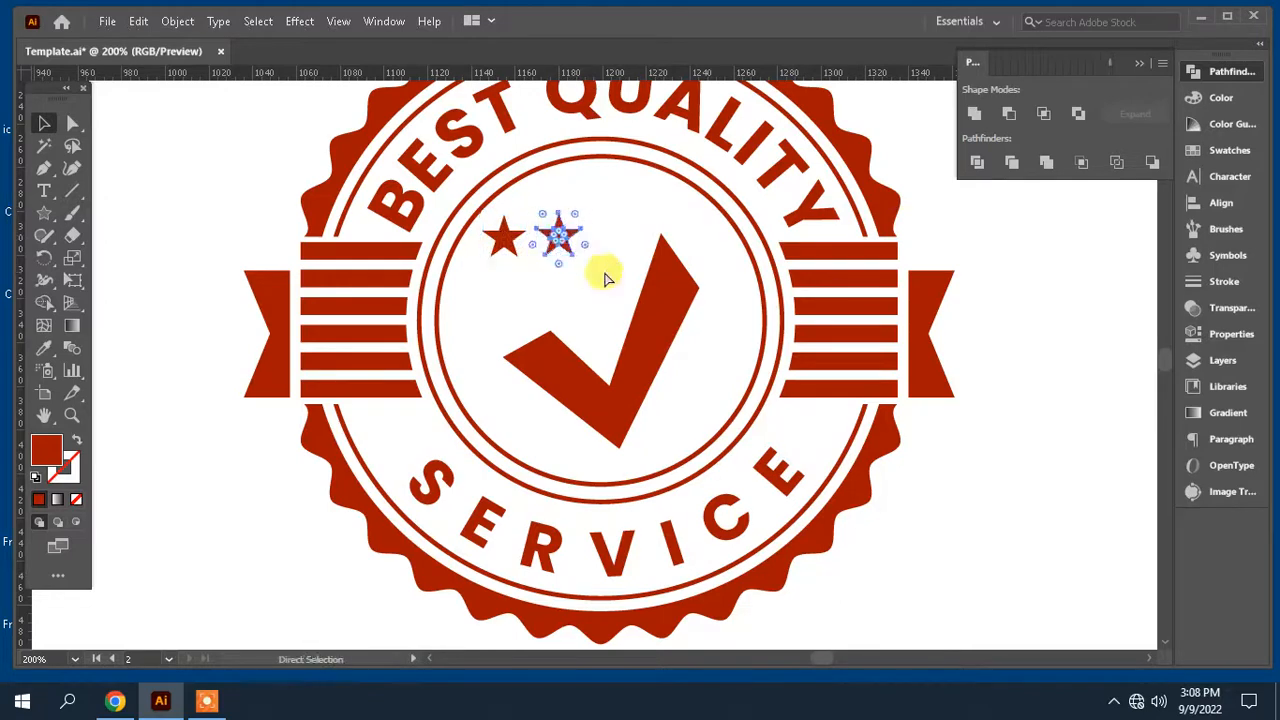
# - Repeat the star duplication three more times to form an evenly spaced row of five stars
pyautogui.hotkey('ctrl', 'f')
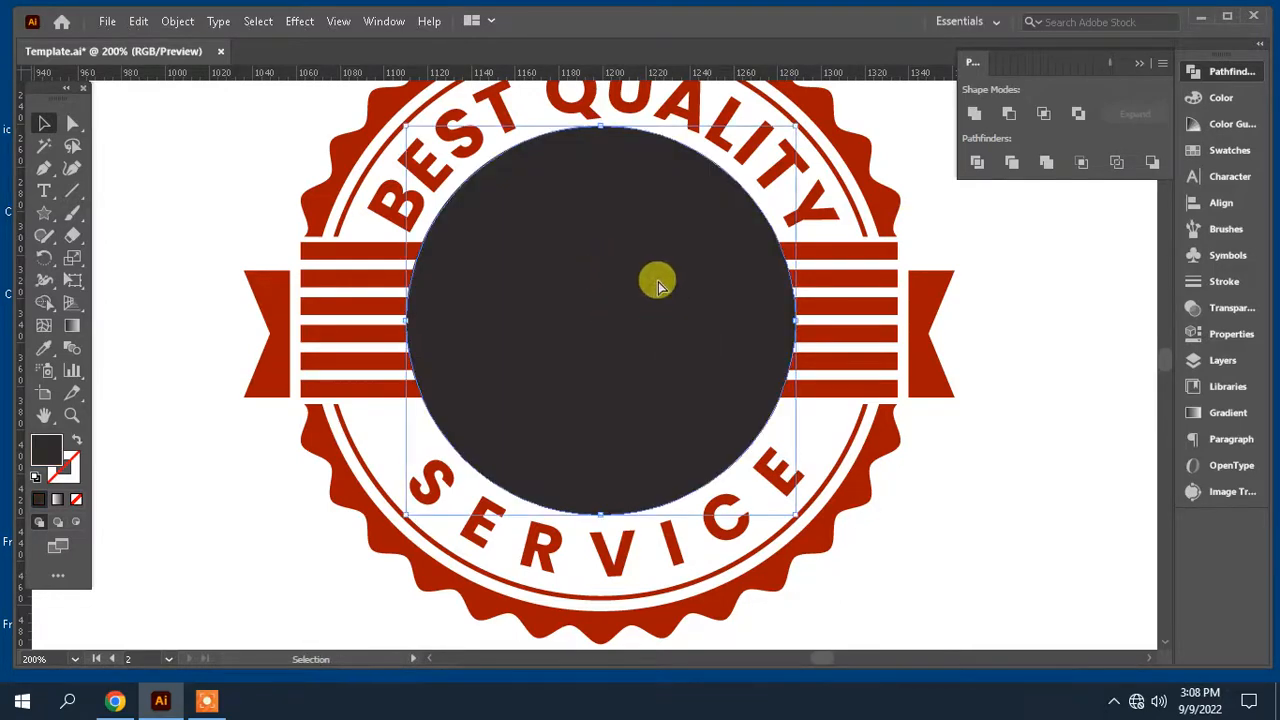
pyautogui.hotkey('ctrl', 'z')
pyautogui.hotkey('ctrl', 'd')
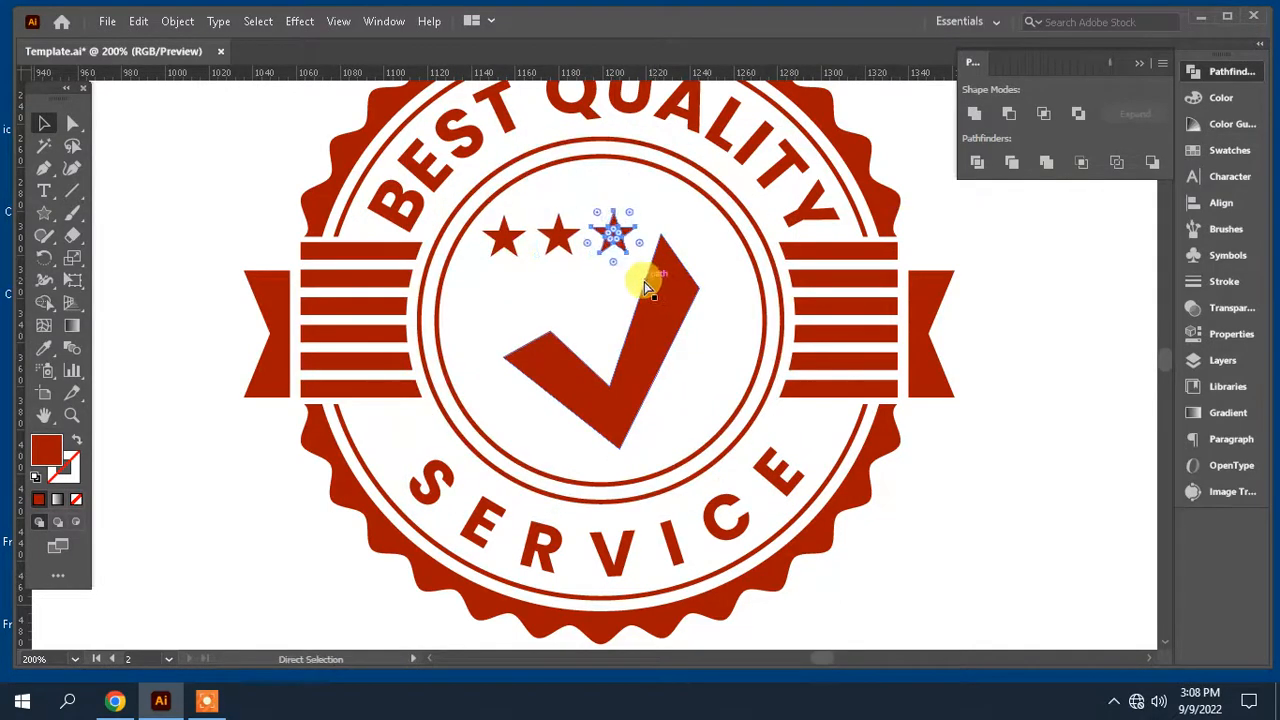
pyautogui.hotkey('ctrl', 'd')
pyautogui.hotkey('ctrl', 'd')
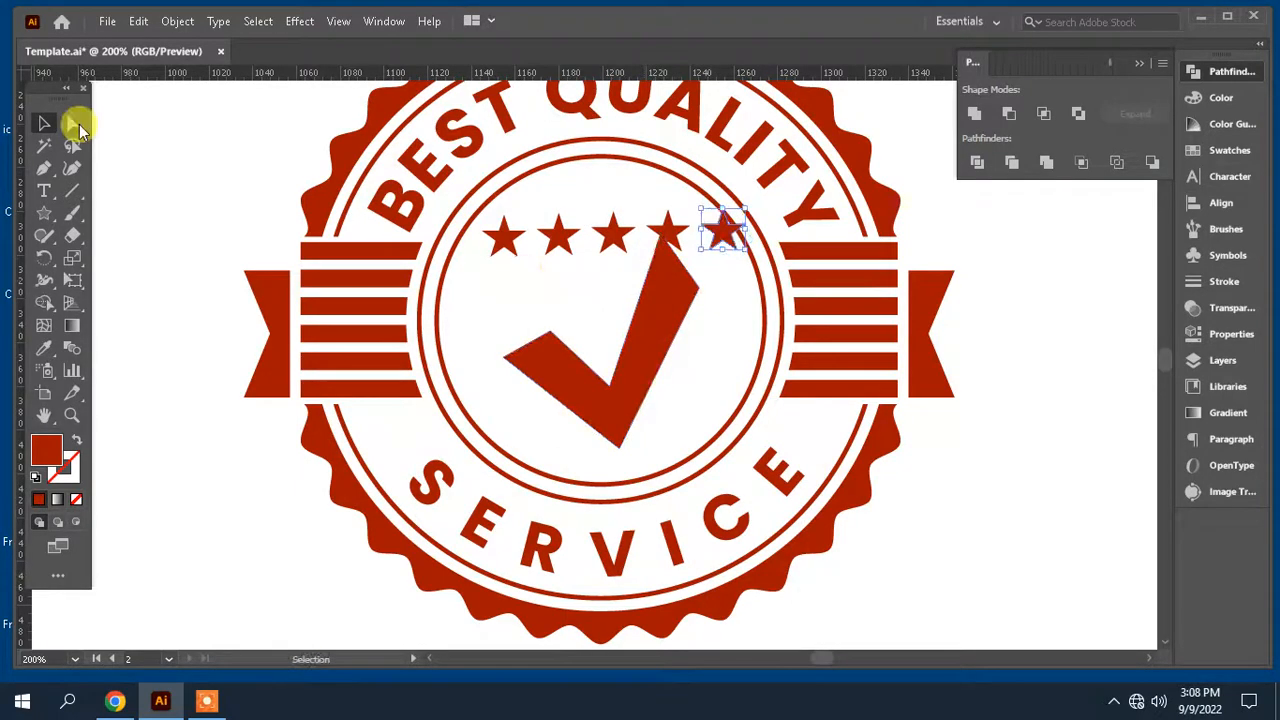
# - Select all five stars and scale the row down so it fits inside the inner circle above the check mark
pyautogui.click(44, 124)
pyautogui.keyDown('shift'); pyautogui.click(662, 233); pyautogui.keyUp('shift')
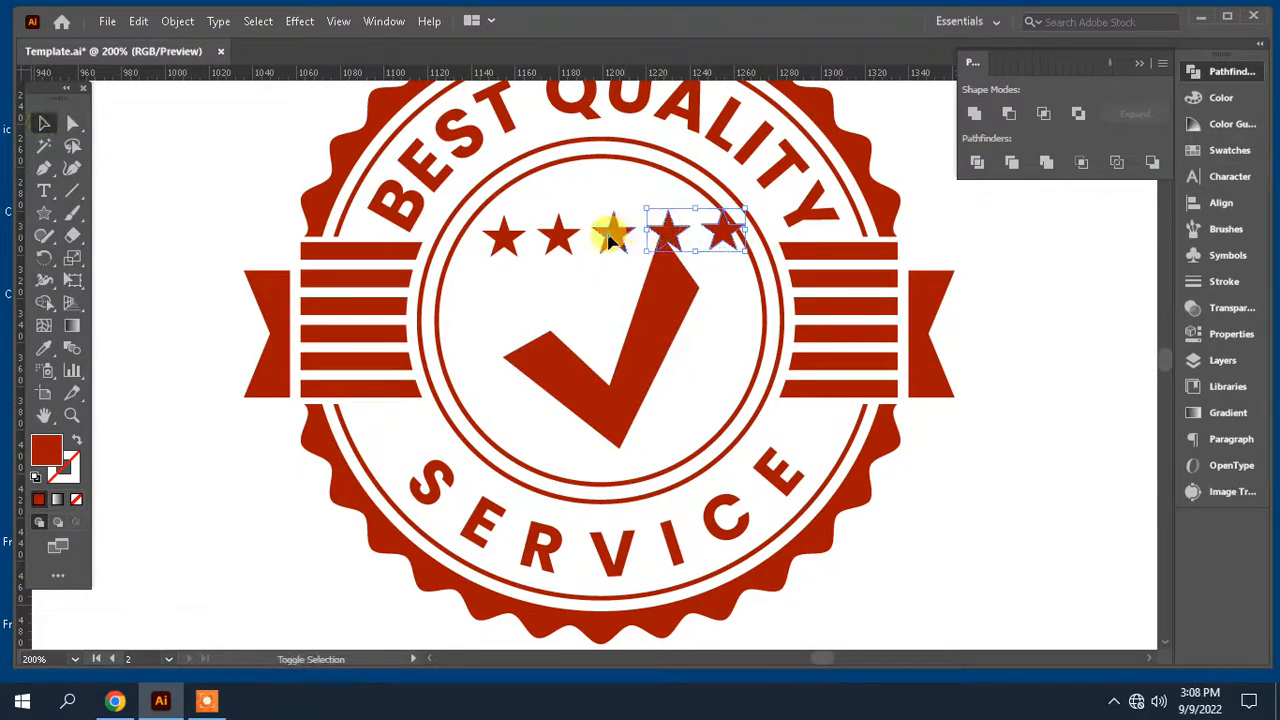
pyautogui.keyDown('shift'); pyautogui.click(612, 235); pyautogui.keyUp('shift')
pyautogui.keyDown('shift'); pyautogui.click(559, 236); pyautogui.keyUp('shift')
pyautogui.keyDown('shift'); pyautogui.click(504, 237); pyautogui.keyUp('shift')
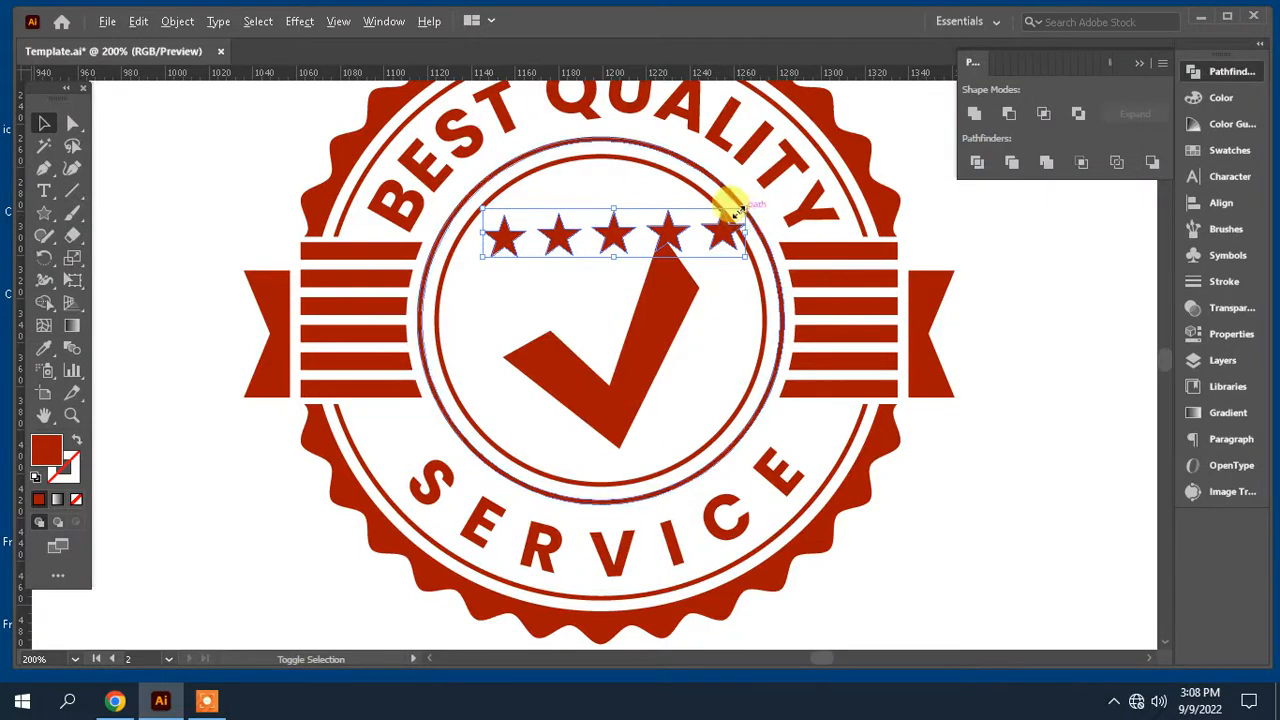
pyautogui.moveTo(744, 210); pyautogui.dragTo(688, 246)
# - Scale the check mark down slightly and shift it a little lower to clear the star row, leaving nothing selected
pyautogui.click(670, 328)
pyautogui.moveTo(649, 318); pyautogui.dragTo(648, 327)
pyautogui.click(939, 449)
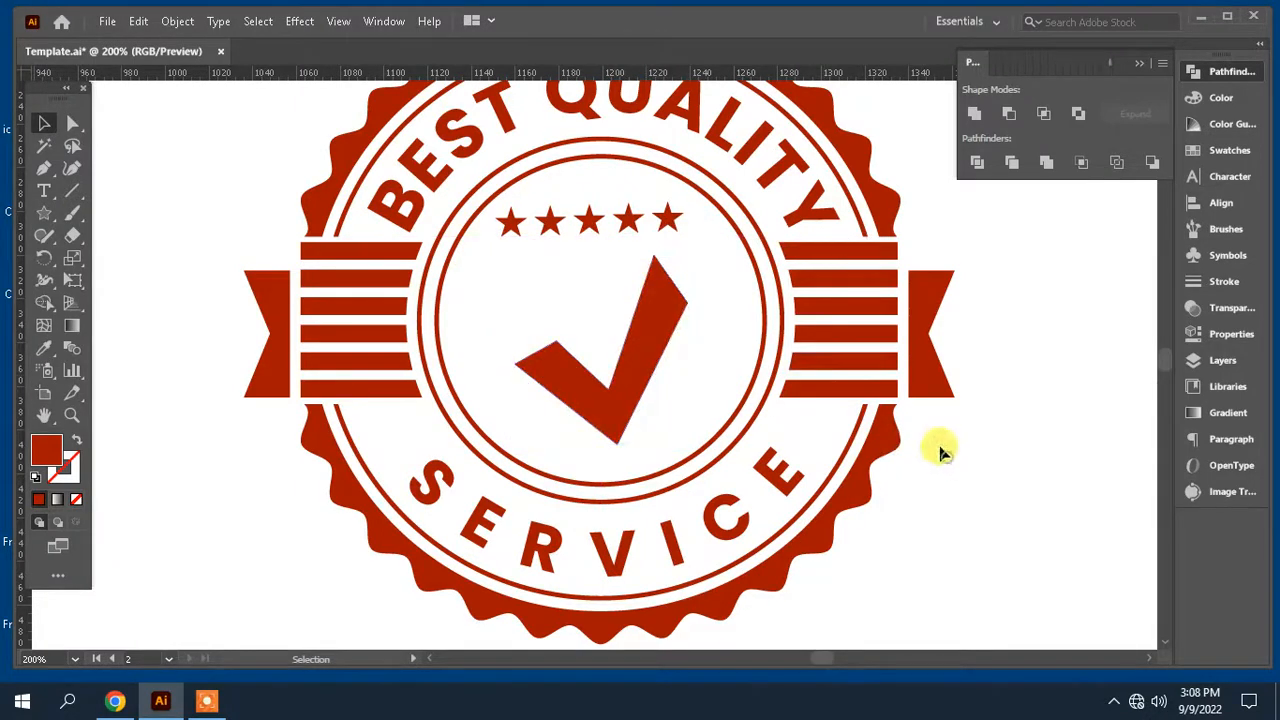
# - Examine the whole badge in full-screen mode at 150% with the panels hidden, then return to the normal workspace
pyautogui.hotkey('ctrl', '-')
pyautogui.press('Tab')
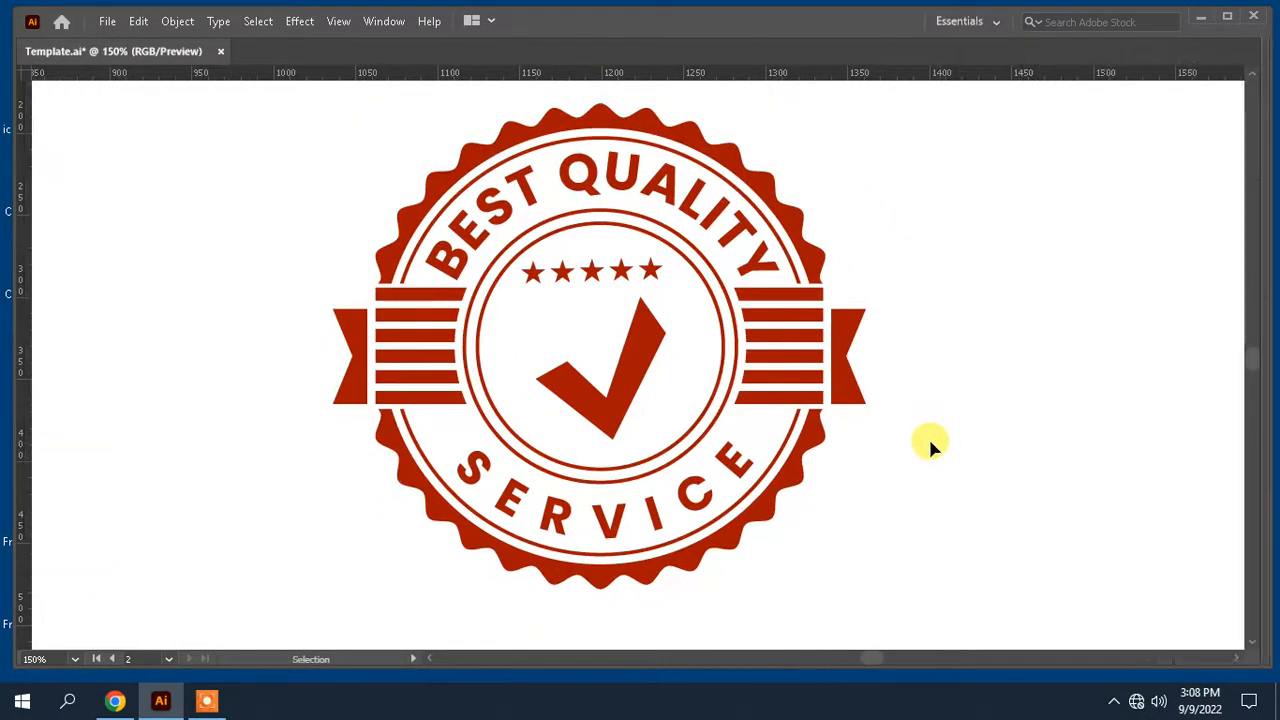
pyautogui.press('f')
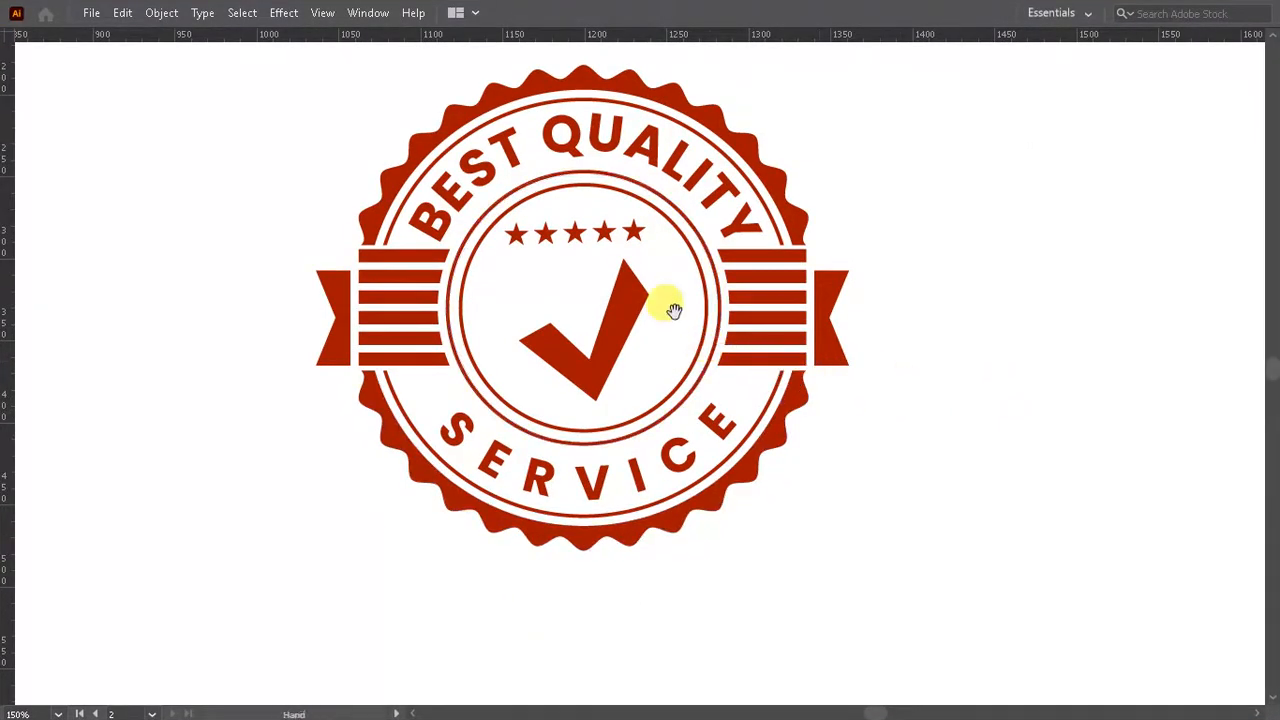
pyautogui.moveTo(673, 310); pyautogui.dragTo(757, 346)
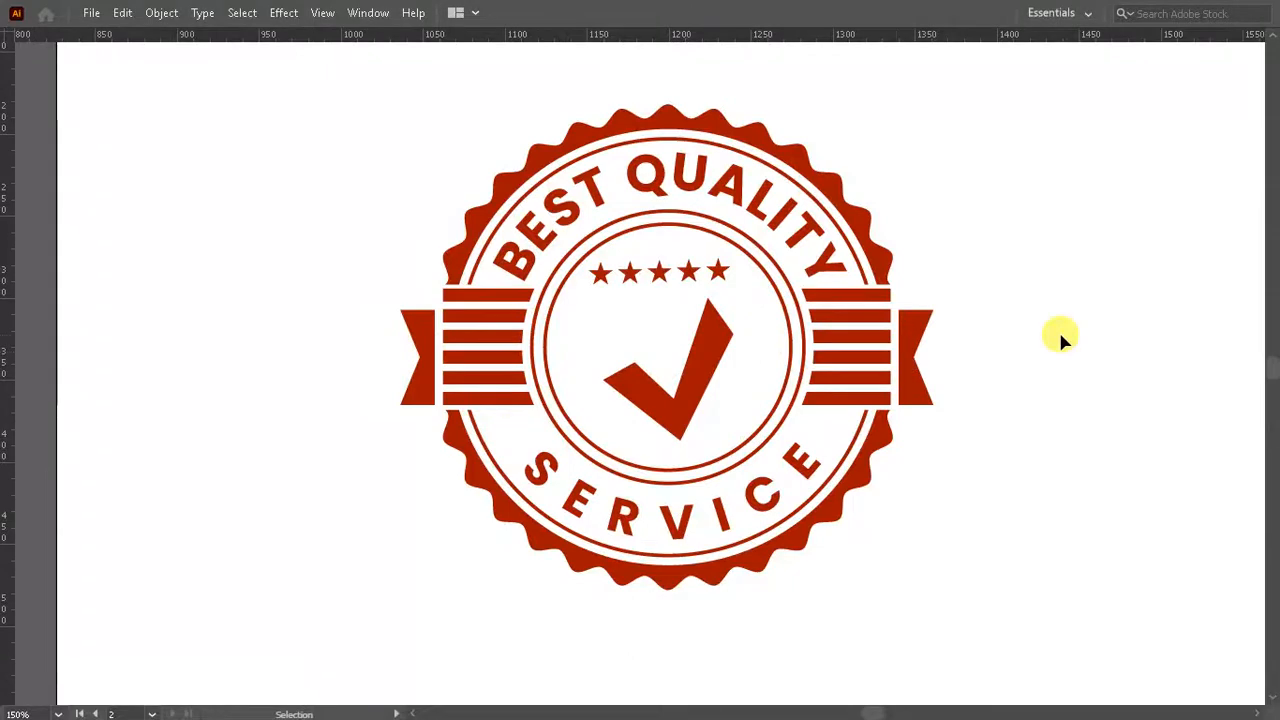
pyautogui.press('Tab')
pyautogui.press('f')
pyautogui.press('f')
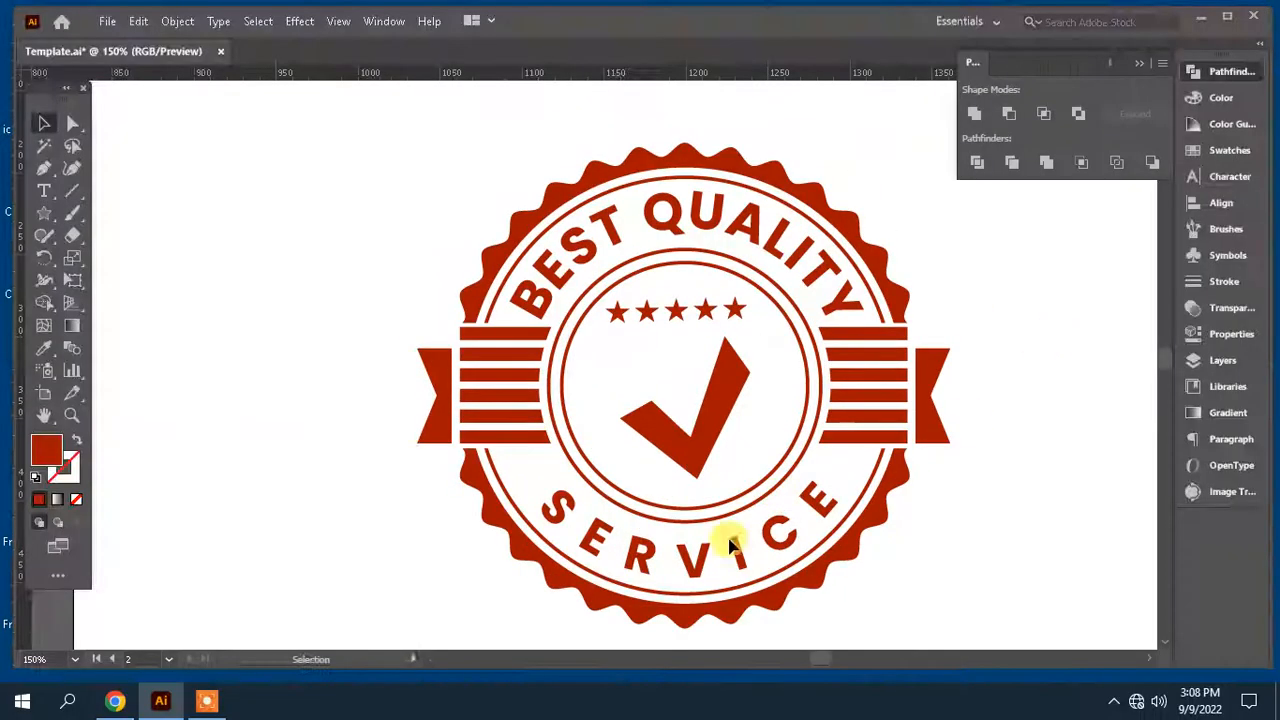
pyautogui.click(222, 703)
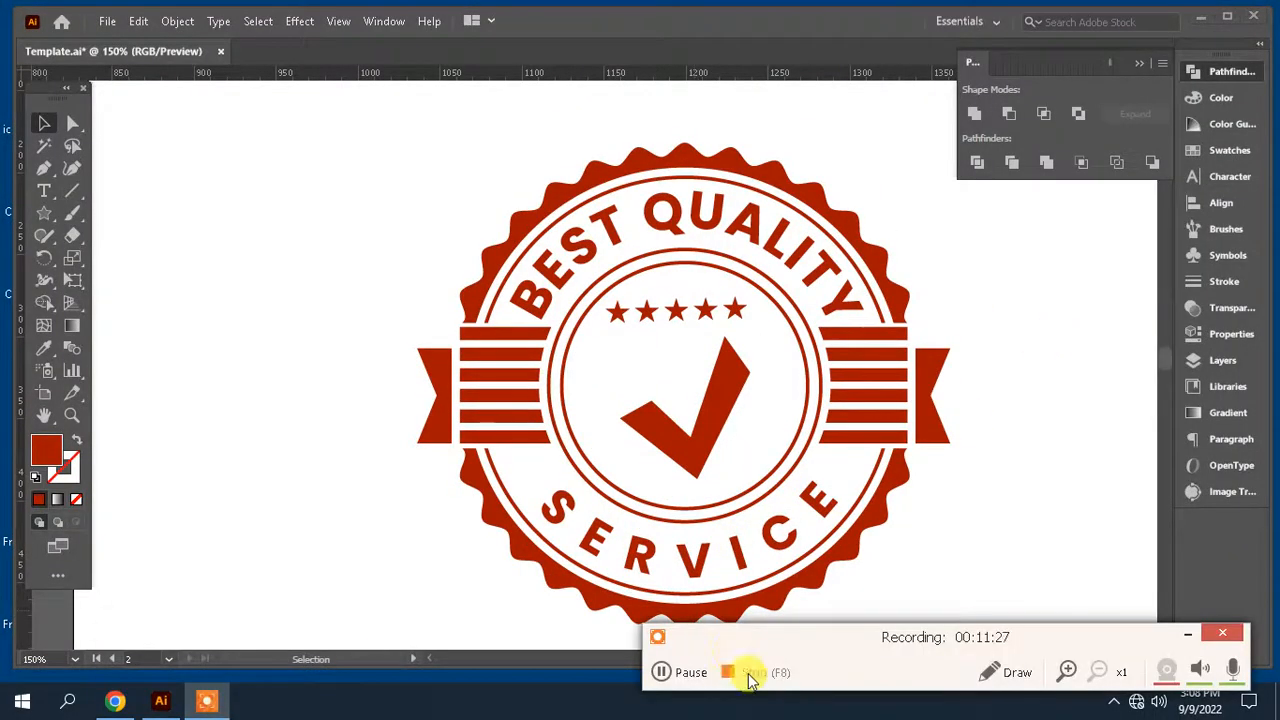